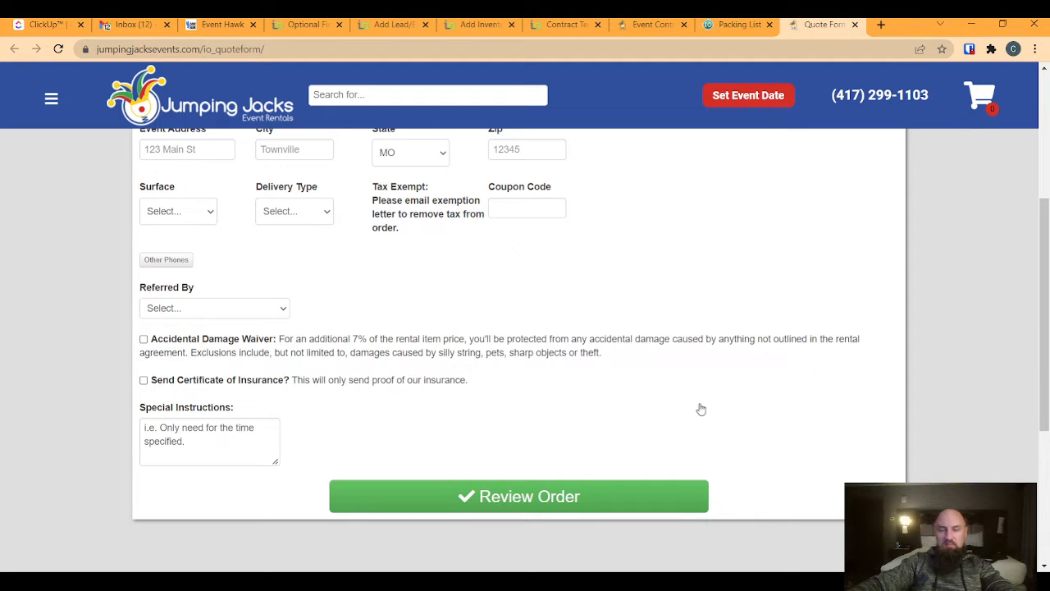
Review the event details and order options on the website's quote form, highlighting the io_quoteform part of its address.
scroll(321, 243, "up", 3)
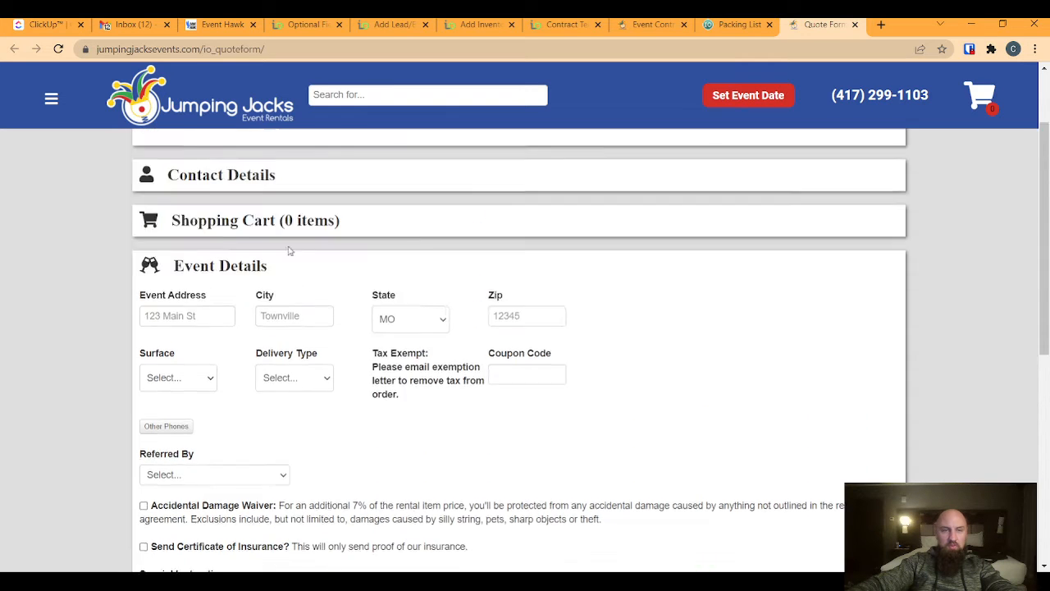
left_click_drag(280, 47, 205, 48)
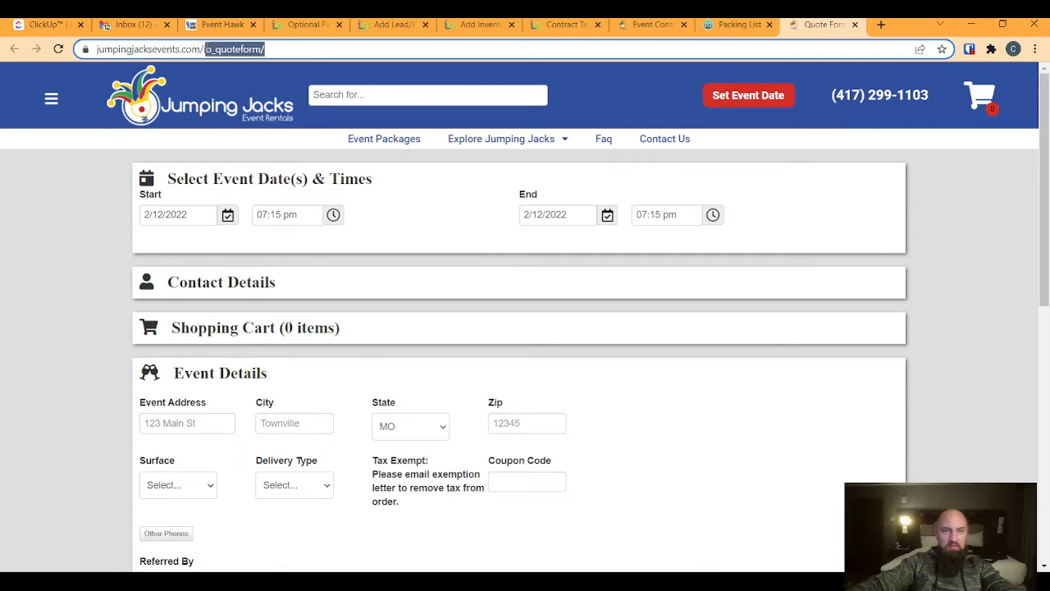
scroll(307, 230, "down", 2)
scroll(262, 284, "down", 2)
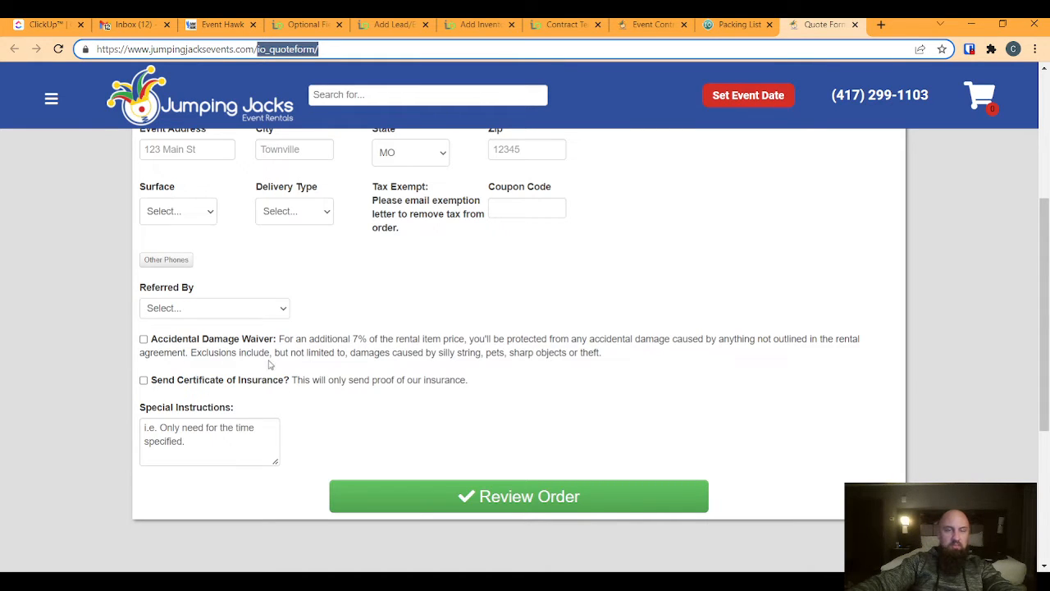
scroll(303, 272, "up", 3)
scroll(305, 268, "down", 3)
Widen the quote form's Special Instructions box and select its sample text "Only need for the time specified.".
left_click_drag(276, 463, 369, 454)
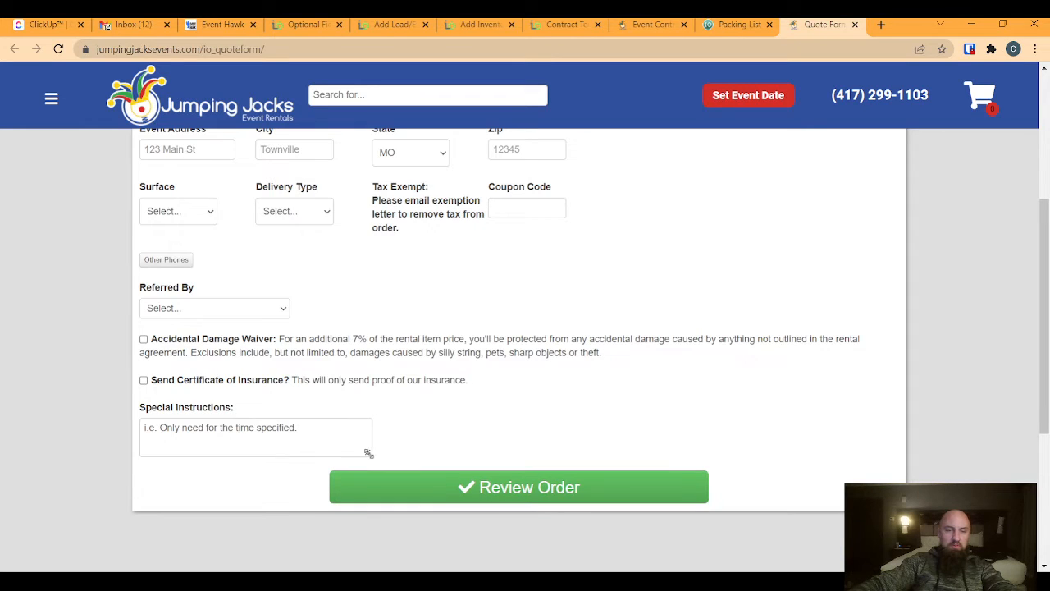
left_click(301, 426)
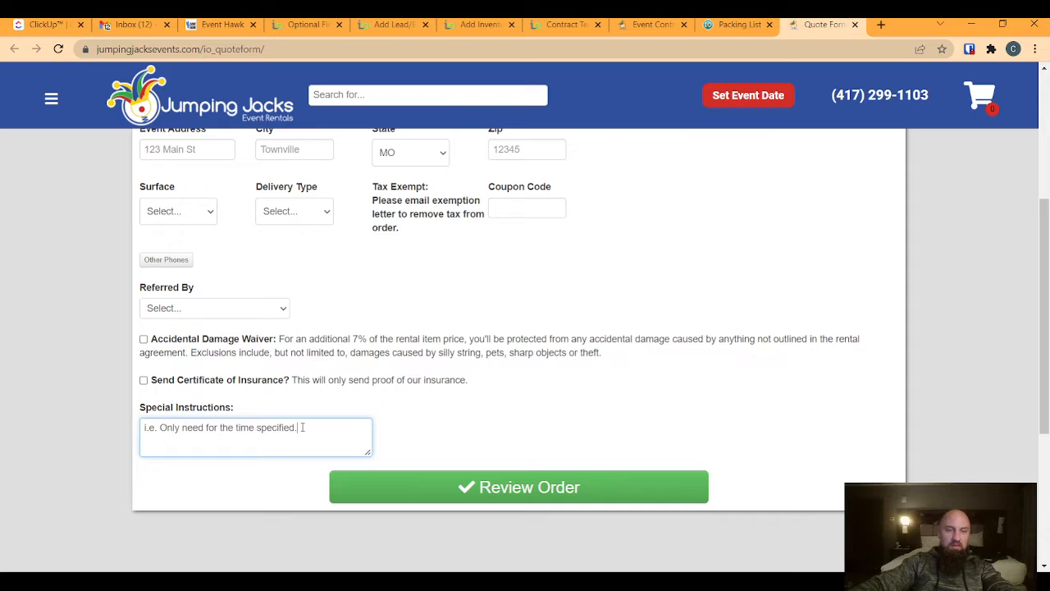
left_click_drag(299, 428, 162, 421)
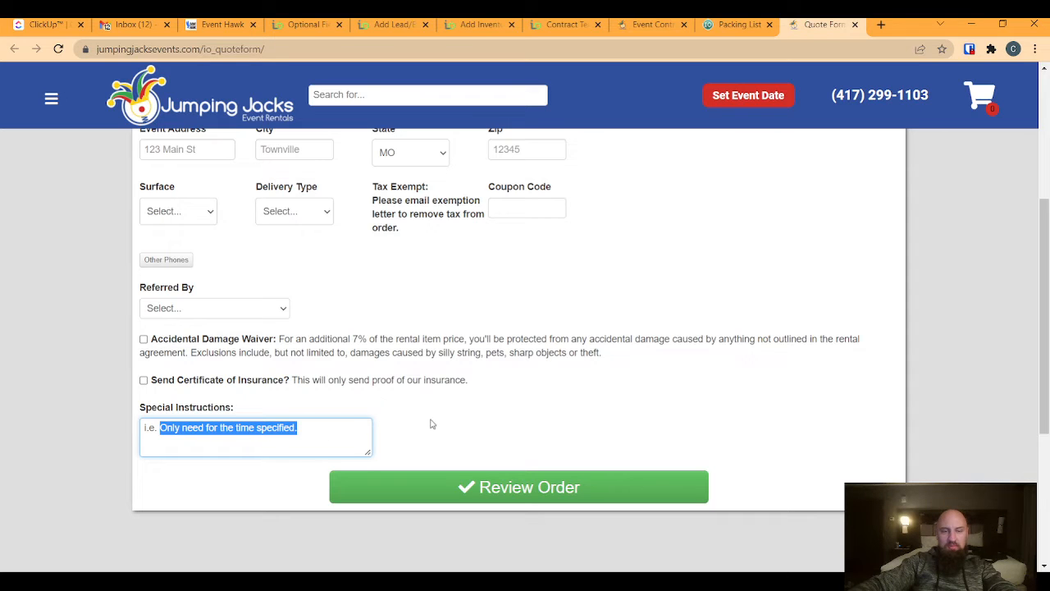
scroll(606, 423, "down", 1)
scroll(609, 422, "up", 2)
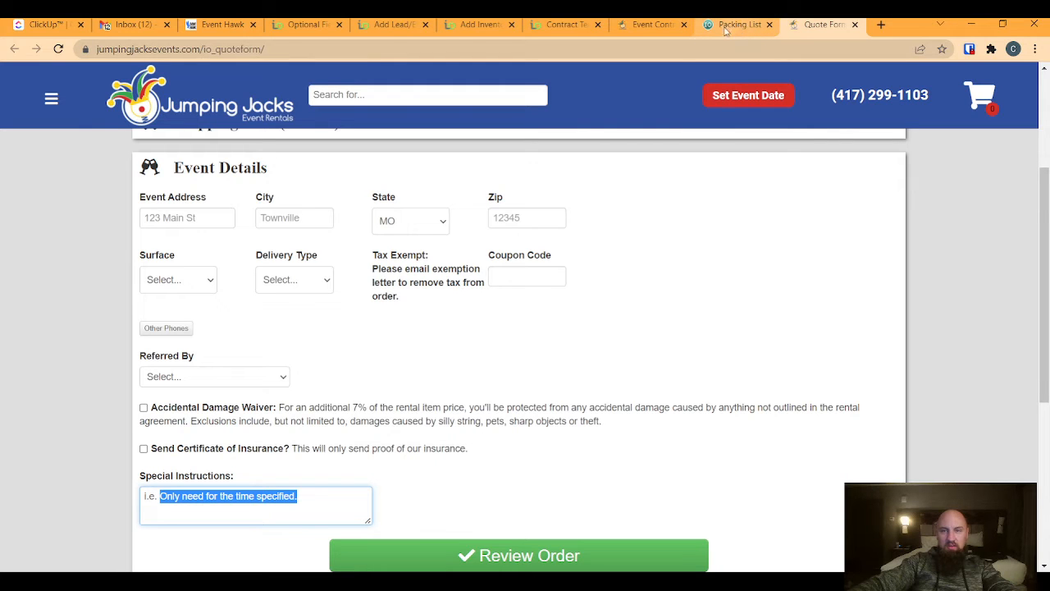
Review the customer's event contract, highlighting the dimensions under the Jumping Jack Combo and checking the special instructions below the totals.
left_click(660, 27)
scroll(490, 335, "down", 2)
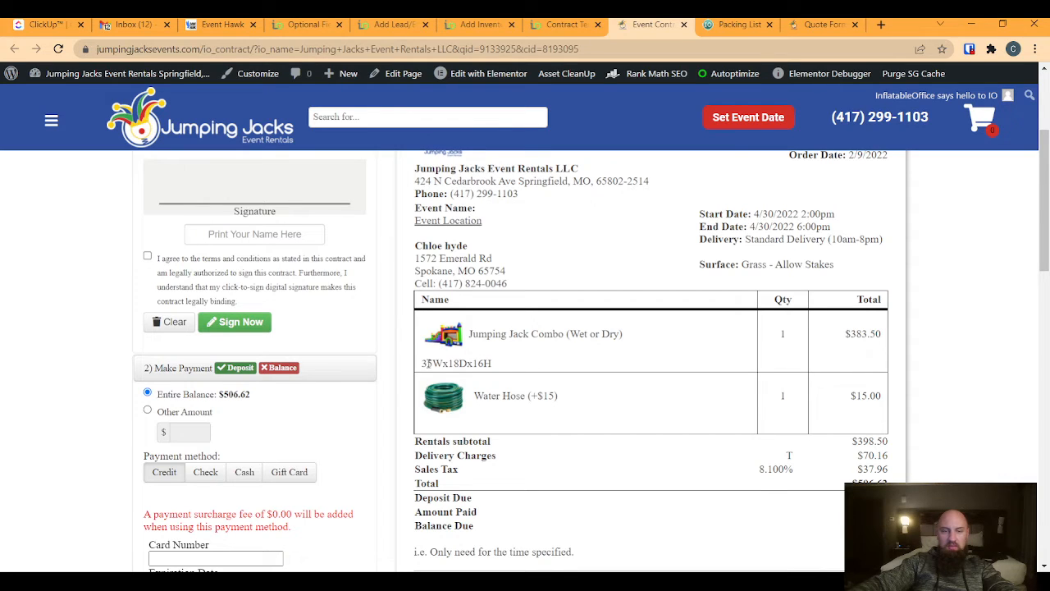
left_click_drag(422, 364, 512, 364)
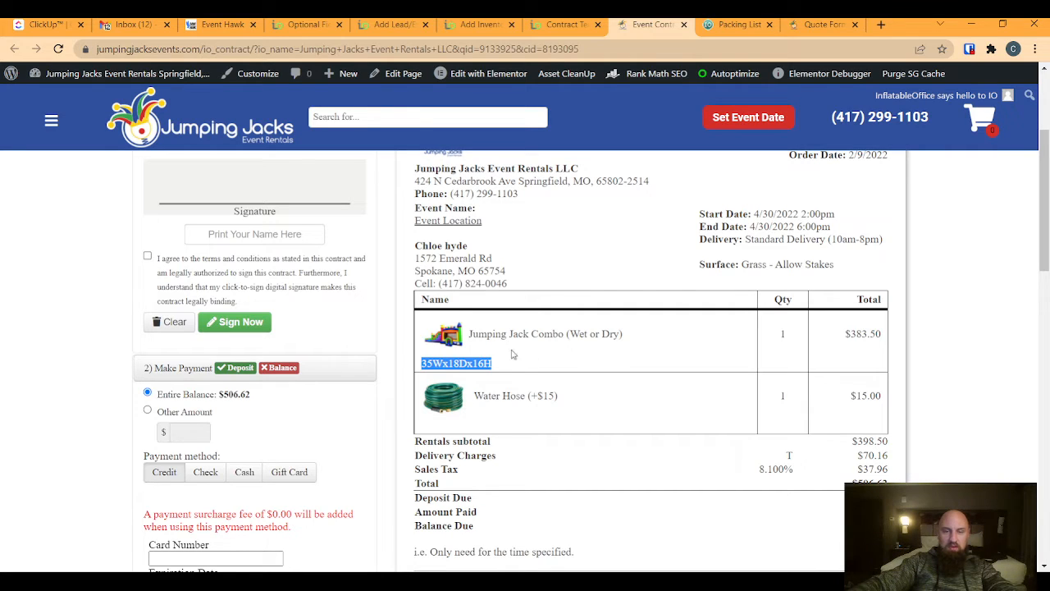
scroll(499, 396, "down", 2)
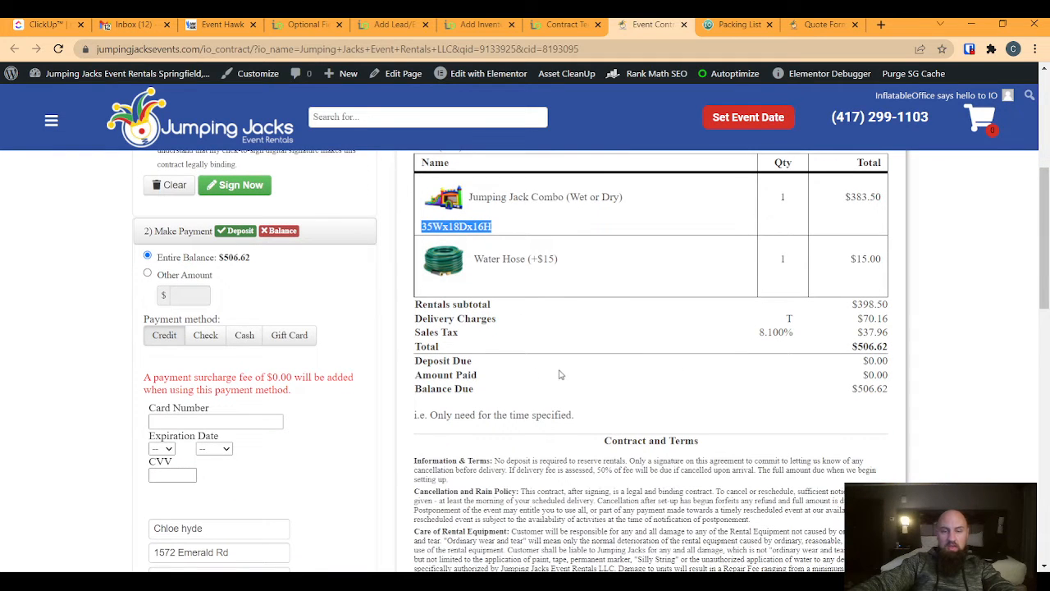
scroll(541, 368, "up", 1)
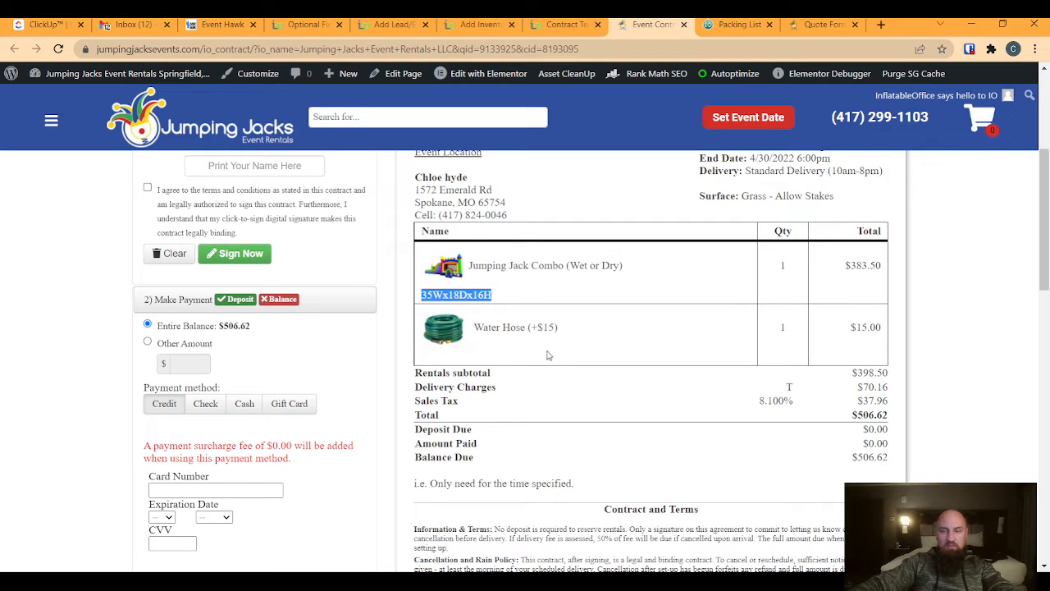
scroll(557, 328, "down", 1)
scroll(480, 401, "up", 3)
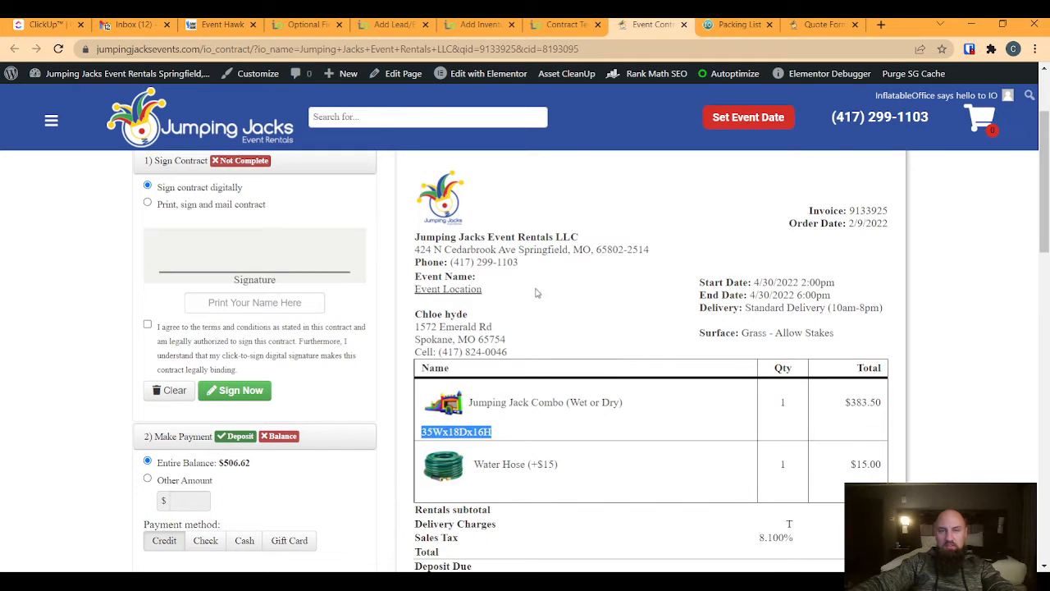
Examine the item variables in the Jumping Jacks - Standard contract template, highlighting *rental_footprint*, *rental_notes* and *custom-inventory_contract_notes*.
left_click(566, 24)
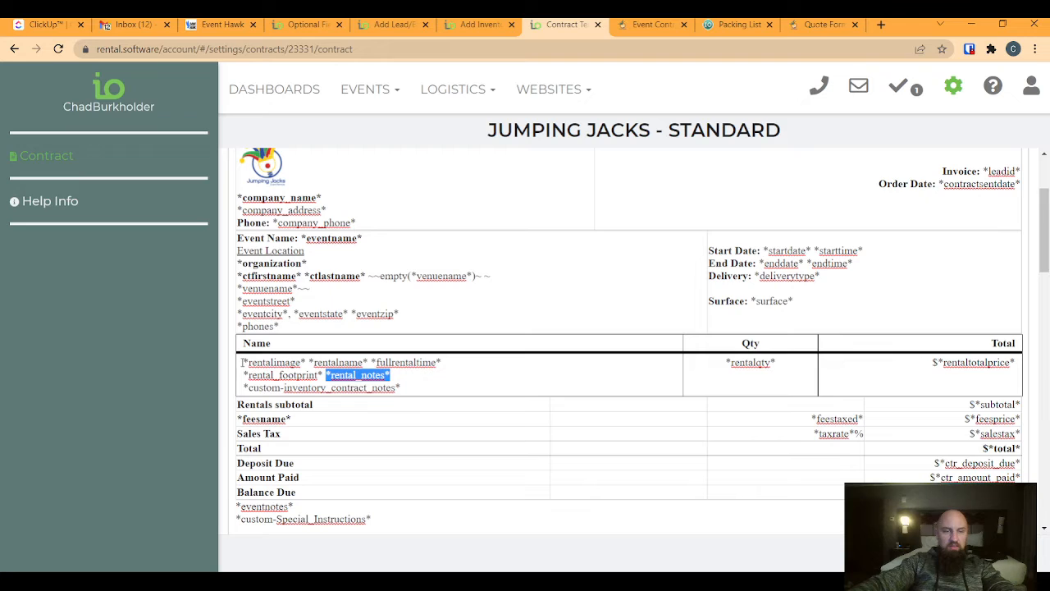
left_click_drag(242, 362, 249, 362)
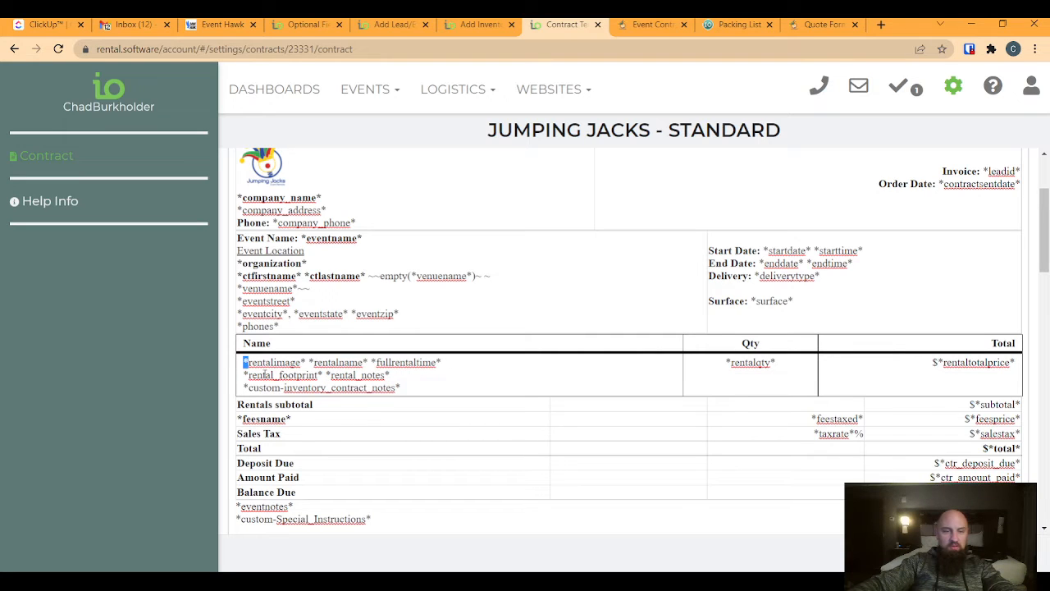
left_click_drag(243, 370, 402, 387)
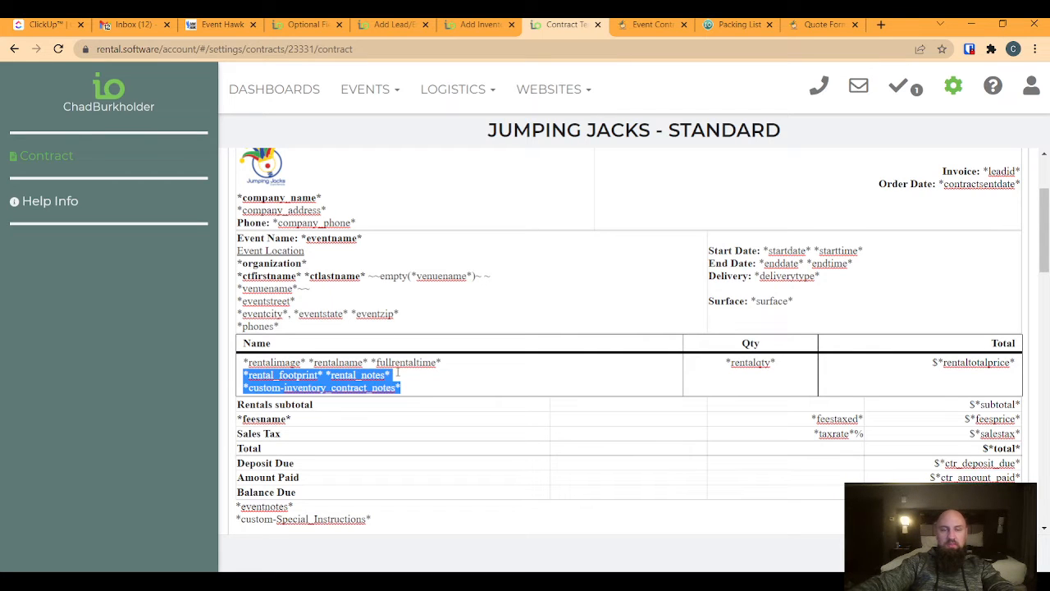
left_click_drag(392, 374, 326, 374)
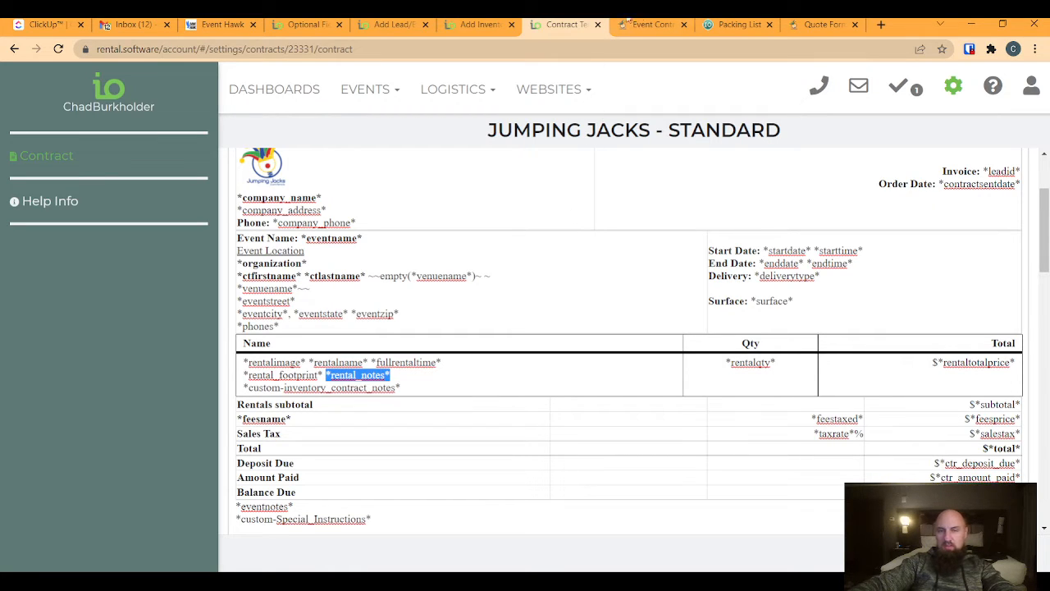
Examine the Extra Details section of the Add Inventory form, from Inventory Contract Notes and Item No down to YouTube Link.
left_click(476, 26)
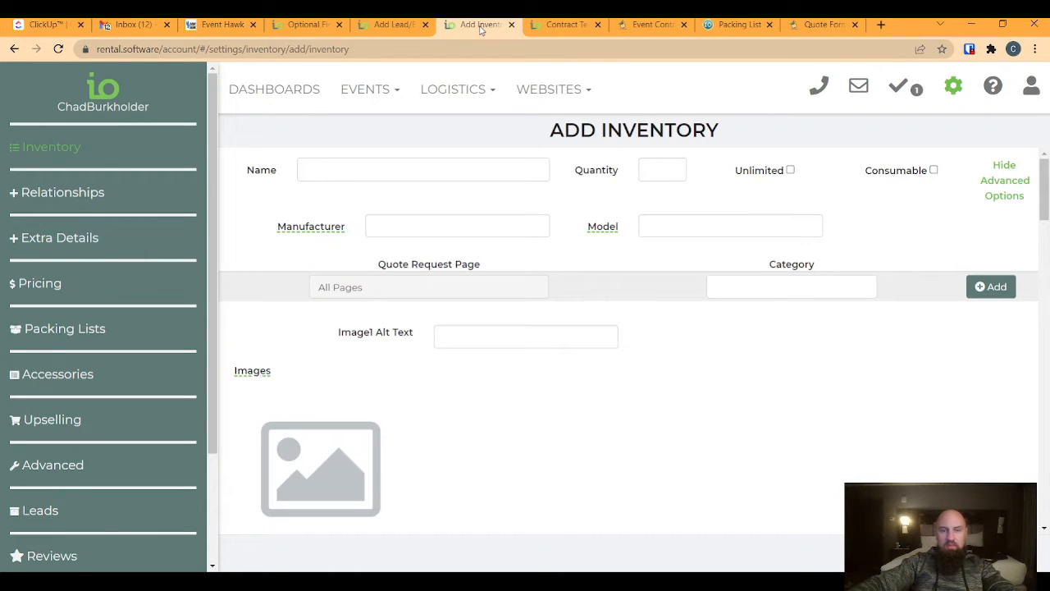
left_click(71, 239)
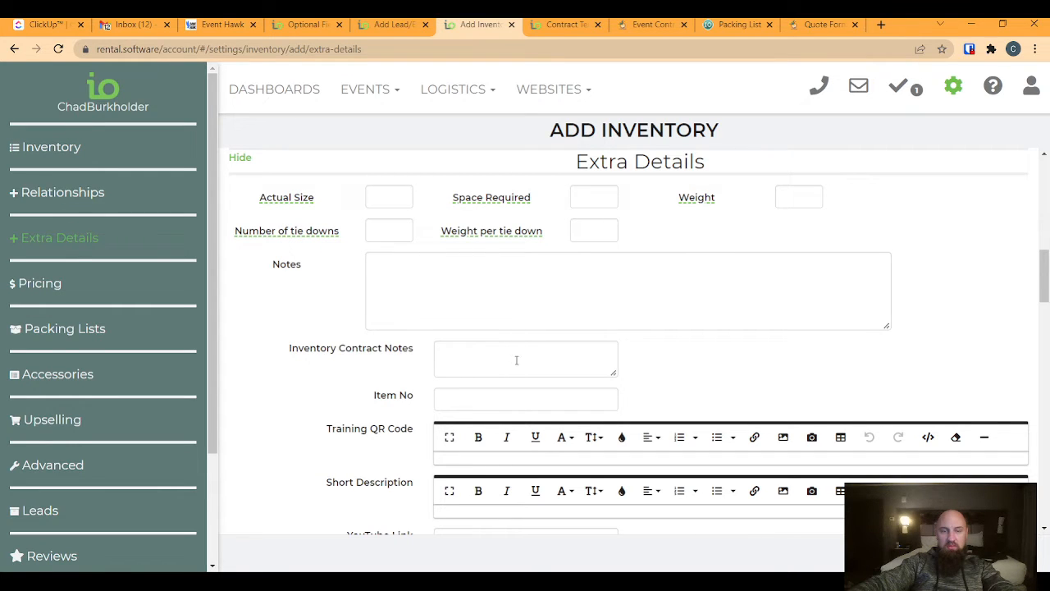
left_click(452, 400)
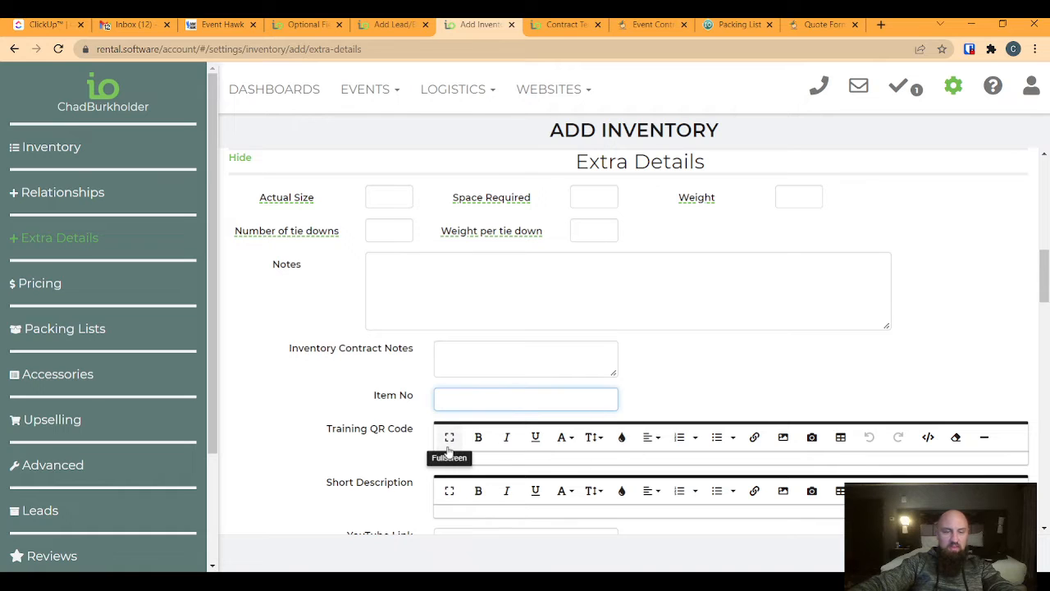
scroll(449, 443, "down", 1)
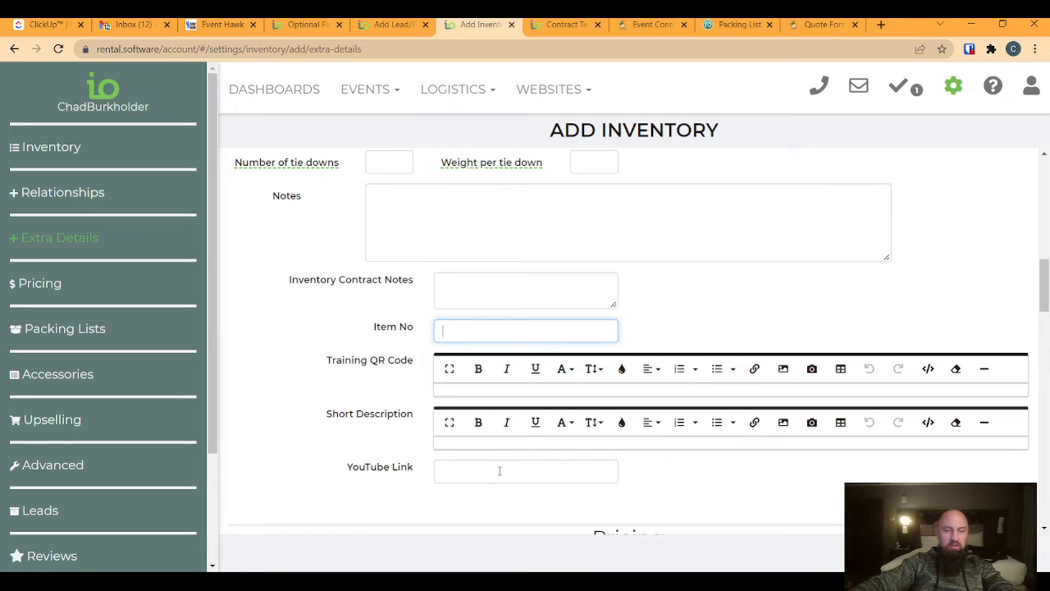
scroll(611, 439, "up", 1)
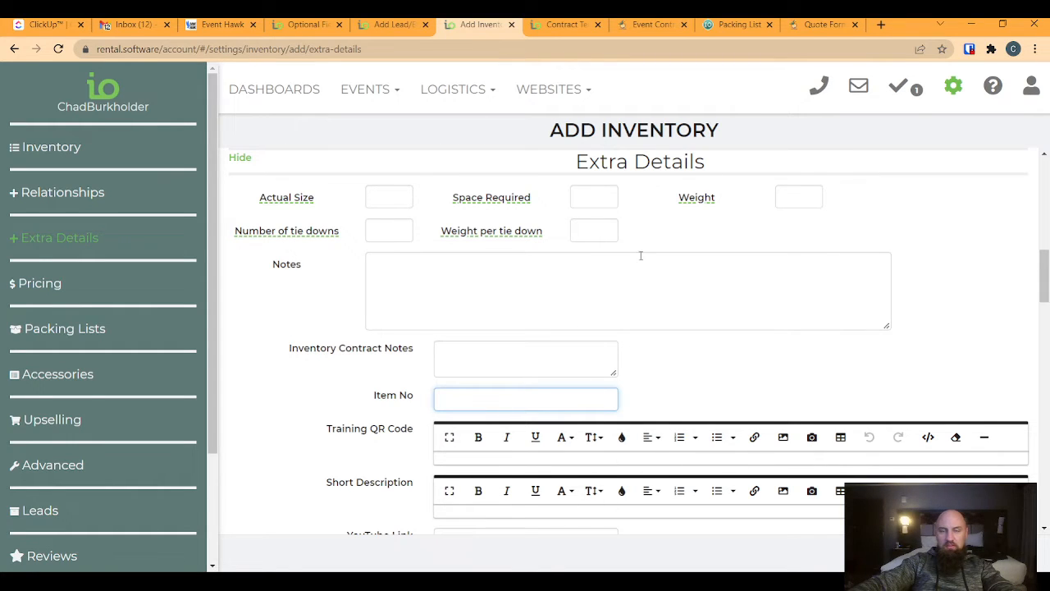
Review the event's packing list report, highlighting the event ID and checking the QR code instructions for sending set-up images.
left_click(727, 25)
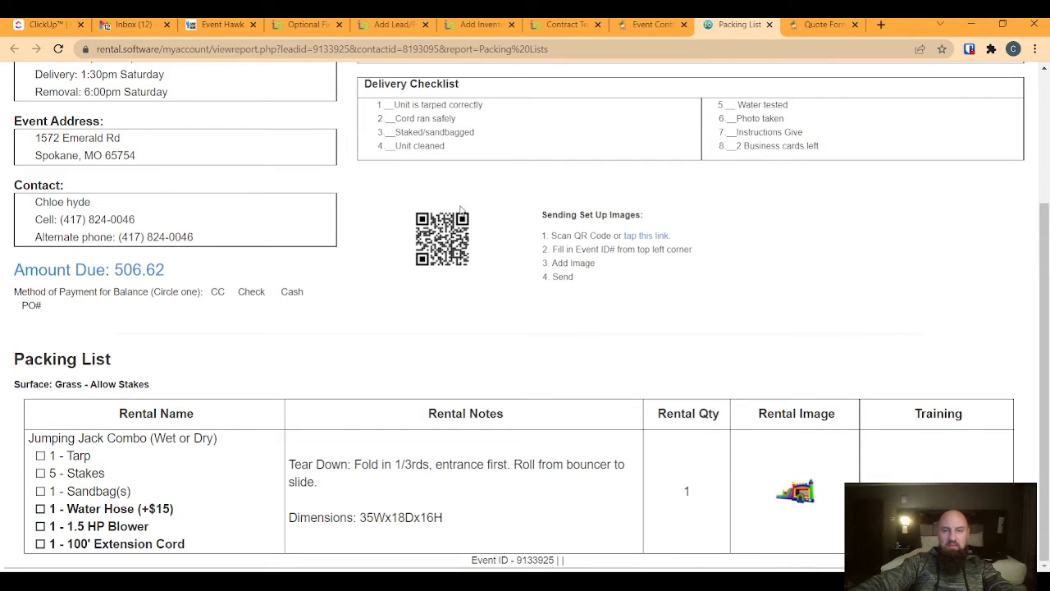
scroll(374, 237, "up", 3)
left_click_drag(167, 106, 89, 106)
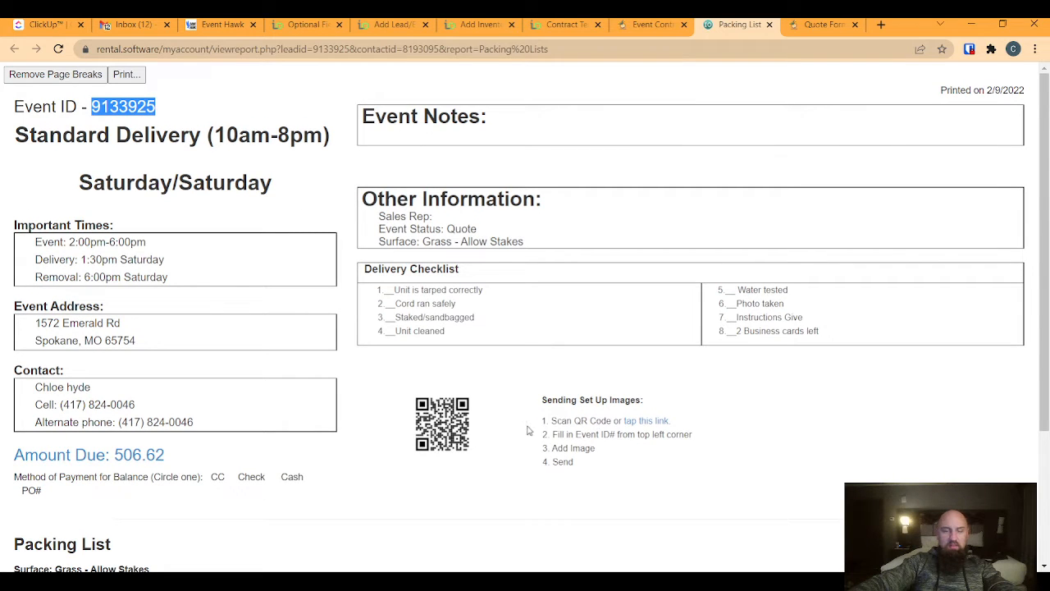
scroll(510, 439, "down", 1)
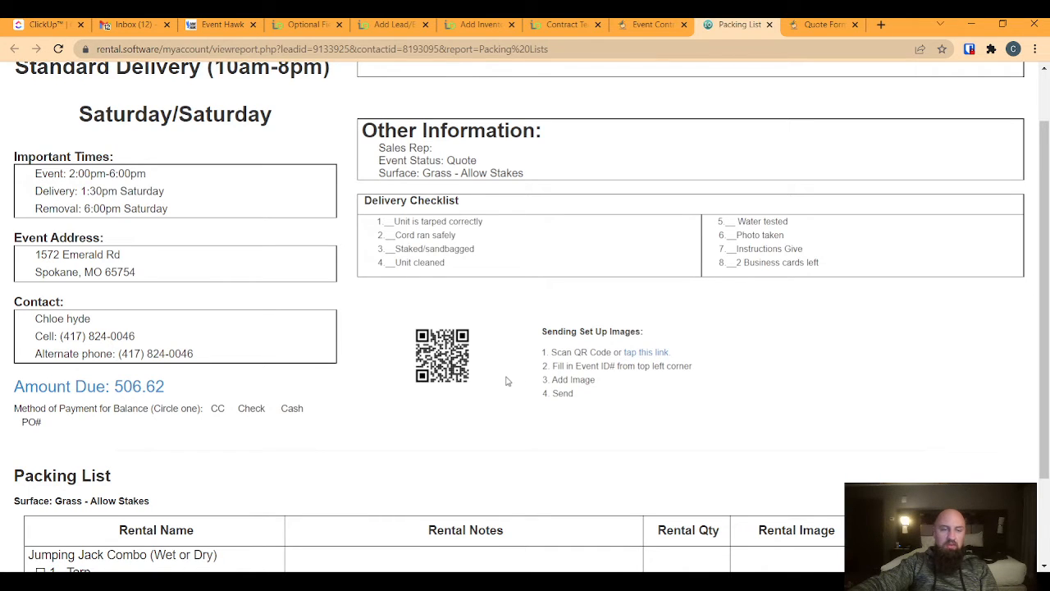
scroll(507, 380, "down", 2)
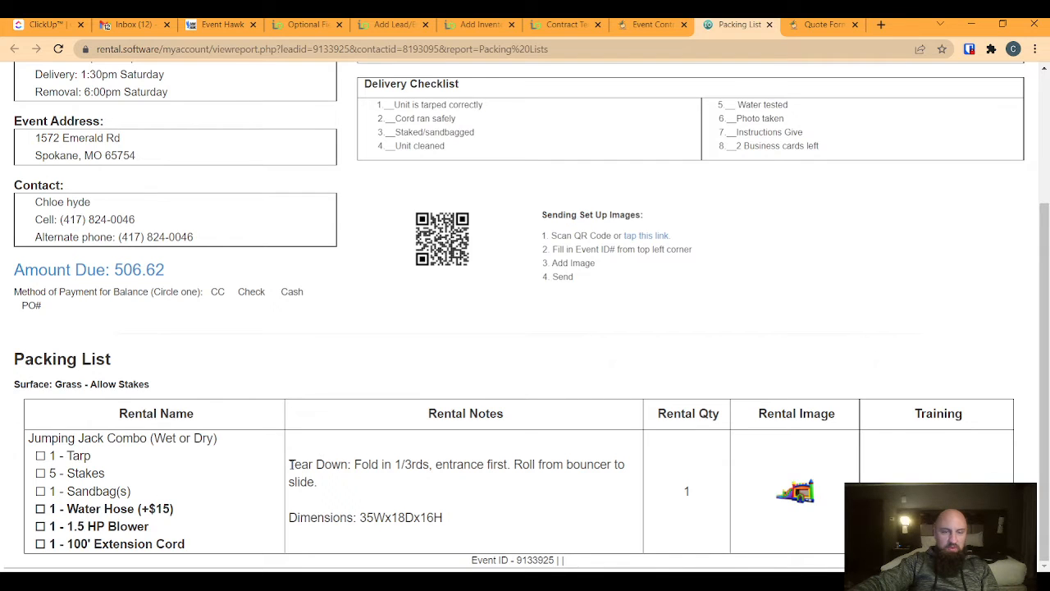
Examine the Jumping Jack Combo's packing list row, highlighting the tear-down instructions and dimensions in its rental notes and checking the Training column.
left_click_drag(293, 464, 323, 484)
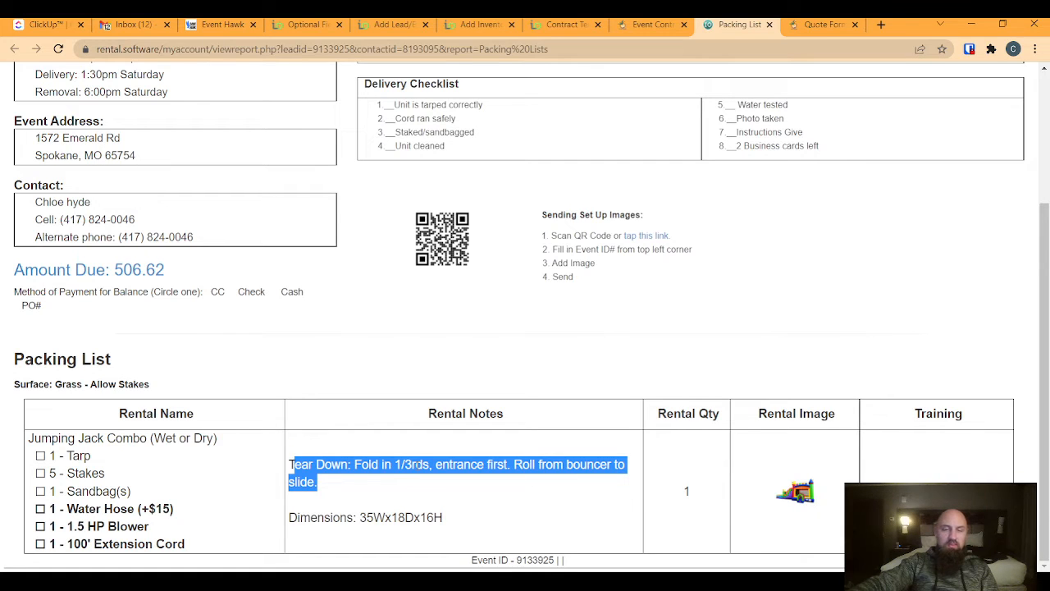
left_click(292, 464)
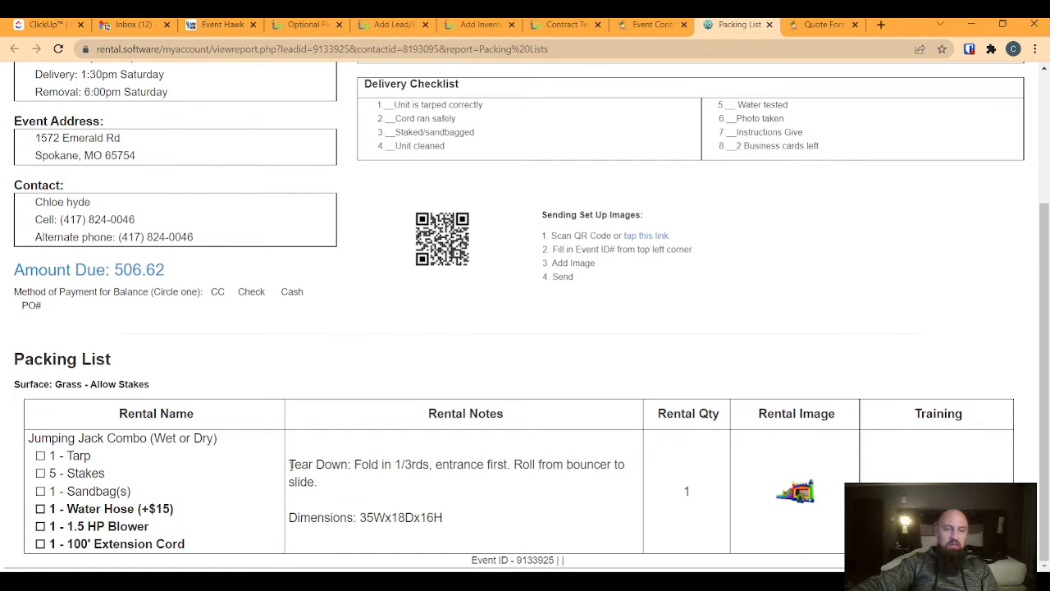
left_click_drag(288, 465, 315, 482)
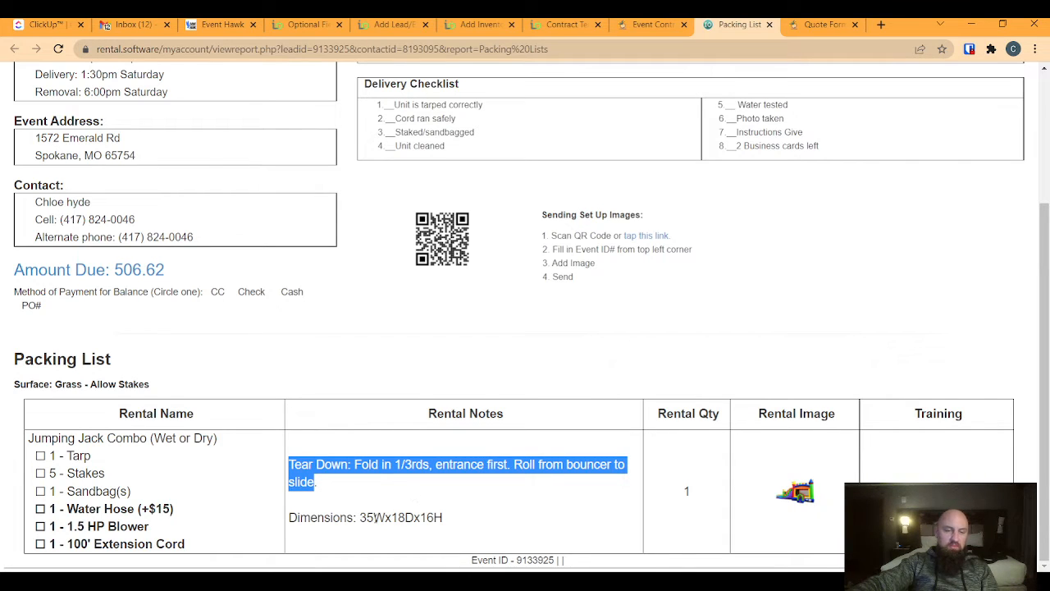
left_click(447, 523)
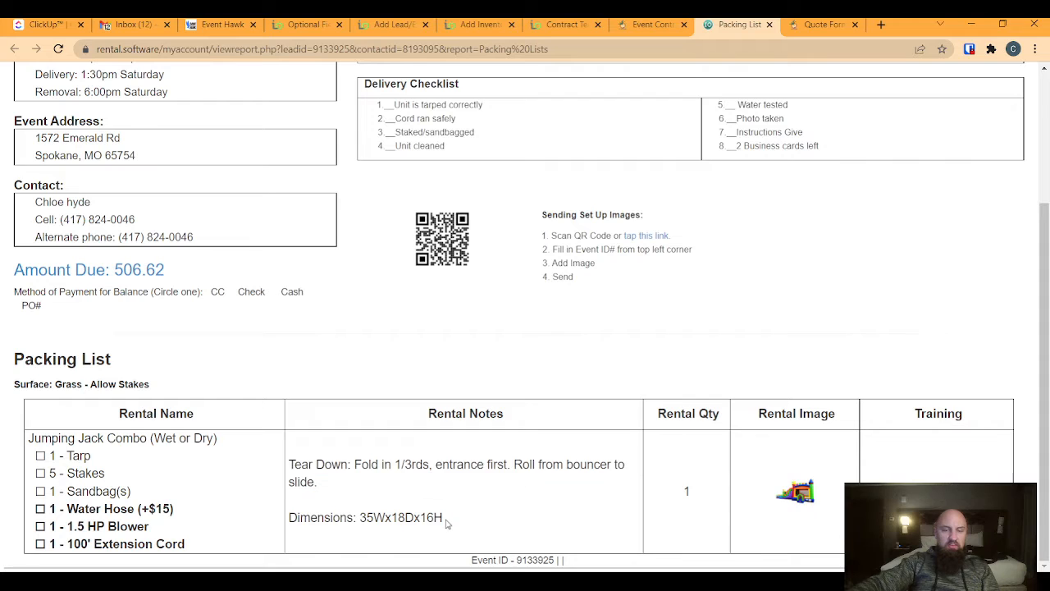
left_click_drag(447, 523, 359, 519)
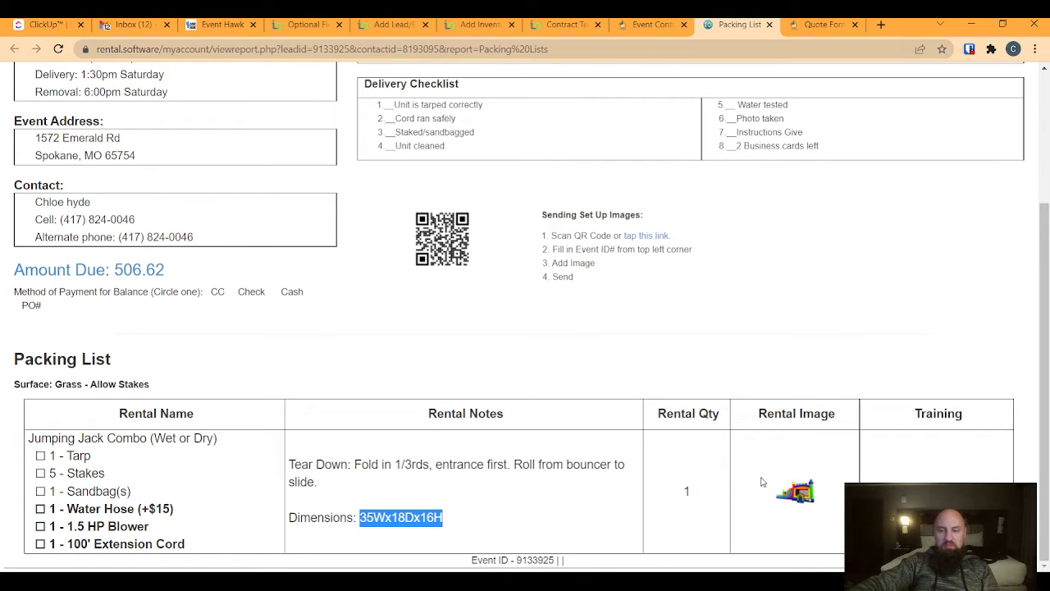
left_click(909, 476)
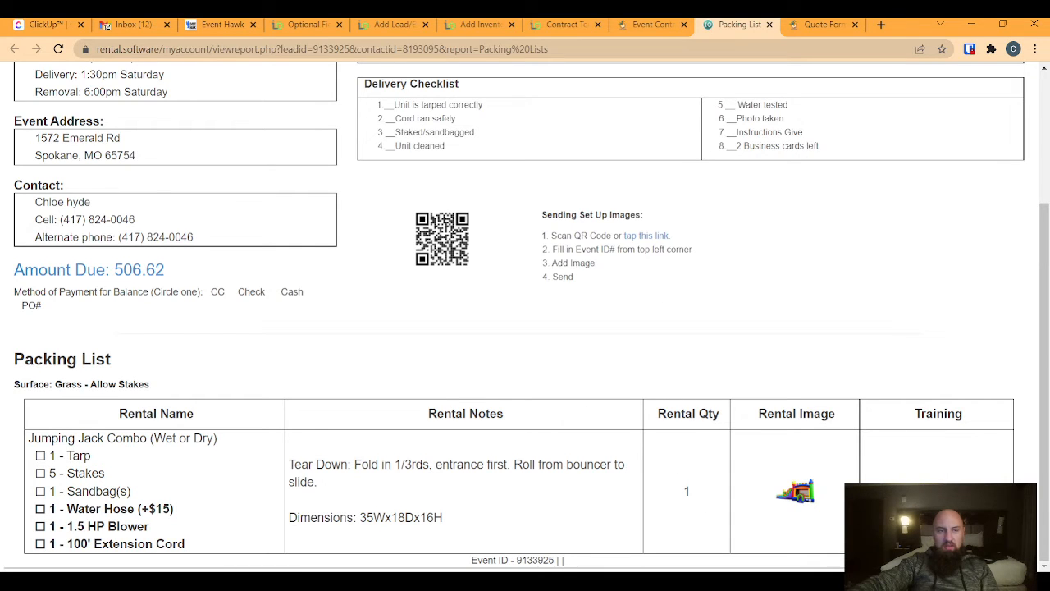
scroll(525, 326, "up", 1)
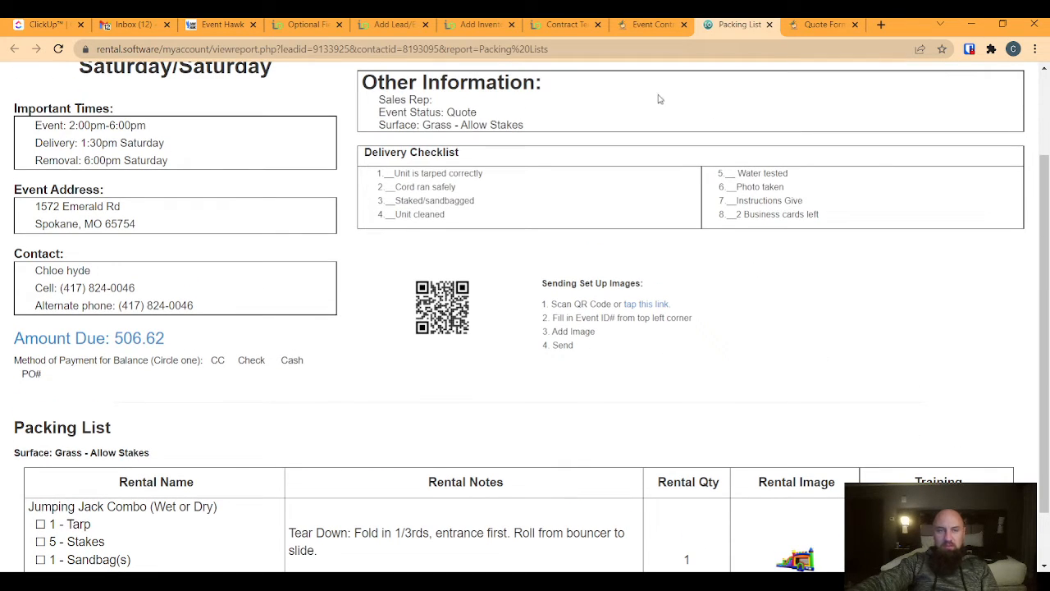
Go to the Optional Fields list in the account settings and check where it sits among the other settings pages.
left_click(308, 25)
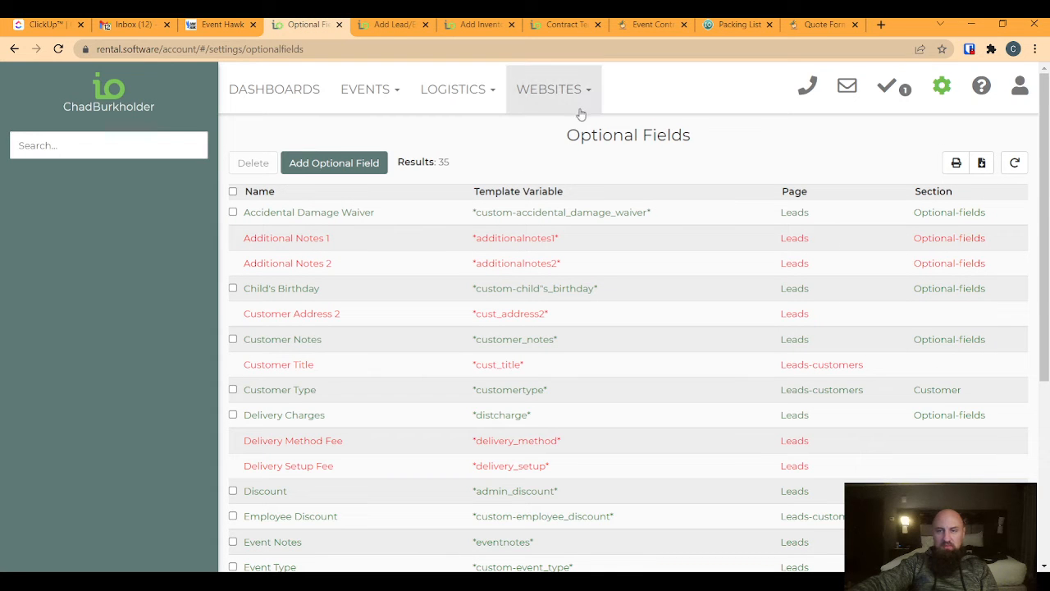
left_click(942, 85)
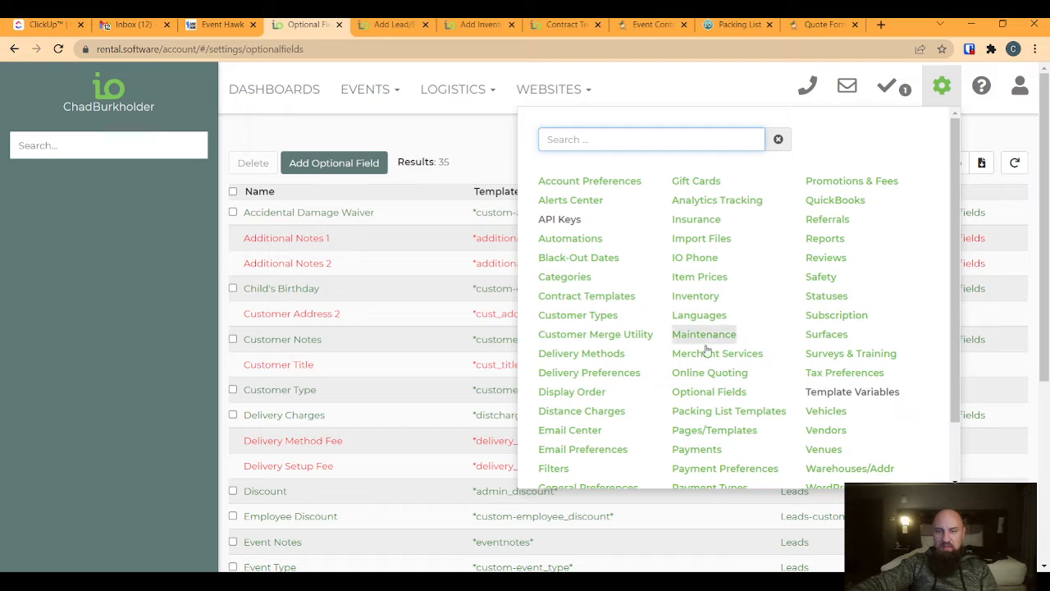
left_click(495, 190)
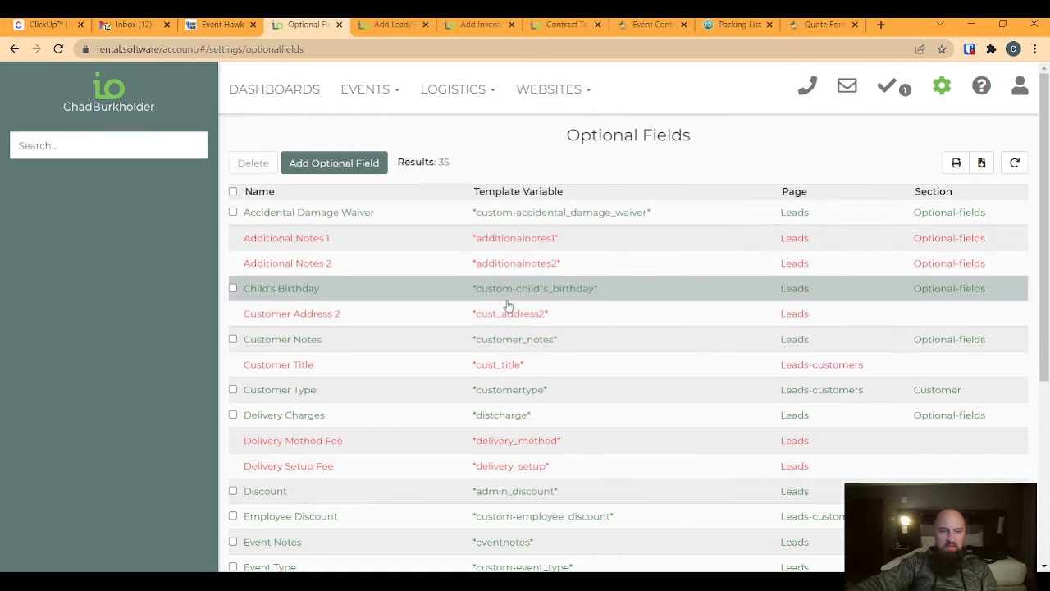
Go to the Optional Fields section of the Add Lead/Event form and toggle the Named Additionally Insured checkbox on and back off.
scroll(334, 410, "down", 1)
scroll(333, 410, "up", 1)
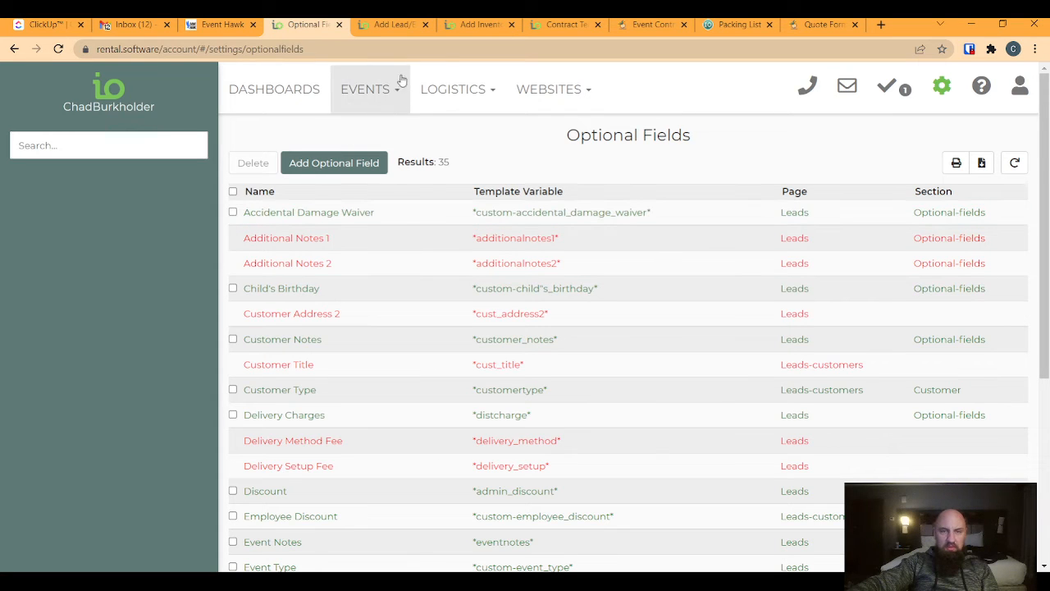
left_click(387, 24)
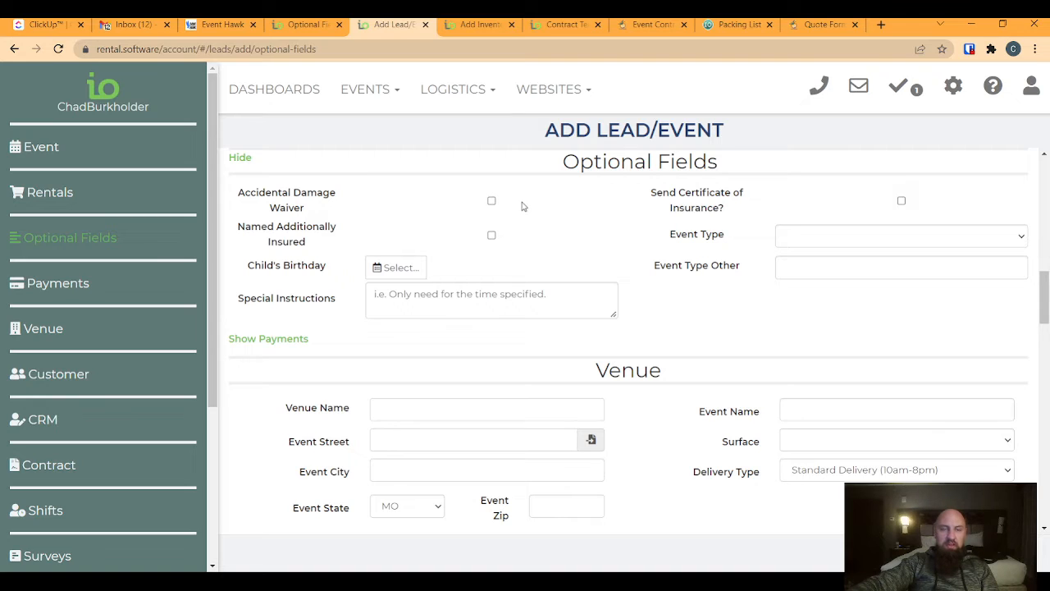
left_click(491, 235)
left_click(491, 235)
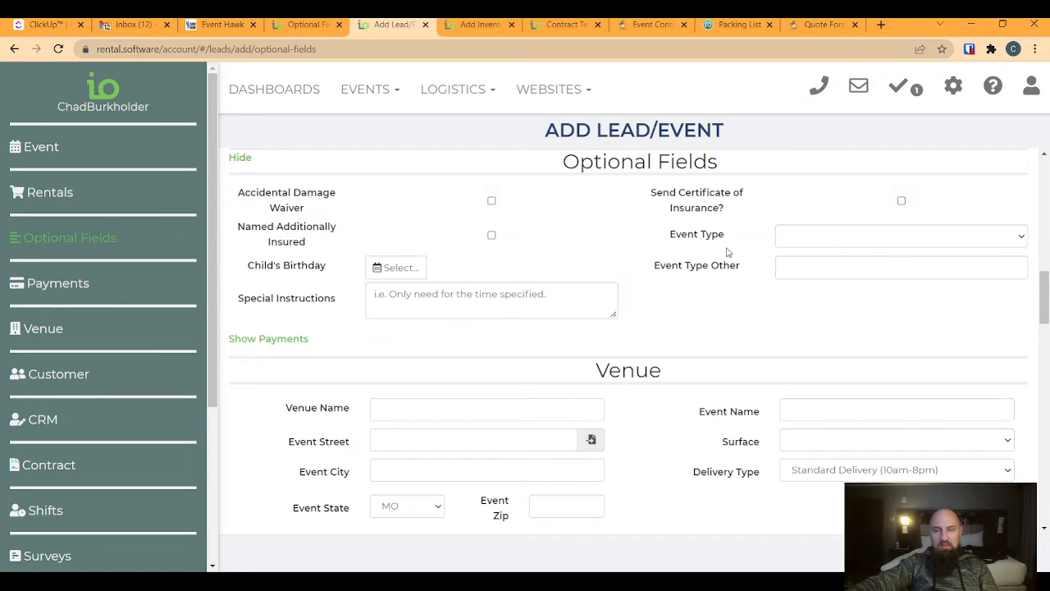
Set the lead's Event Type to Birthday, change it to Other..., and activate the Event Type Other field.
left_click(800, 239)
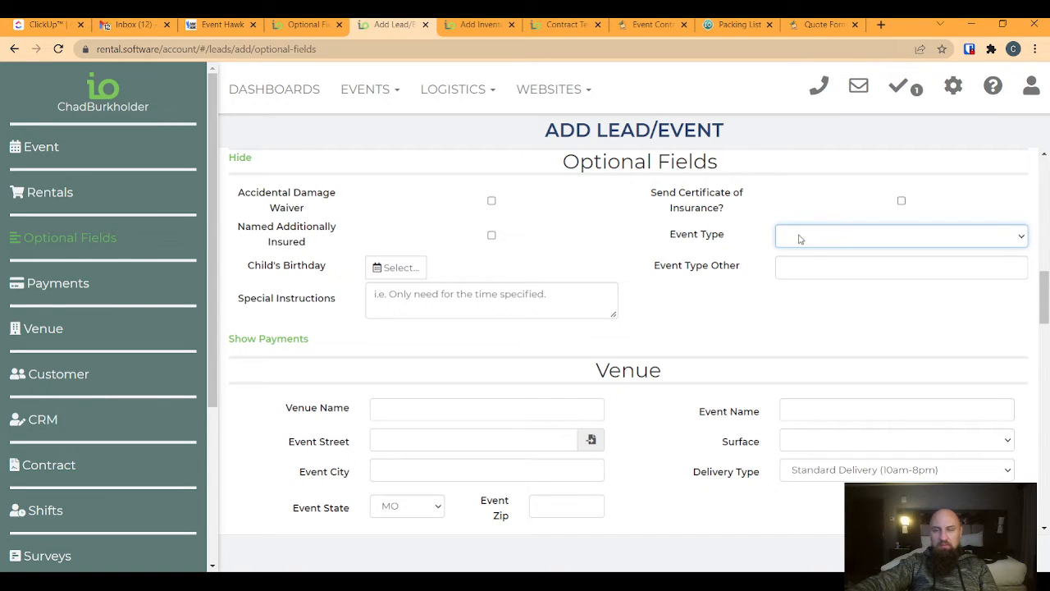
left_click(804, 286)
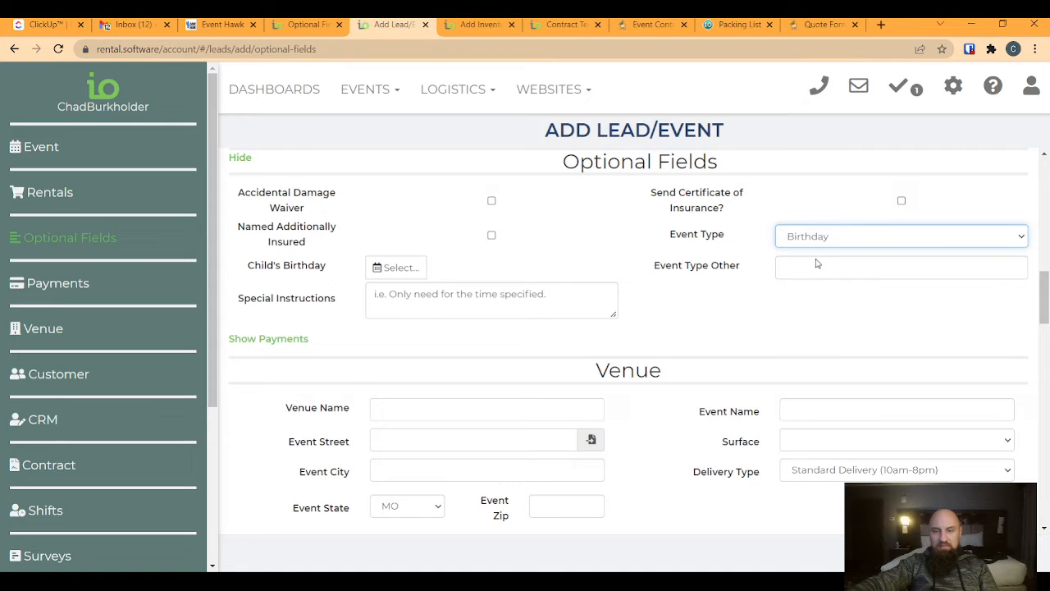
key("o")
left_click(784, 269)
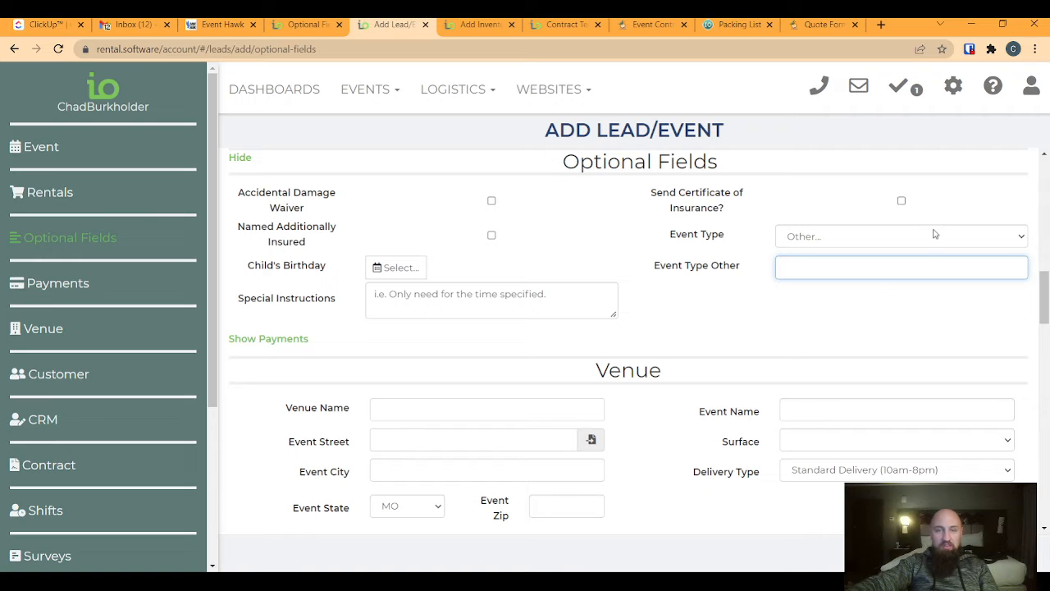
Return to the Optional Fields settings, start adding a new optional field, and activate its name entry.
left_click(305, 25)
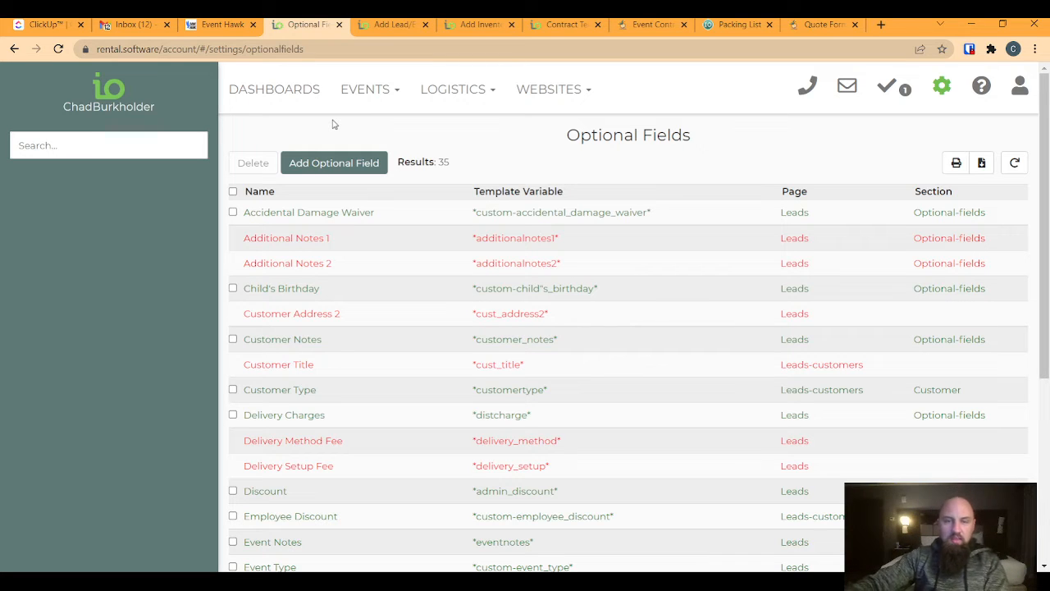
left_click(377, 161)
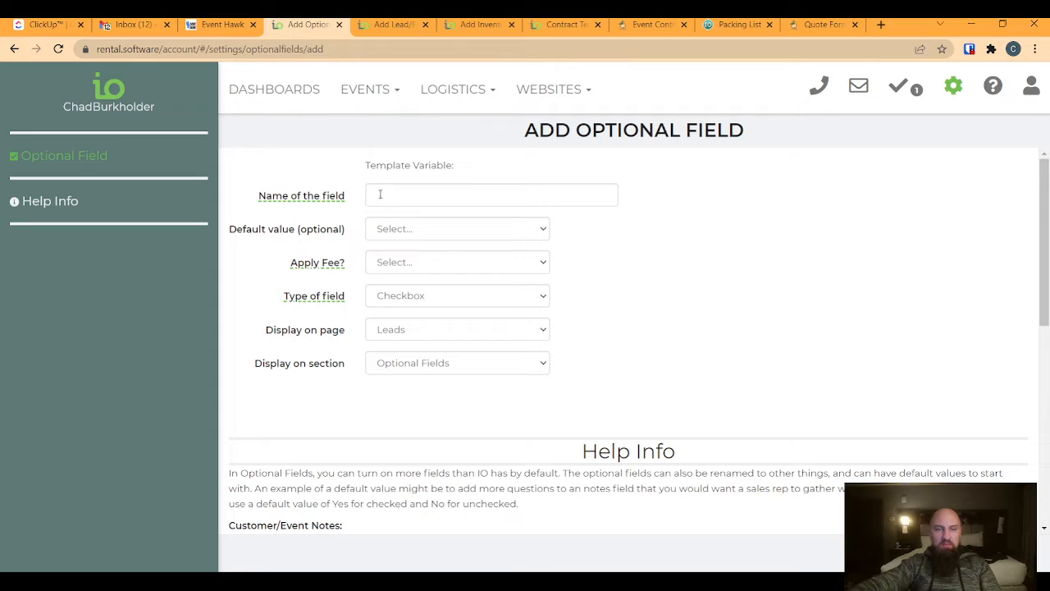
left_click(433, 193)
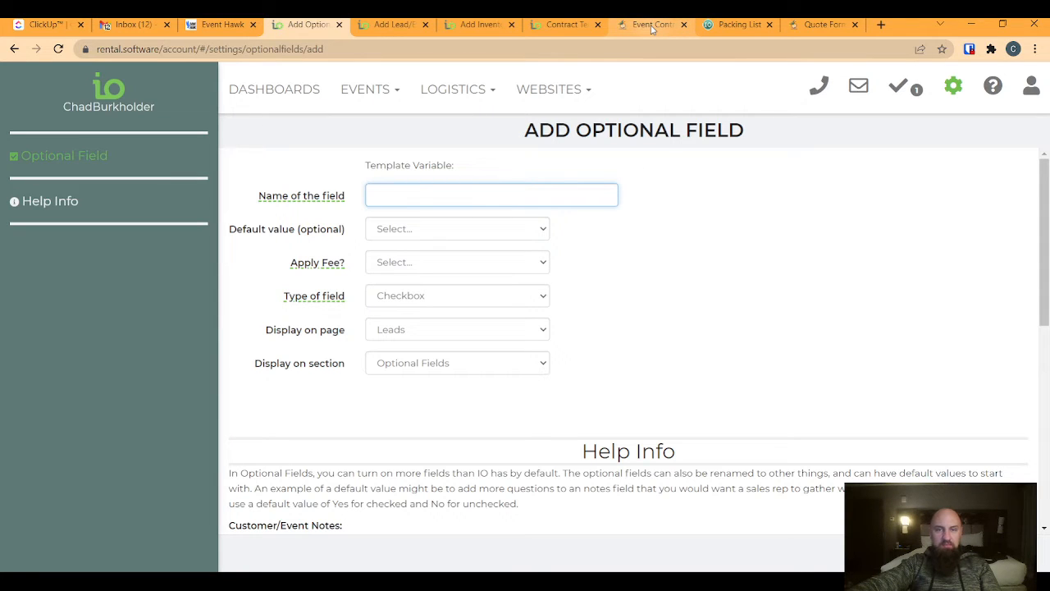
Compare the Add Optional Field form with the quote form's Accidental Damage Waiver and Send Certificate of Insurance checkboxes and their descriptions.
left_click(816, 27)
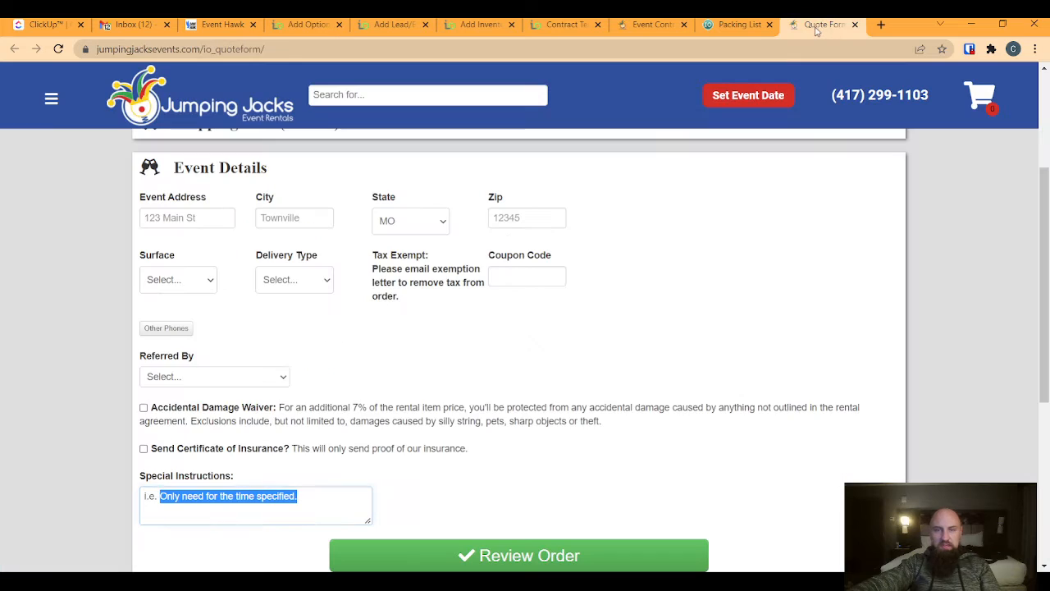
scroll(408, 350, "down", 2)
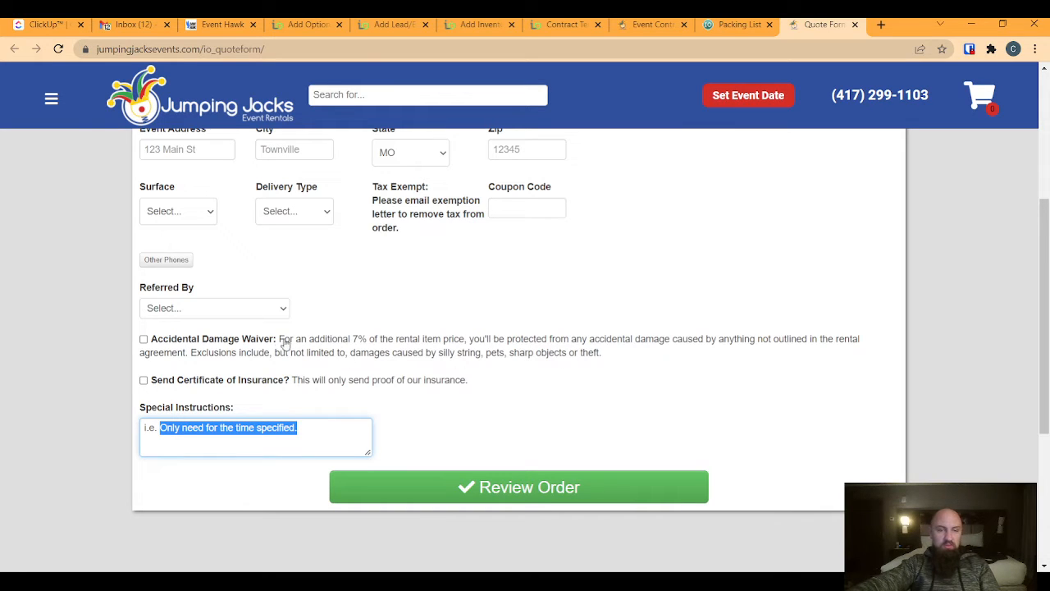
left_click(310, 25)
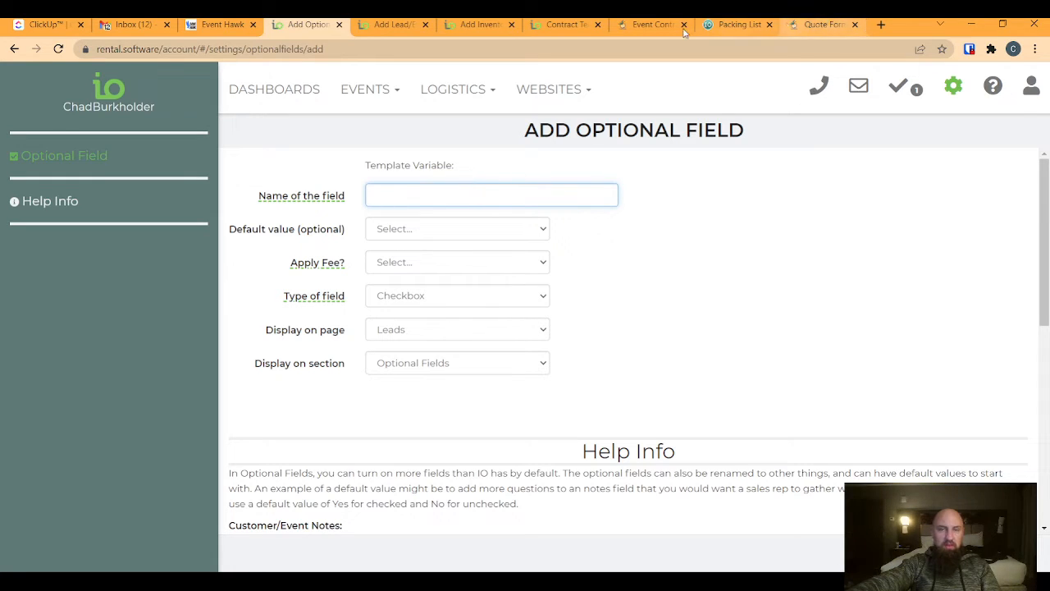
left_click(842, 26)
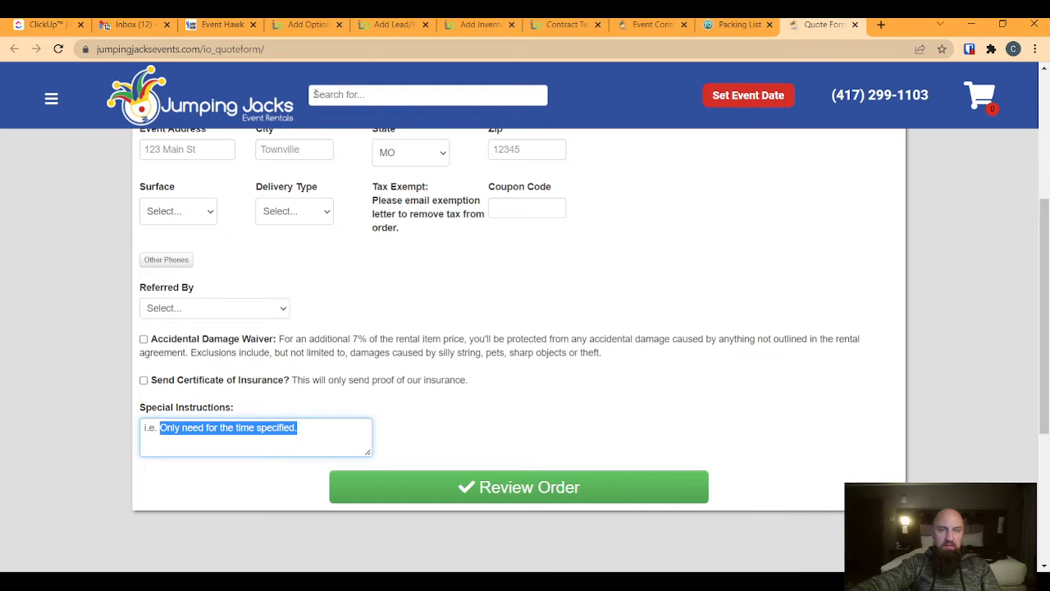
left_click(318, 27)
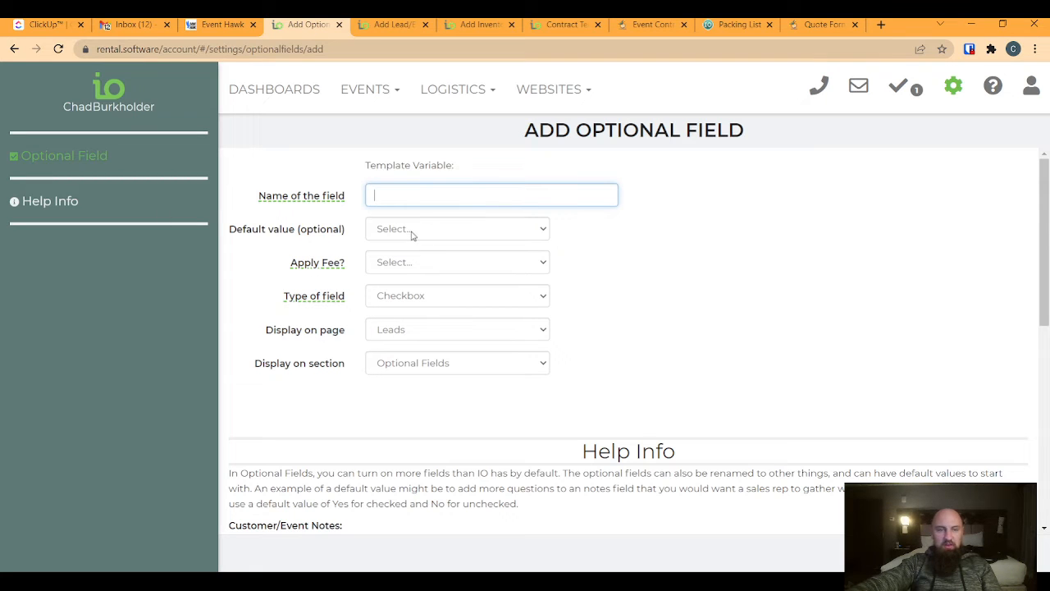
Check the new field's Default value and Apply Fee options, and set its type to Small Text.
left_click(415, 303)
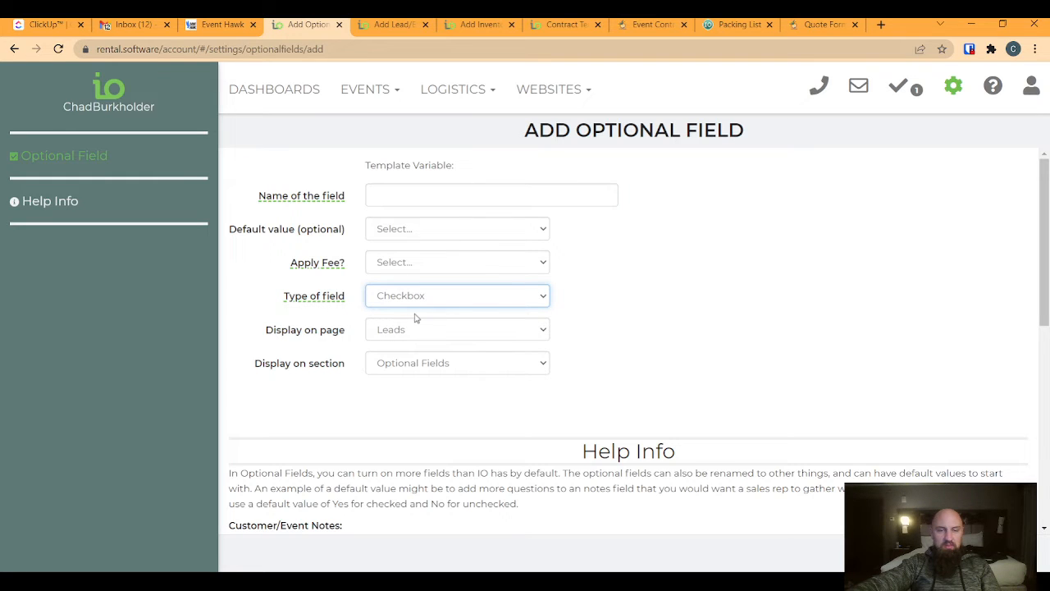
left_click(392, 228)
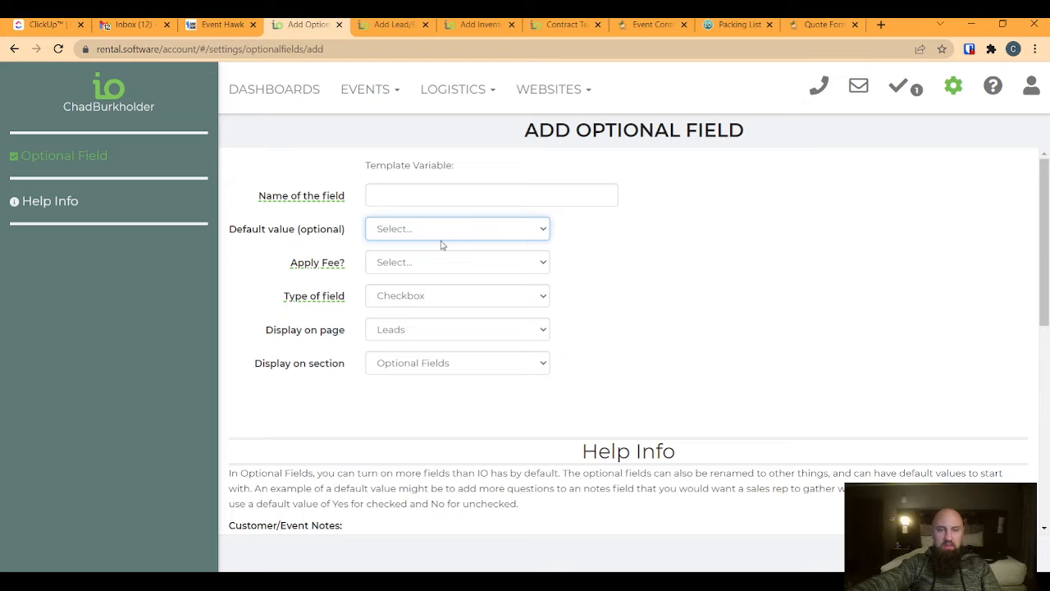
left_click(402, 268)
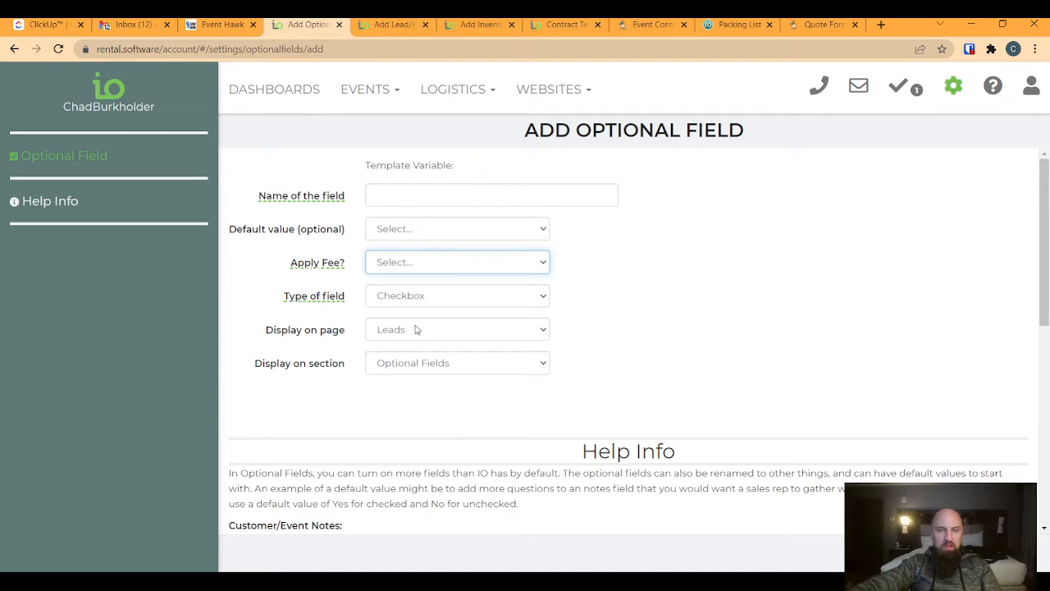
left_click(336, 330)
left_click(406, 305)
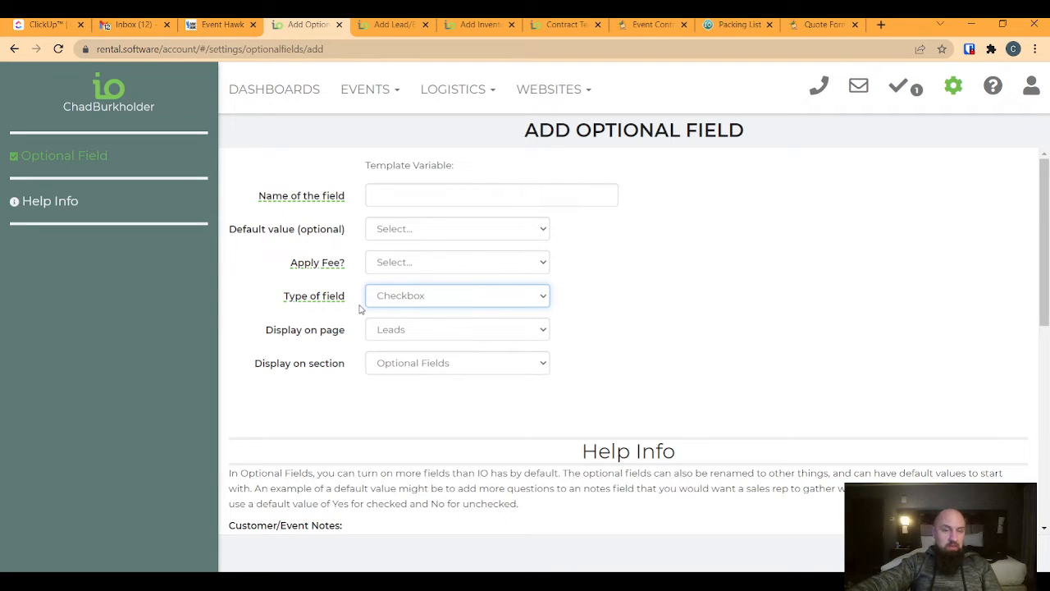
left_click(391, 333)
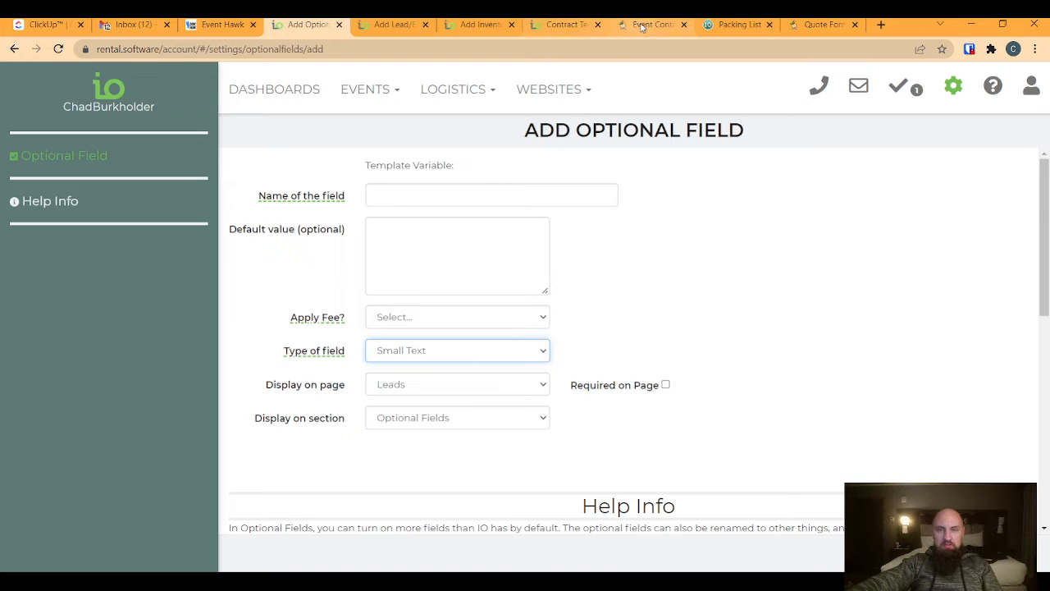
Highlight the Special Instructions sample text on the quote form as a text field example and return to the Add Optional Field form.
left_click(820, 25)
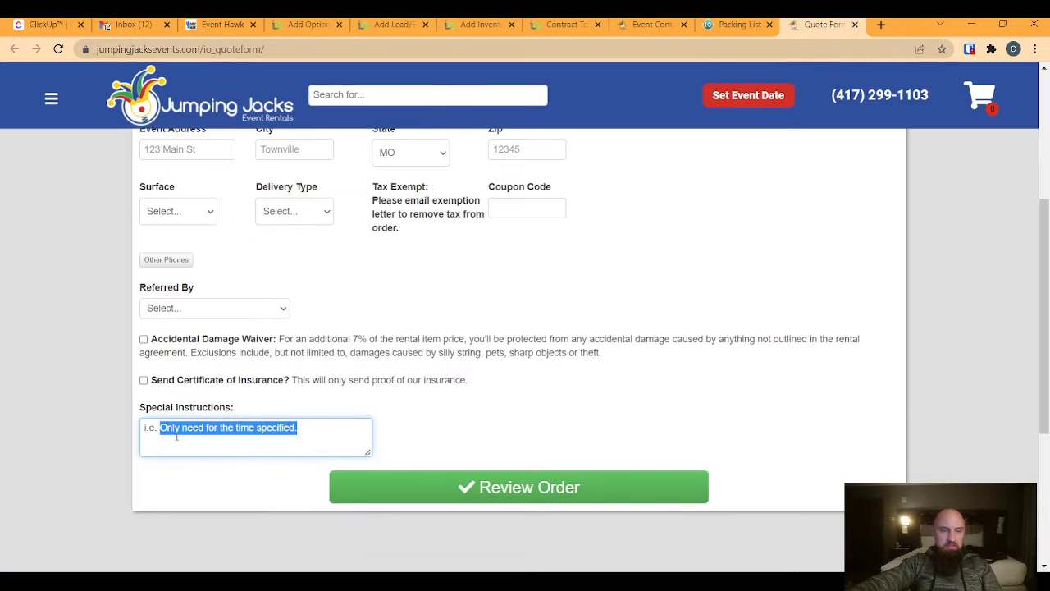
left_click(276, 427)
left_click_drag(302, 427, 136, 432)
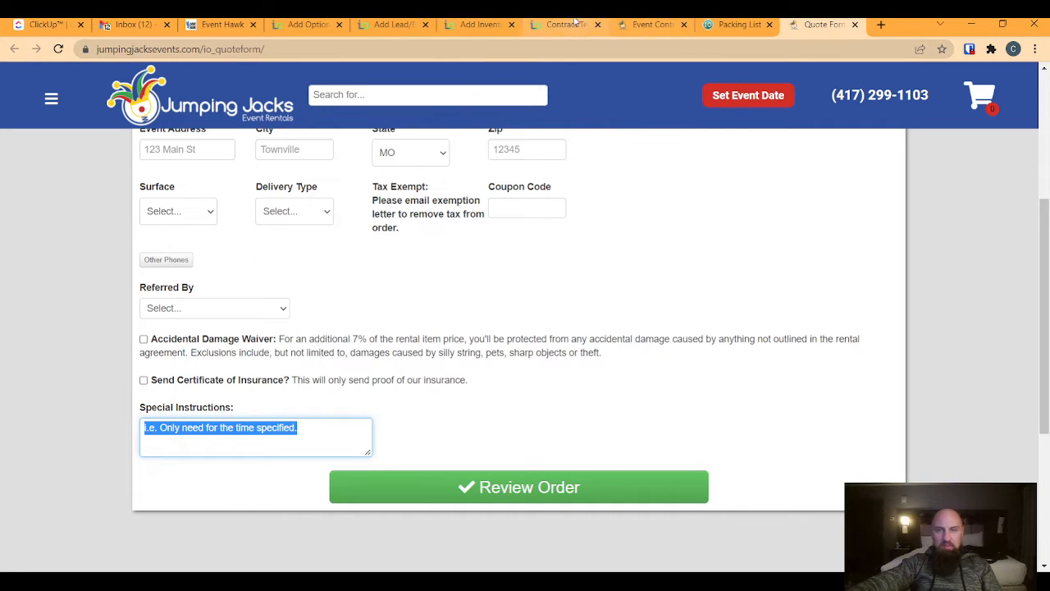
left_click(302, 24)
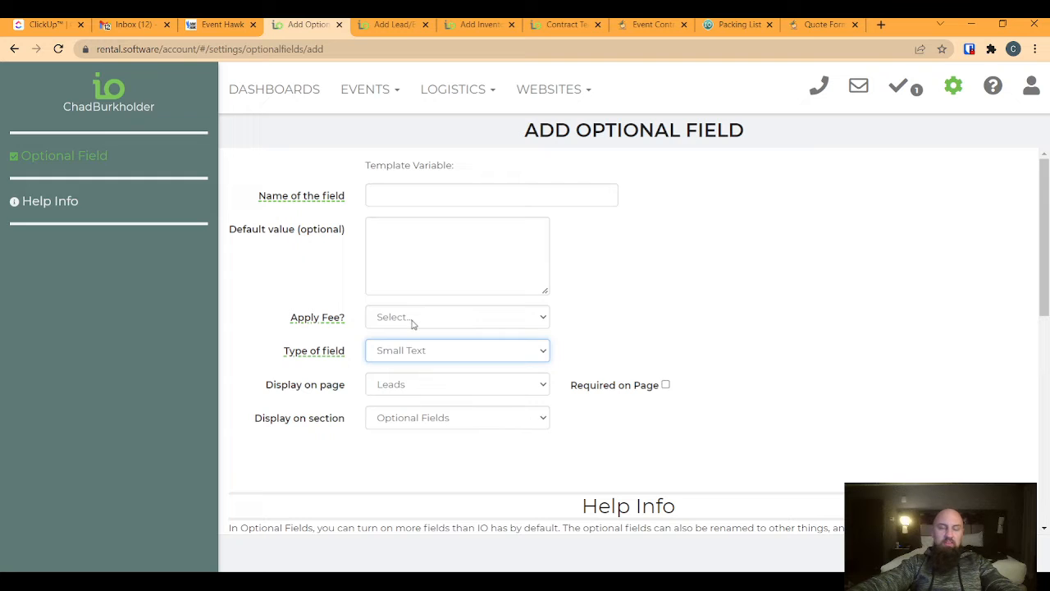
Check the Apply Fee options for the new optional field and set its type to Large Text.
left_click(446, 322)
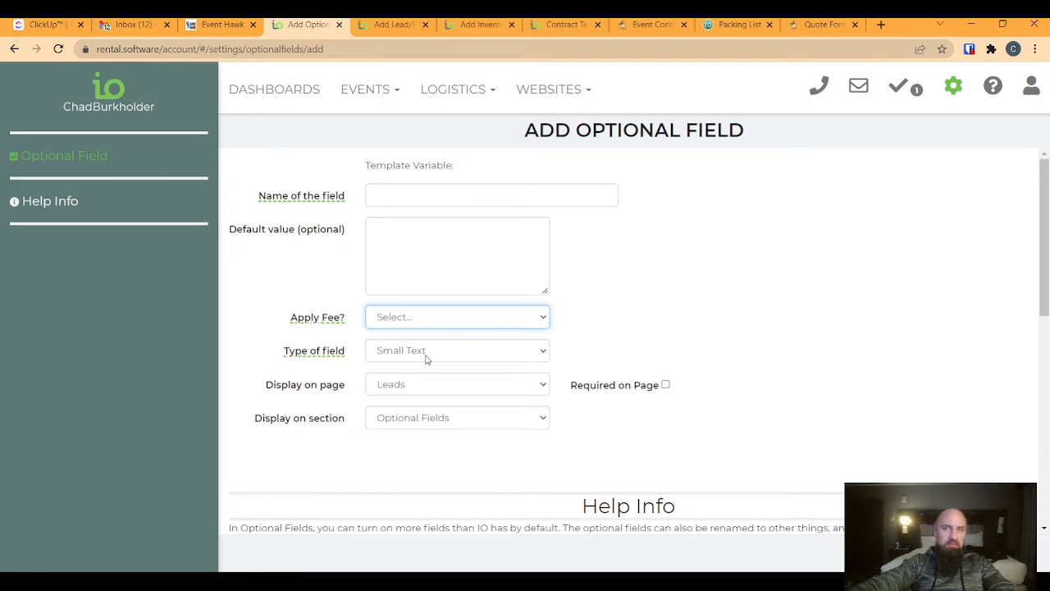
key("Tab")
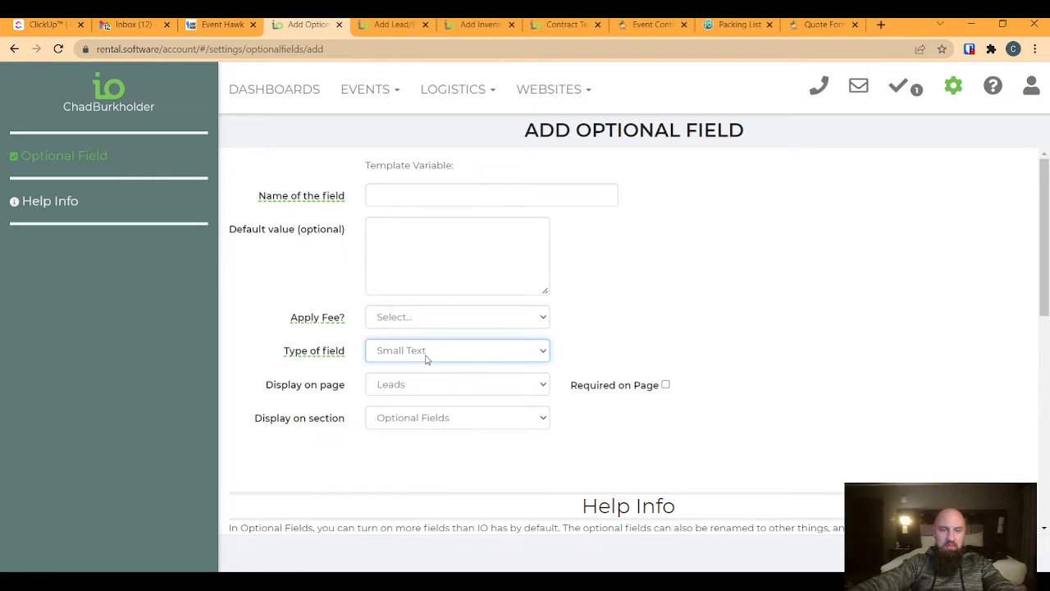
key("Down")
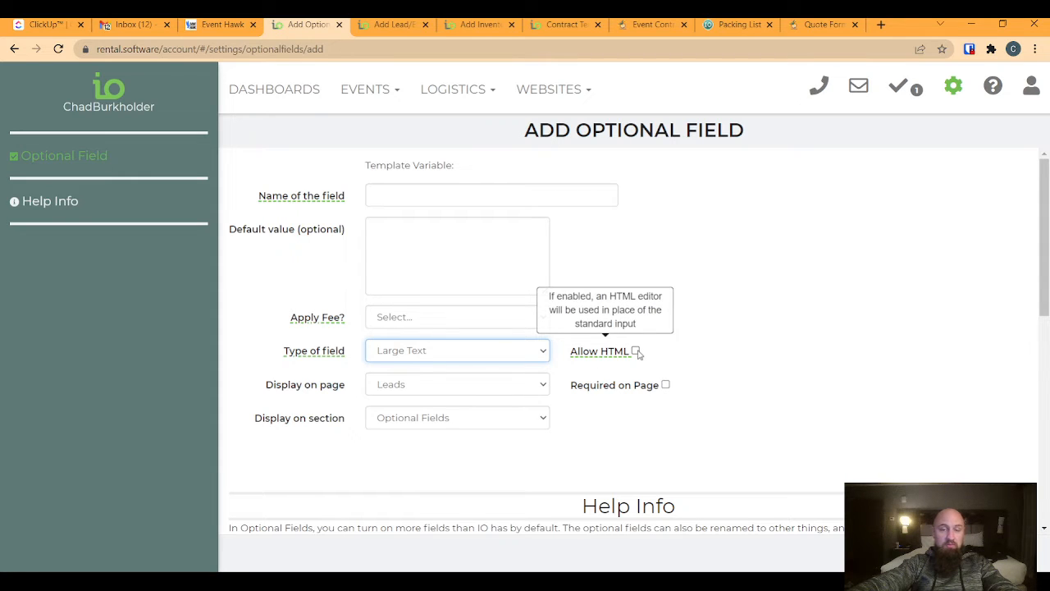
Go to the Add Inventory form's Extra Details and enter "czvzxcvzxcv" in Inventory Contract Notes.
left_click(480, 26)
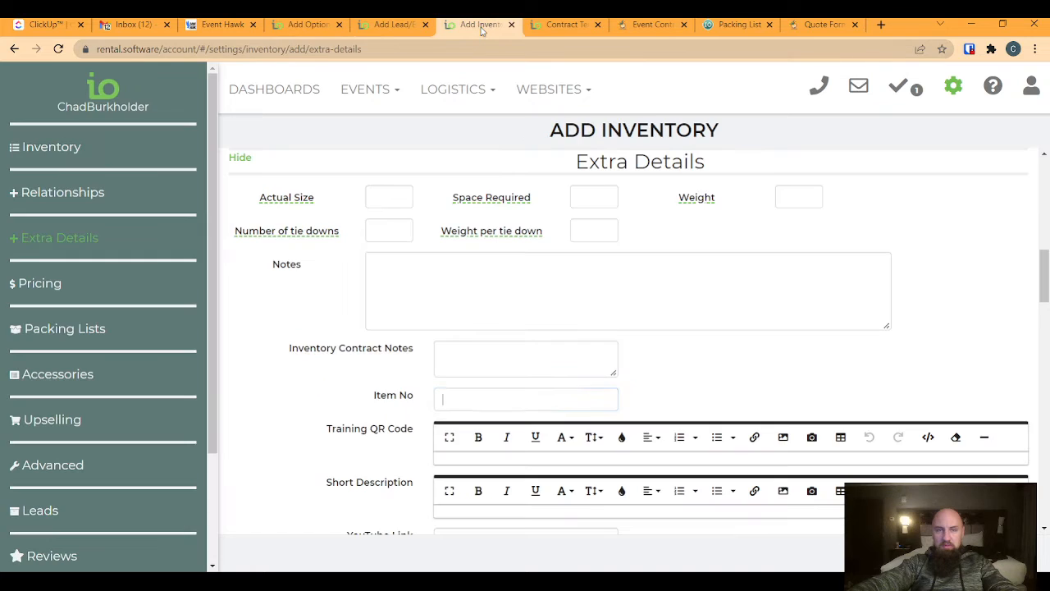
scroll(442, 298, "down", 1)
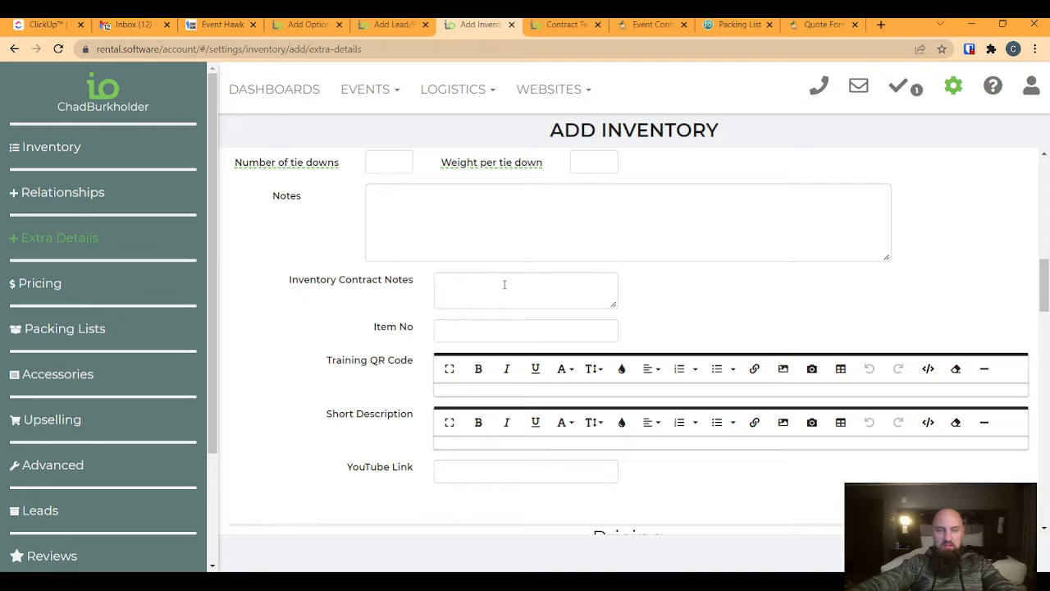
left_click(443, 279)
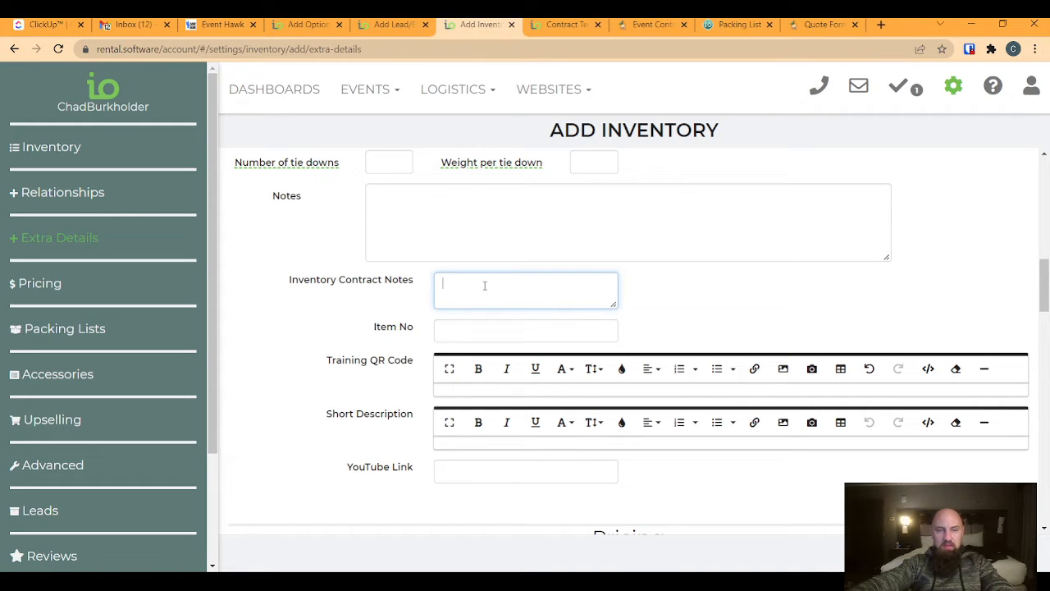
type("czvzxcvzxcv")
Insert the photo of the child on the inflatable into the Training QR Code field and check the packing list's Training column.
left_click(453, 388)
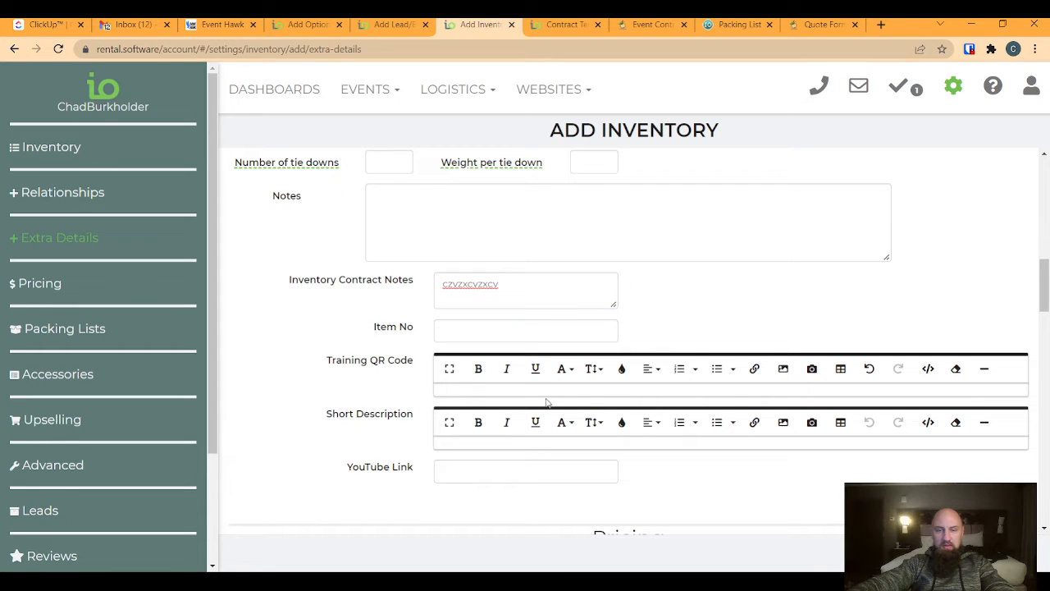
left_click(783, 368)
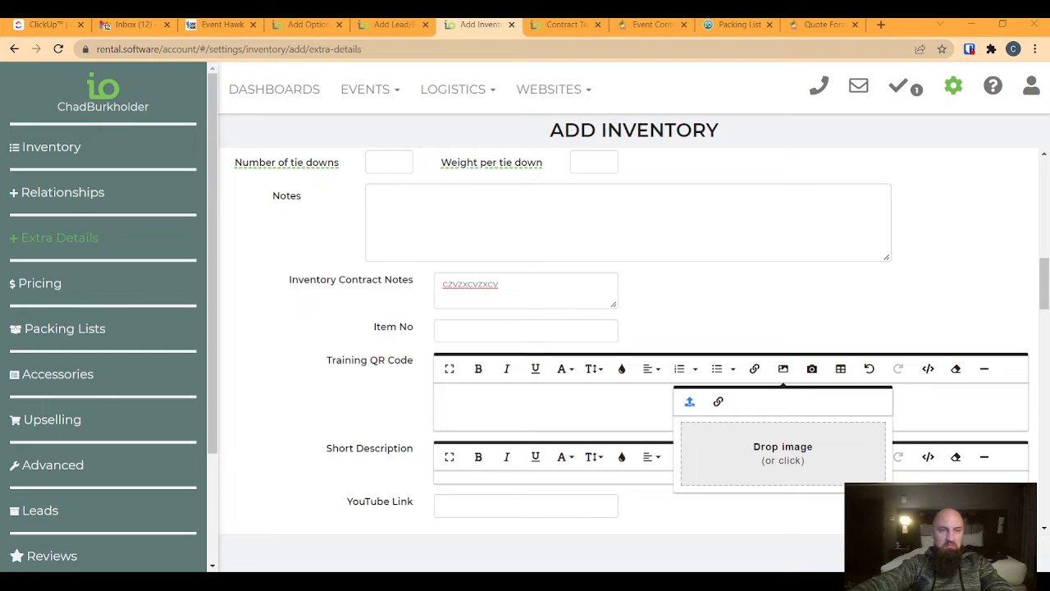
left_click(776, 468)
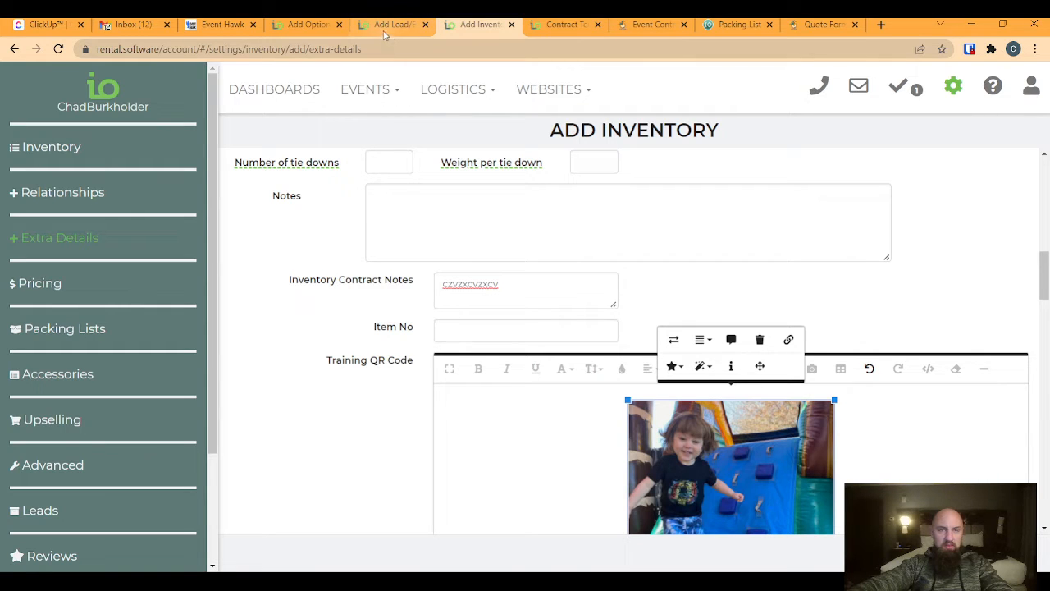
left_click(740, 25)
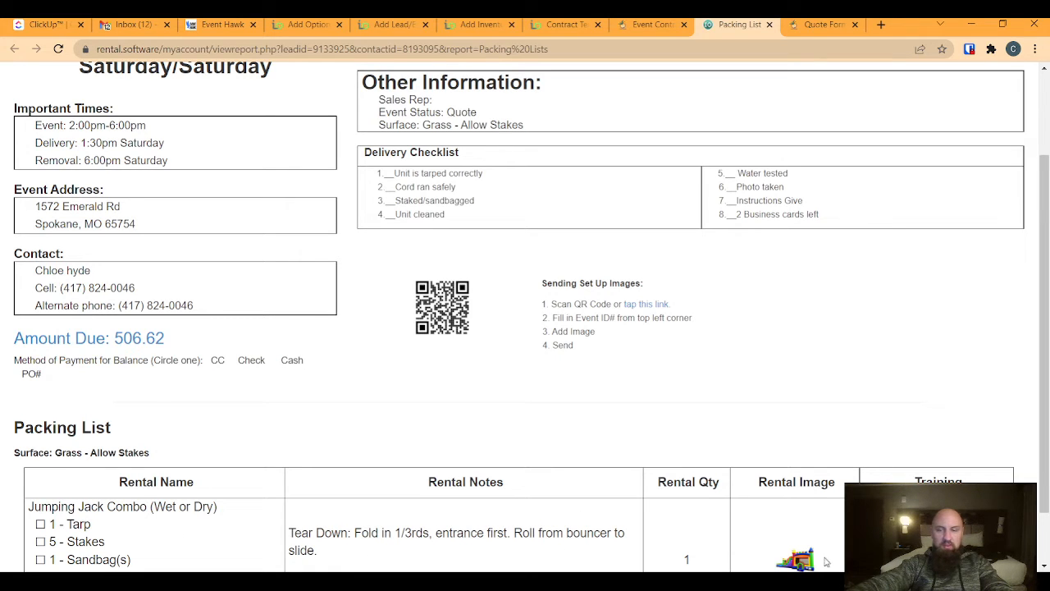
left_click(482, 25)
Try to close the Add Inventory form, cancel leaving the page, and delete the photo from the Training QR Code field.
left_click(923, 553)
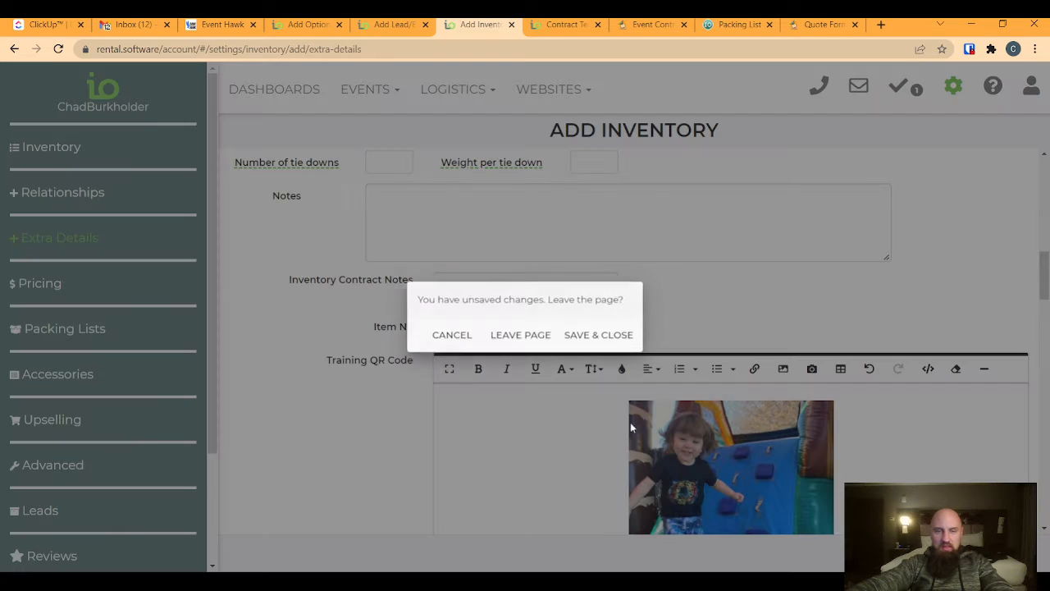
left_click(447, 335)
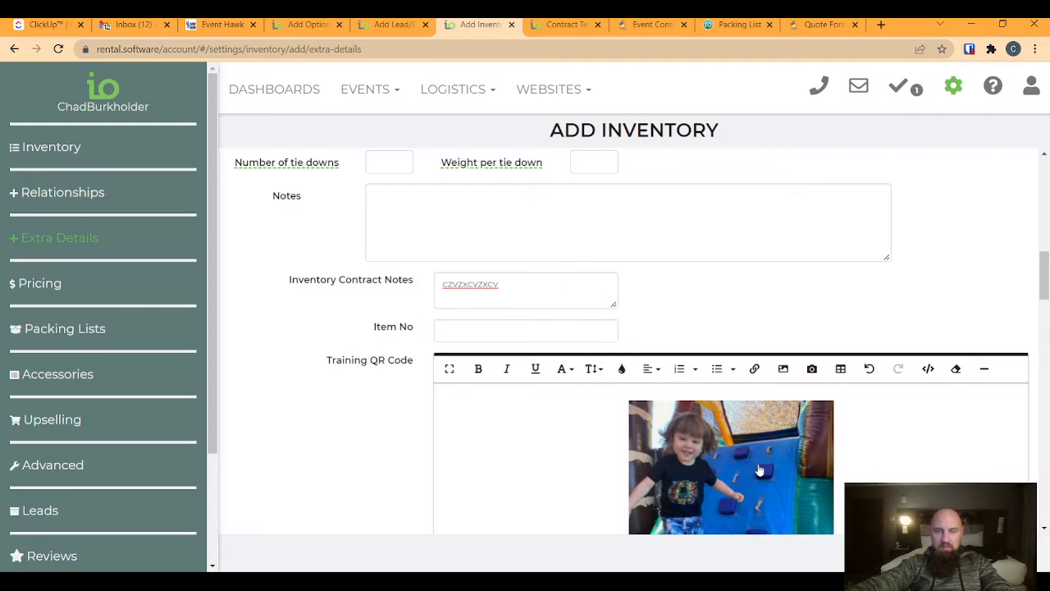
left_click(756, 468)
key("Delete")
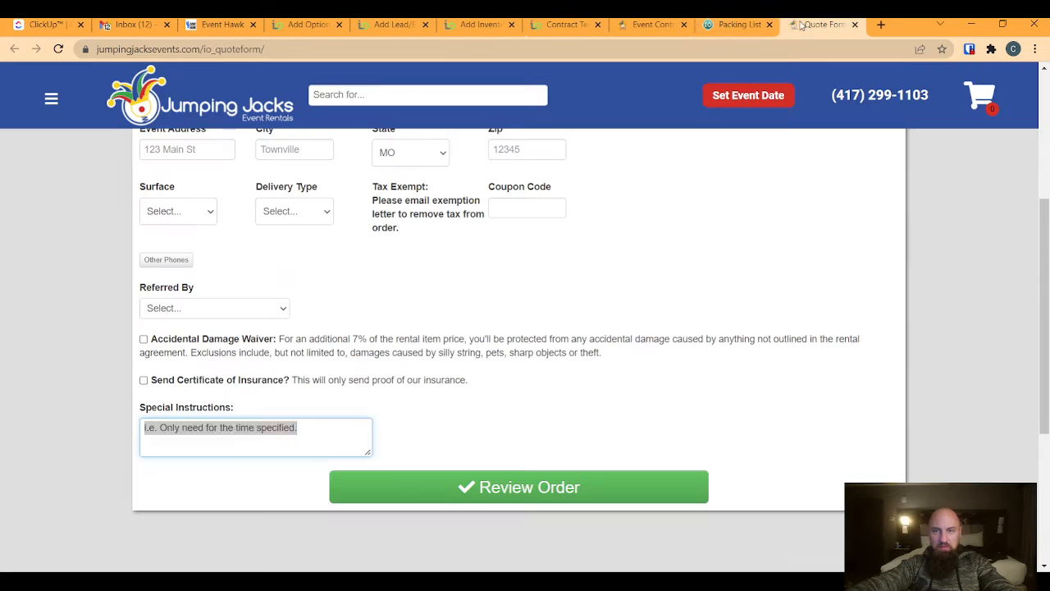
Open the Dinosaur Escape (Wet or Dry) product page from the website's Bounce Houses category.
left_click(821, 24)
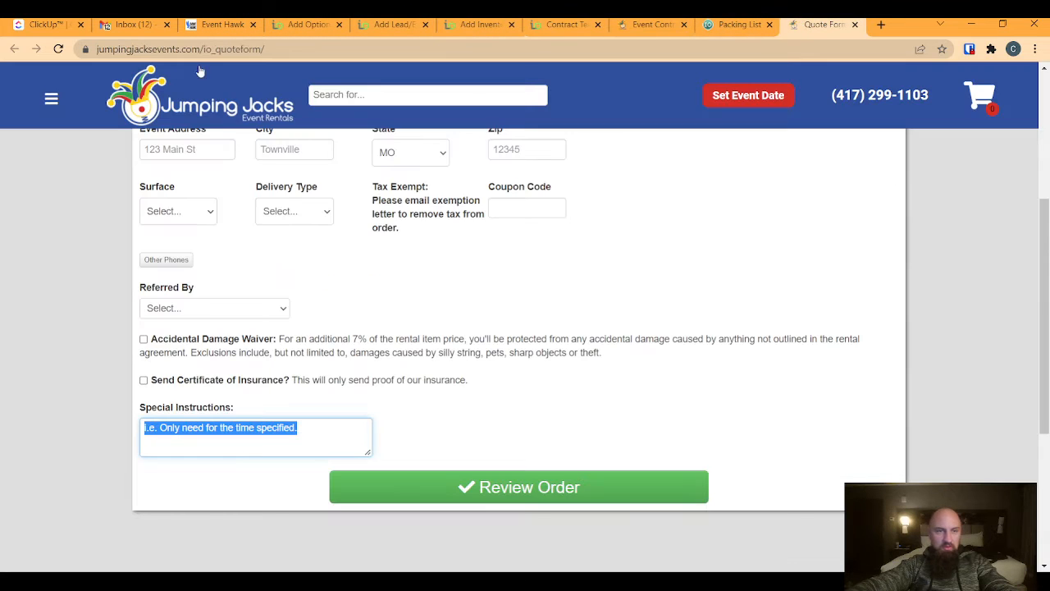
left_click(62, 98)
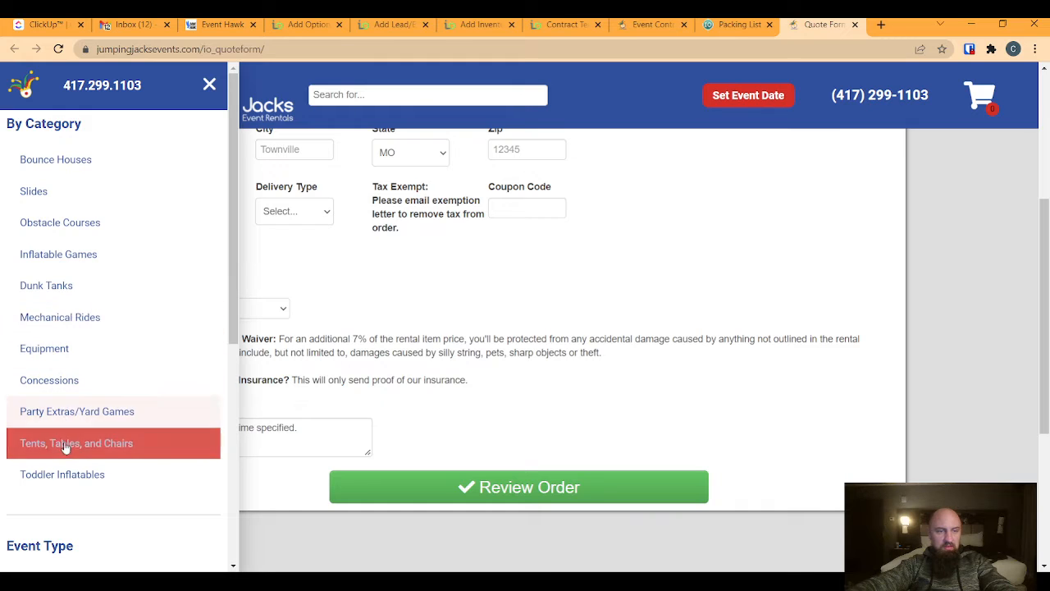
left_click(41, 171)
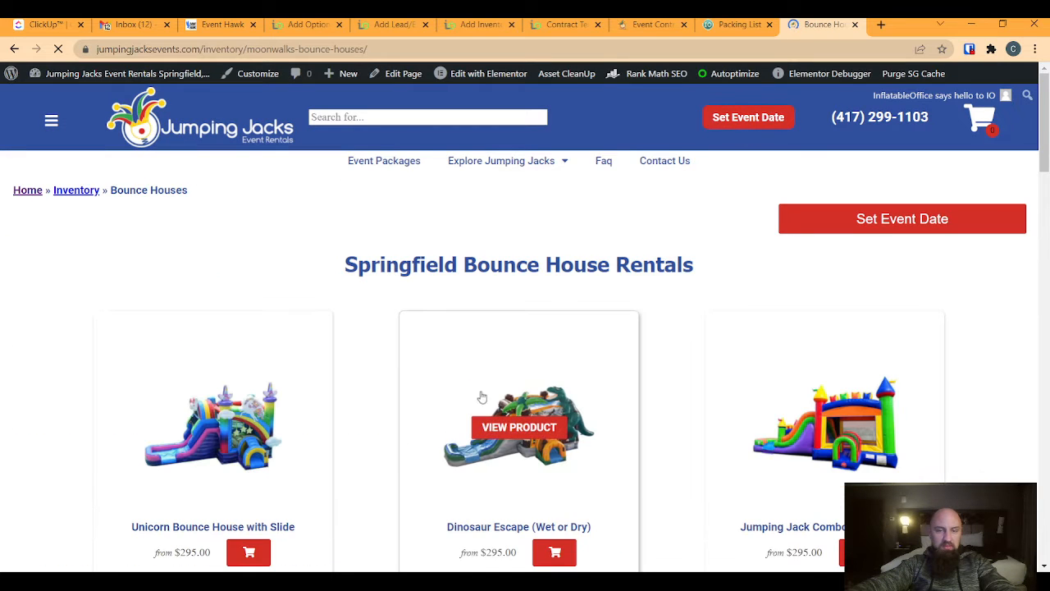
left_click(457, 462)
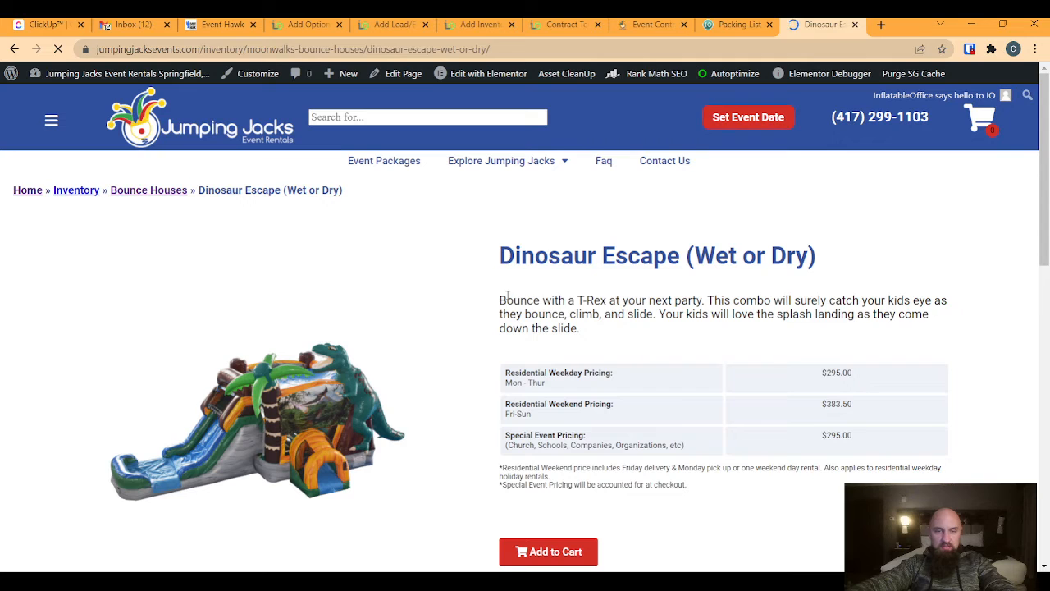
Examine the short description, pricing, item dimensions, accessories and setup notes on the Dinosaur Escape page.
left_click_drag(499, 304, 585, 329)
scroll(589, 495, "down", 2)
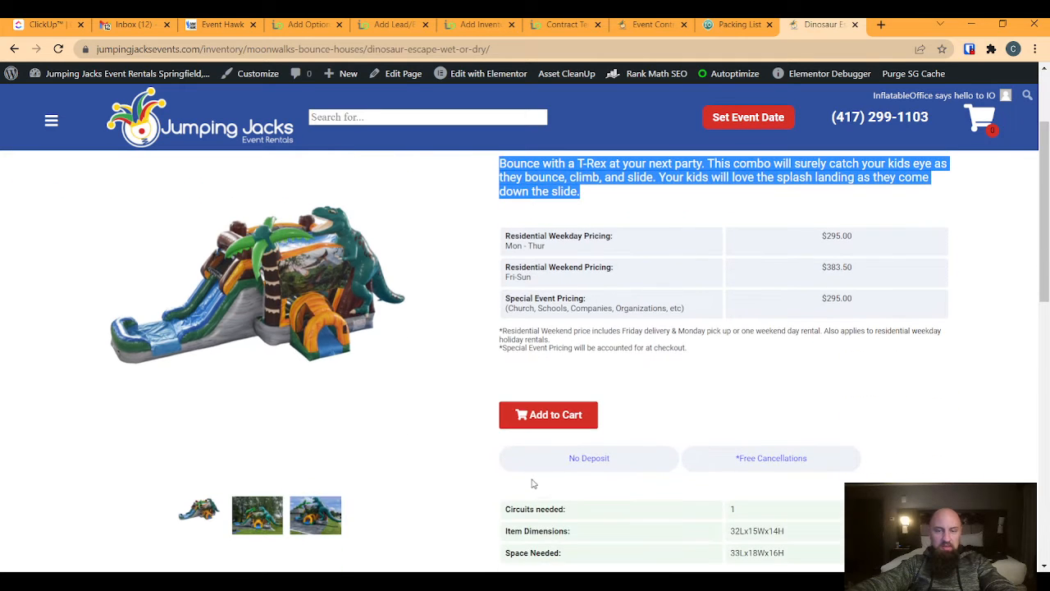
scroll(589, 495, "down", 4)
scroll(607, 464, "down", 1)
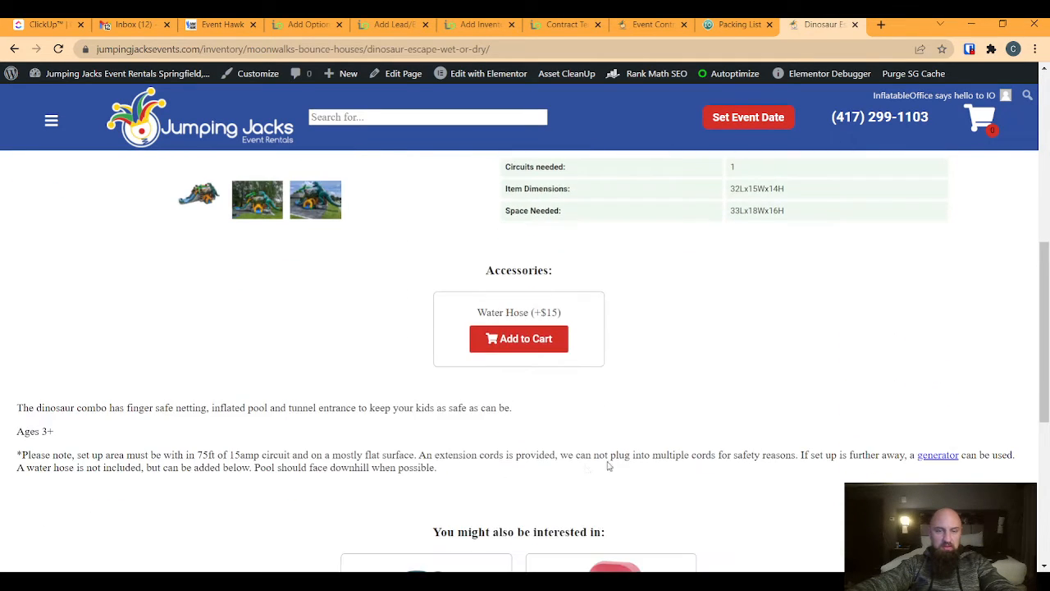
scroll(578, 344, "up", 4)
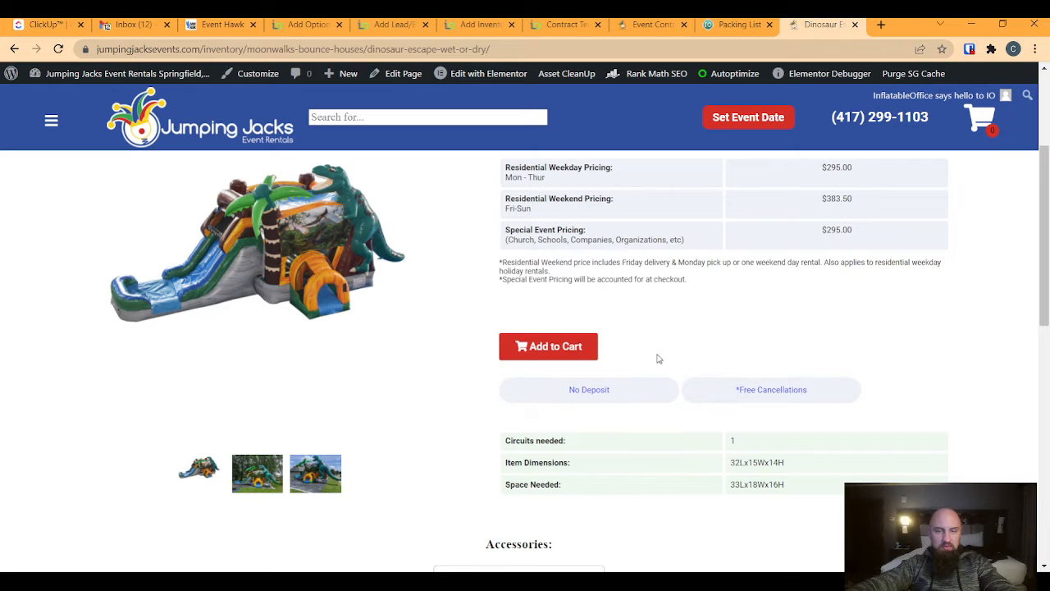
scroll(689, 466, "down", 2)
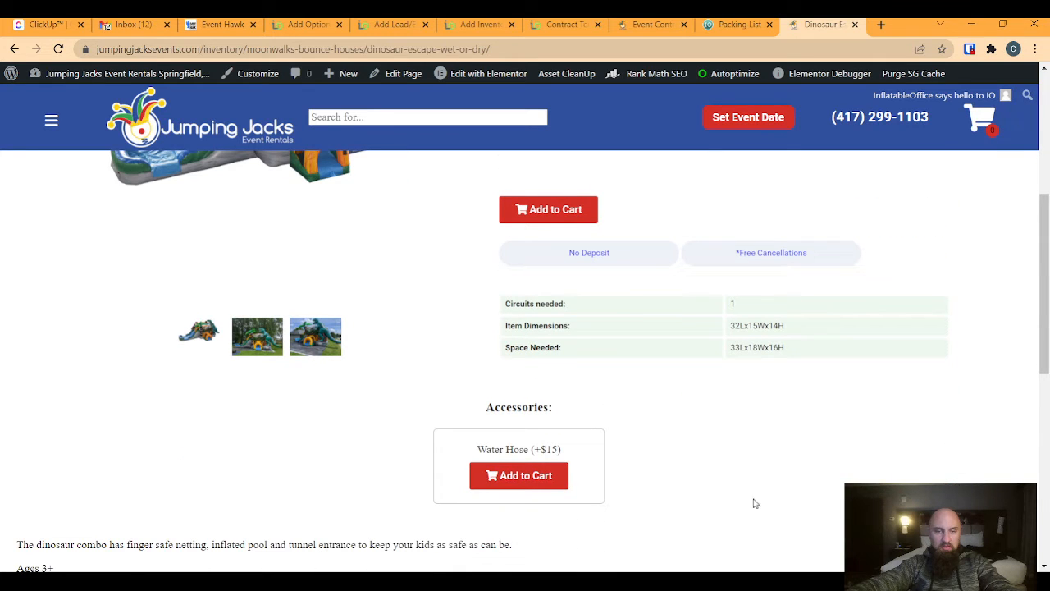
scroll(663, 487, "up", 4)
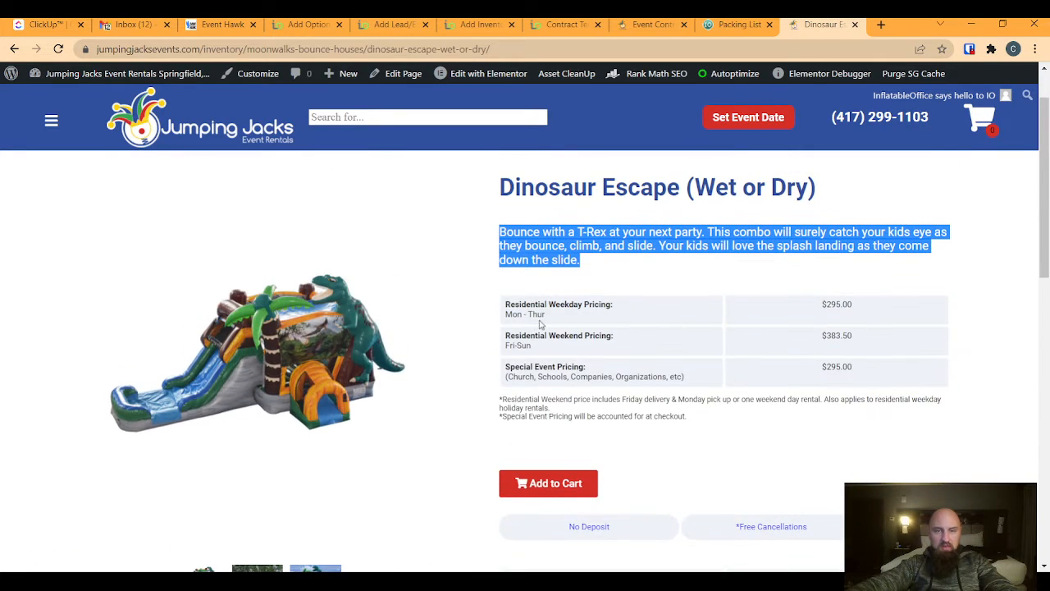
scroll(529, 227, "up", 1)
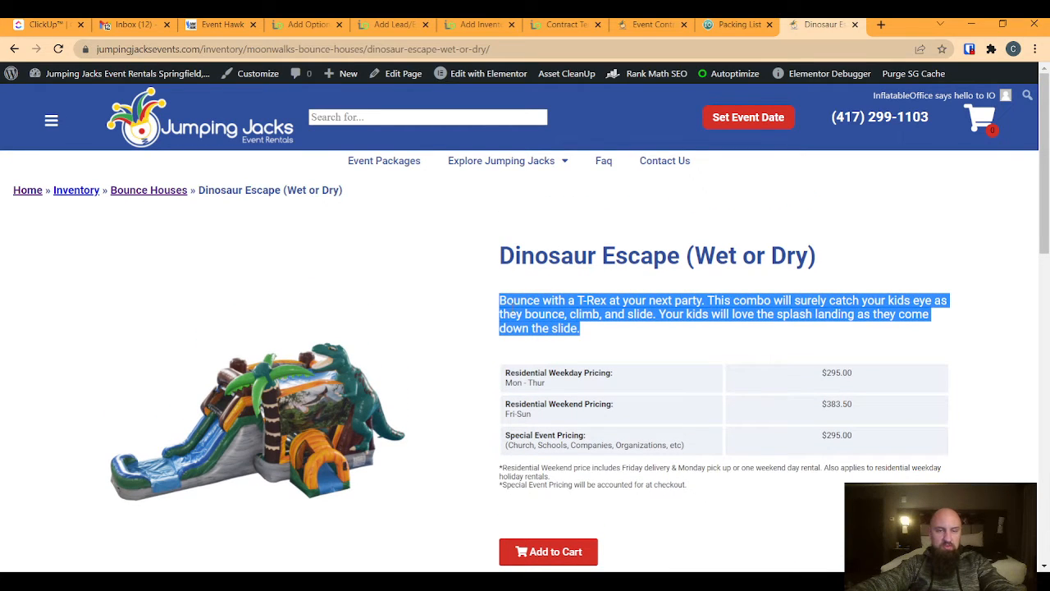
Compare the short description at the start of the Dinosaur Escape page with the longer description below the accessories.
left_click(577, 312)
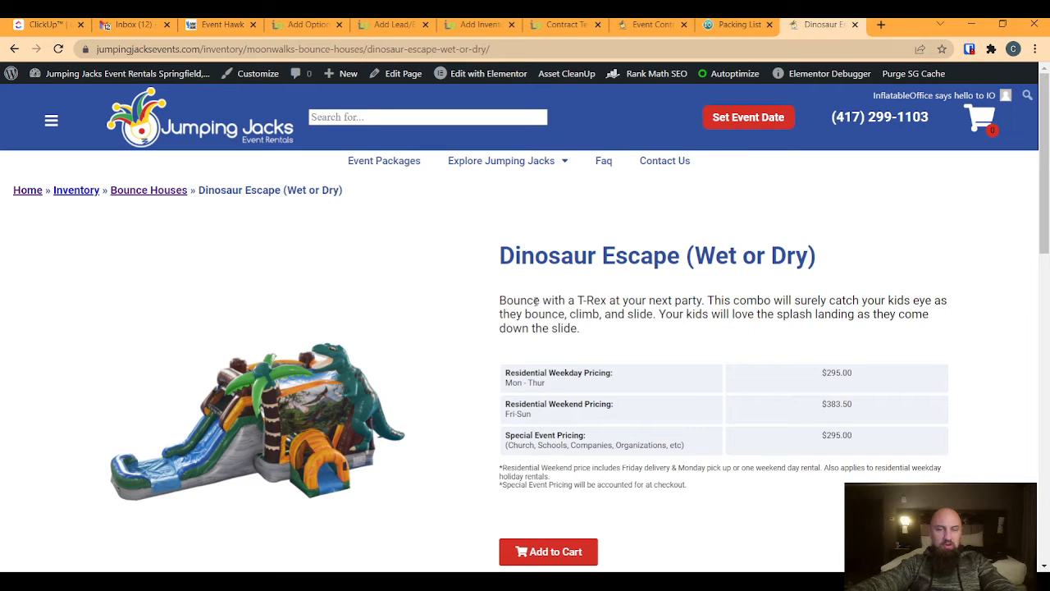
left_click_drag(500, 300, 578, 328)
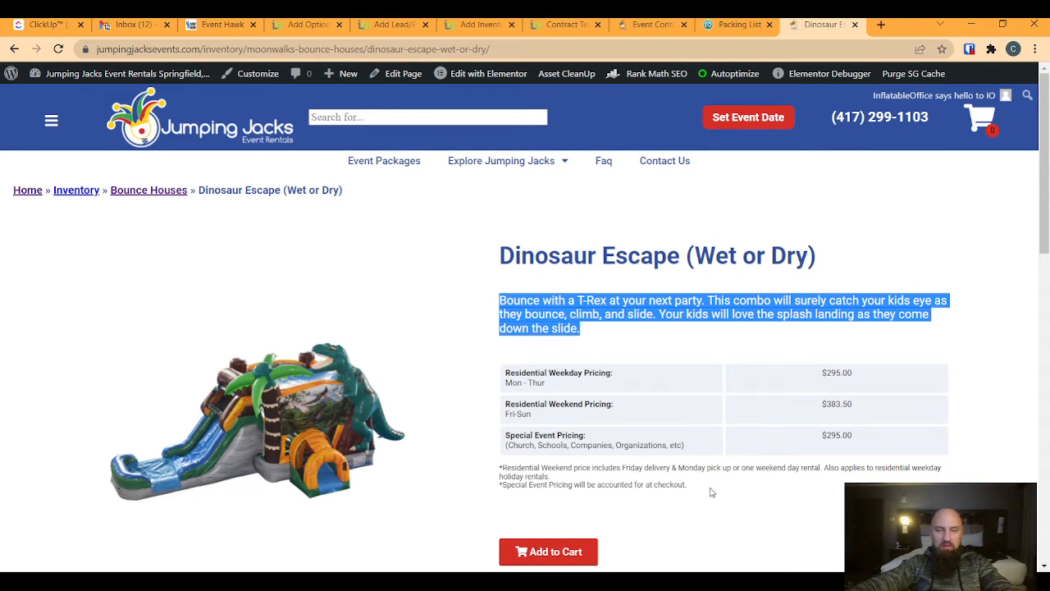
scroll(668, 497, "down", 7)
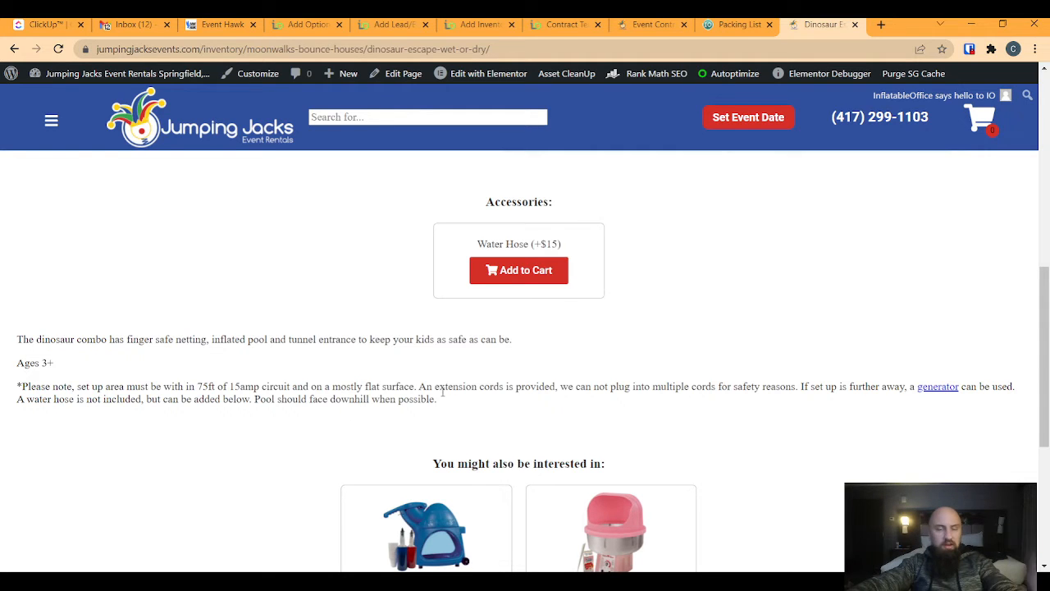
scroll(407, 395, "up", 4)
scroll(427, 361, "up", 4)
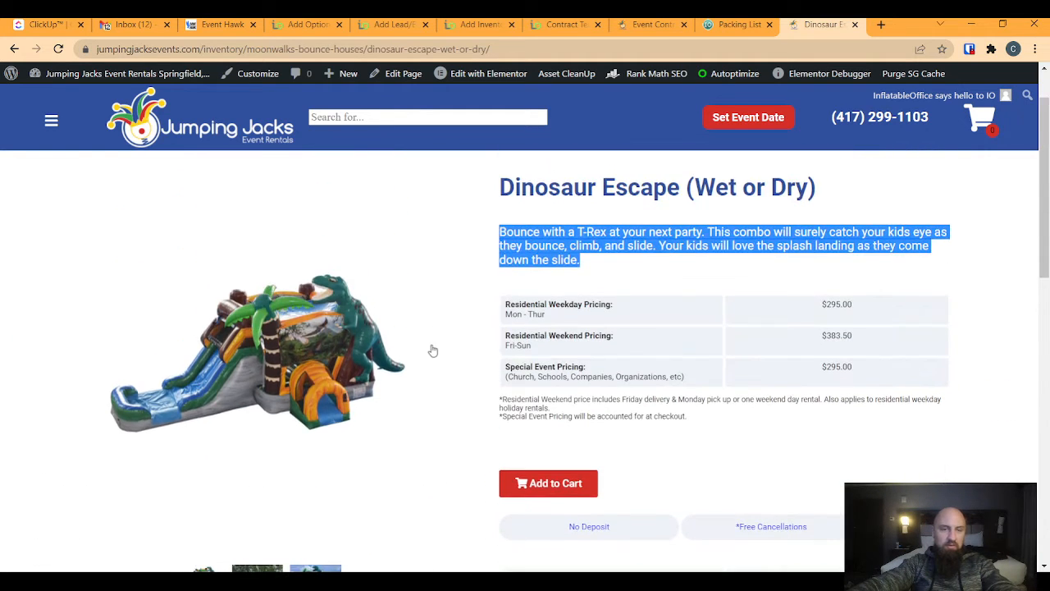
left_click(534, 324)
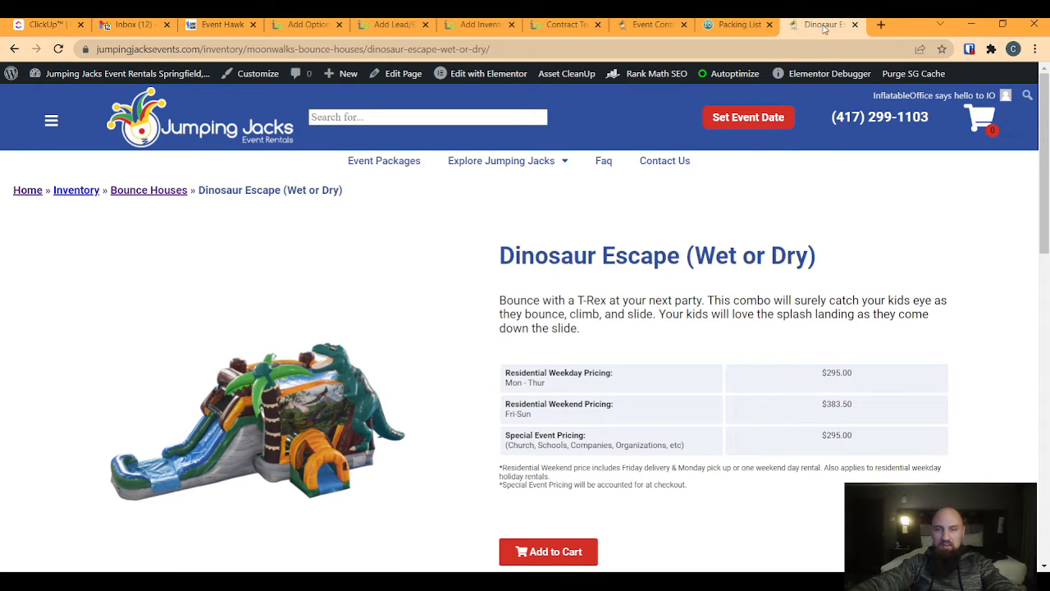
Return to the Bounce Houses category page and examine its heading, item listings and the descriptive text below them.
left_click(125, 194)
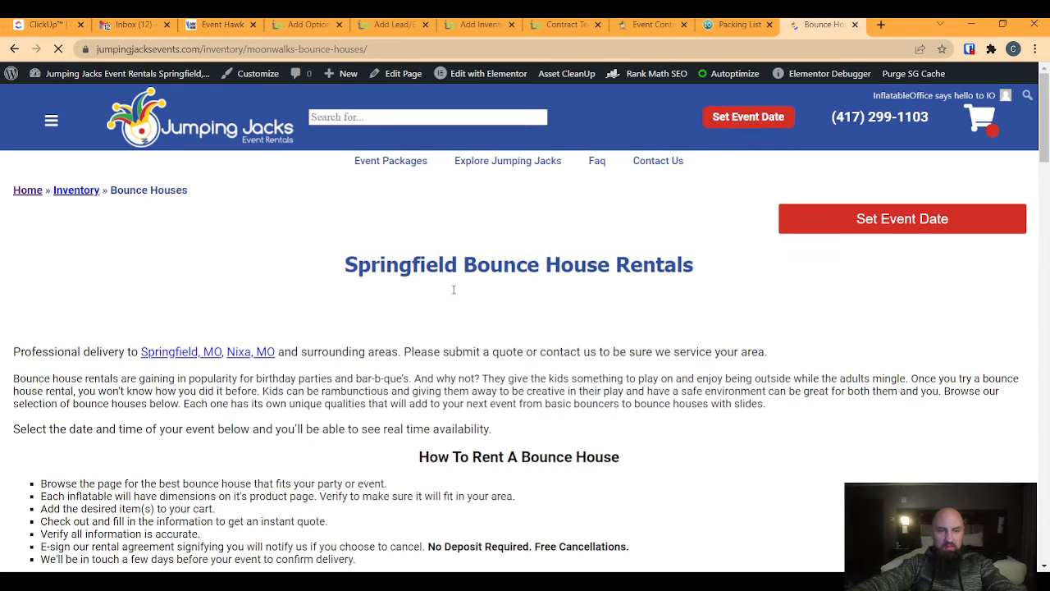
left_click_drag(343, 264, 713, 263)
scroll(713, 264, "down", 20)
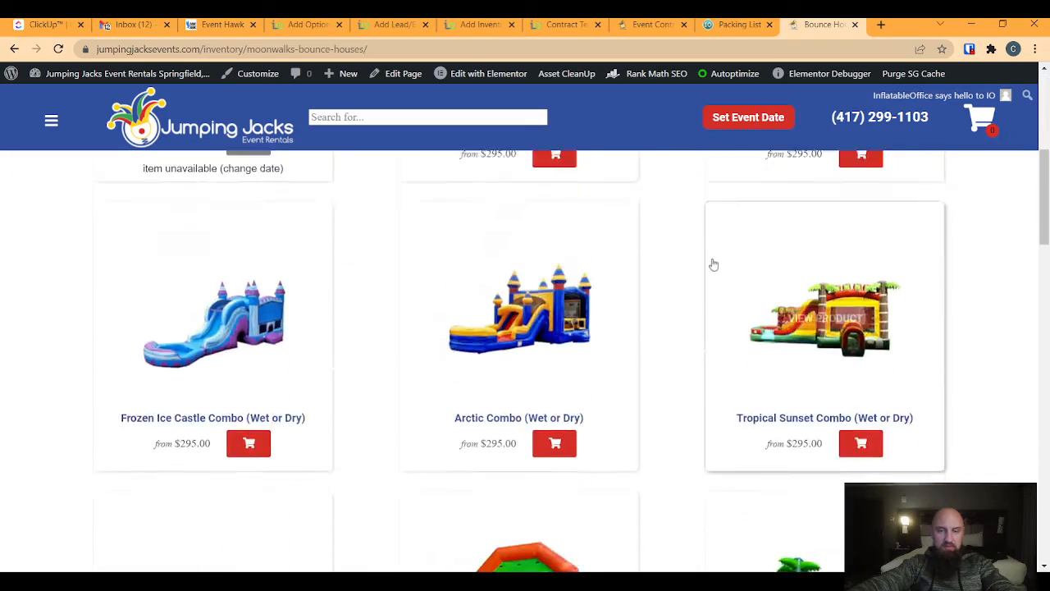
scroll(712, 267, "down", 5)
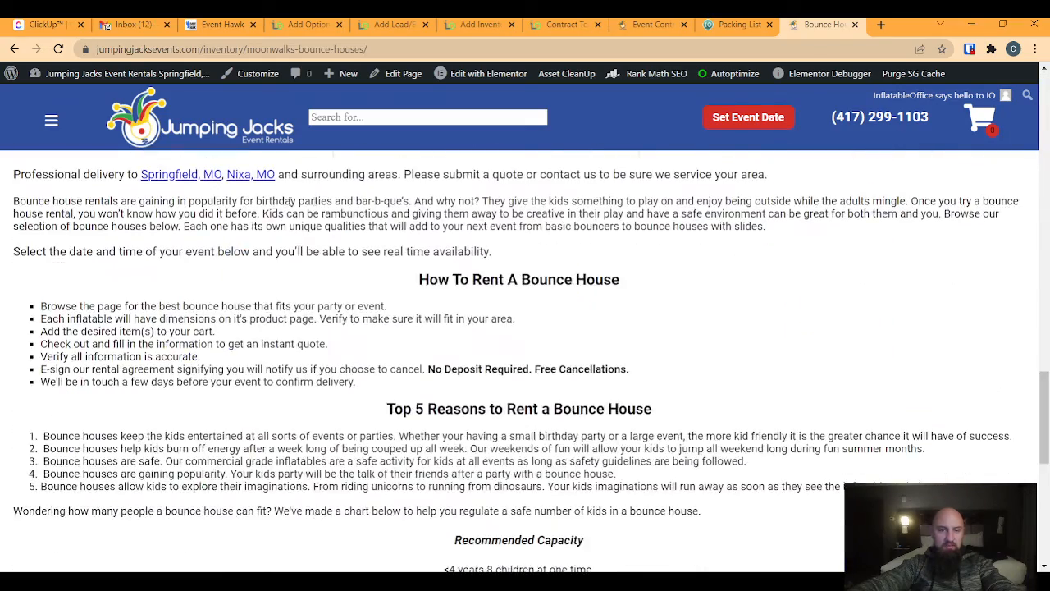
scroll(438, 306, "up", 9)
scroll(438, 306, "up", 12)
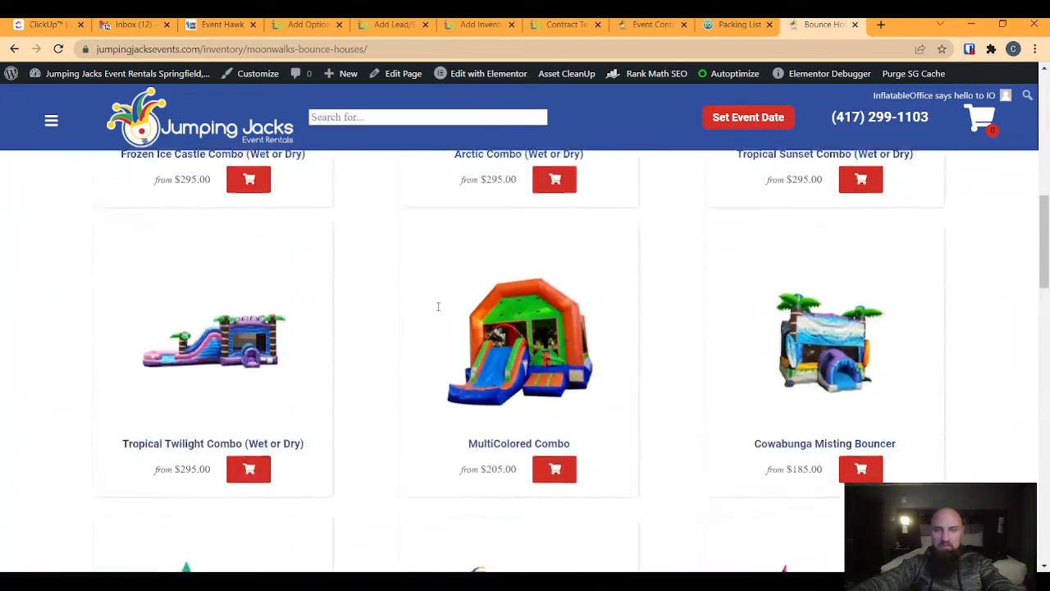
scroll(438, 306, "up", 3)
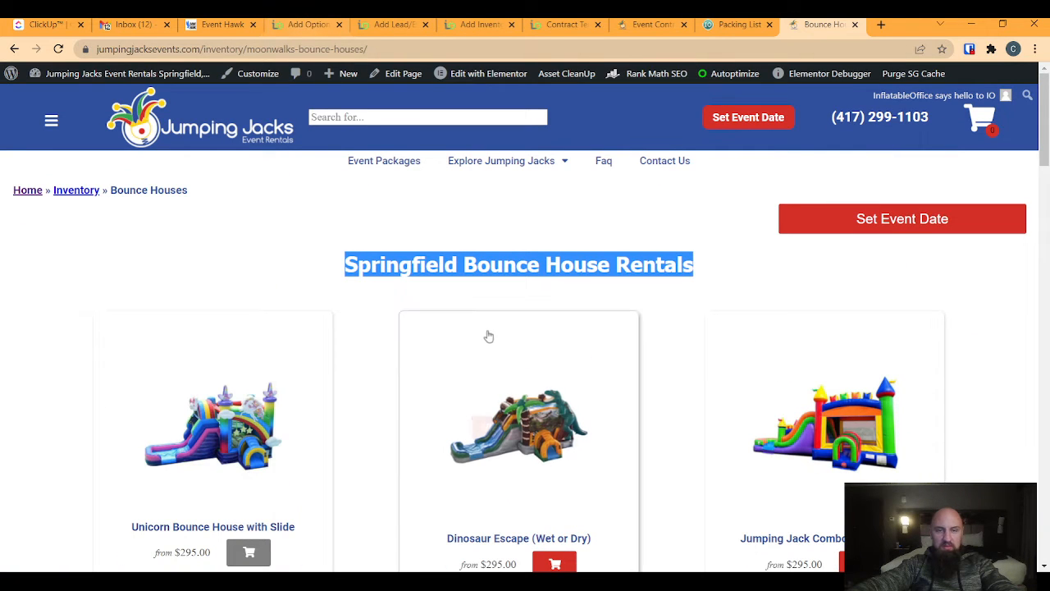
Go to the Add Inventory form and examine the Short Description, Extra Details and main Description fields.
left_click(484, 26)
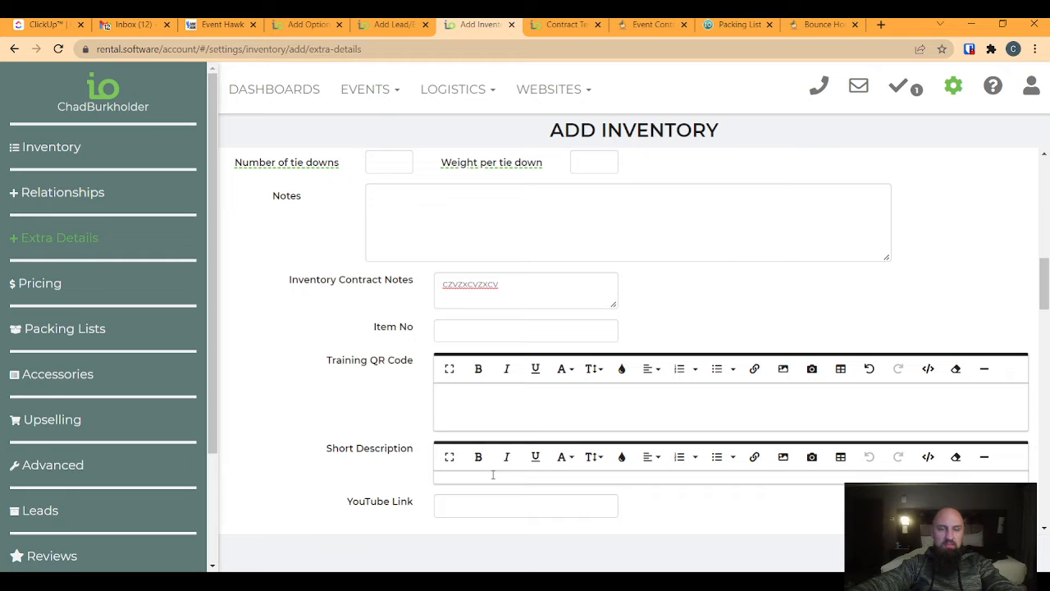
scroll(569, 465, "down", 7)
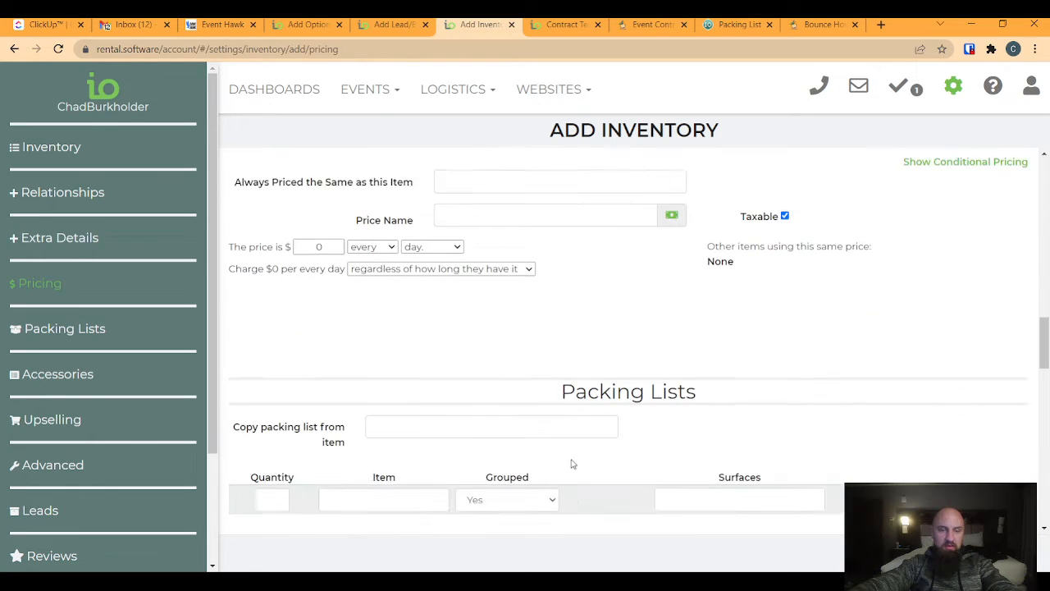
scroll(574, 461, "up", 2)
scroll(576, 459, "down", 5)
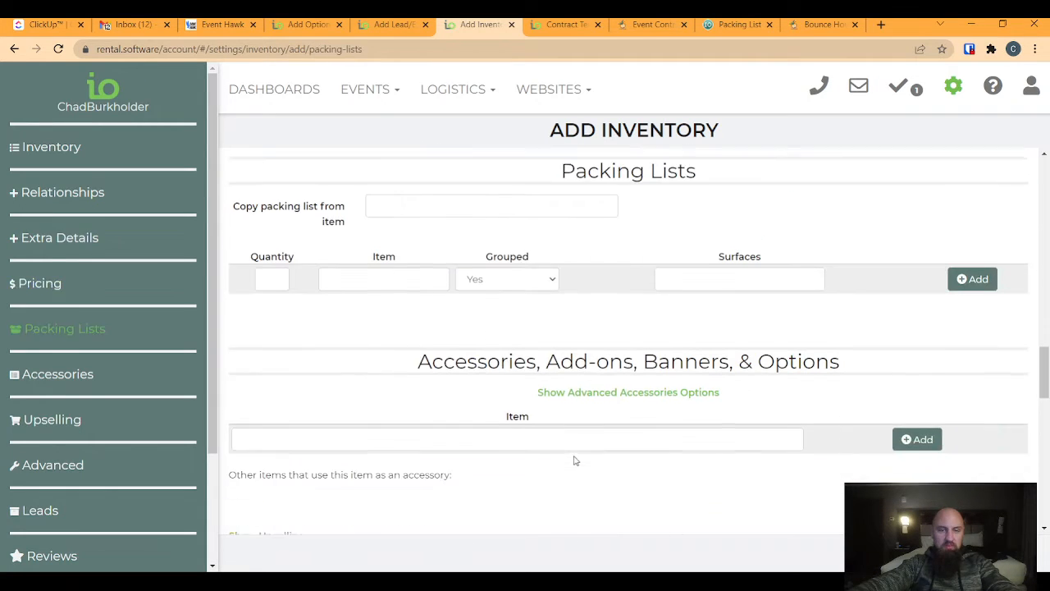
scroll(574, 460, "up", 10)
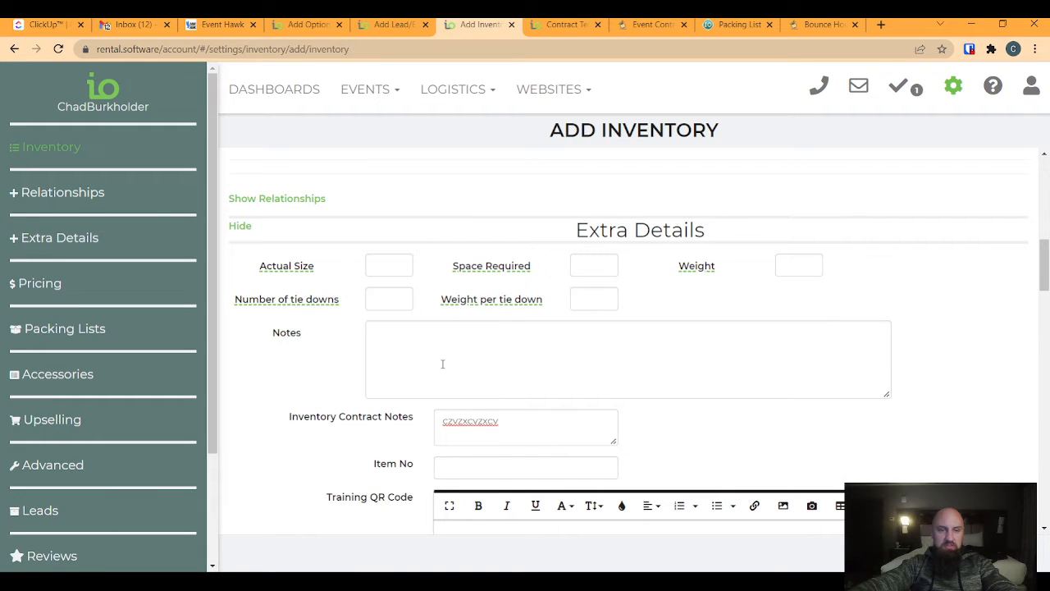
scroll(442, 363, "up", 3)
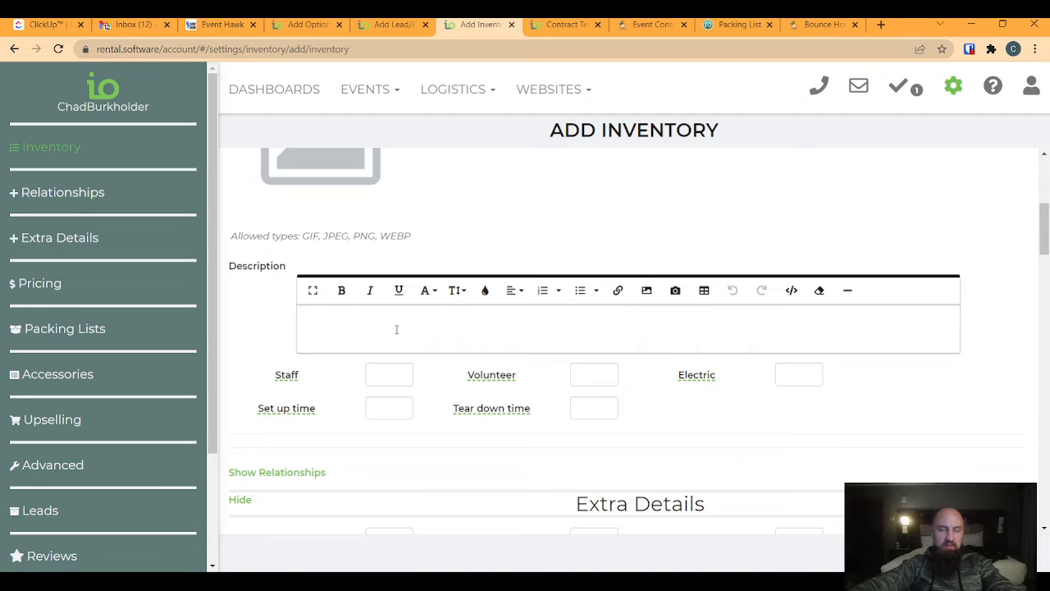
Go to the Add Optional Field form, try Inventory as the display page, and set it to Workers.
left_click(316, 25)
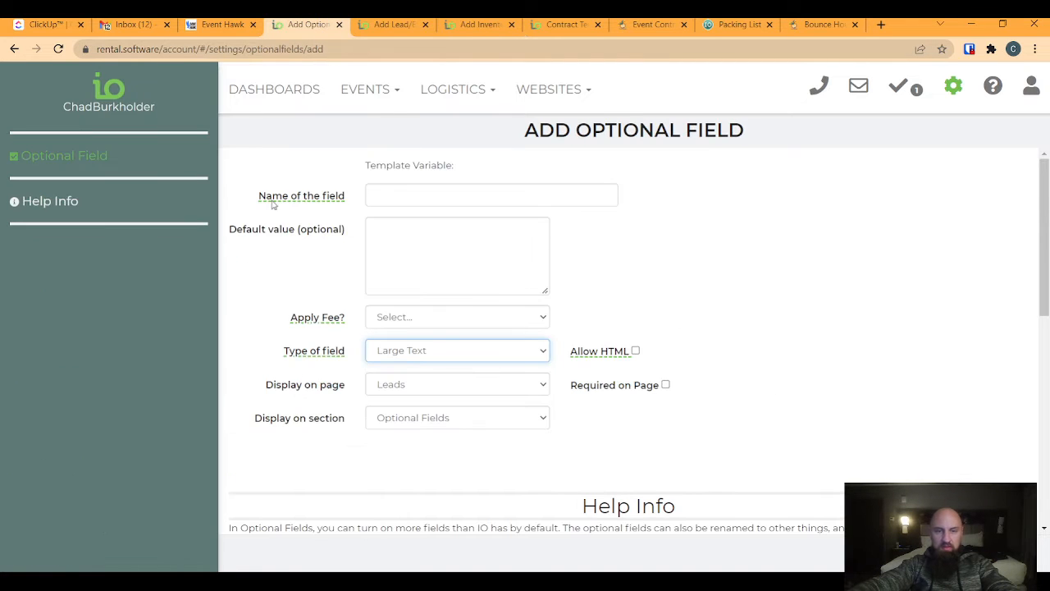
left_click(436, 385)
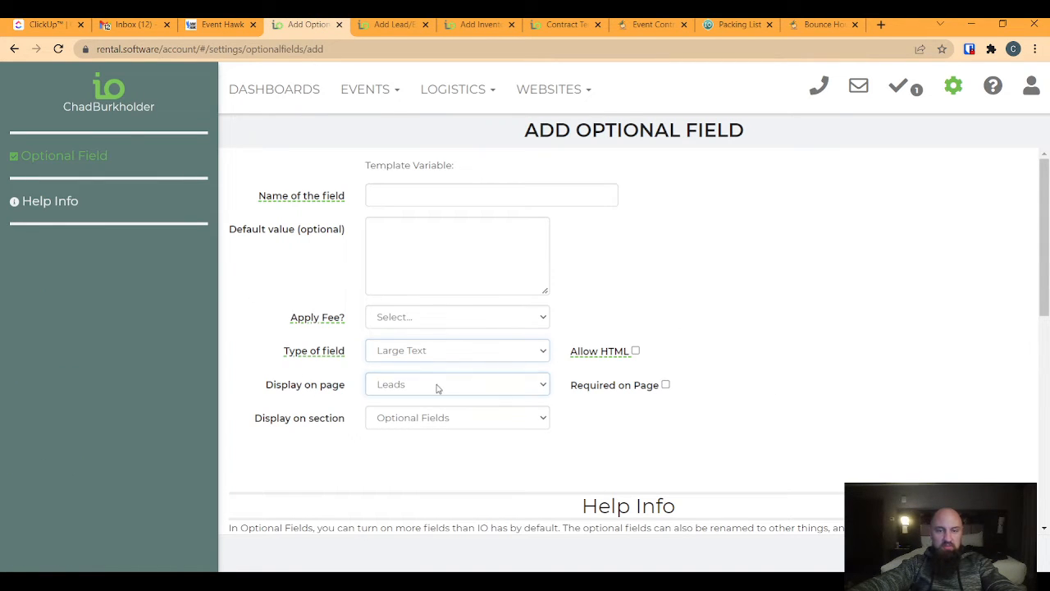
left_click(416, 445)
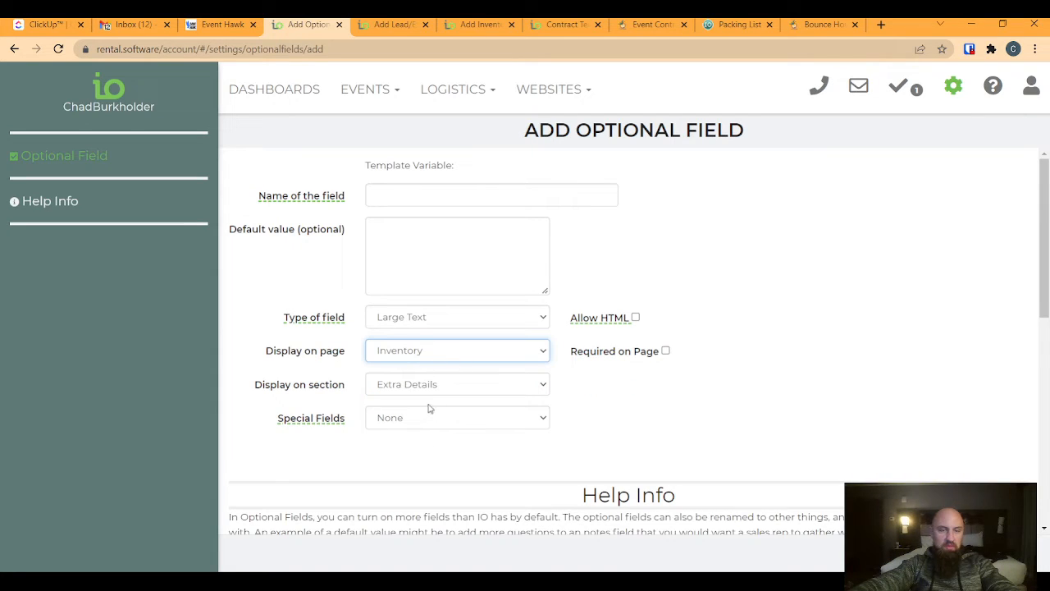
left_click(405, 372)
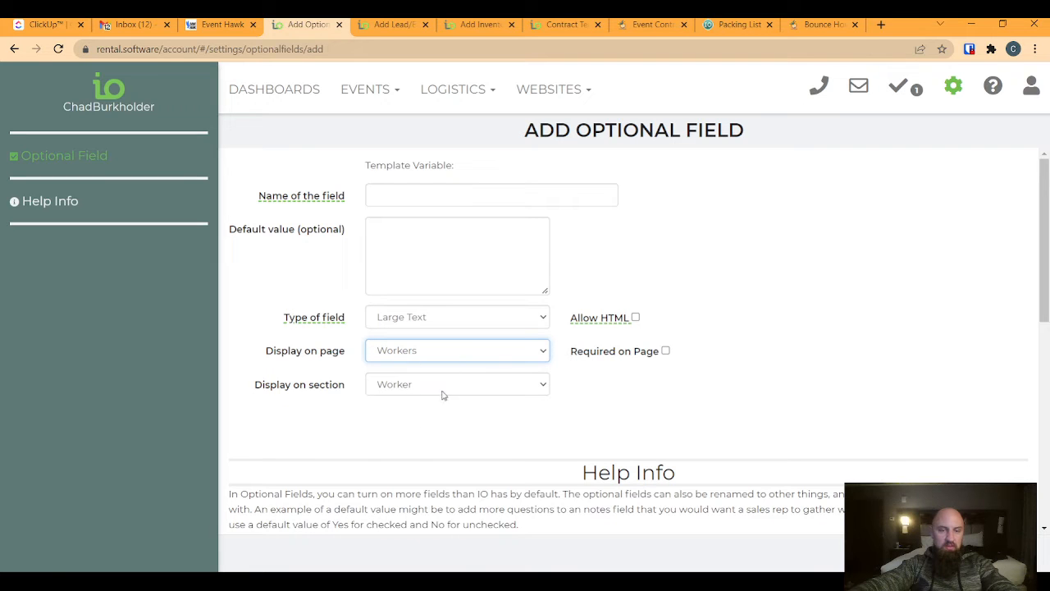
left_click(414, 391)
left_click(340, 415)
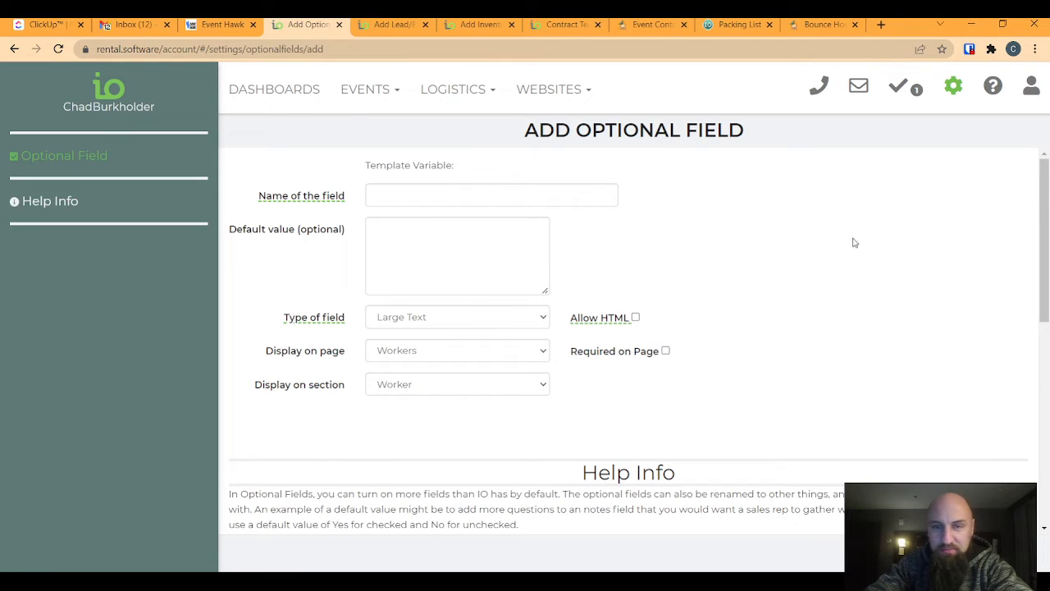
Check the section options for the Workers page and set the optional field's display page to Organizations.
scroll(426, 305, "down", 1)
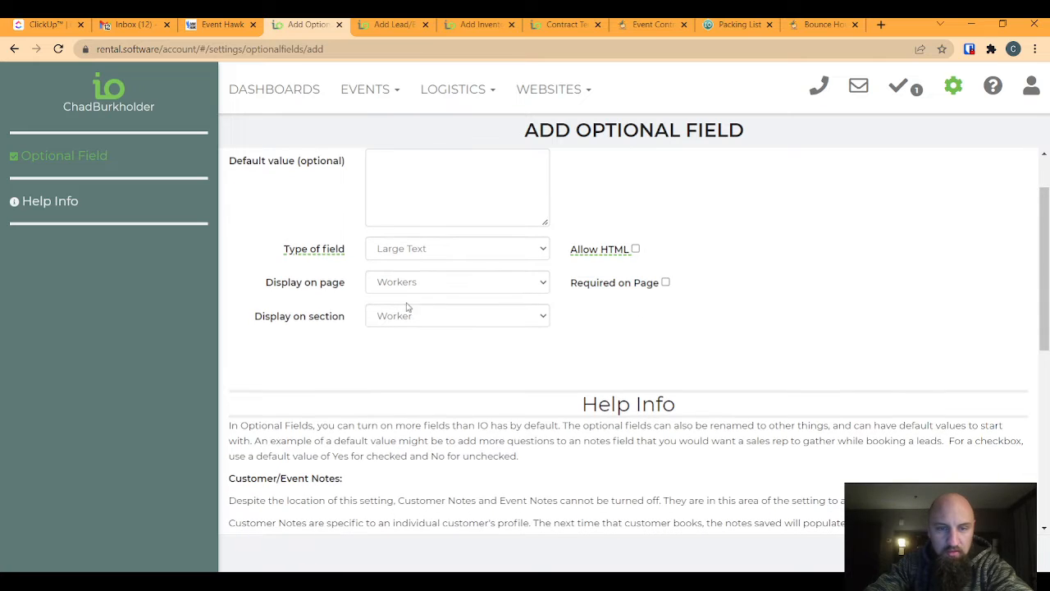
left_click(424, 319)
left_click(420, 290)
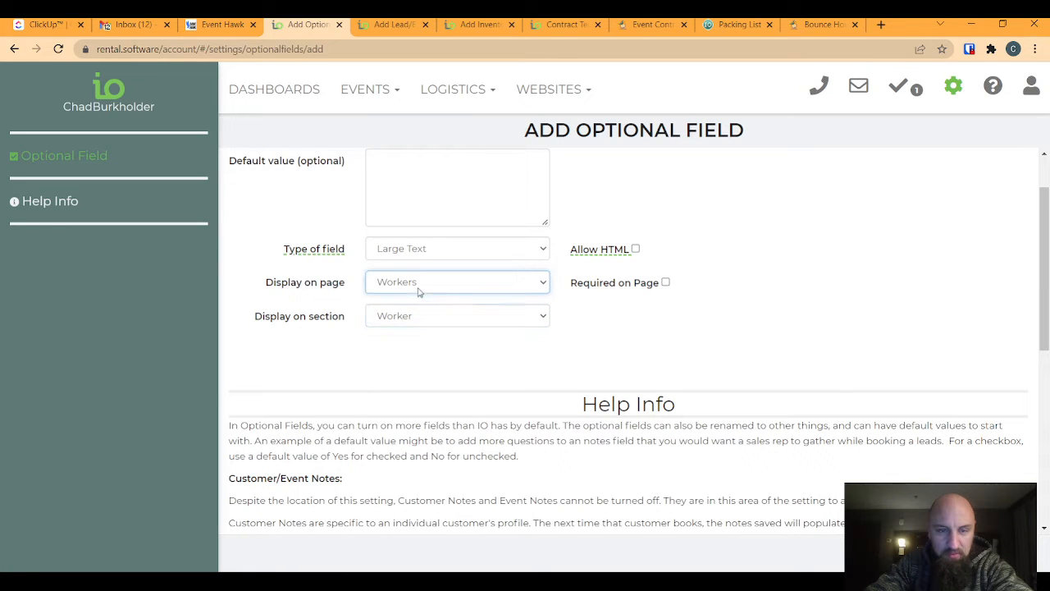
left_click(333, 338)
left_click(420, 323)
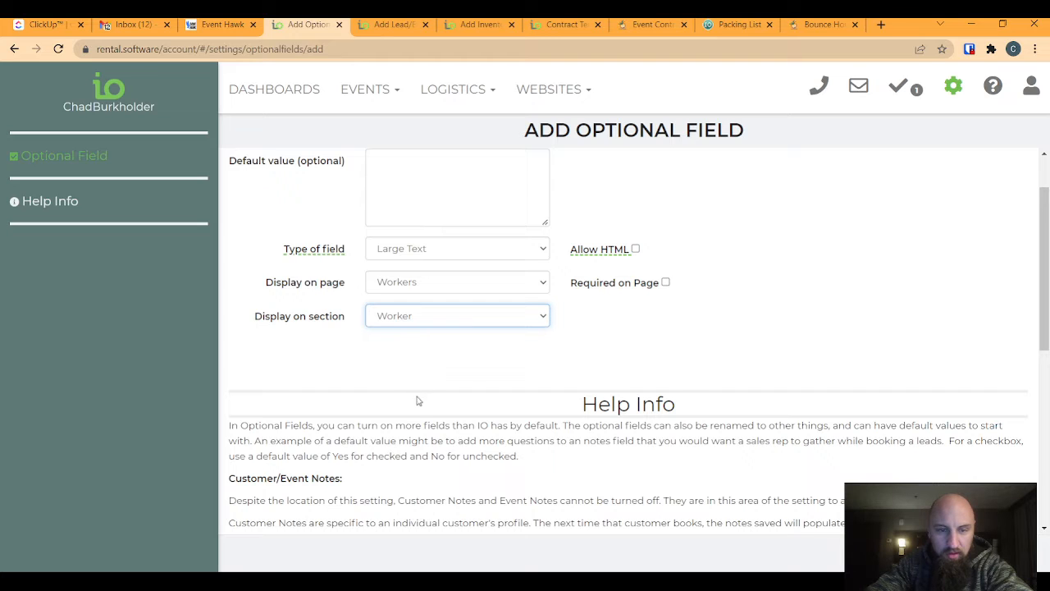
left_click(358, 351)
left_click(421, 282)
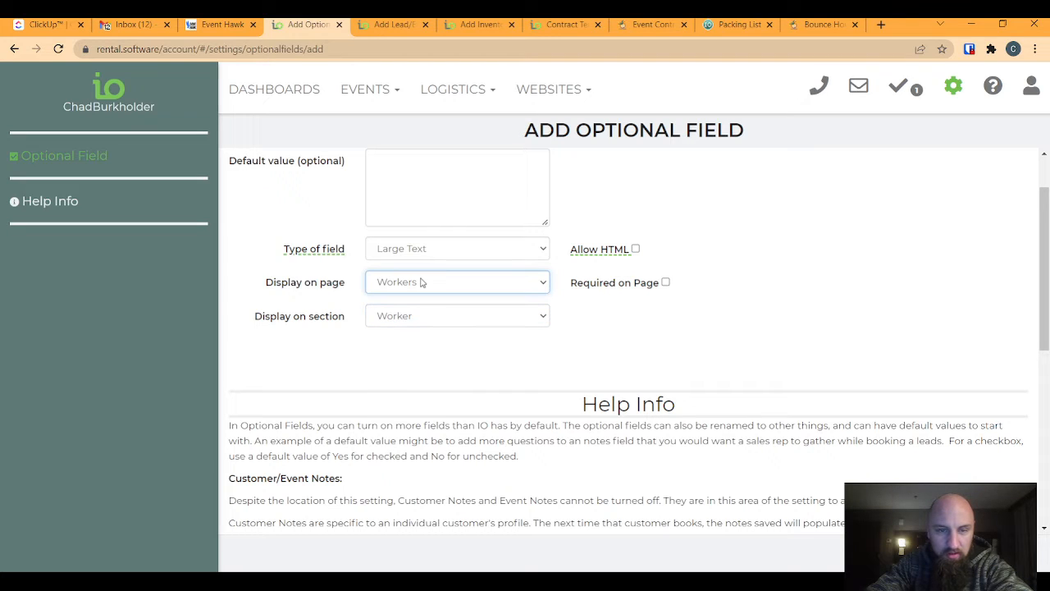
left_click(432, 379)
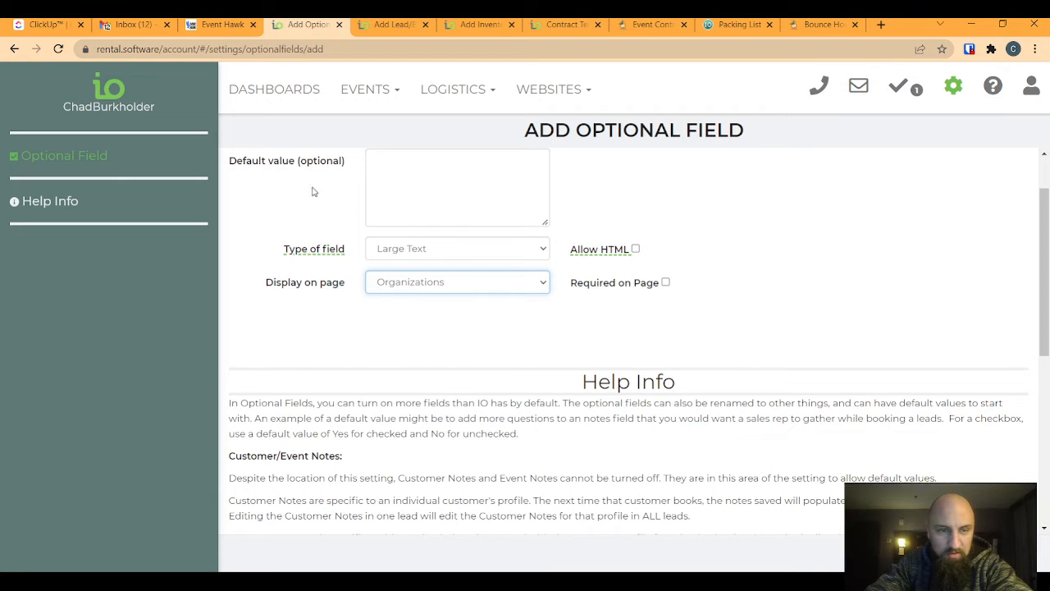
Try Checkbox as the new optional field's type with Leads as its display page, and discard the unsaved field.
scroll(345, 229, "up", 1)
left_click(421, 319)
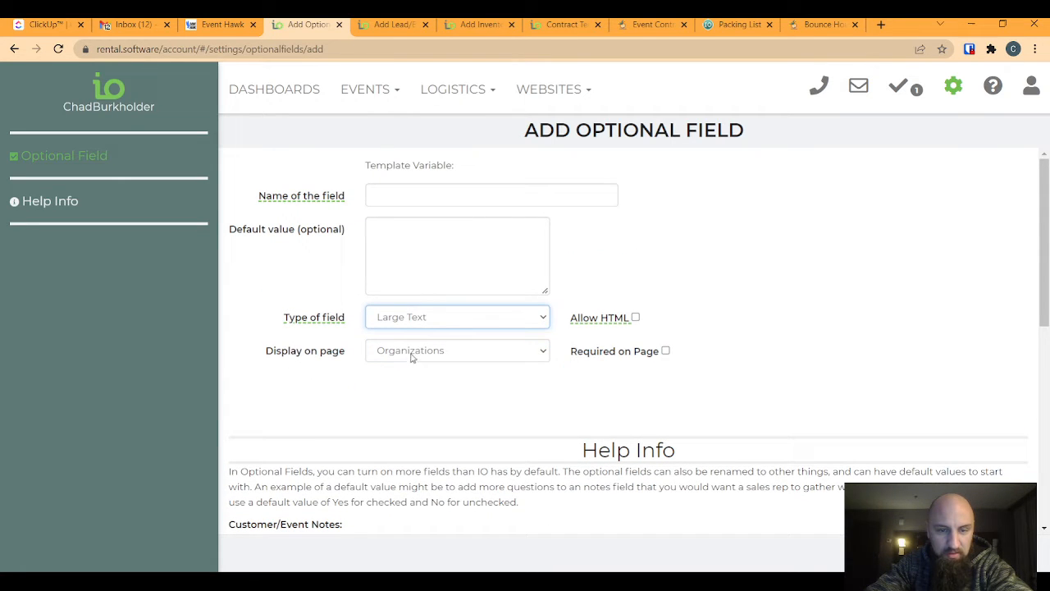
left_click(319, 391)
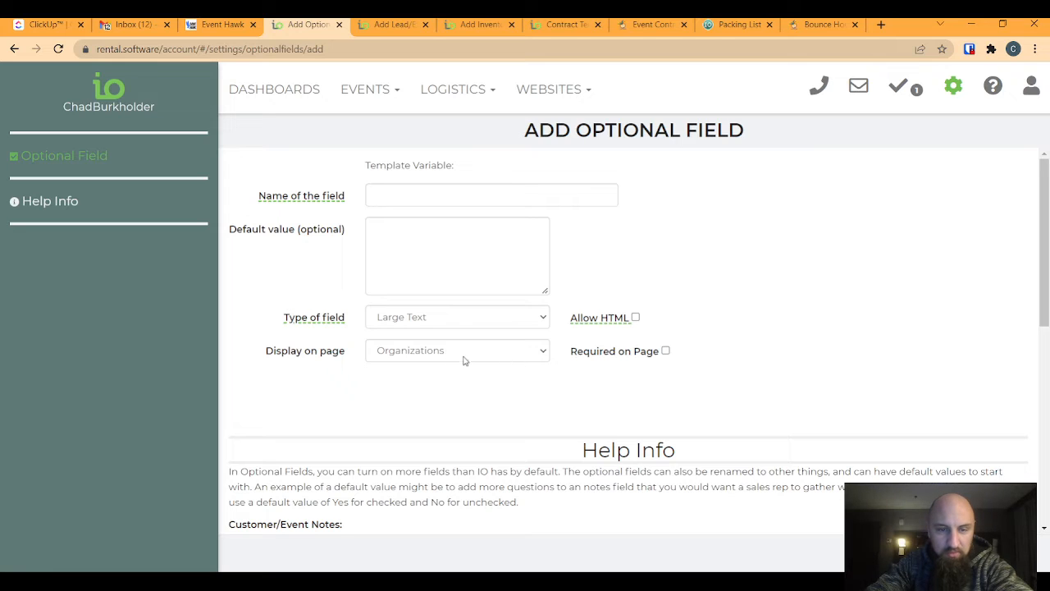
left_click(440, 325)
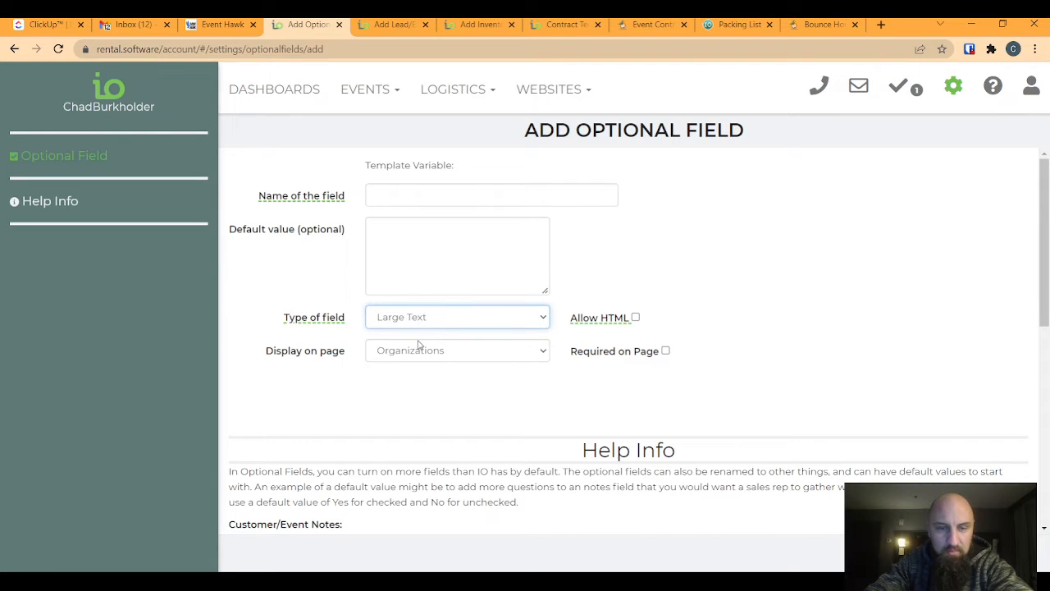
left_click(420, 336)
left_click(447, 300)
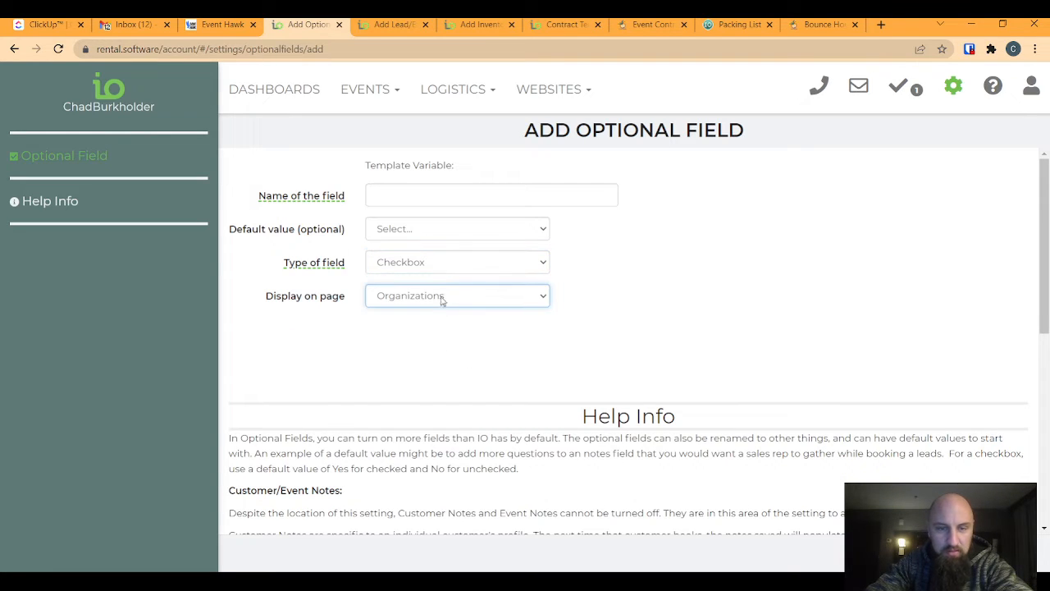
left_click(408, 322)
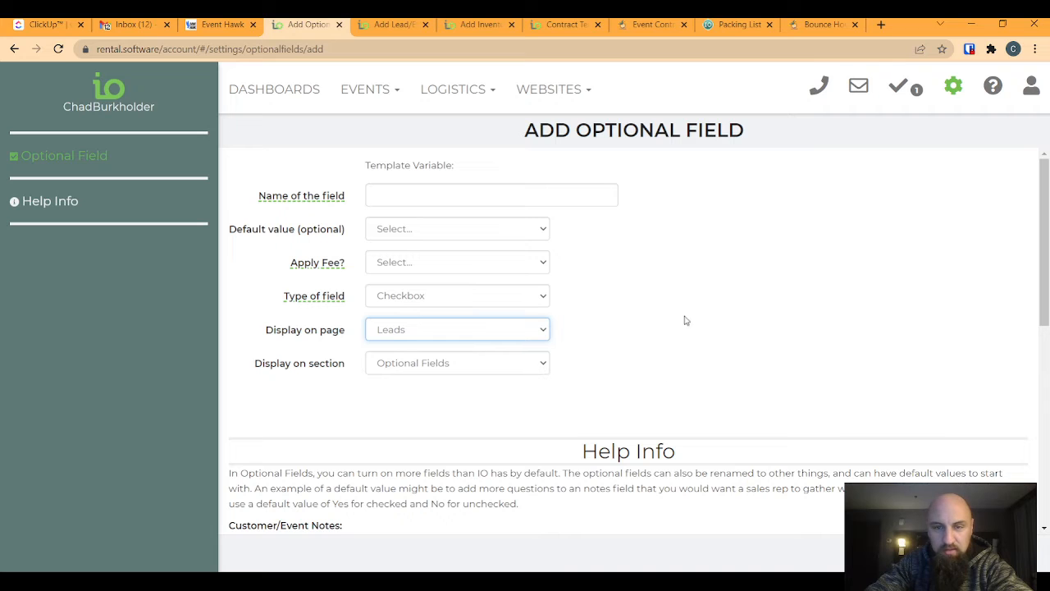
left_click(935, 554)
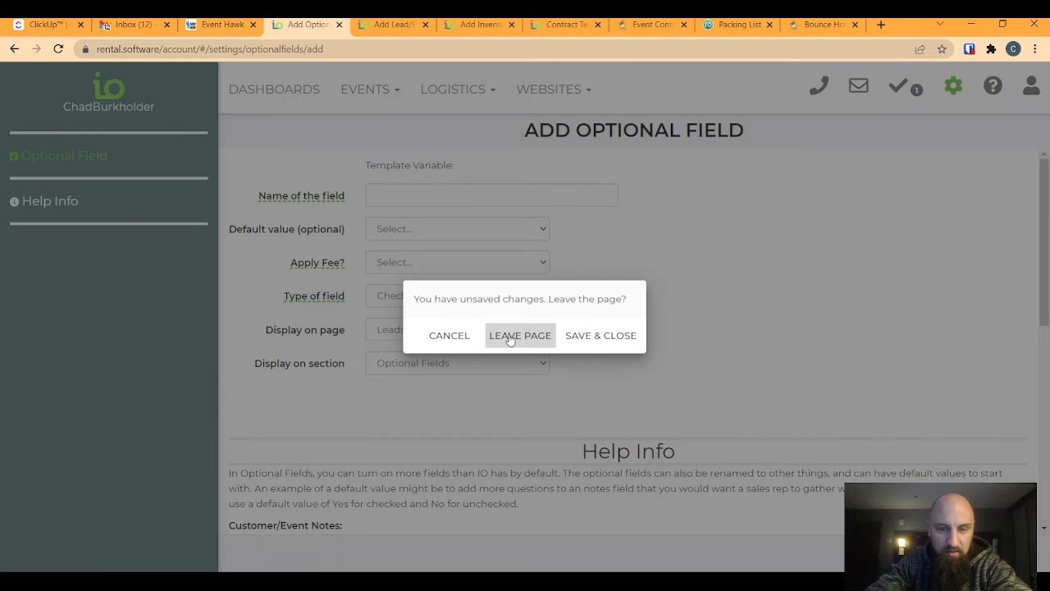
left_click(512, 337)
Open the Accidental Damage Waiver field, remove it from its quote form and add it back.
left_click(285, 213)
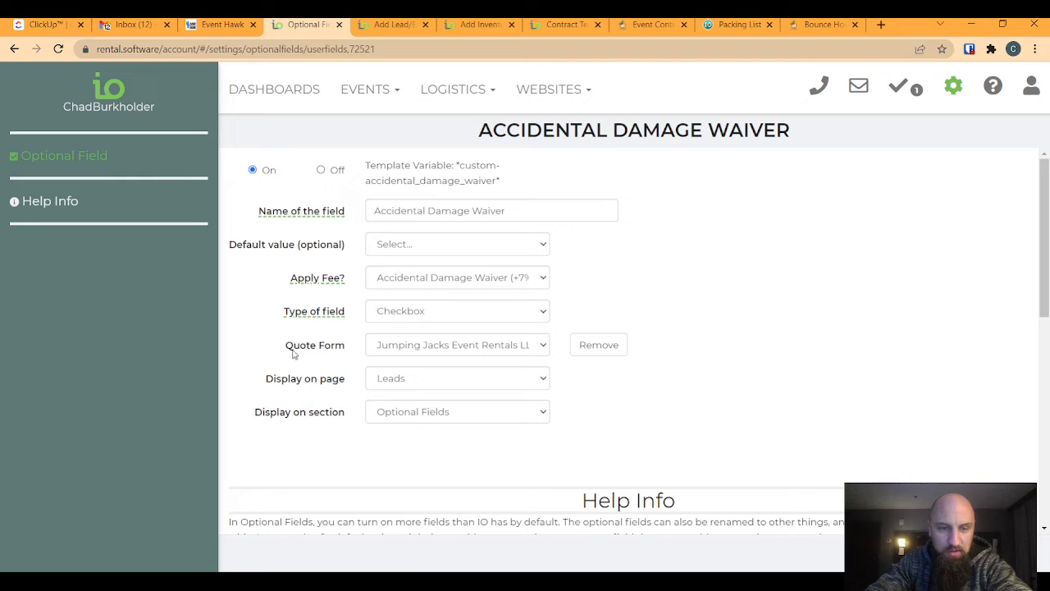
left_click_drag(287, 345, 354, 350)
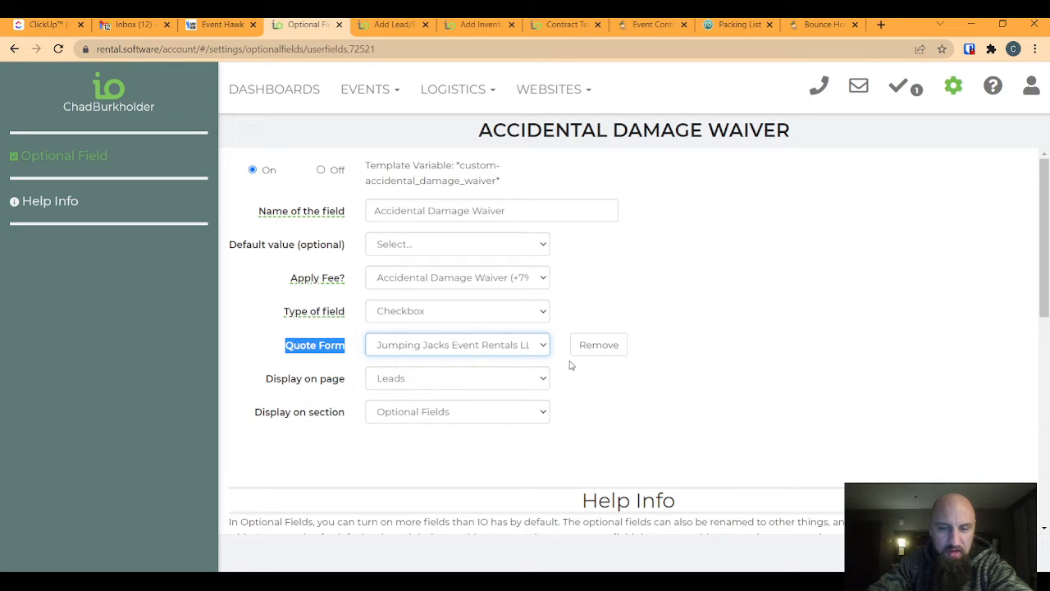
left_click(651, 348)
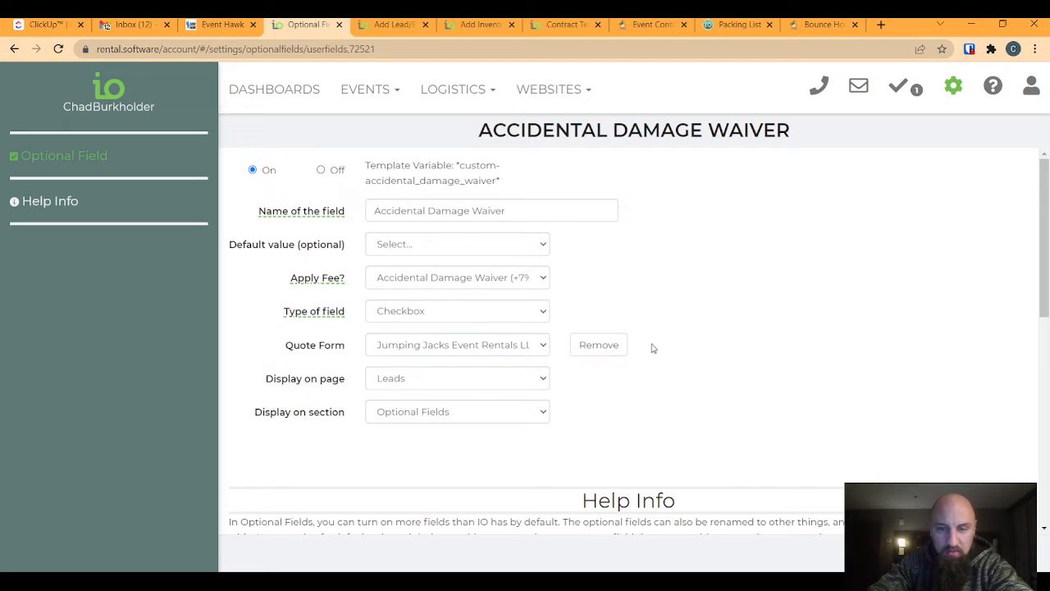
left_click(600, 348)
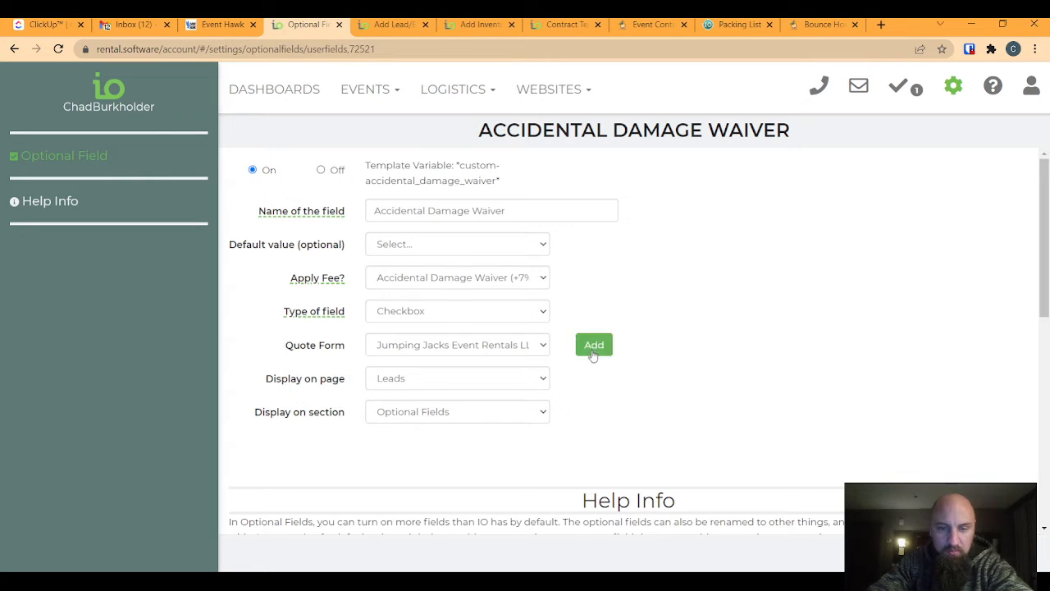
left_click(594, 346)
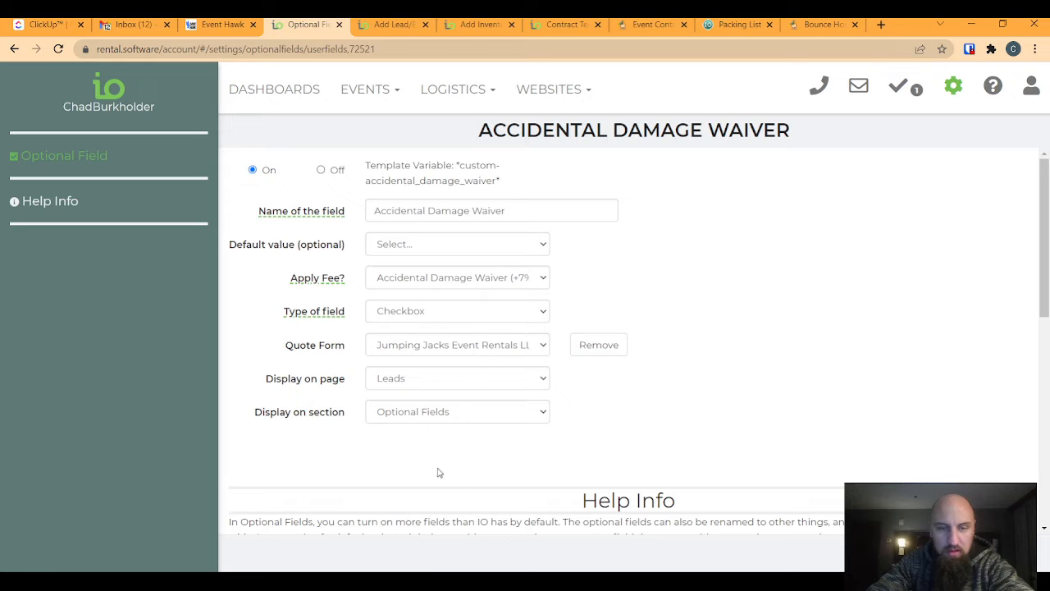
Examine the Accidental Damage Waiver's template variable and return to the optional fields list without saving.
left_click_drag(456, 165, 500, 180)
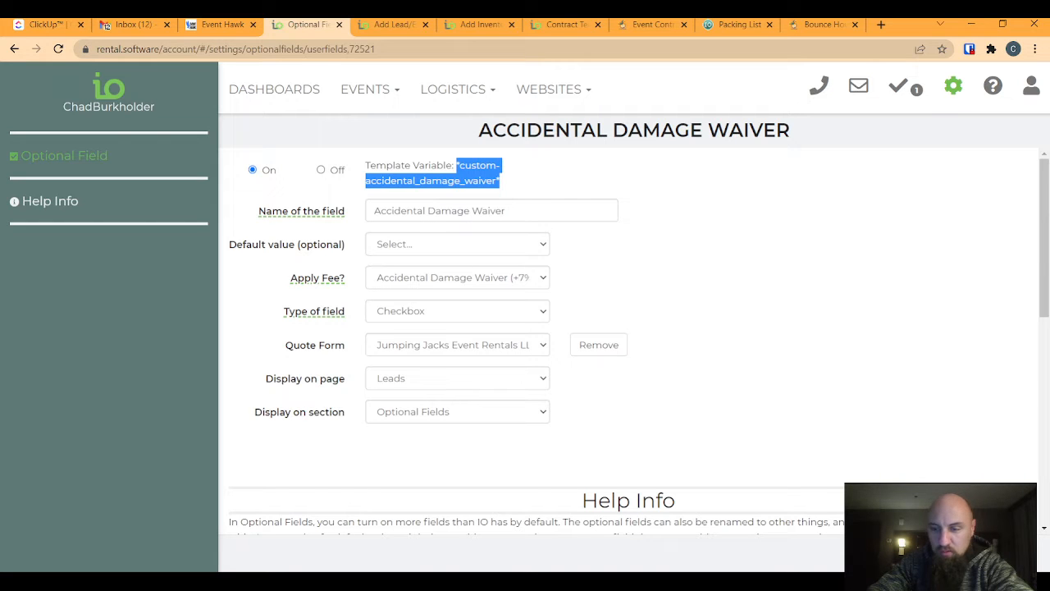
left_click(927, 554)
left_click(488, 337)
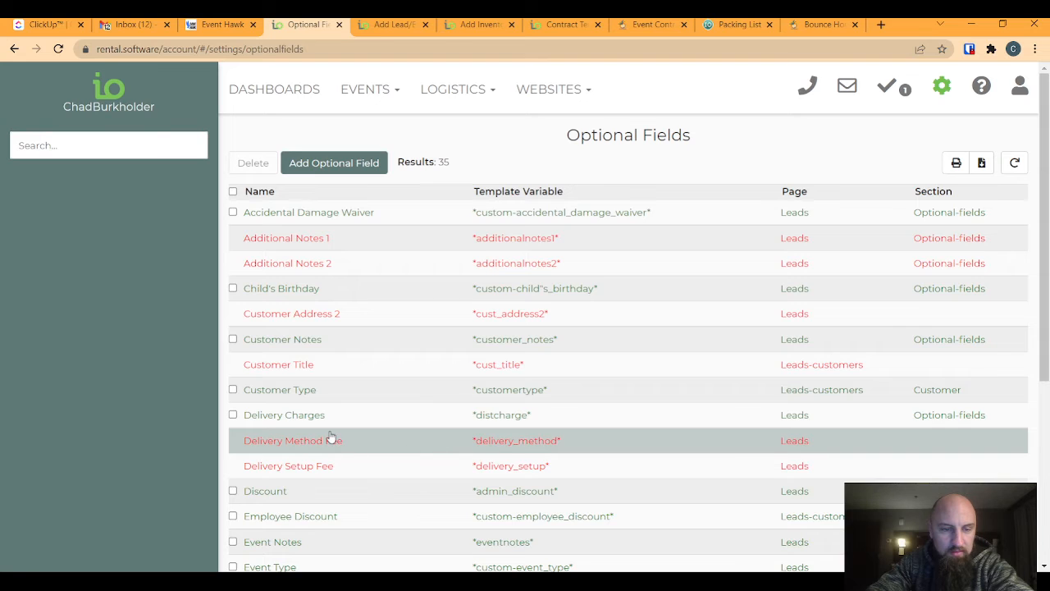
Check the settings of the Event Type optional field and return to the optional fields list.
scroll(332, 438, "down", 3)
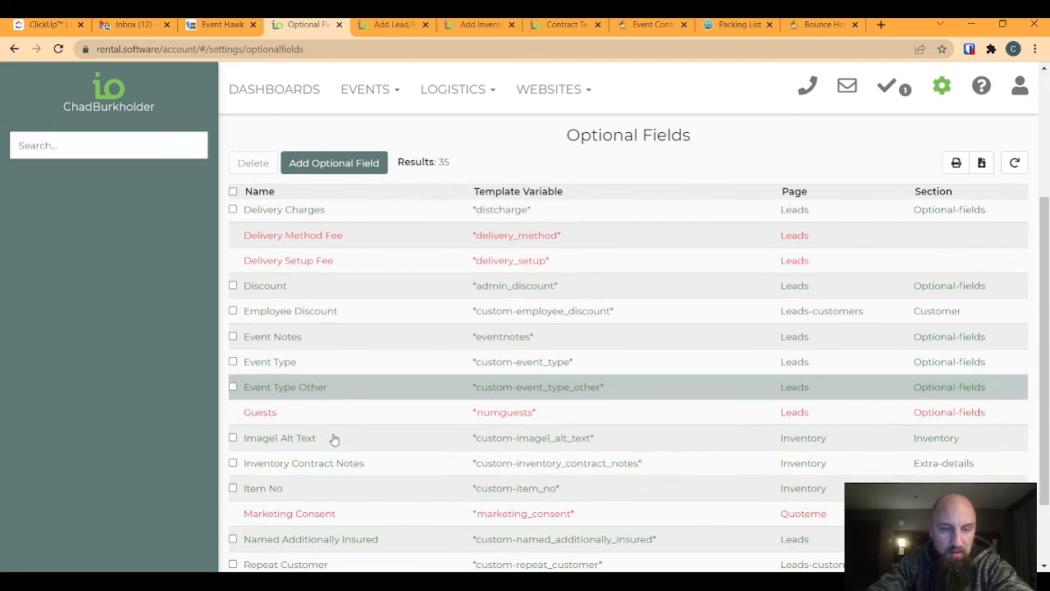
left_click(283, 364)
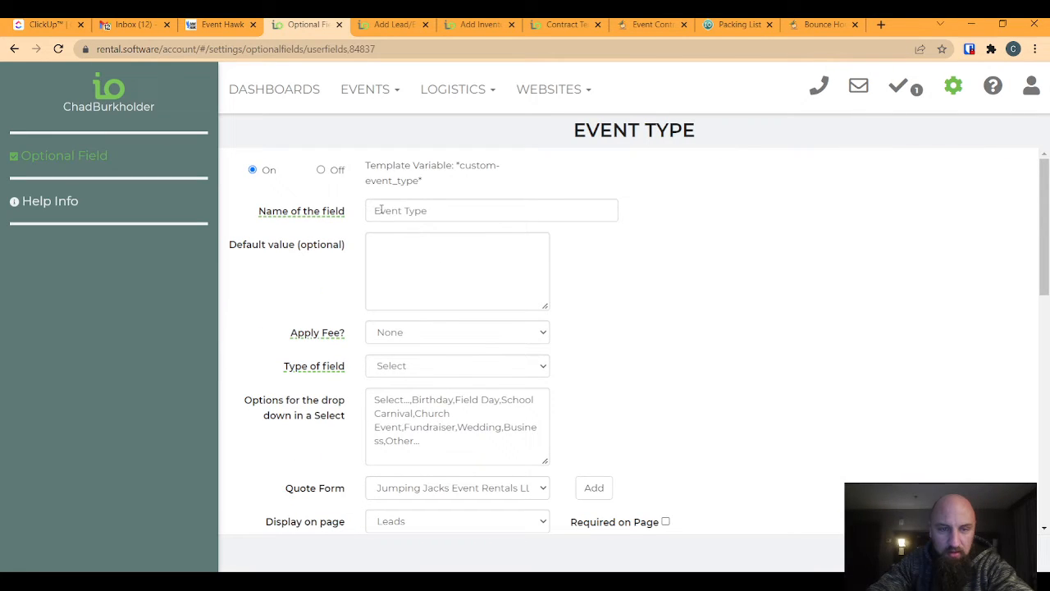
key("alt+Left")
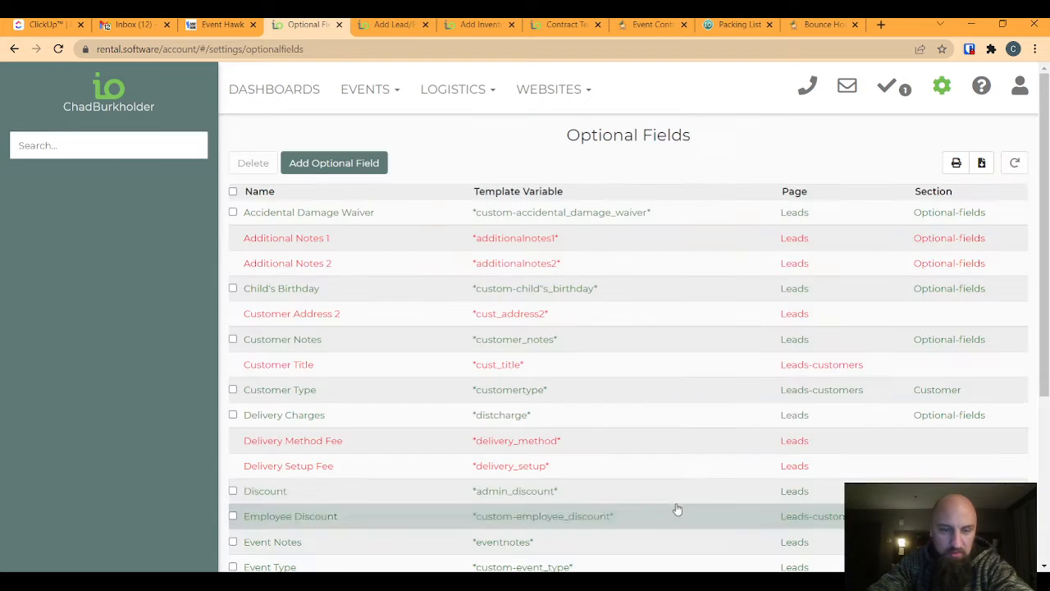
Find the Training QR Code field in the optional fields list and examine its template variable.
scroll(422, 431, "down", 1)
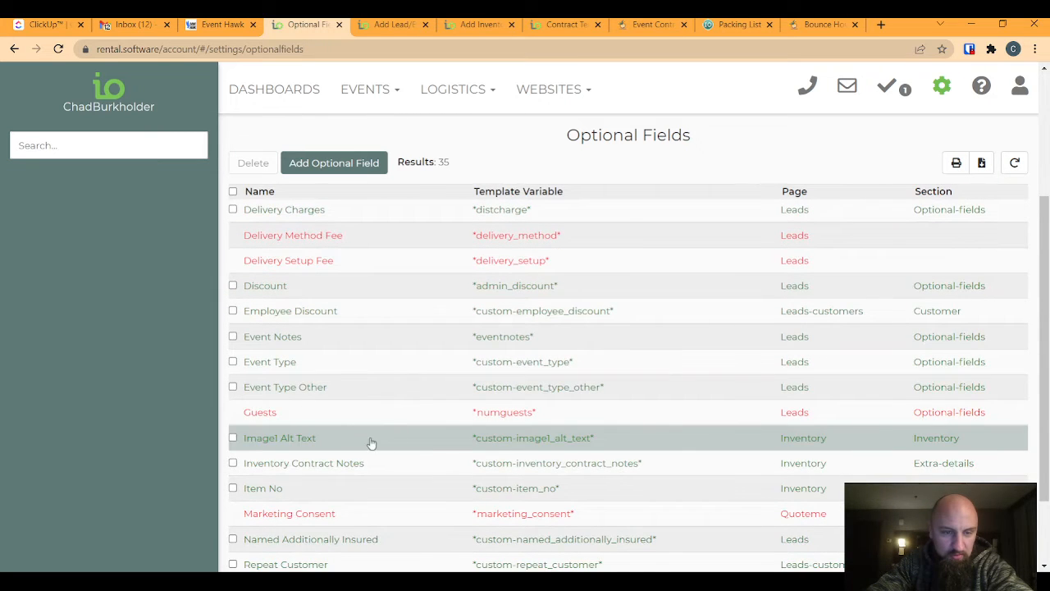
scroll(353, 440, "down", 1)
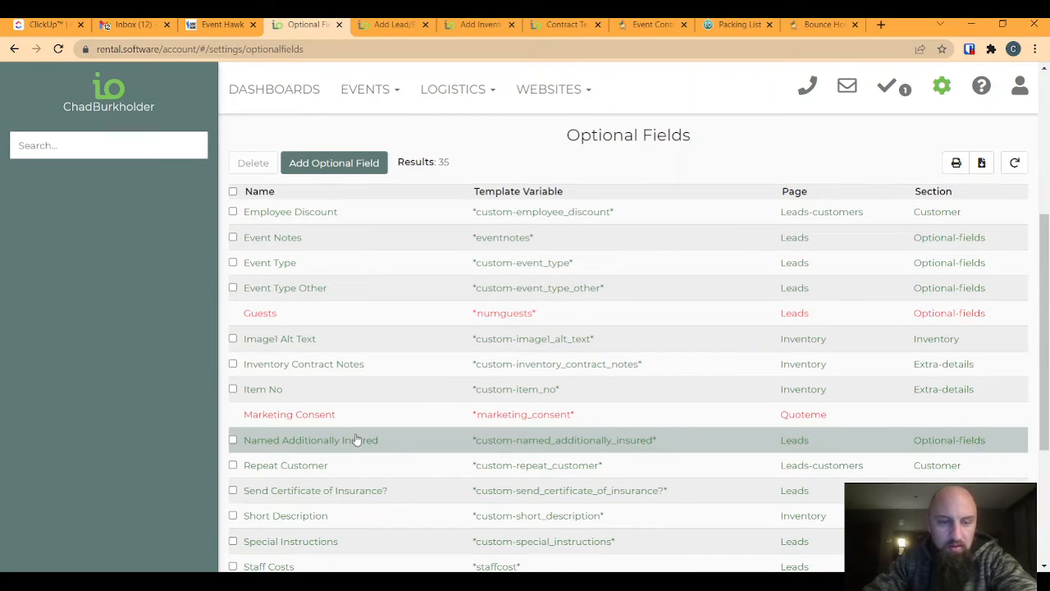
scroll(356, 437, "down", 1)
scroll(380, 473, "down", 1)
scroll(381, 474, "down", 1)
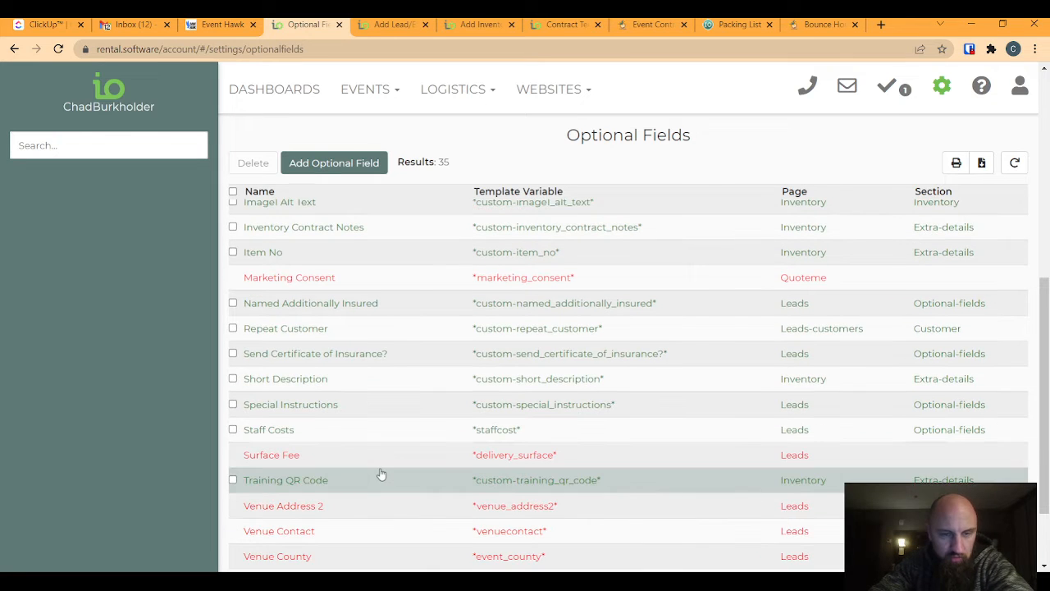
scroll(418, 475, "down", 1)
scroll(418, 475, "down", 1)
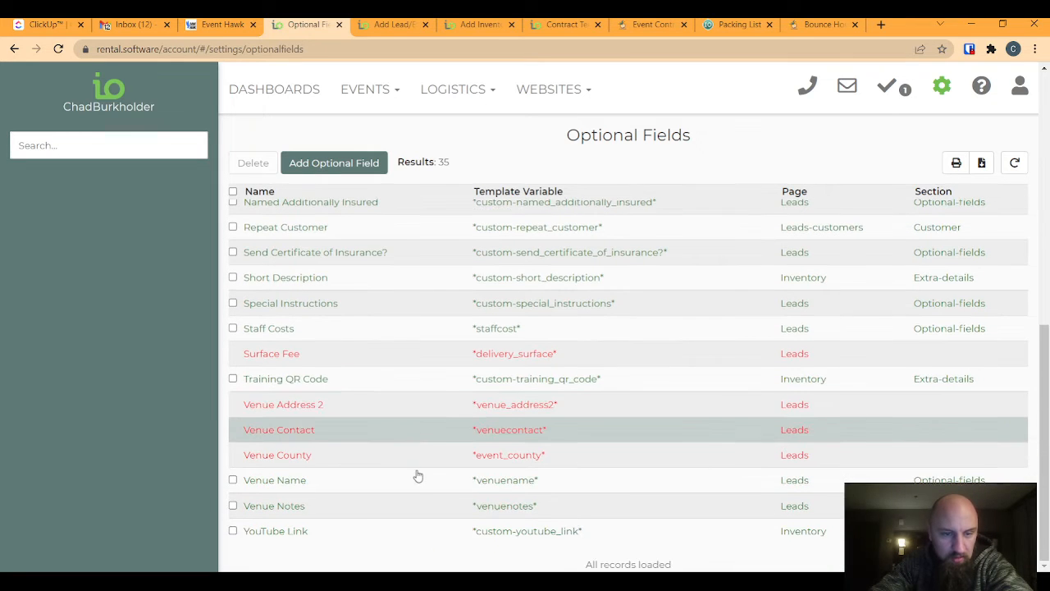
left_click(318, 380)
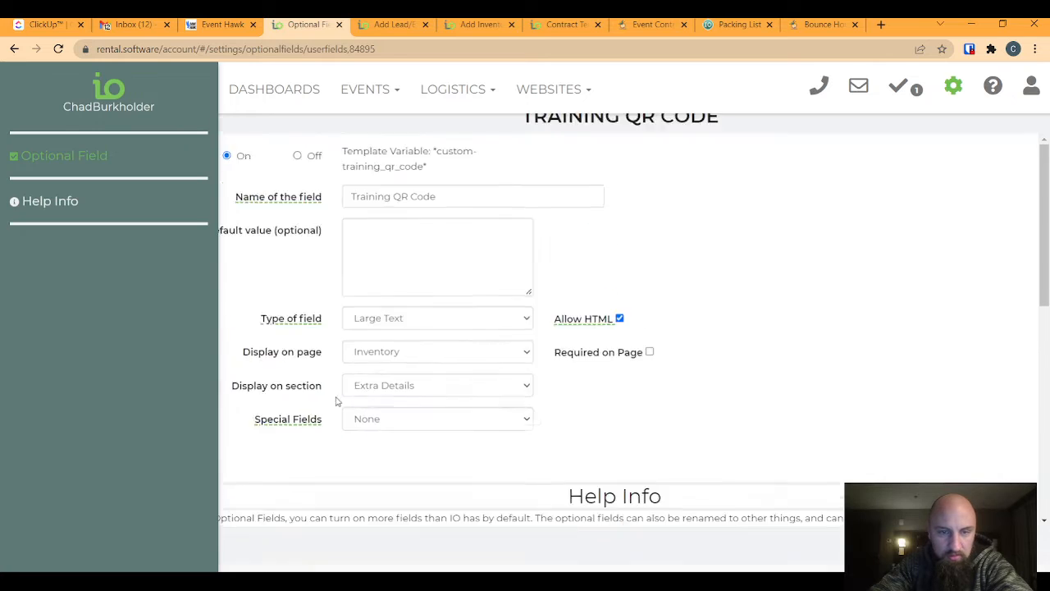
left_click_drag(457, 163, 459, 182)
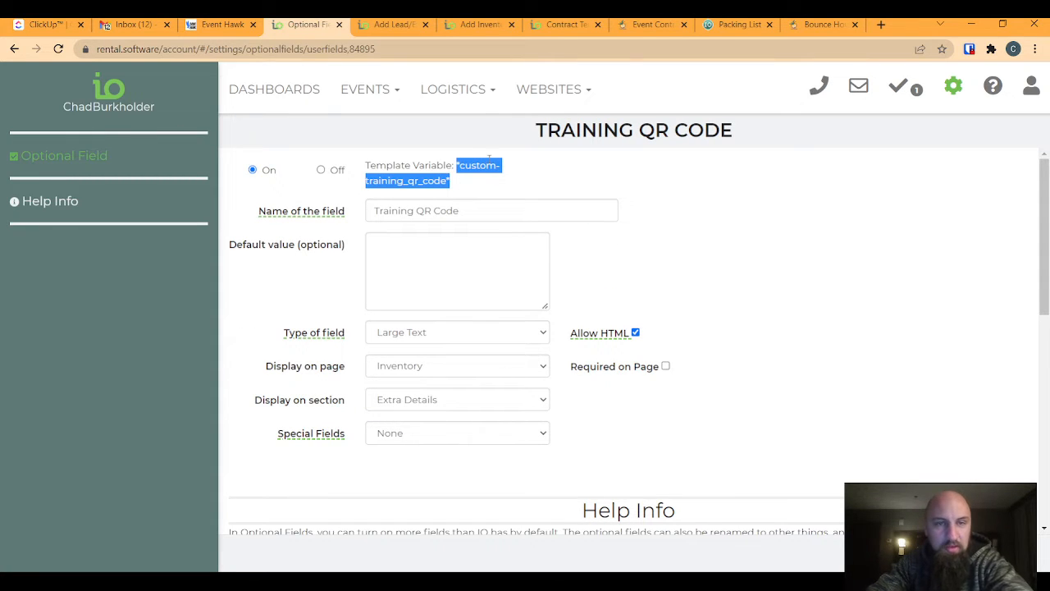
Open the Jumping Jacks - Table packing list template and examine the variables under Event Notes and Other Information.
left_click(951, 90)
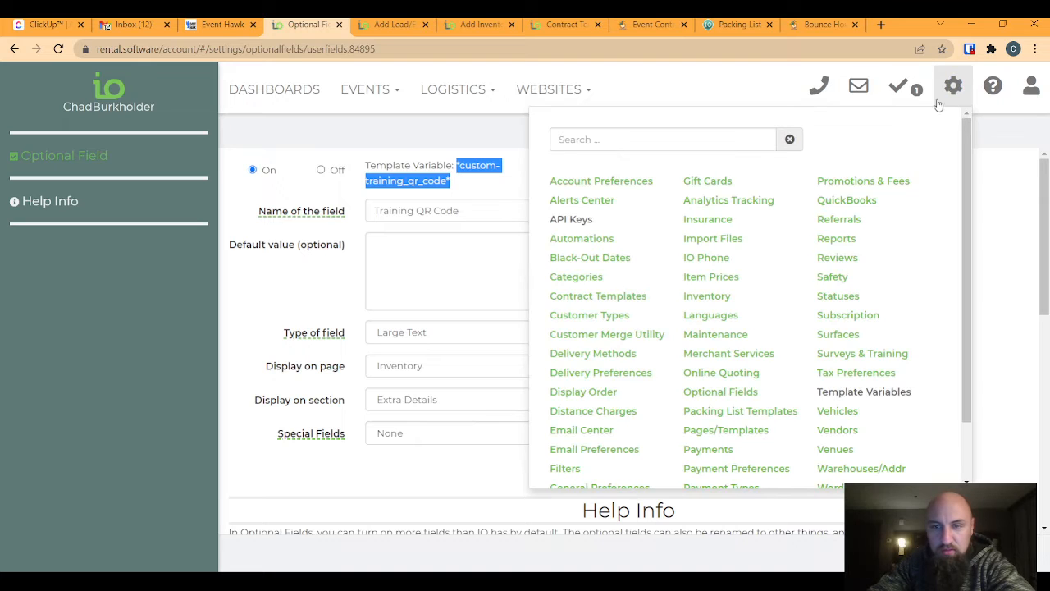
left_click(715, 418)
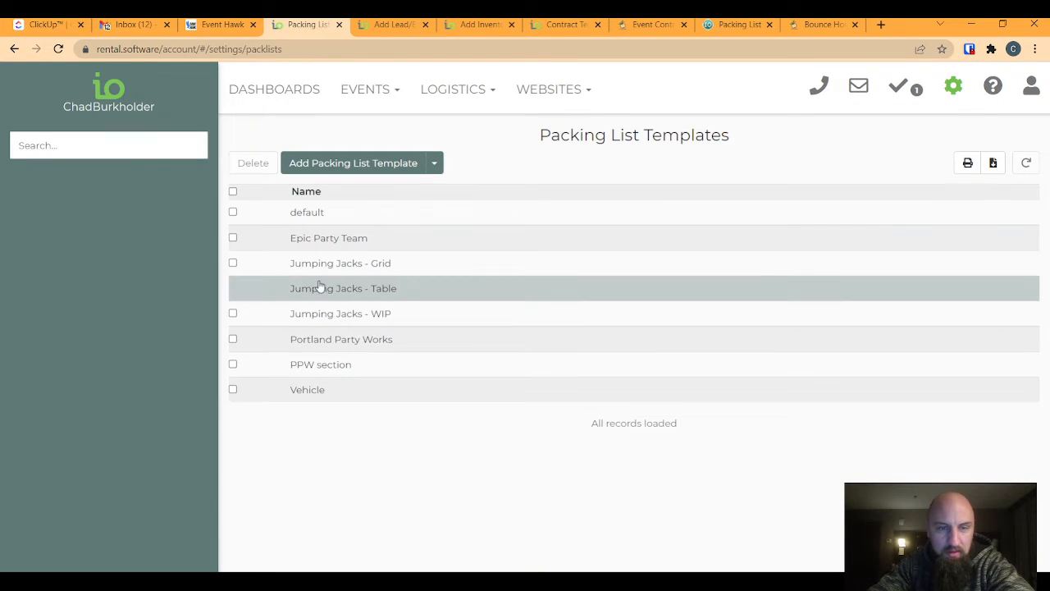
left_click(320, 287)
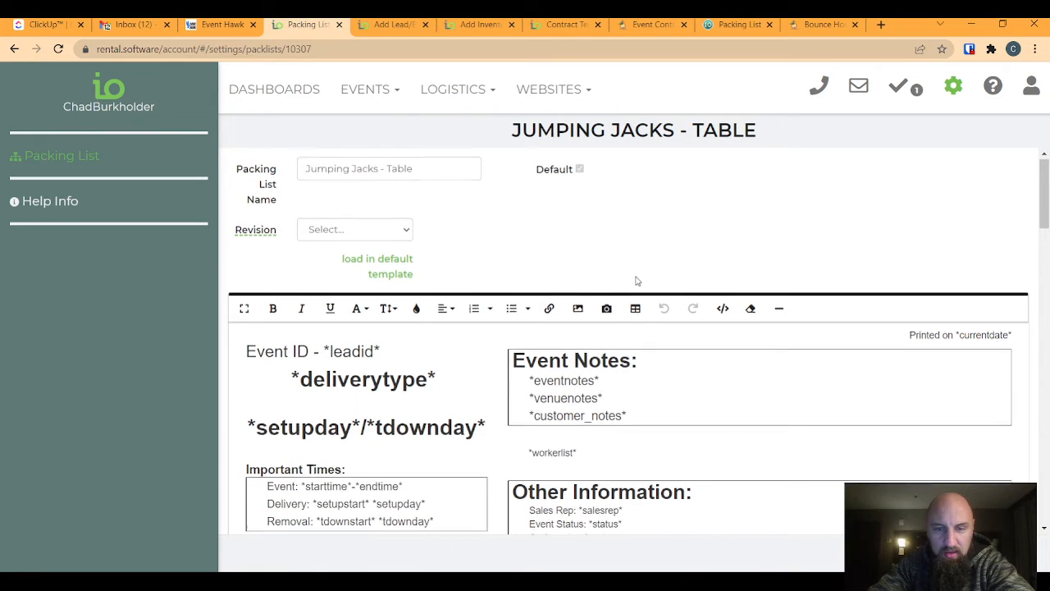
scroll(292, 259, "down", 2)
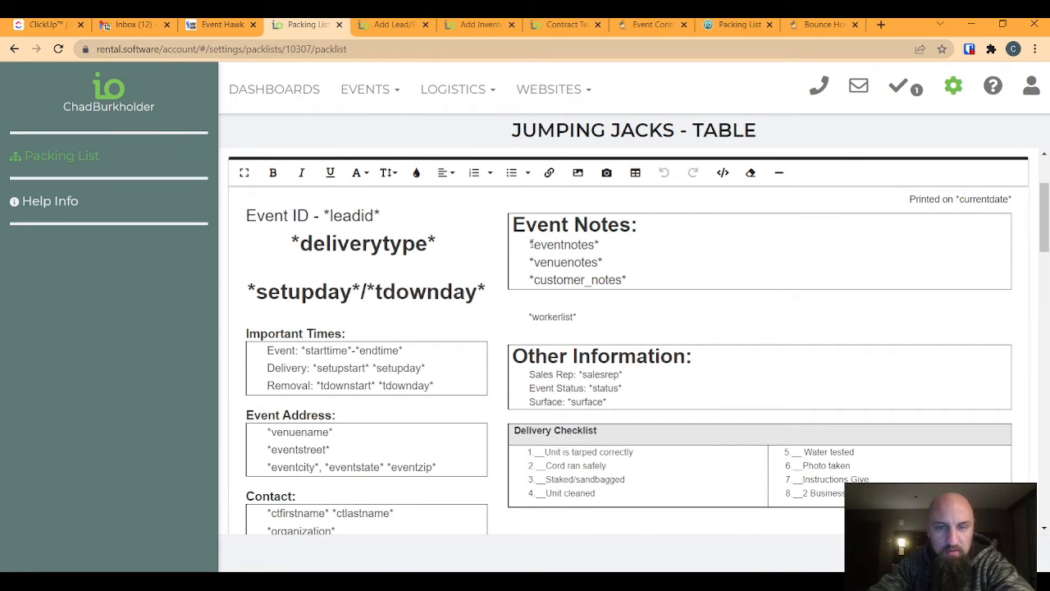
left_click_drag(531, 243, 600, 244)
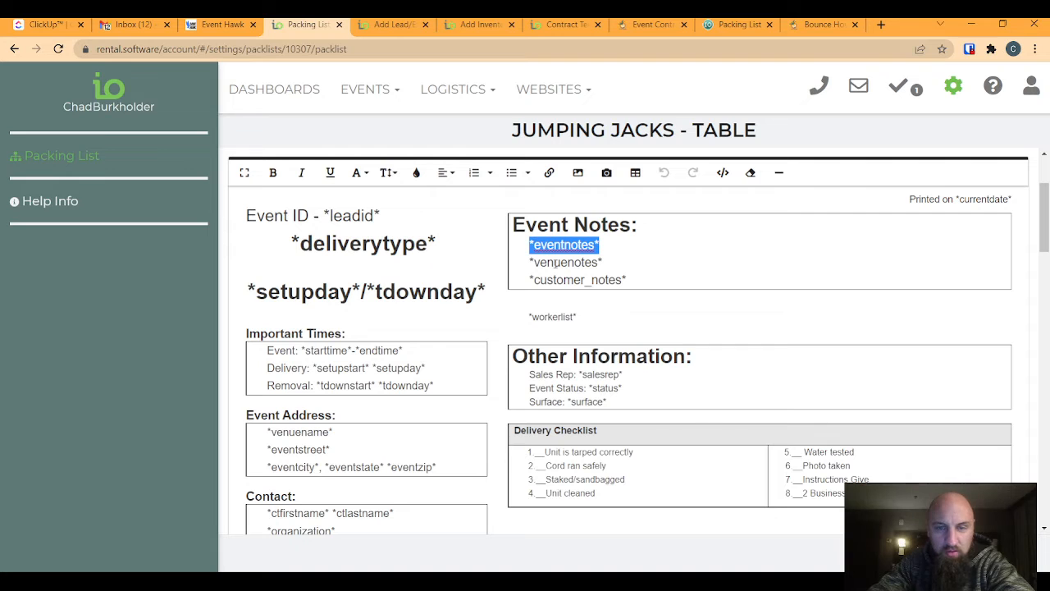
scroll(406, 371, "down", 1)
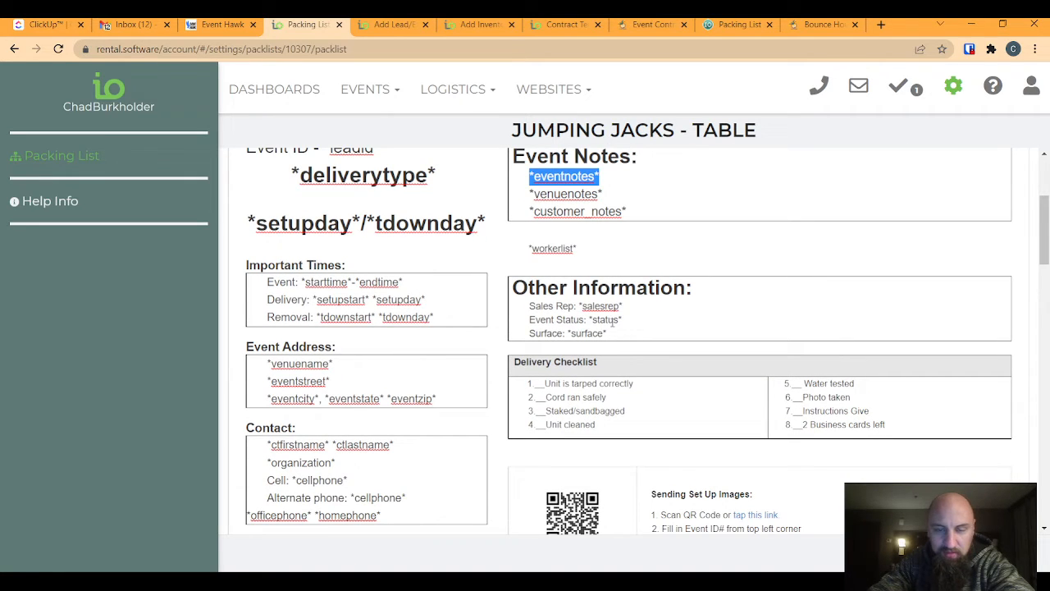
Examine the training QR code and rental notes variables in the template's Packing List table.
scroll(550, 354, "down", 5)
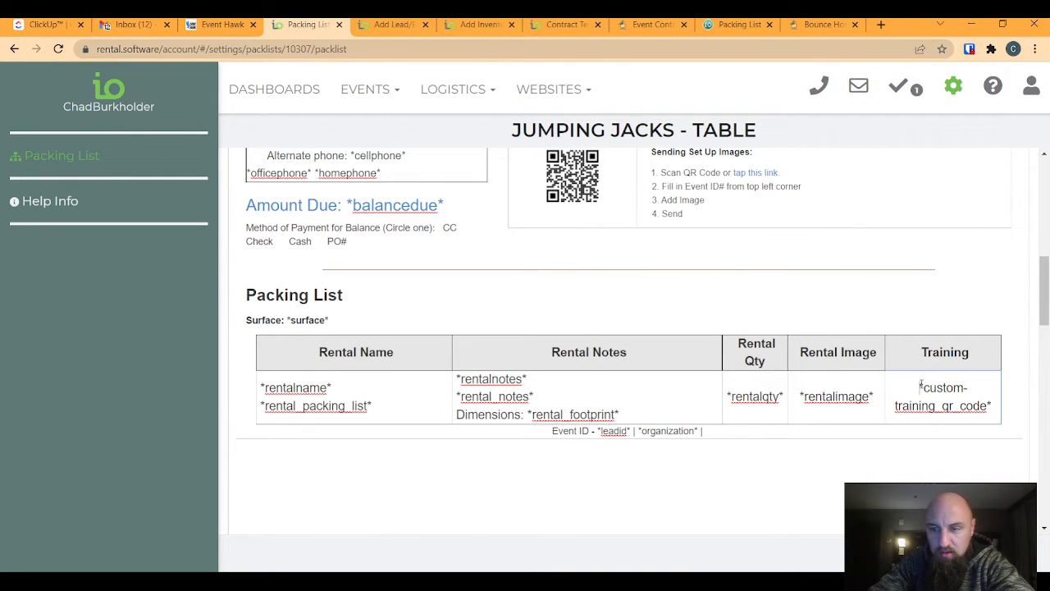
left_click_drag(917, 387, 994, 405)
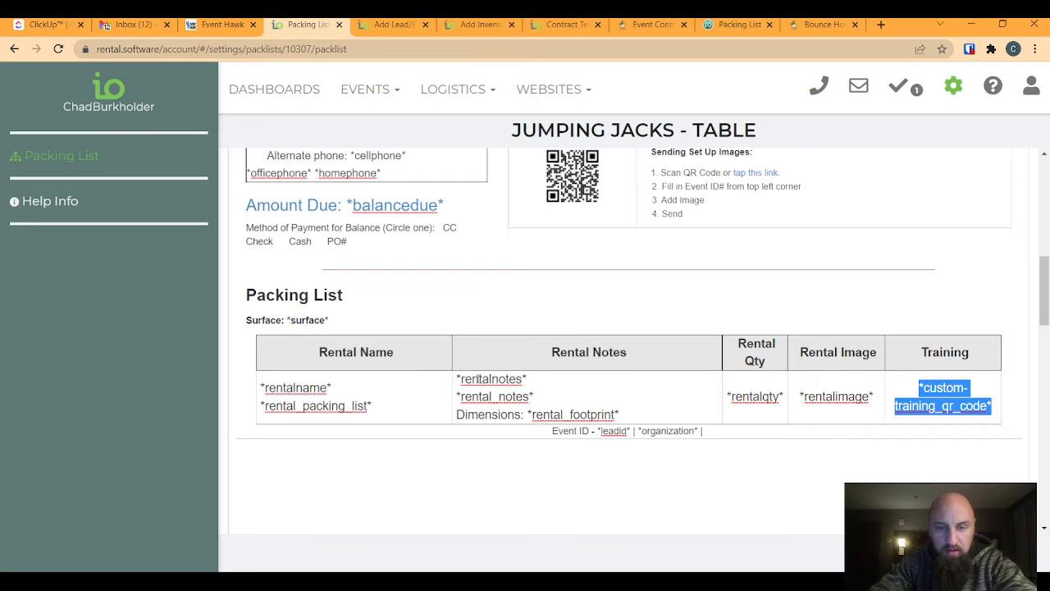
left_click_drag(457, 378, 527, 380)
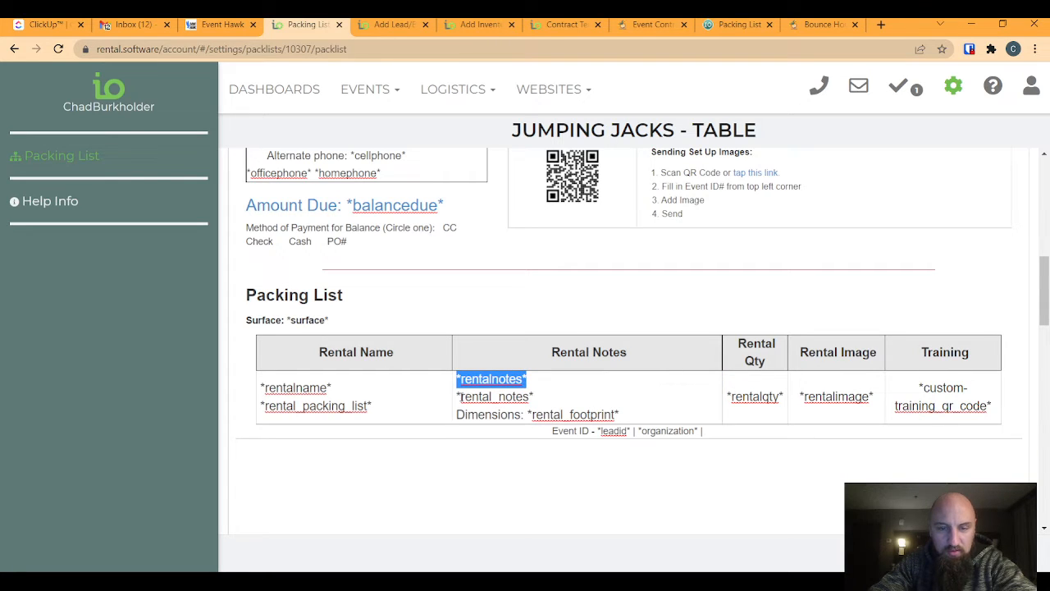
left_click_drag(461, 396, 537, 397)
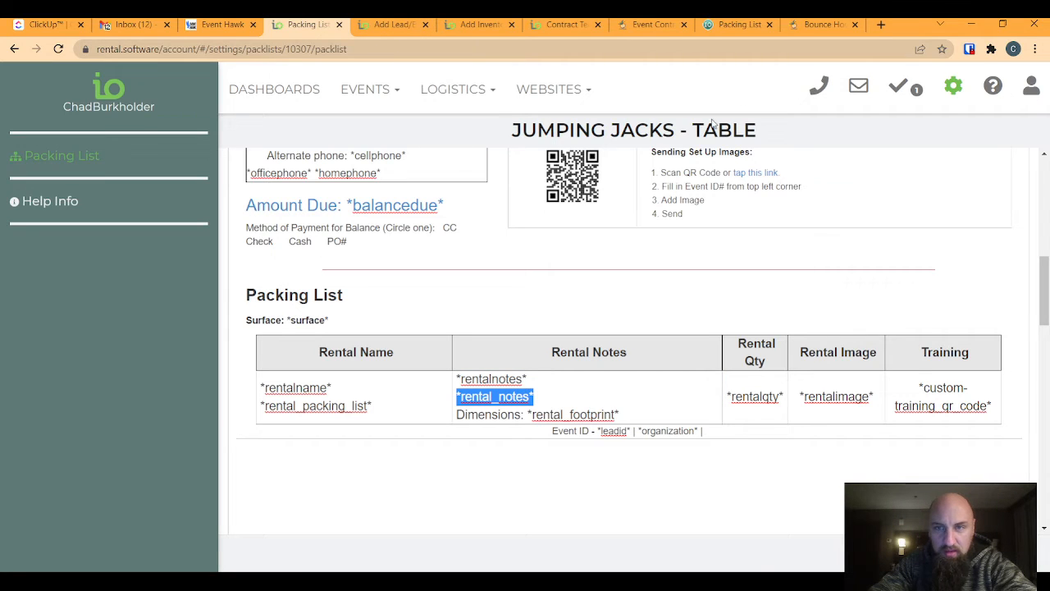
Go to the Add Lead/Event form and add the Marble Fun Castle from the Bounce Houses category to the rentals.
left_click(401, 30)
scroll(293, 352, "up", 3)
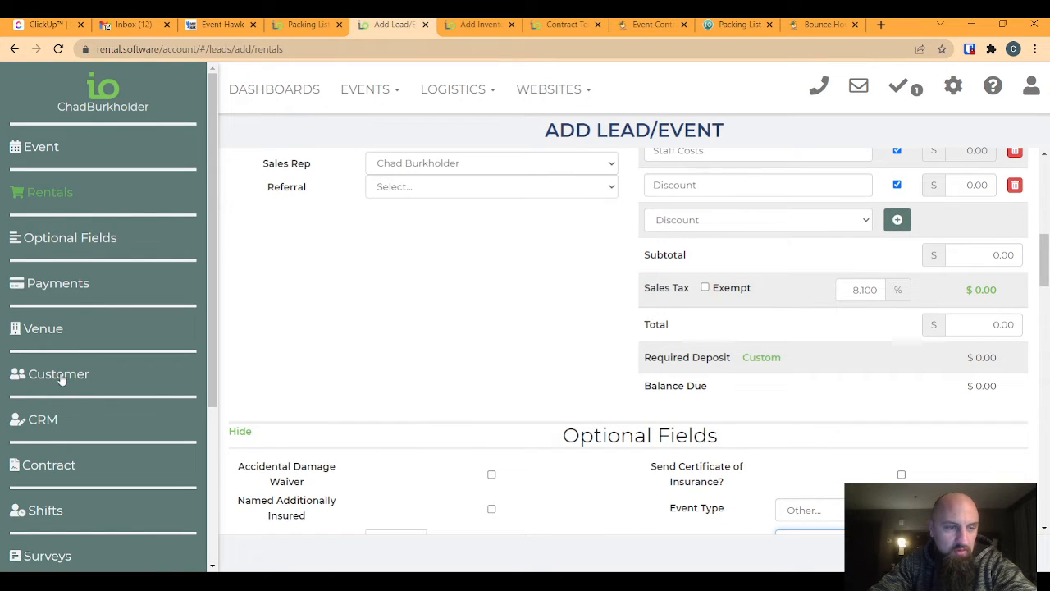
scroll(293, 304, "up", 6)
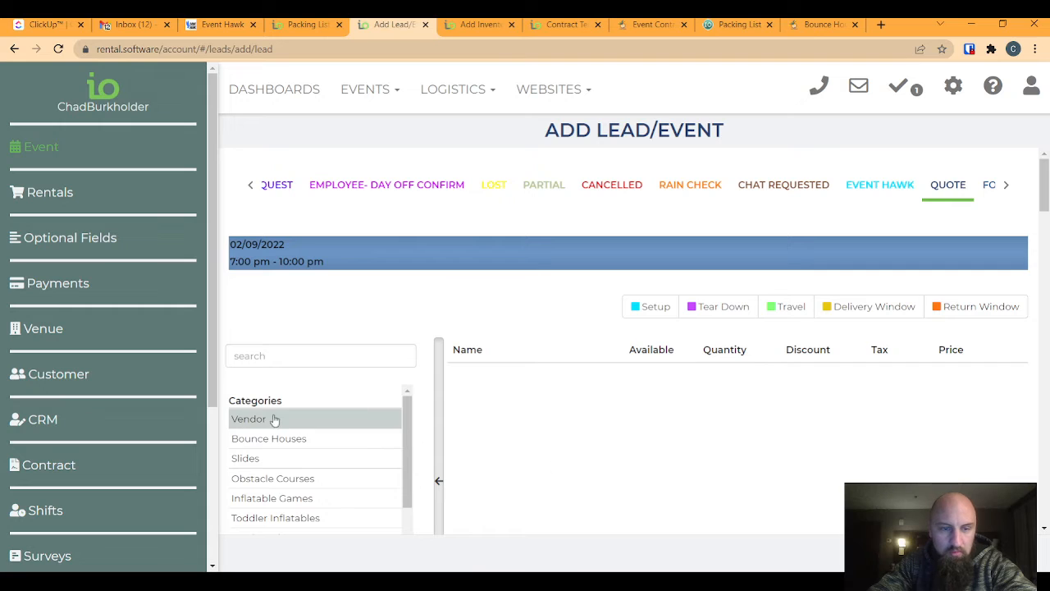
left_click(271, 438)
left_click(265, 487)
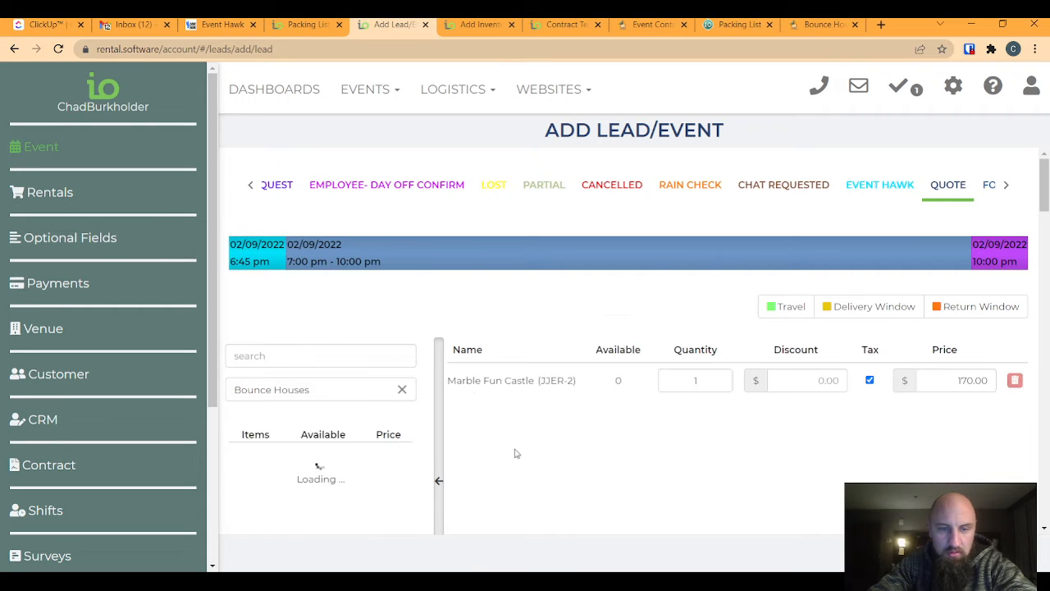
Try the sample note "dadfasdf" in the Marble Fun Castle's template notes and clear it again.
left_click(484, 393)
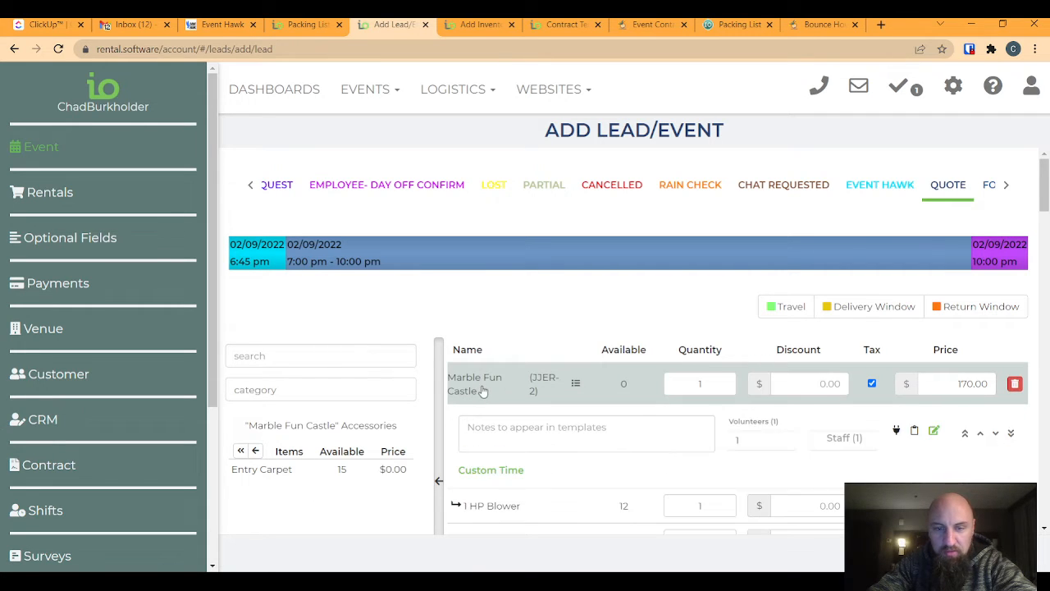
left_click(486, 434)
type("da")
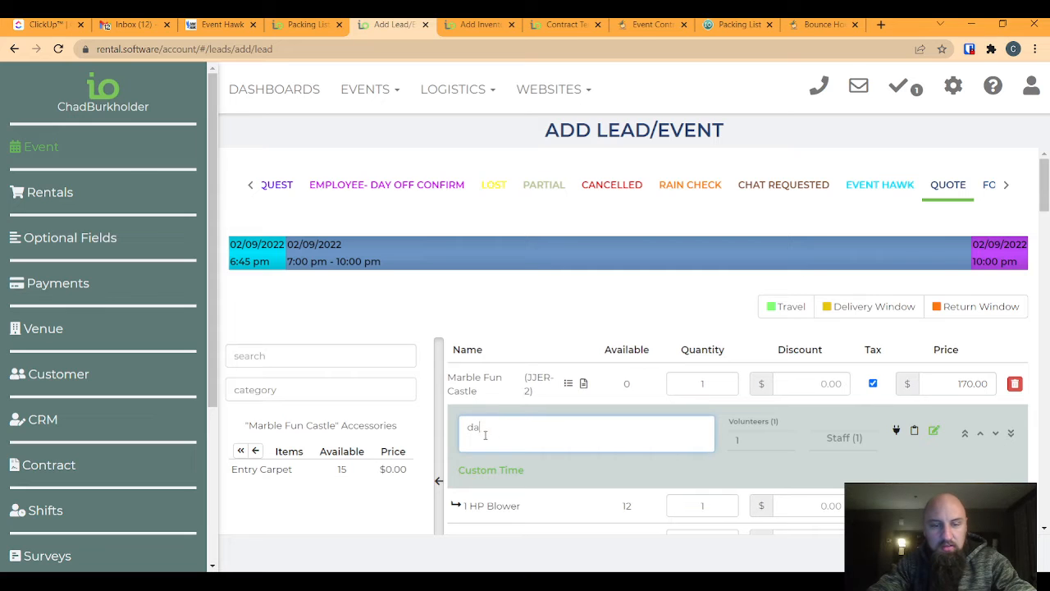
type("dfasdf")
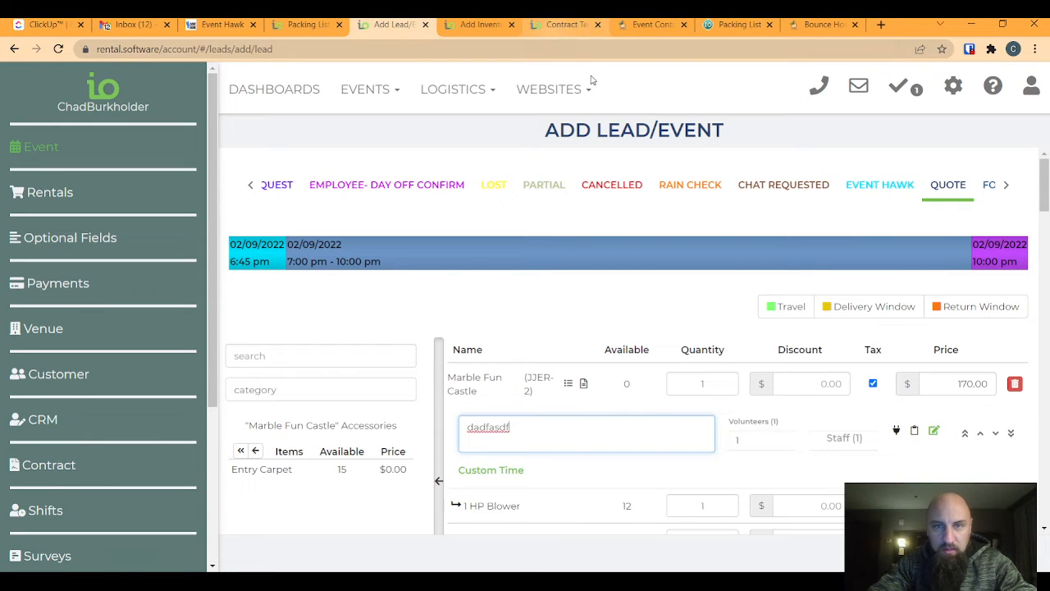
left_click_drag(520, 426, 465, 428)
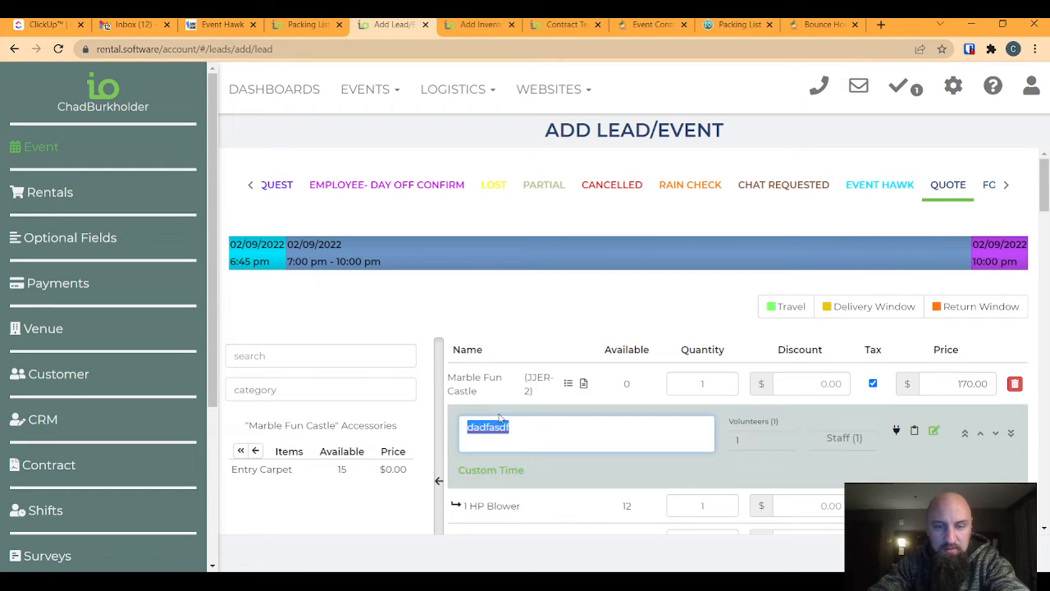
key("BackSpace")
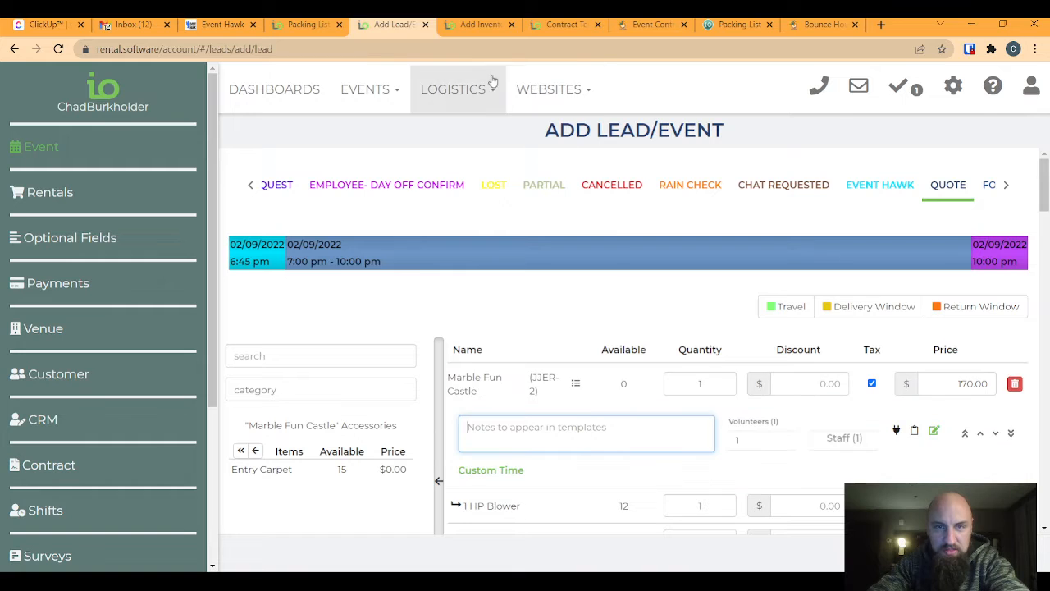
Examine the Notes field in the Add Inventory extra details and the Rental Notes column on the generated packing list.
left_click(483, 24)
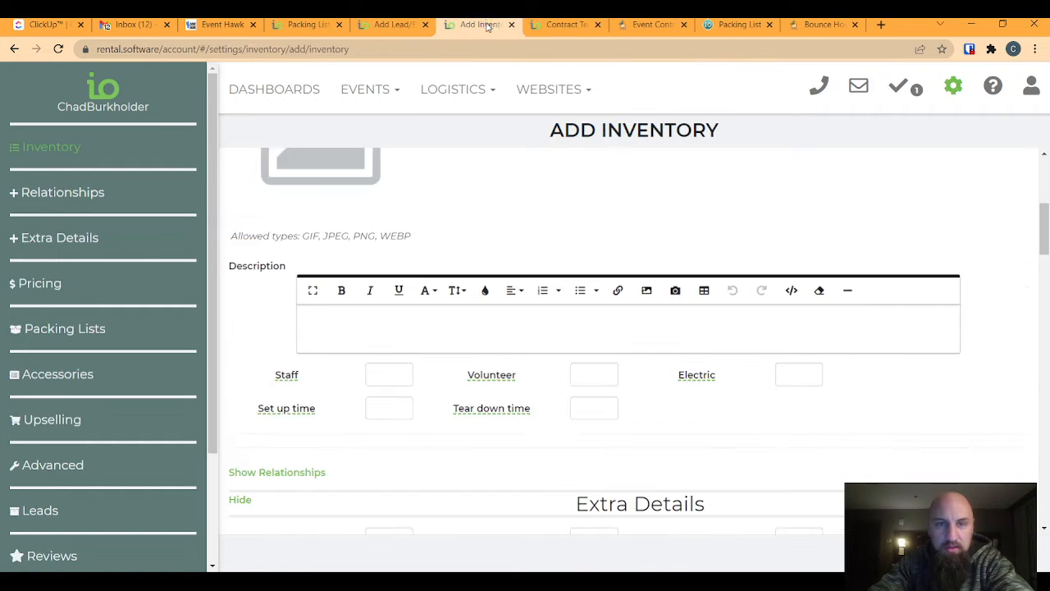
left_click(58, 237)
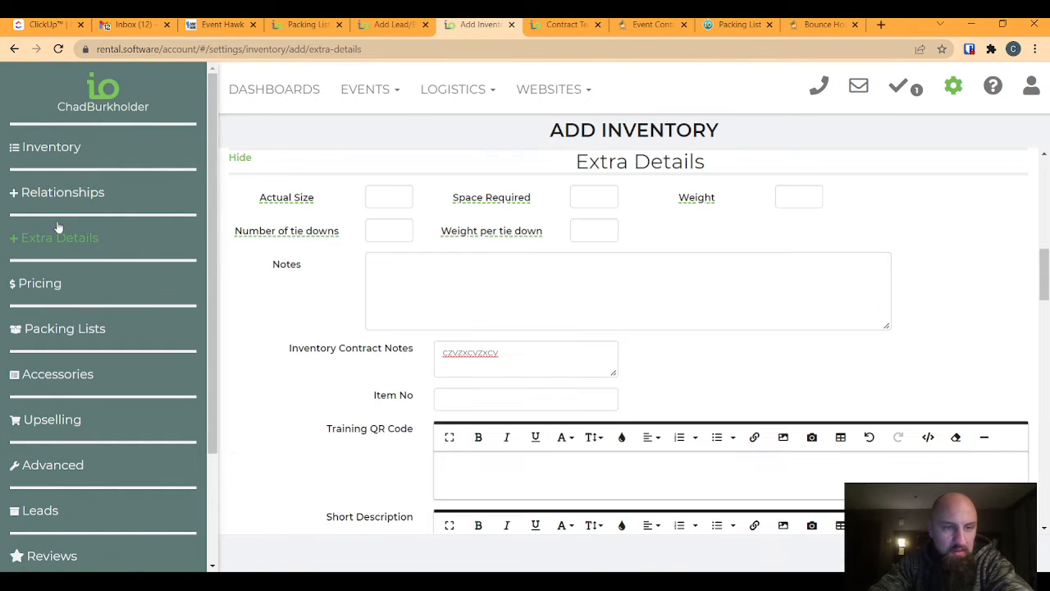
left_click(388, 272)
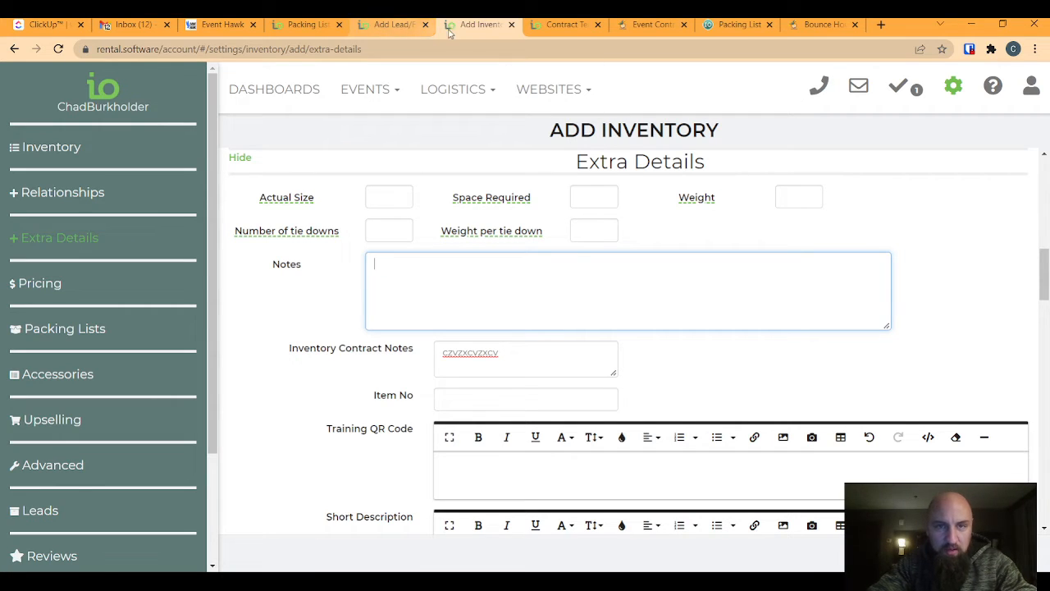
left_click(738, 25)
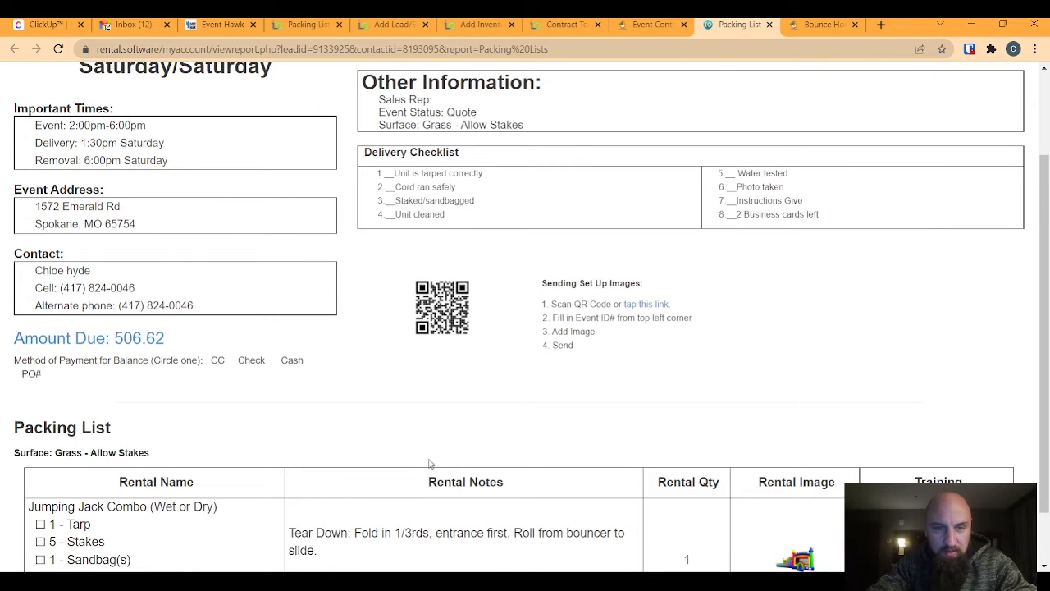
scroll(431, 469, "down", 1)
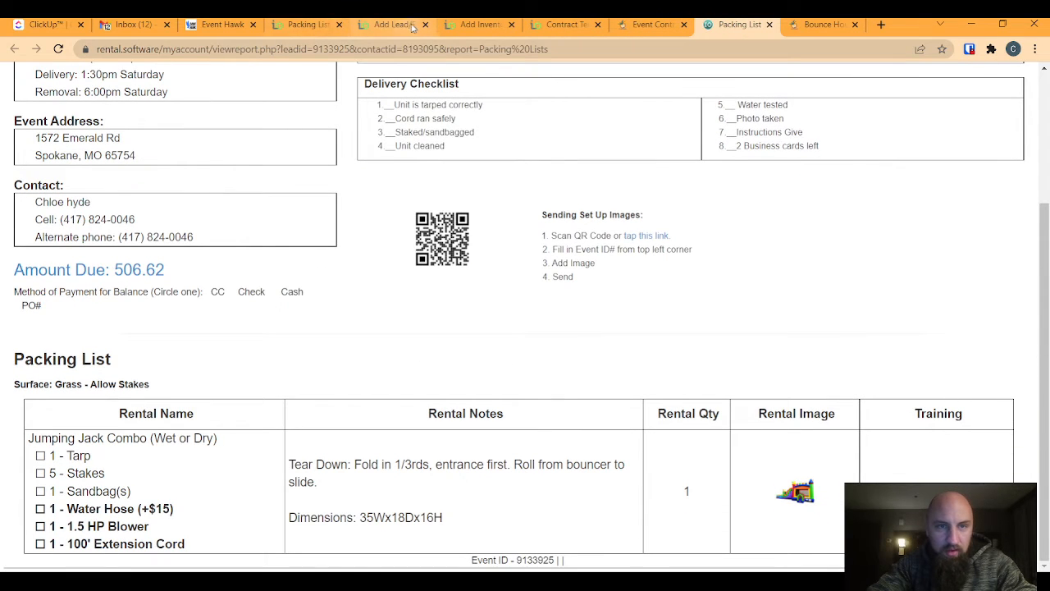
Examine the *rentalnotes*, *rental_notes* and *rental_footprint* variables and the Event Notes section in the Jumping Jacks - Table template.
left_click(308, 24)
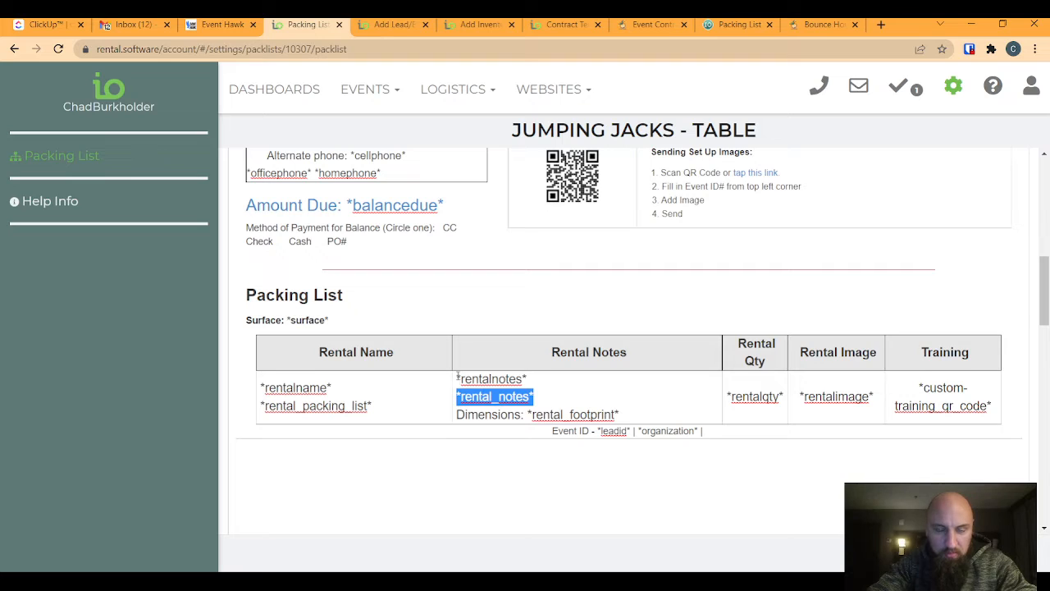
left_click_drag(458, 375, 529, 378)
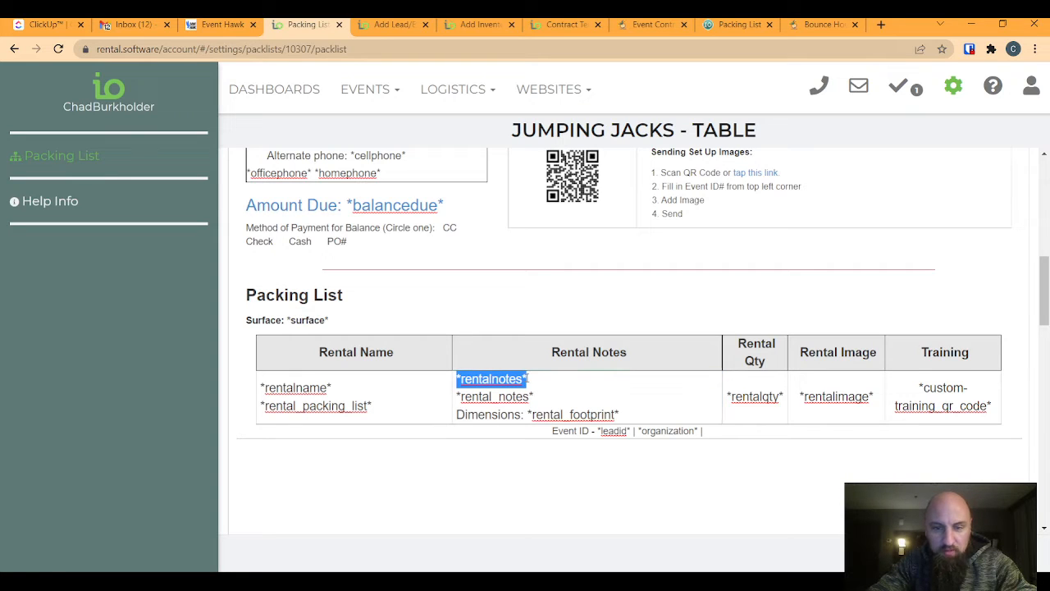
left_click_drag(457, 395, 621, 414)
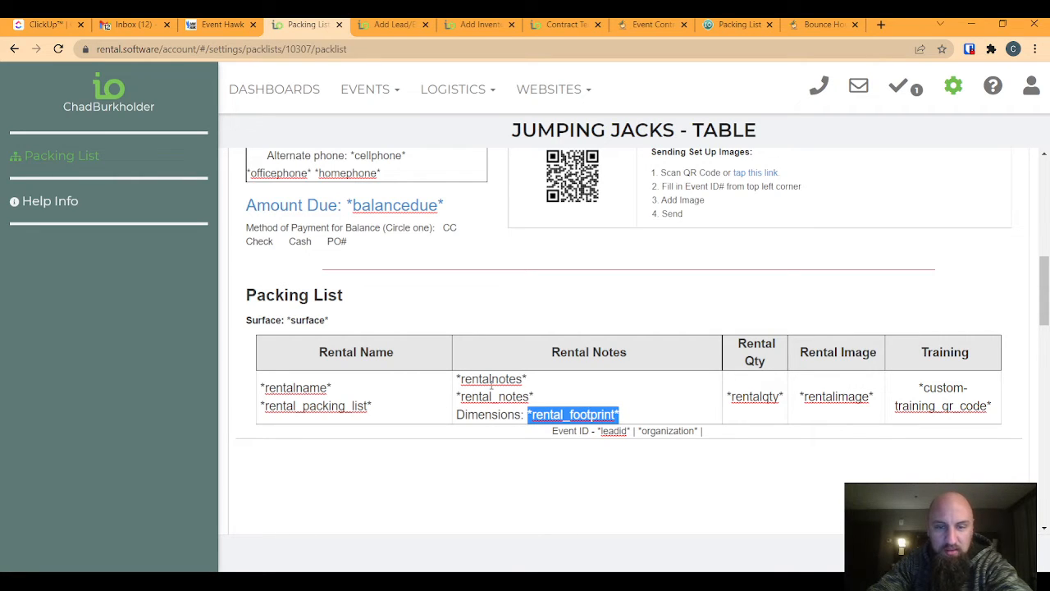
mouse_move(458, 379)
left_mouse_down()
mouse_move(528, 379)
mouse_move(457, 396)
left_mouse_up()
left_click_drag(530, 414, 617, 408)
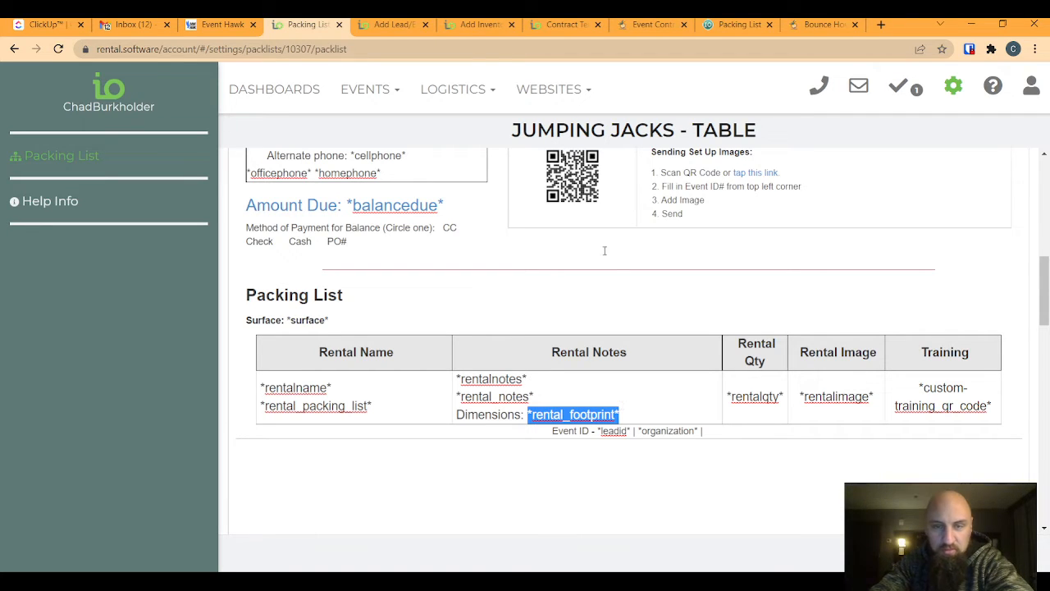
scroll(396, 298, "up", 3)
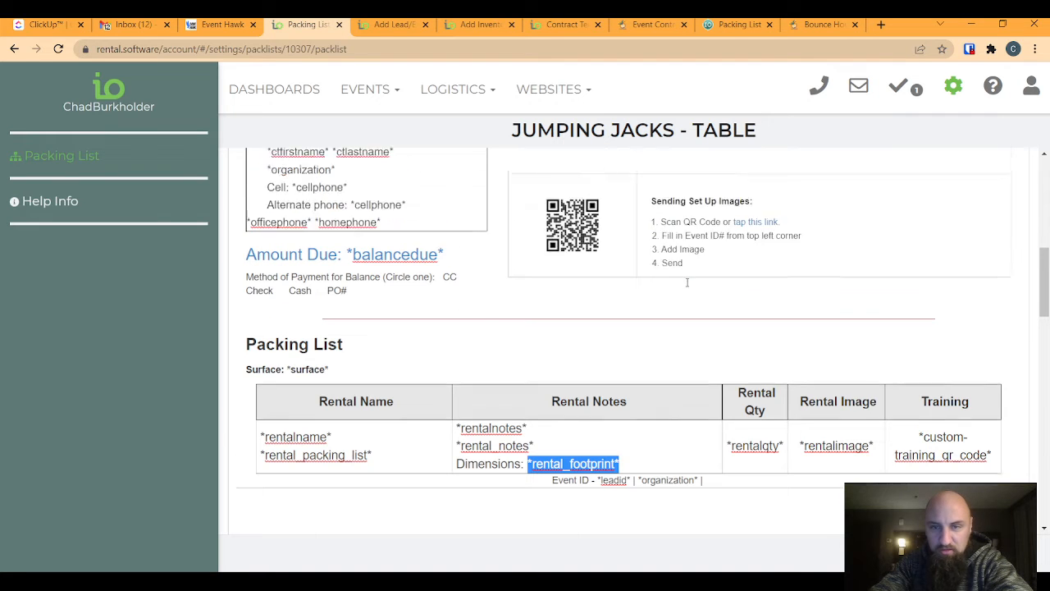
scroll(556, 261, "up", 2)
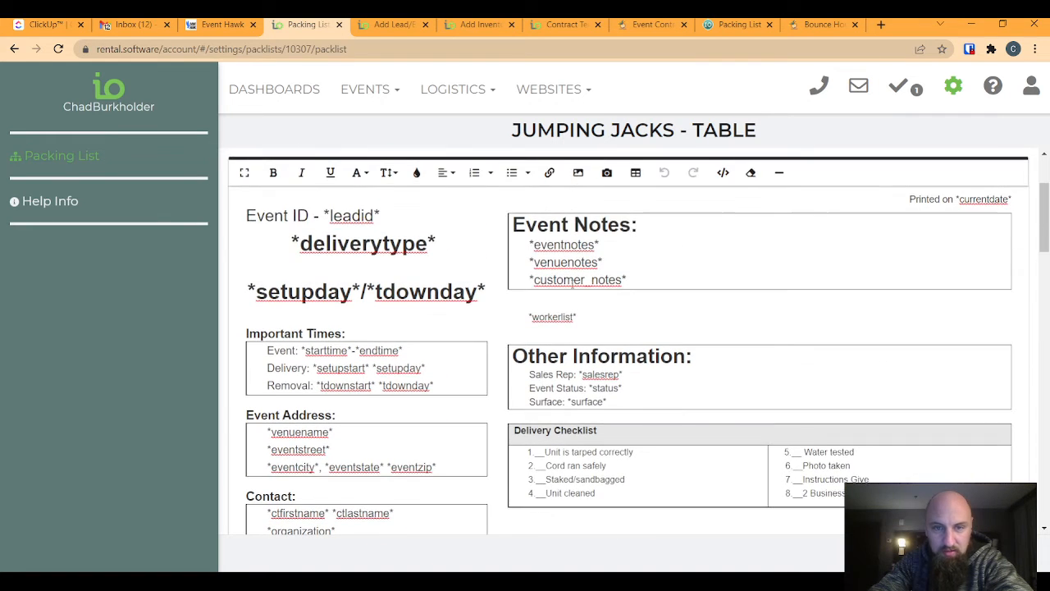
scroll(698, 418, "down", 3)
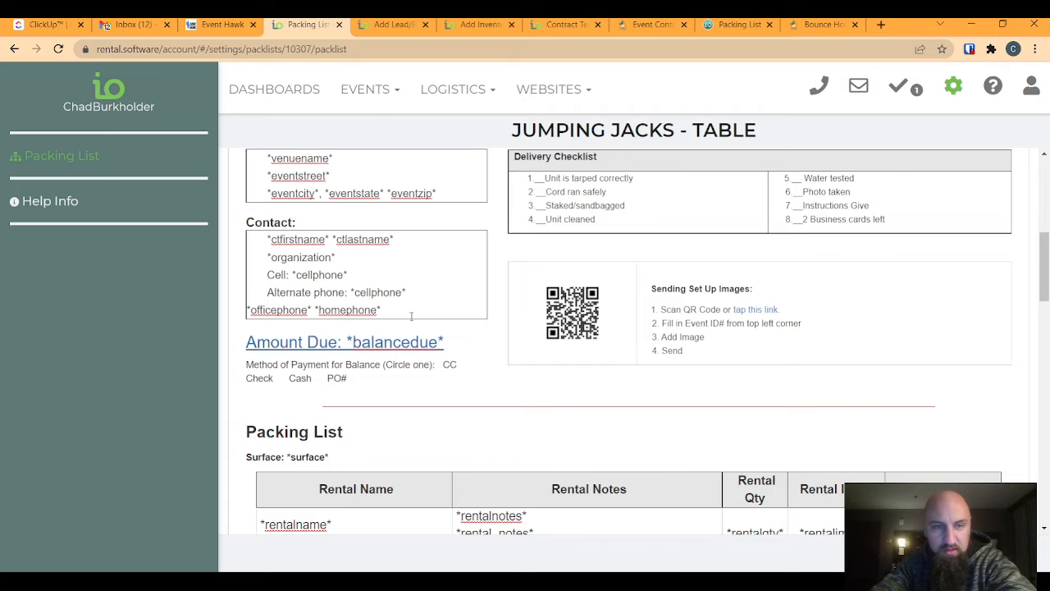
Clear the sample text from Inventory Contract Notes on the Add Inventory form and go to the Item No field.
left_click(491, 25)
double_click(564, 371)
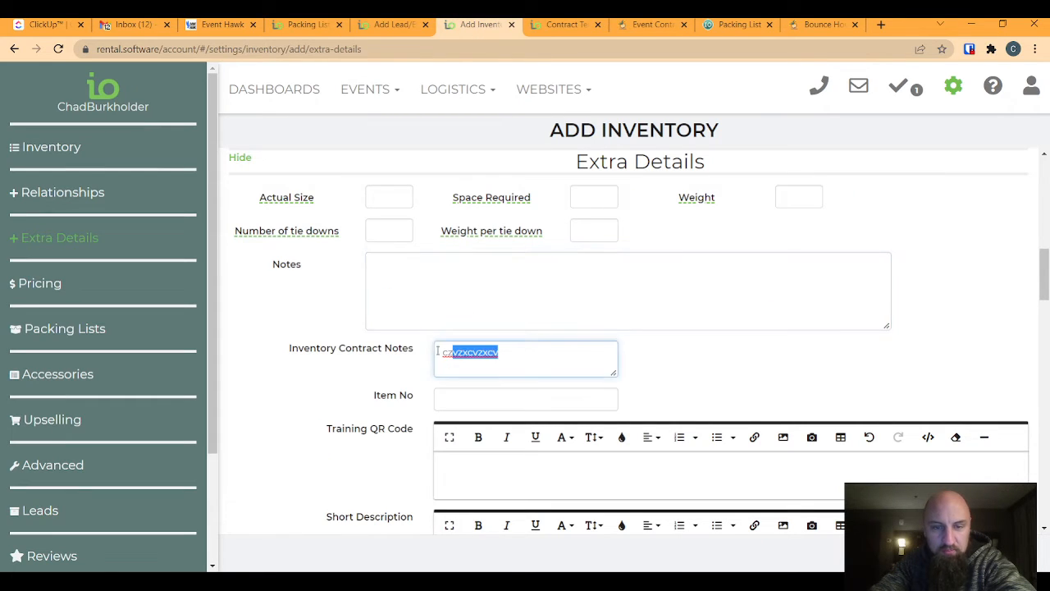
key("BackSpace")
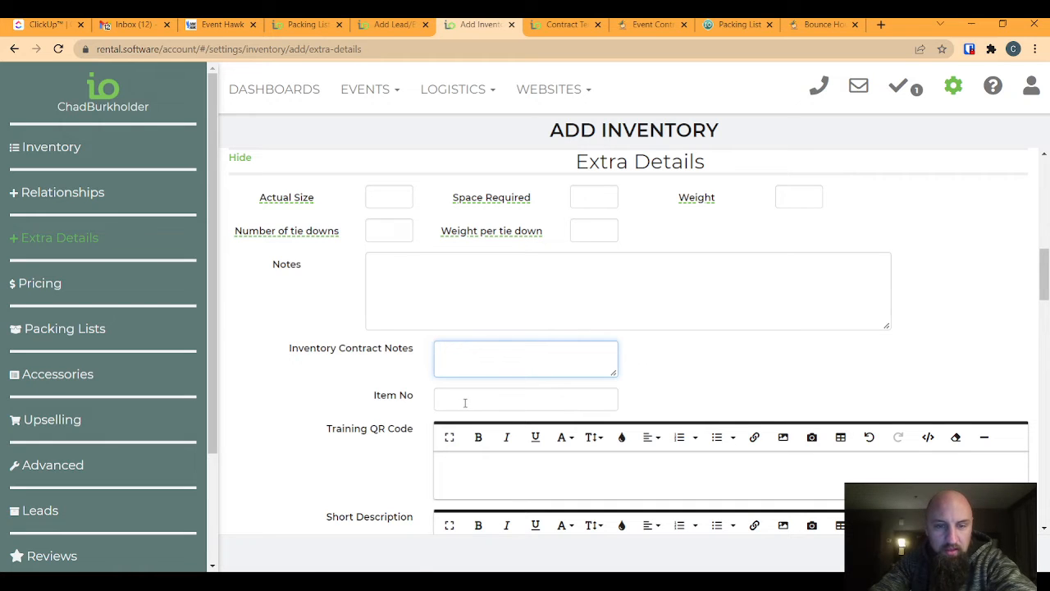
left_click(464, 401)
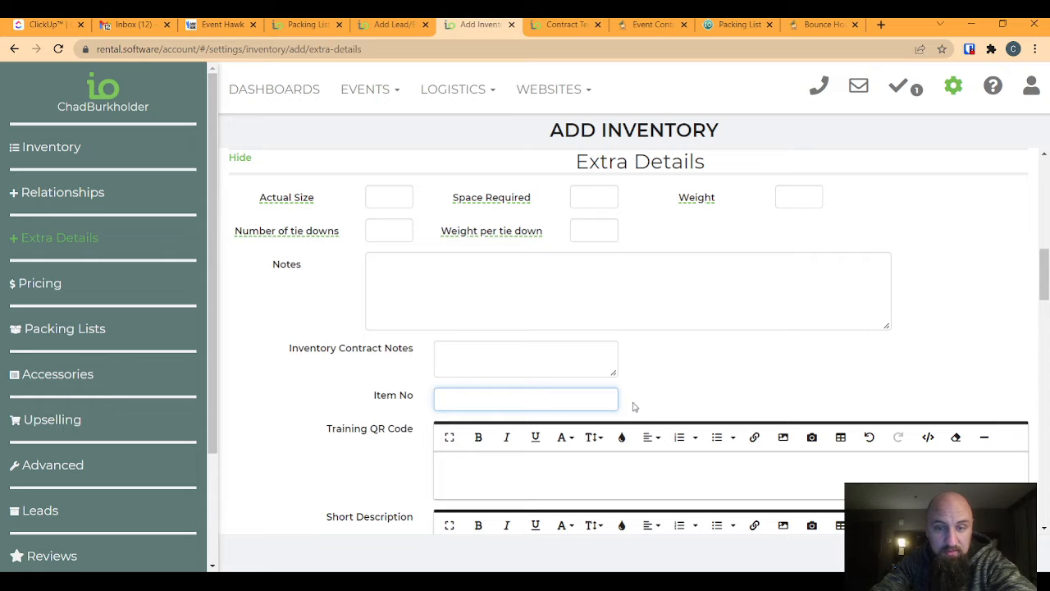
Open the Item No field from the optional fields settings to examine its template variable and display options.
left_click(308, 24)
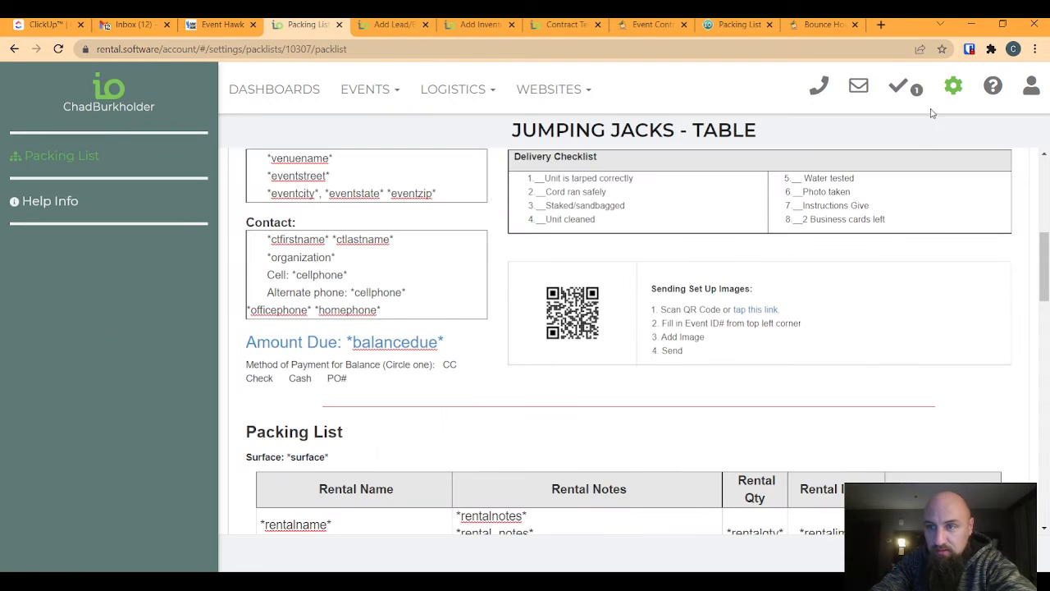
left_click(954, 85)
left_click(715, 389)
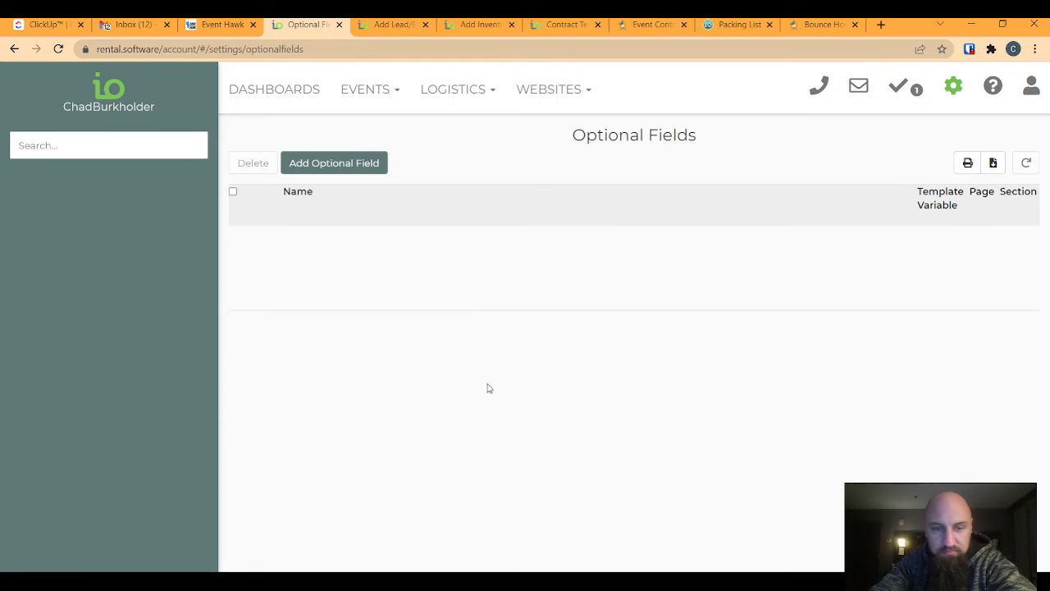
scroll(337, 377, "down", 3)
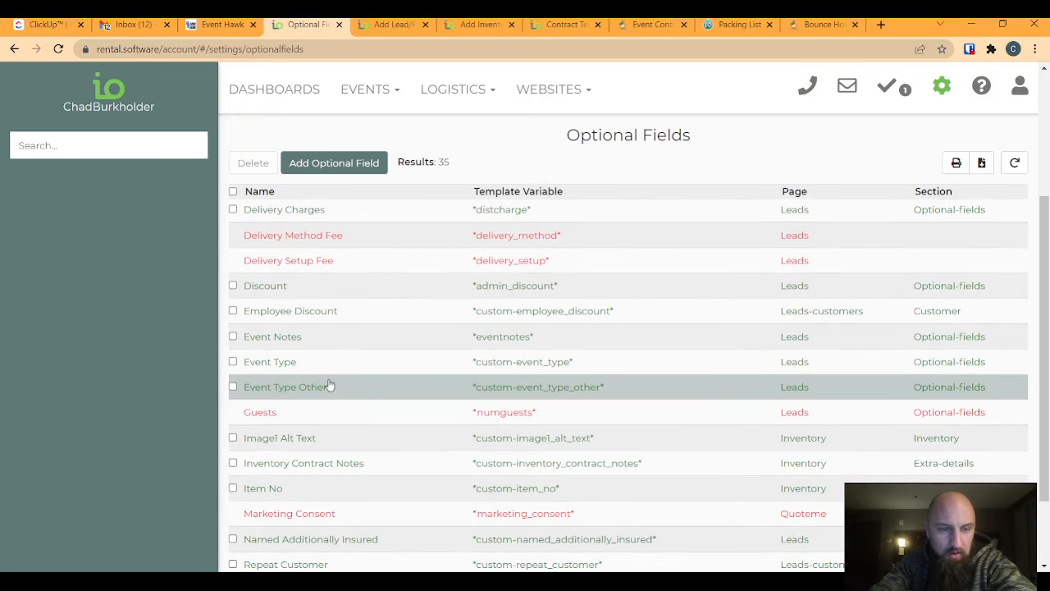
left_click(263, 489)
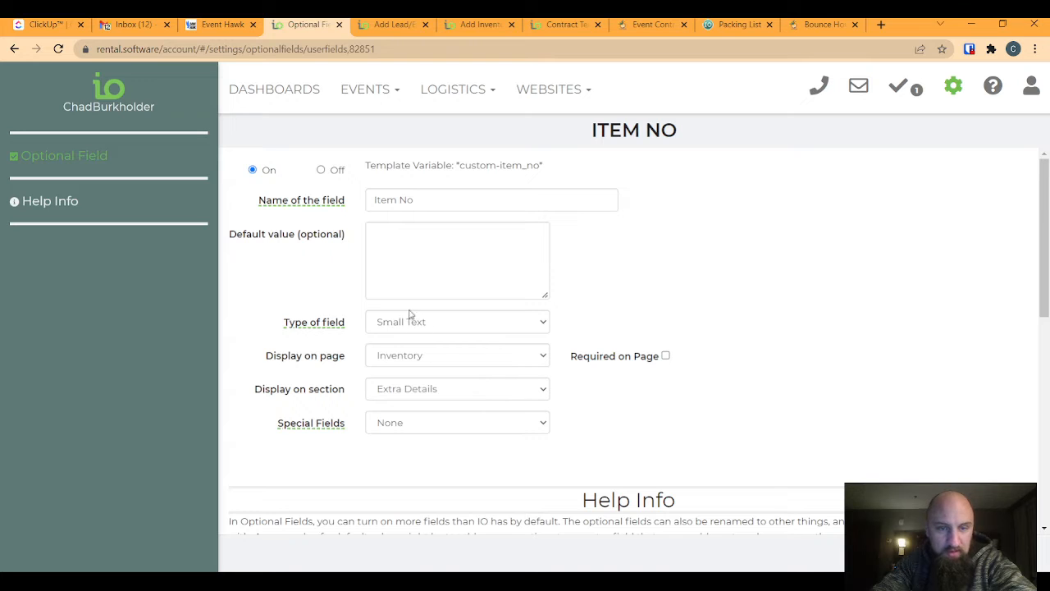
Check the Add Lead/Event form, and examine the Add Inventory form's fields from the description through the extra details.
left_click(394, 24)
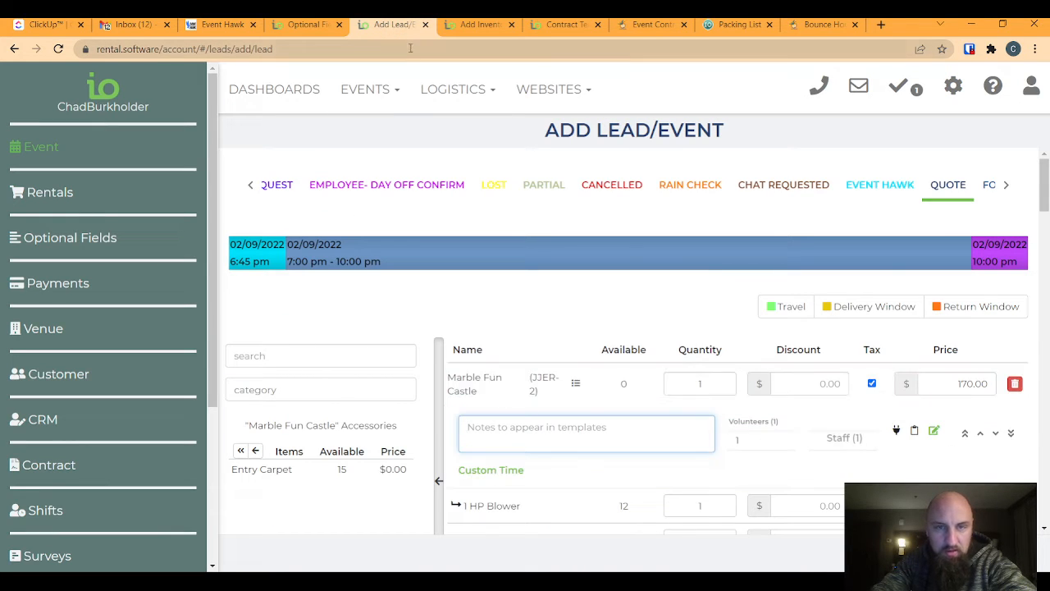
left_click(467, 25)
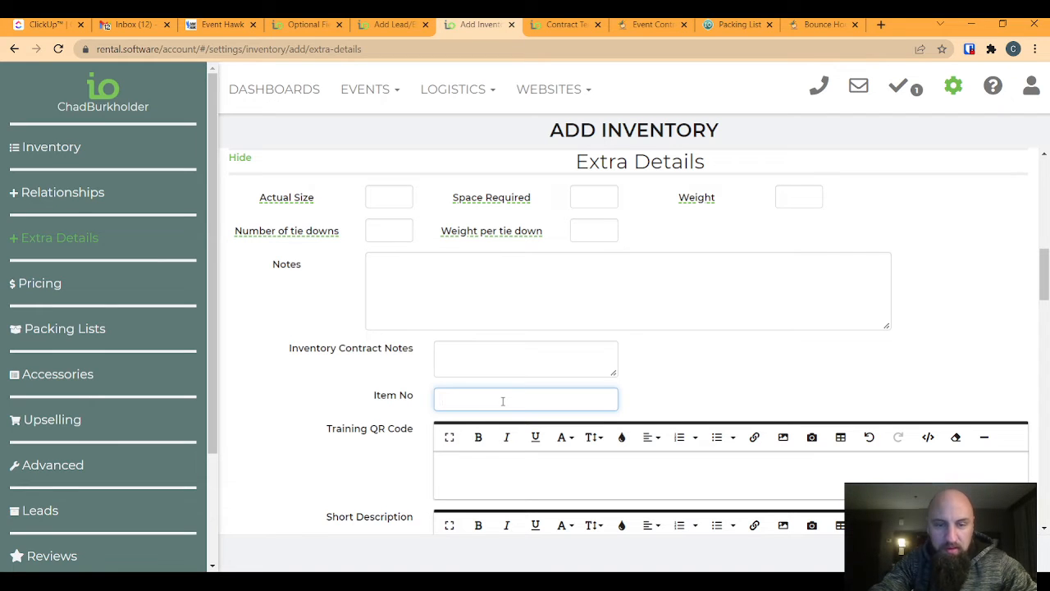
scroll(405, 221, "up", 3)
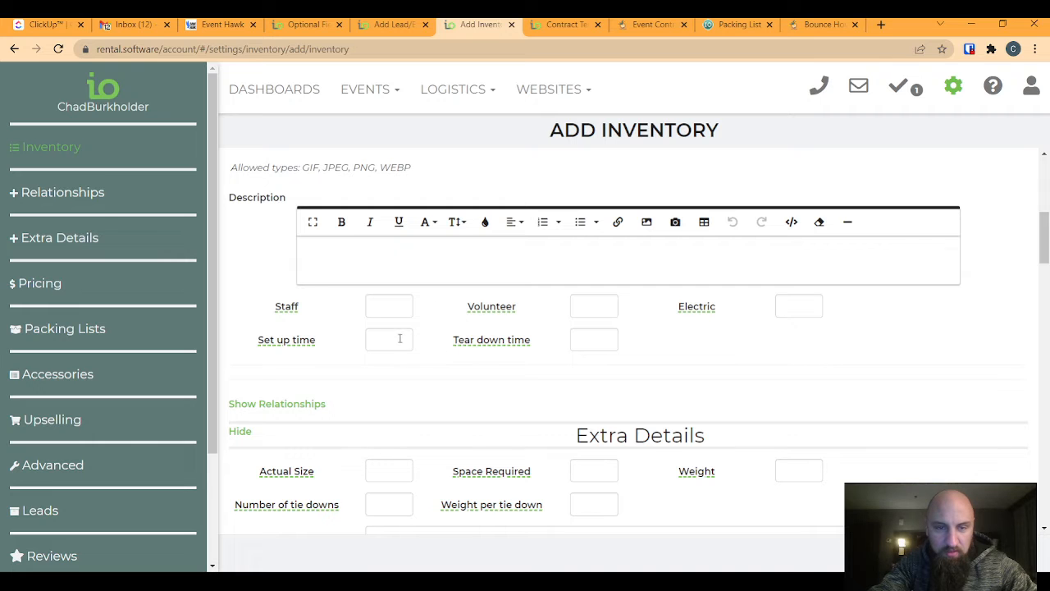
scroll(384, 311, "up", 2)
scroll(484, 378, "down", 4)
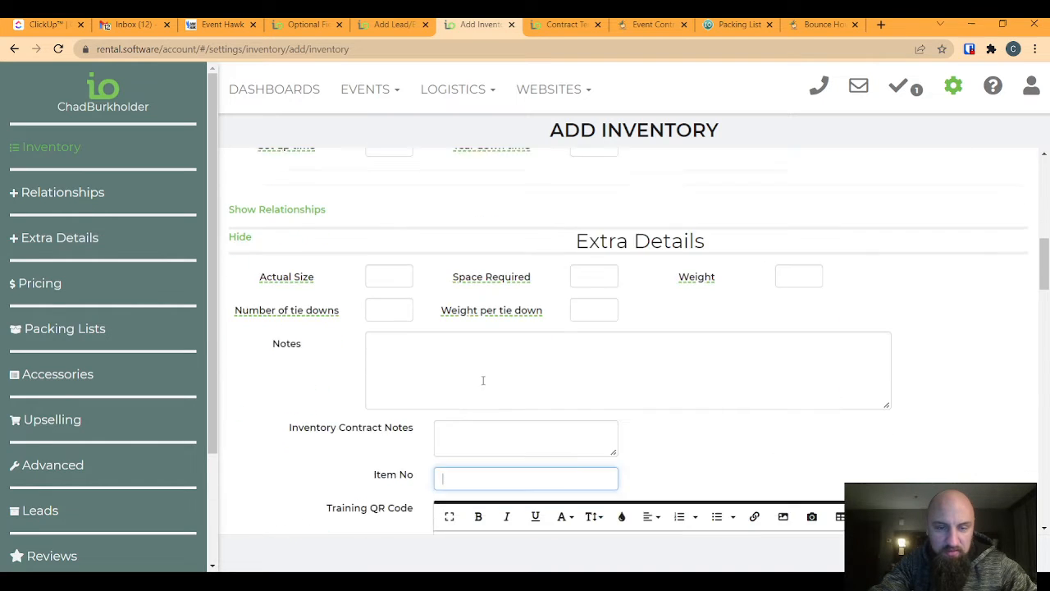
scroll(488, 377, "up", 1)
scroll(488, 377, "down", 2)
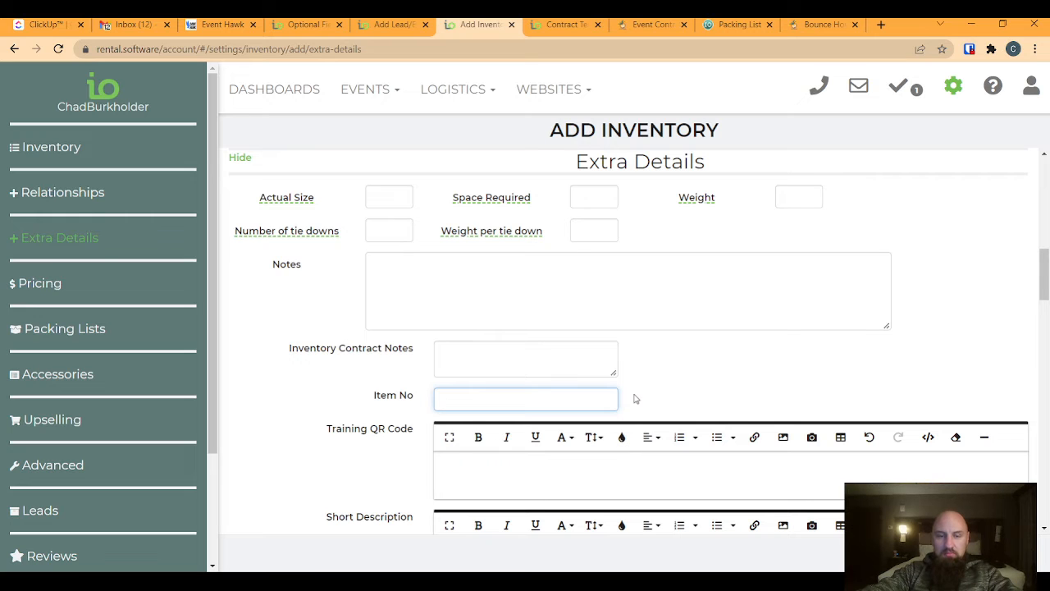
scroll(457, 379, "up", 5)
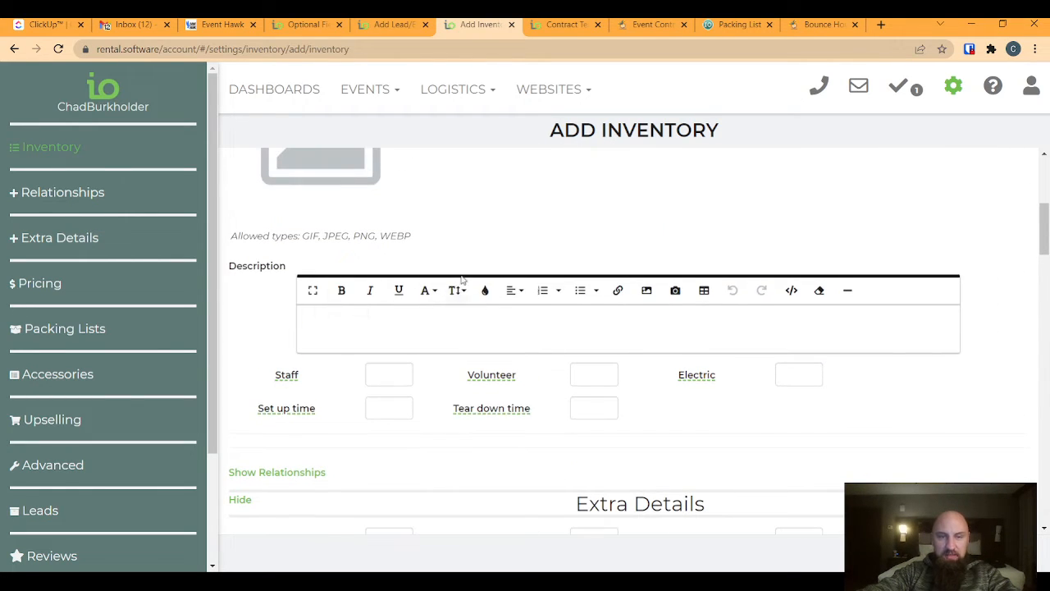
scroll(462, 280, "up", 1)
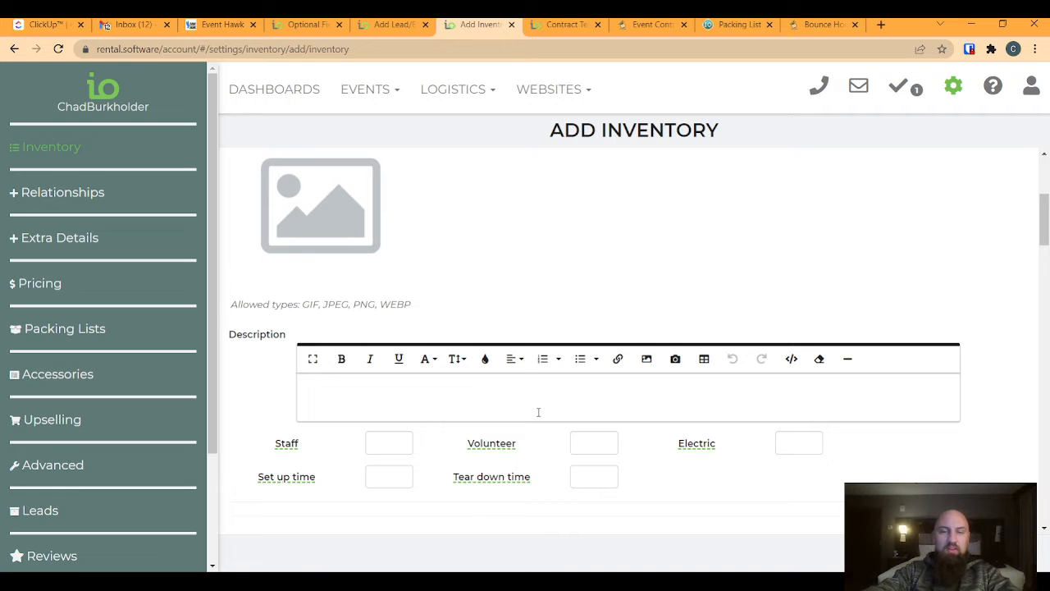
scroll(537, 411, "down", 3)
scroll(488, 458, "down", 3)
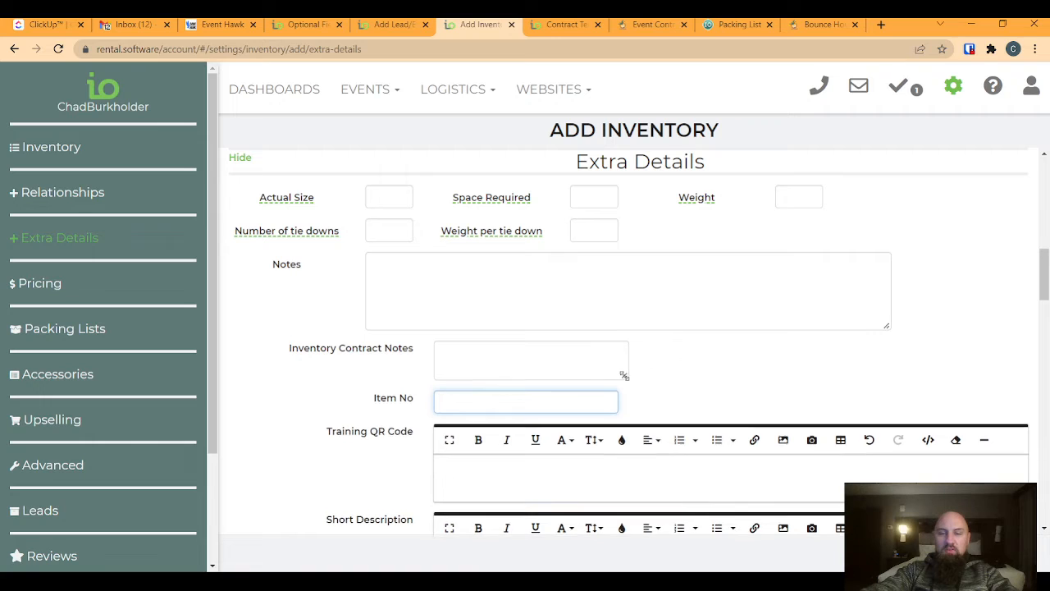
Widen the Inventory Contract Notes box and look over the Training QR Code editor and the fields above the extra details.
left_click_drag(612, 374, 647, 372)
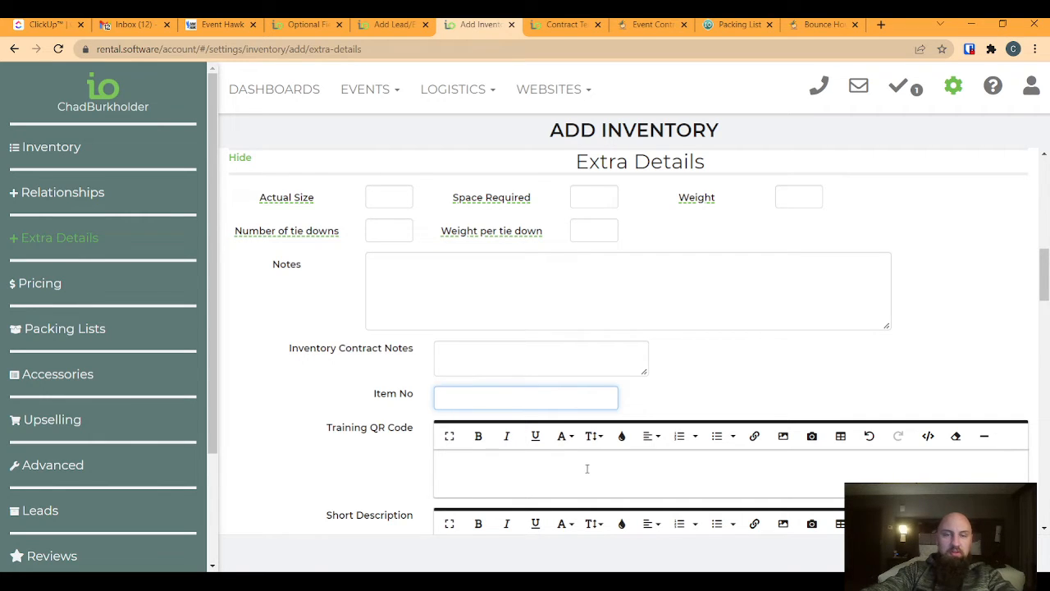
left_click(529, 459)
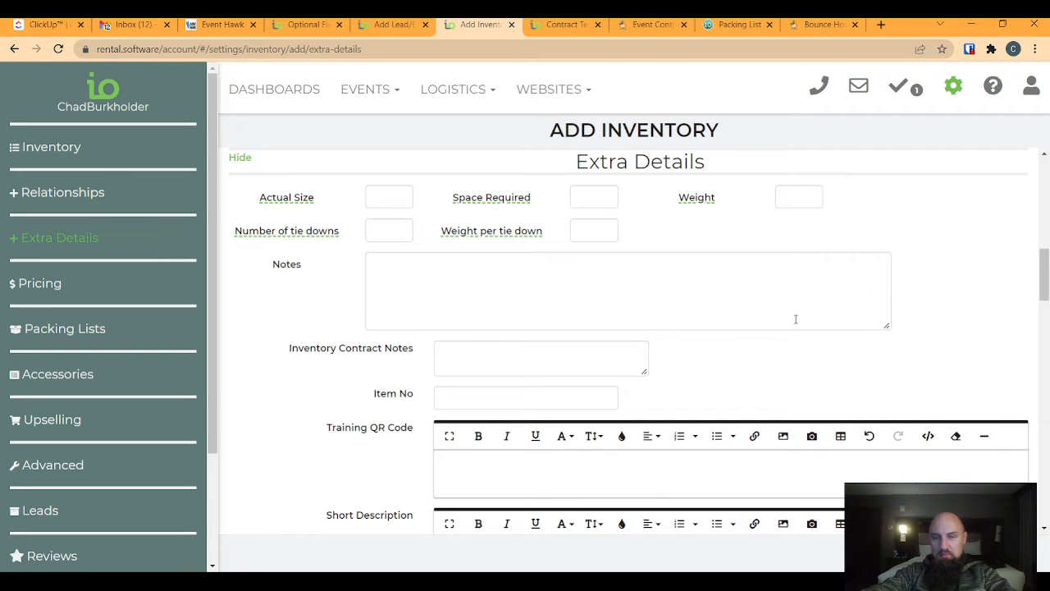
scroll(780, 398, "up", 1)
scroll(780, 398, "up", 3)
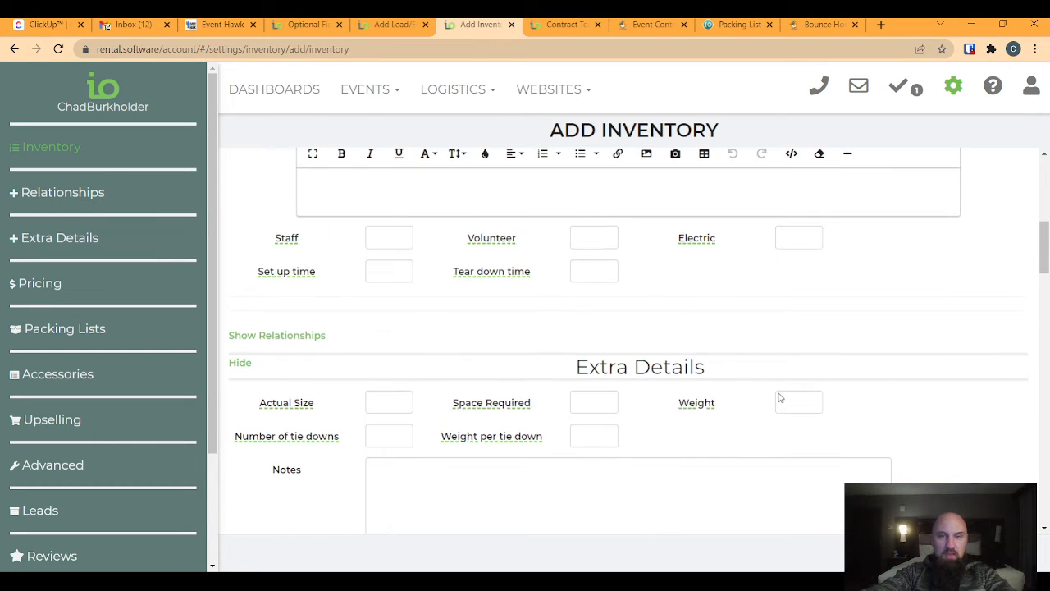
Highlight the *rental_footprint* variable in the rental item row of the Jumping Jacks - Standard contract template.
left_click(566, 25)
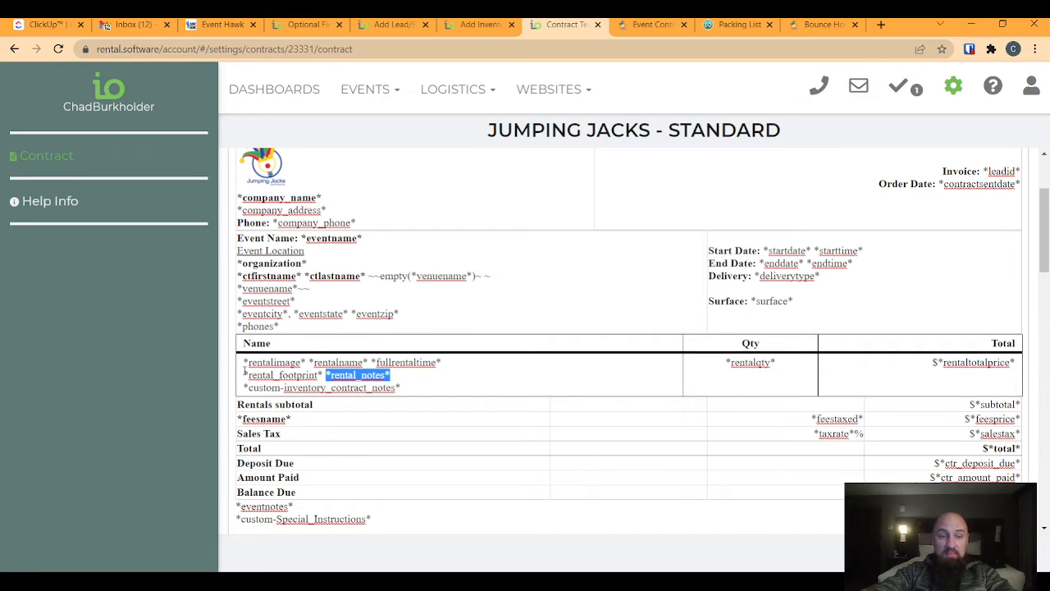
left_click_drag(244, 371, 326, 376)
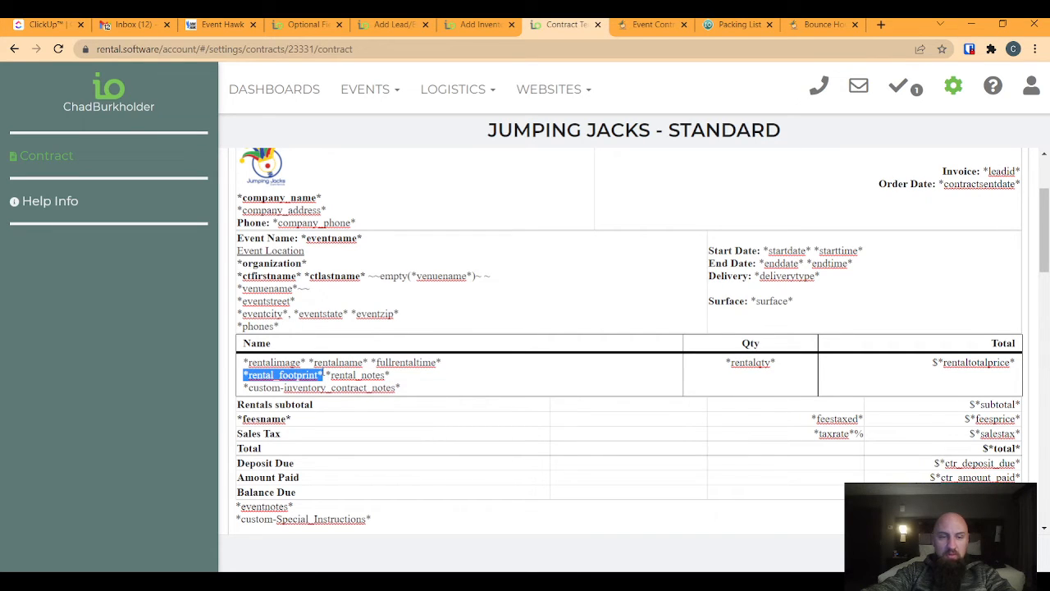
Try Customers and Leads/Customers as the Item No optional field's display page, and check the section choices.
left_click(316, 25)
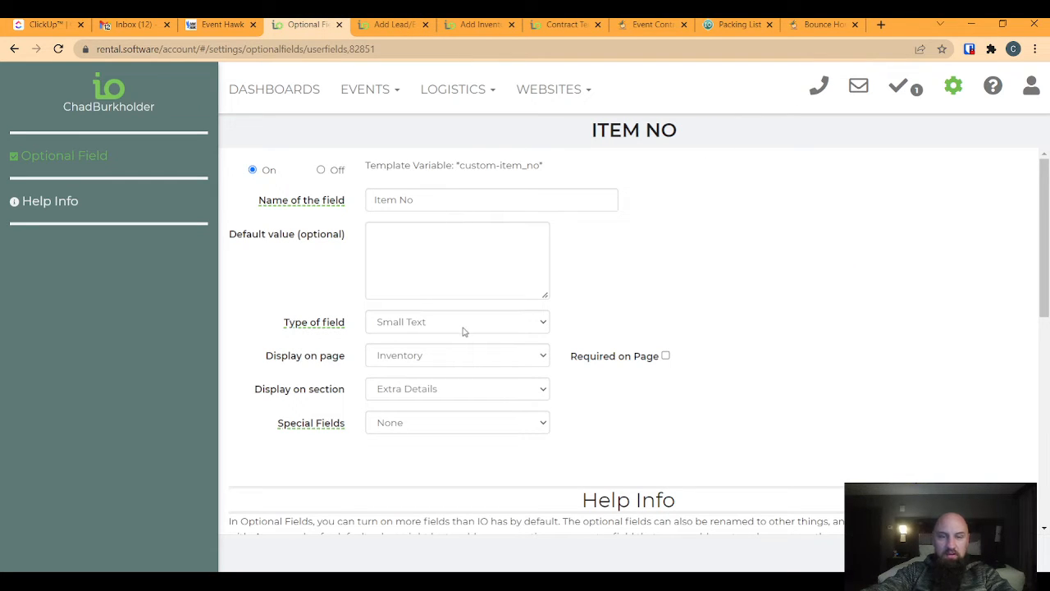
left_click(423, 357)
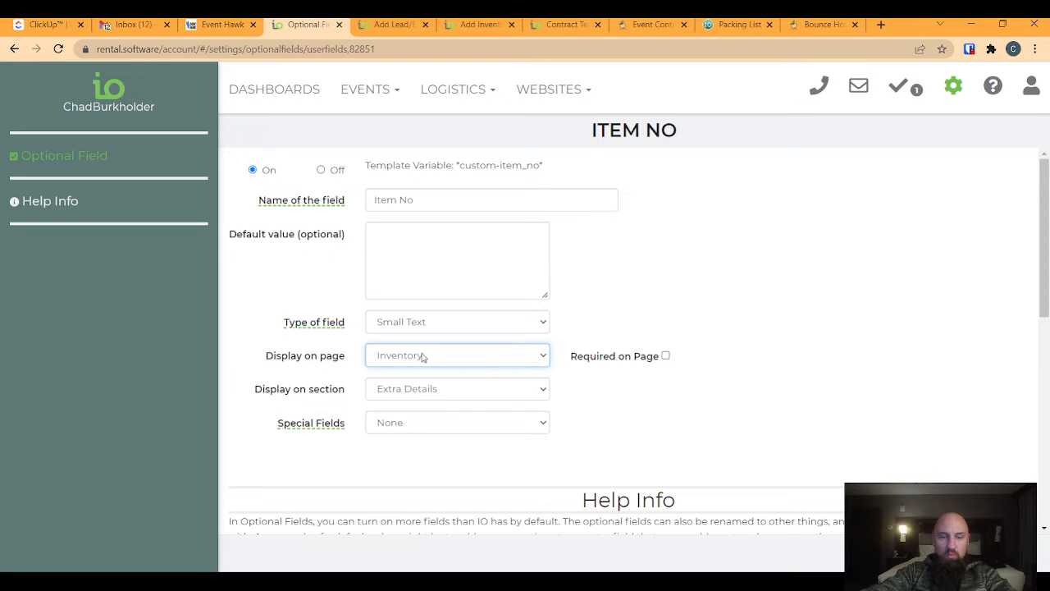
left_click(418, 406)
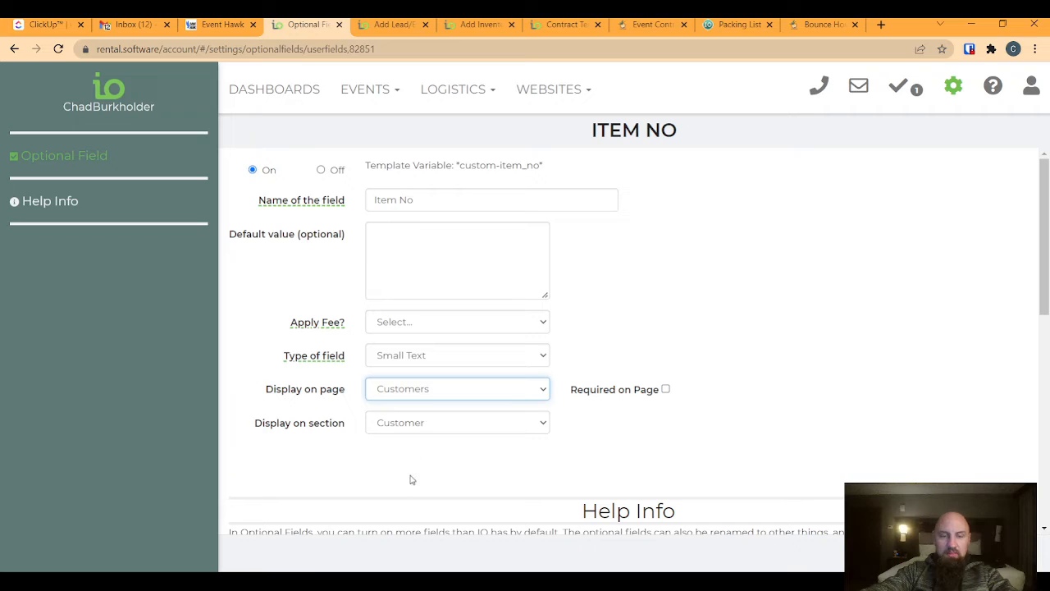
left_click(432, 424)
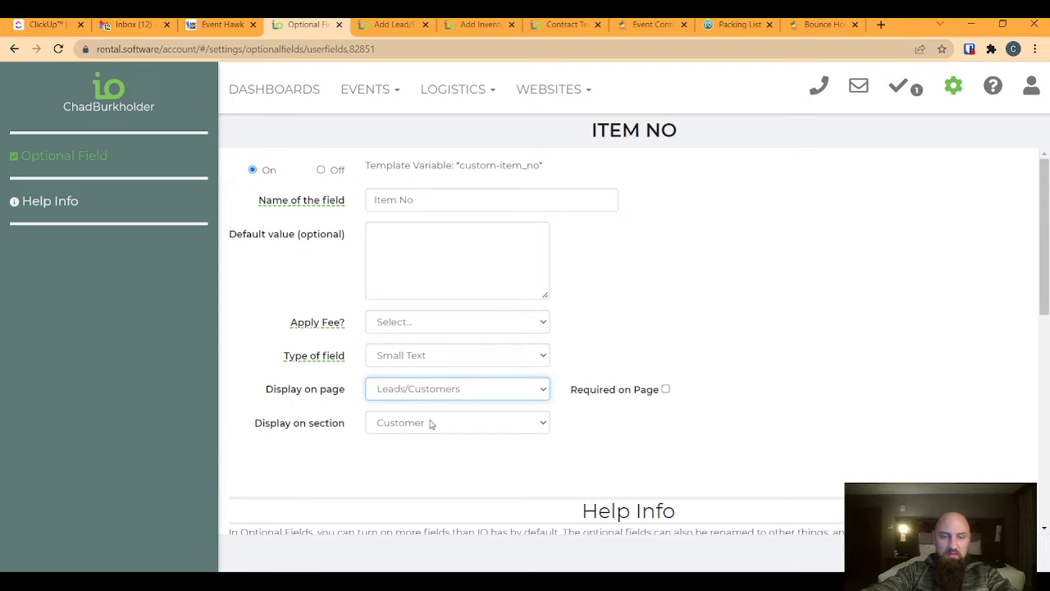
left_click(425, 422)
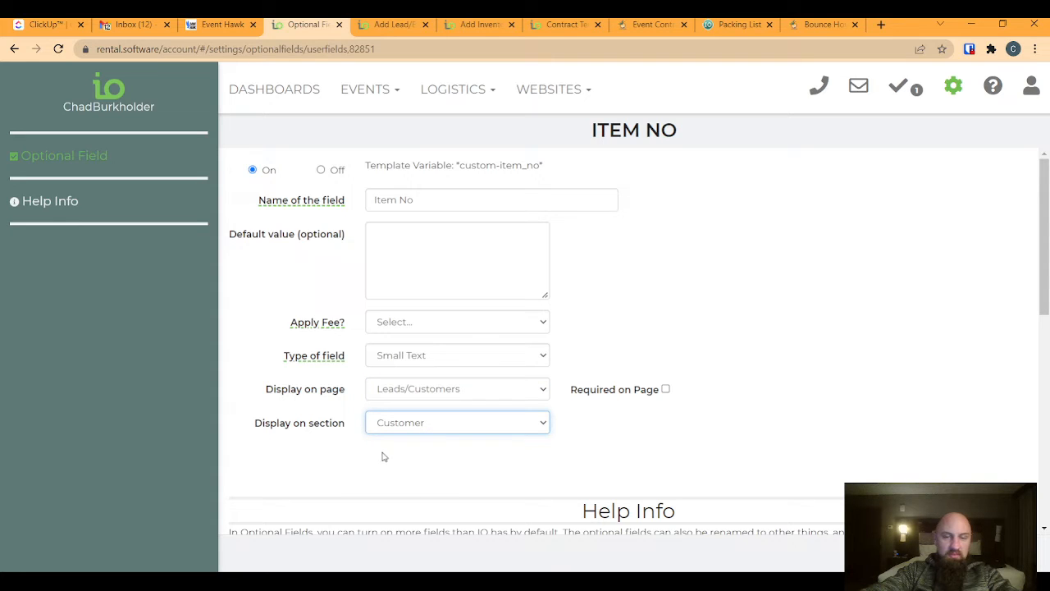
left_click(355, 456)
Set the Item No field to display on the Leads page in the Optional Fields section.
left_click(456, 392)
left_click(425, 412)
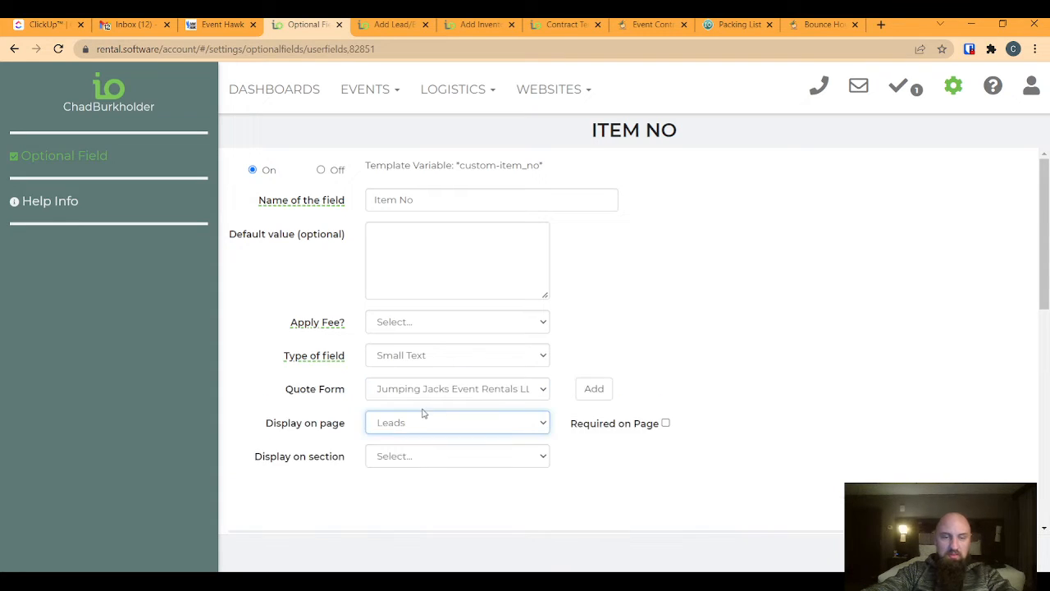
left_click(428, 457)
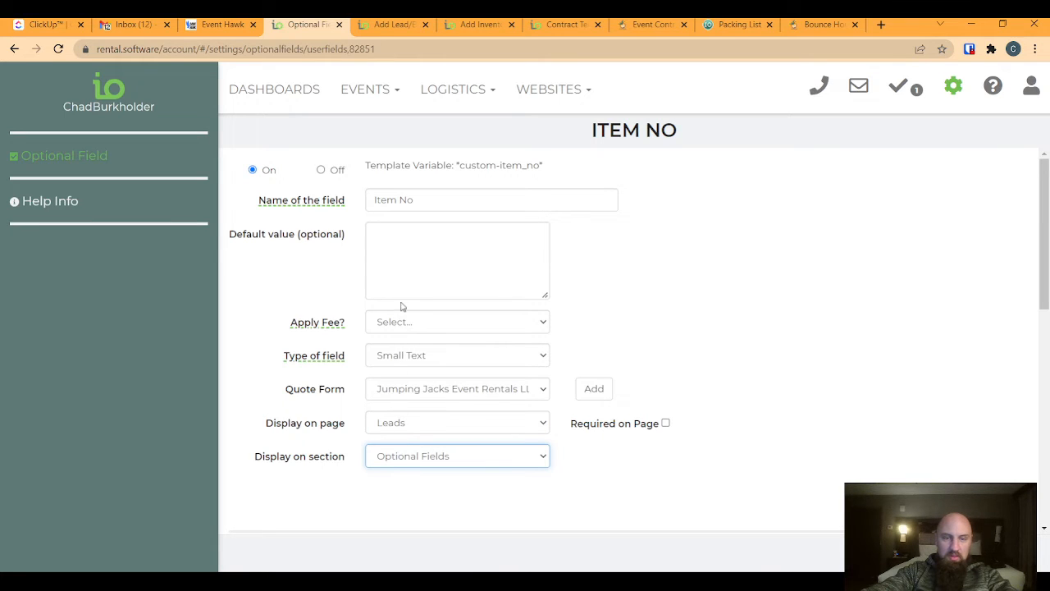
left_click(353, 487)
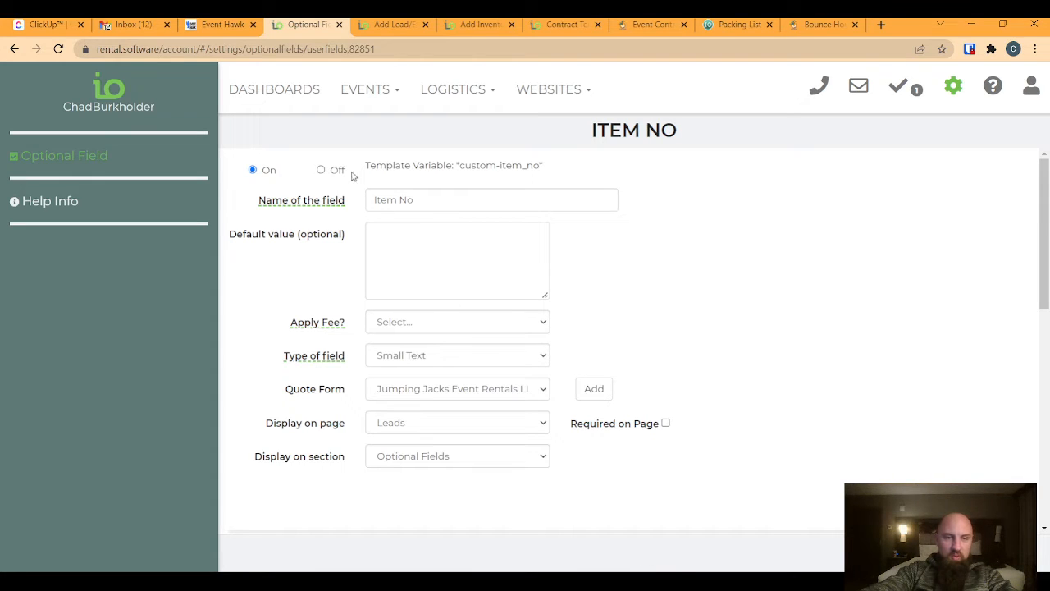
Check the contract template against the customer's event contract, examining the header, rental item rows and item dimensions.
left_click(812, 25)
left_click(566, 25)
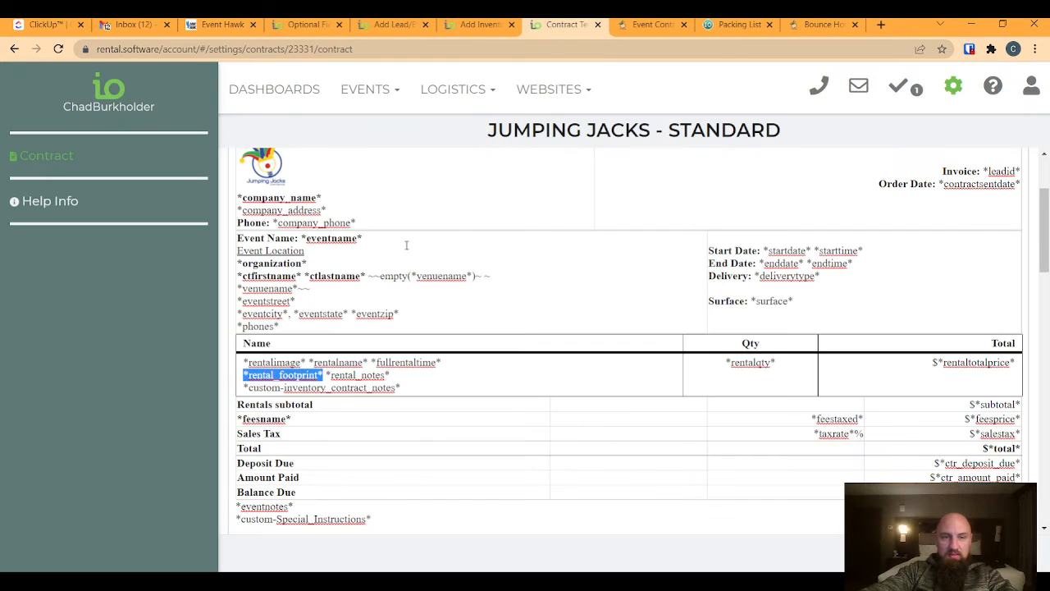
left_click(652, 25)
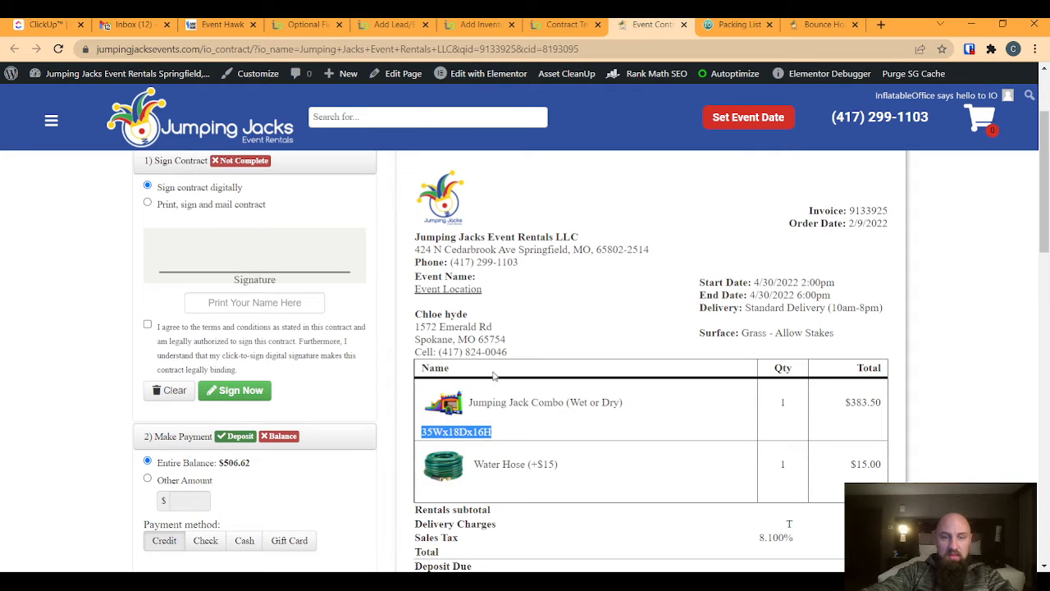
scroll(554, 265, "up", 2)
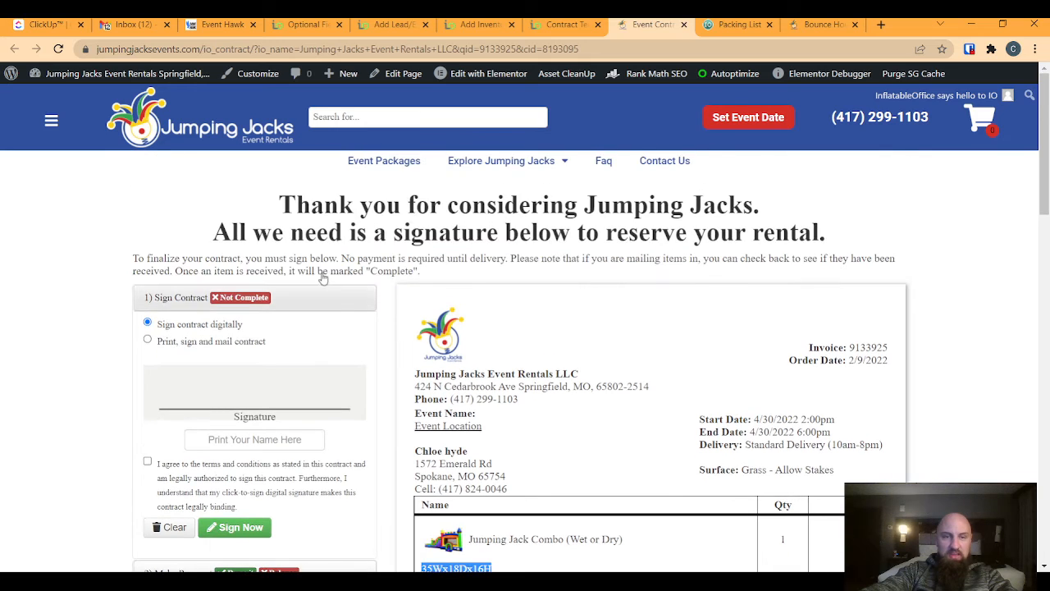
scroll(574, 412, "down", 2)
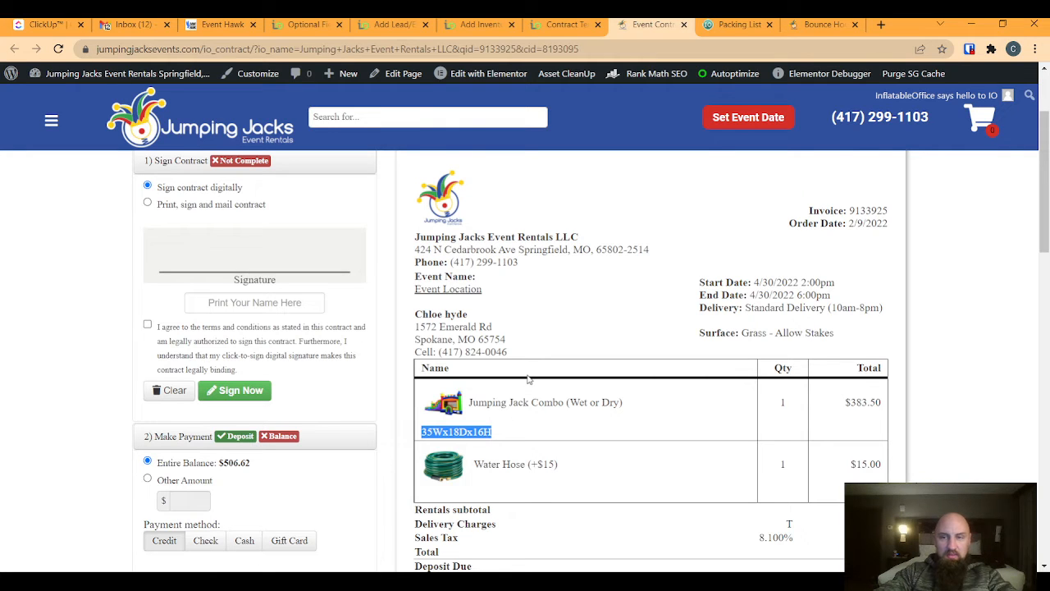
scroll(652, 365, "down", 1)
left_click(505, 362)
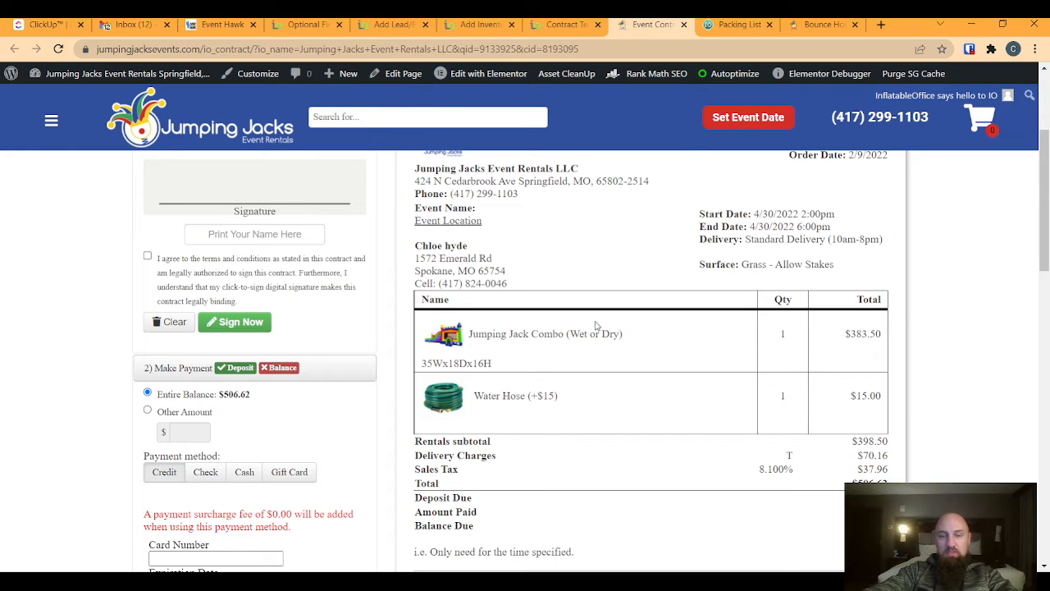
scroll(652, 328, "up", 1)
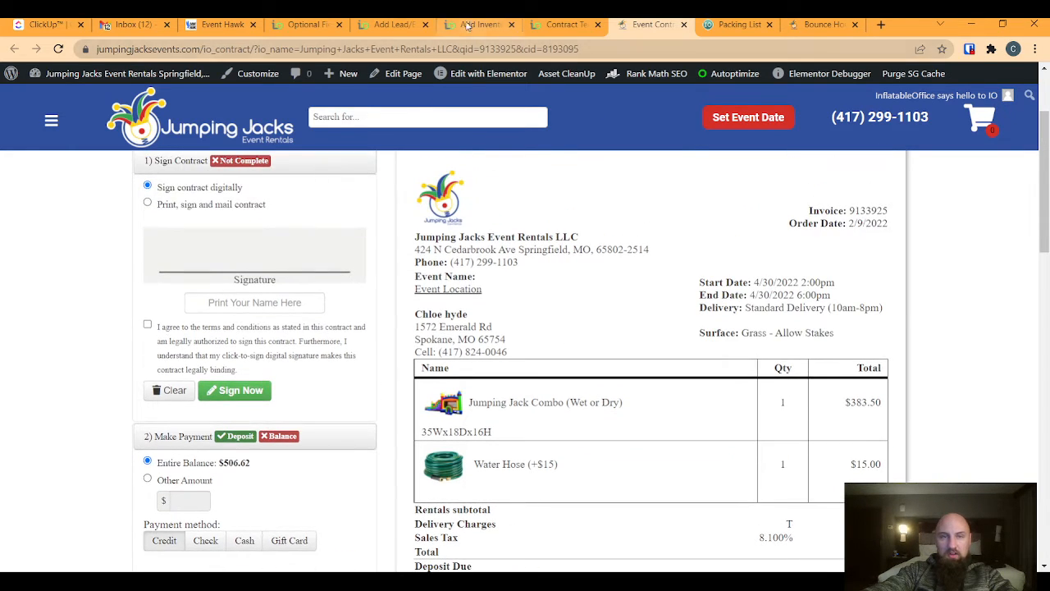
Close the Add Inventory page and open the website's checkout page from the rental software.
left_click(511, 25)
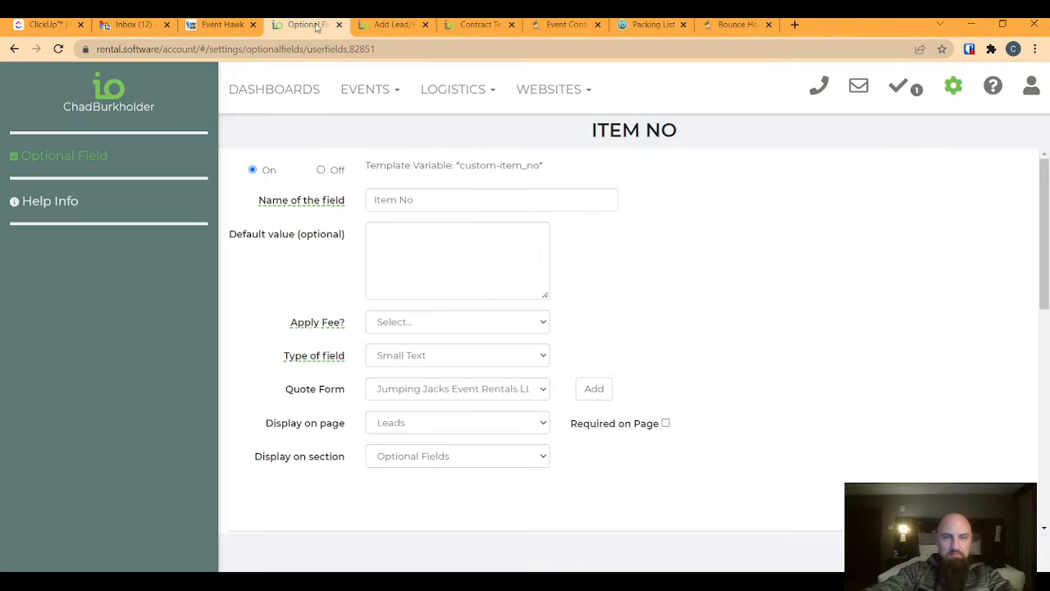
left_click(320, 24)
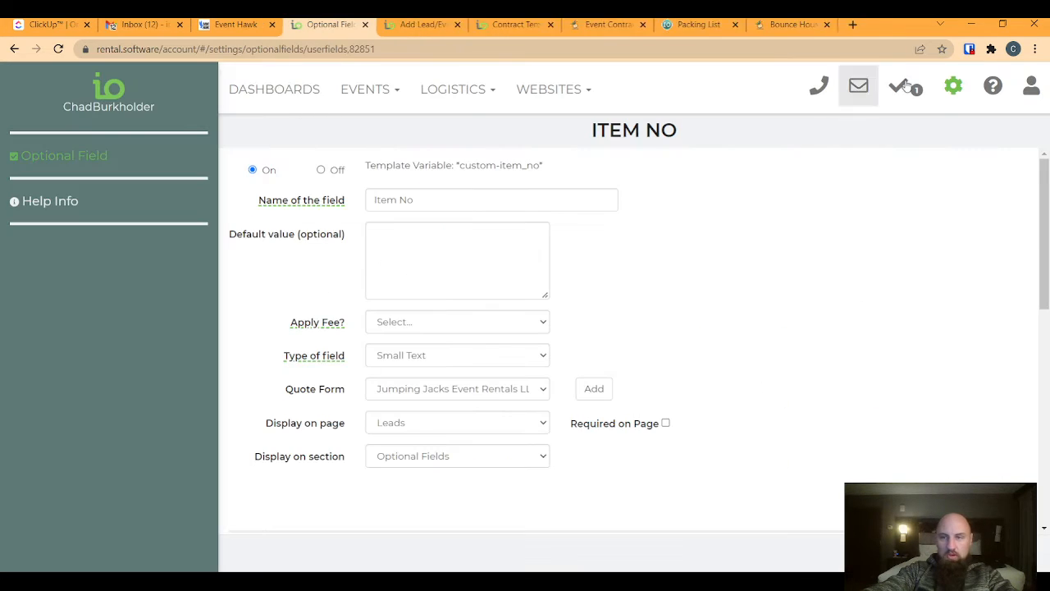
left_click(951, 87)
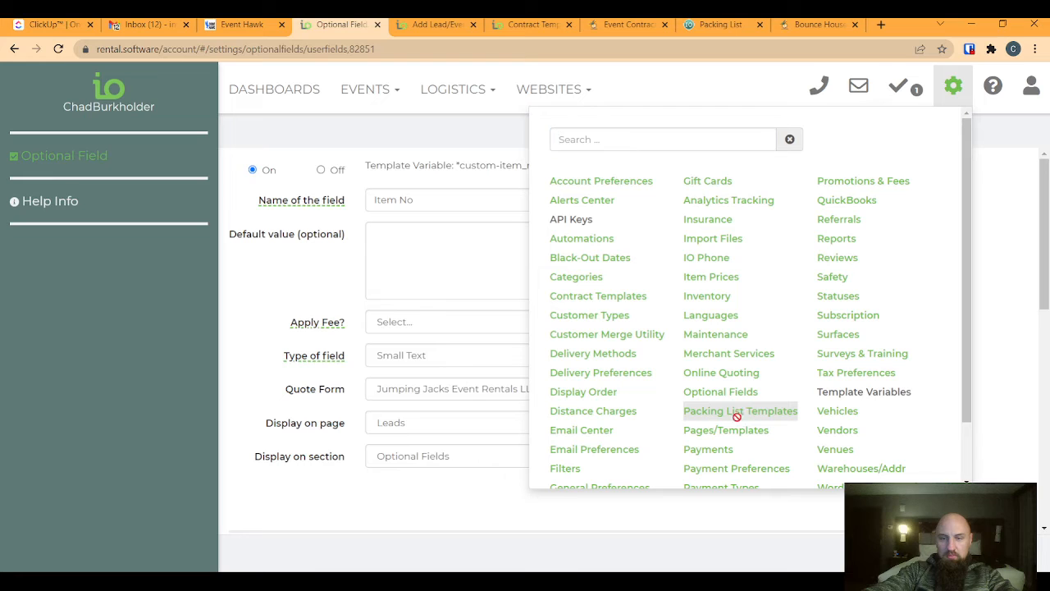
left_click(575, 89)
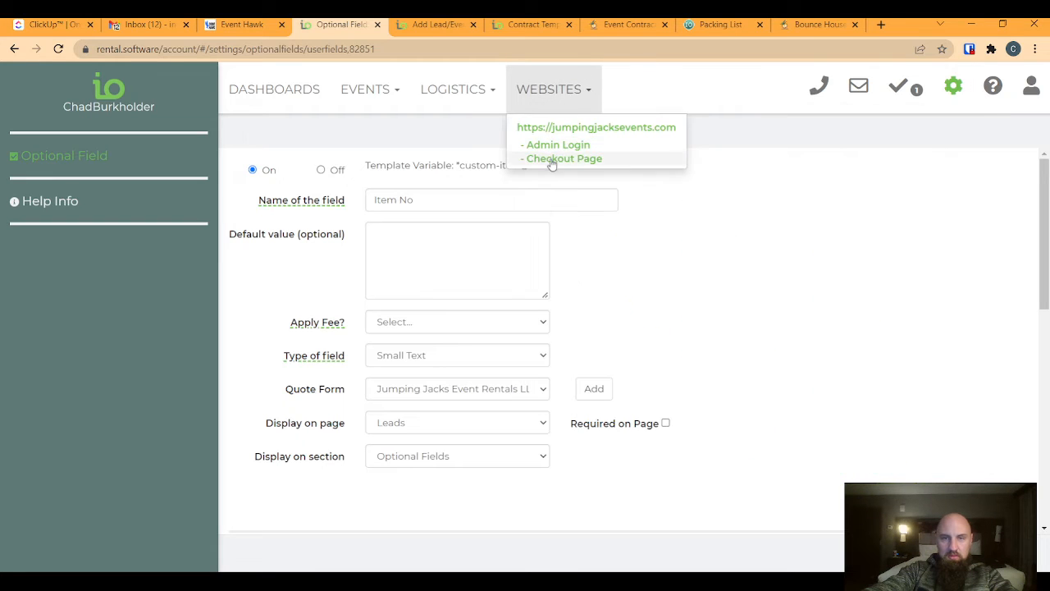
left_click(552, 160)
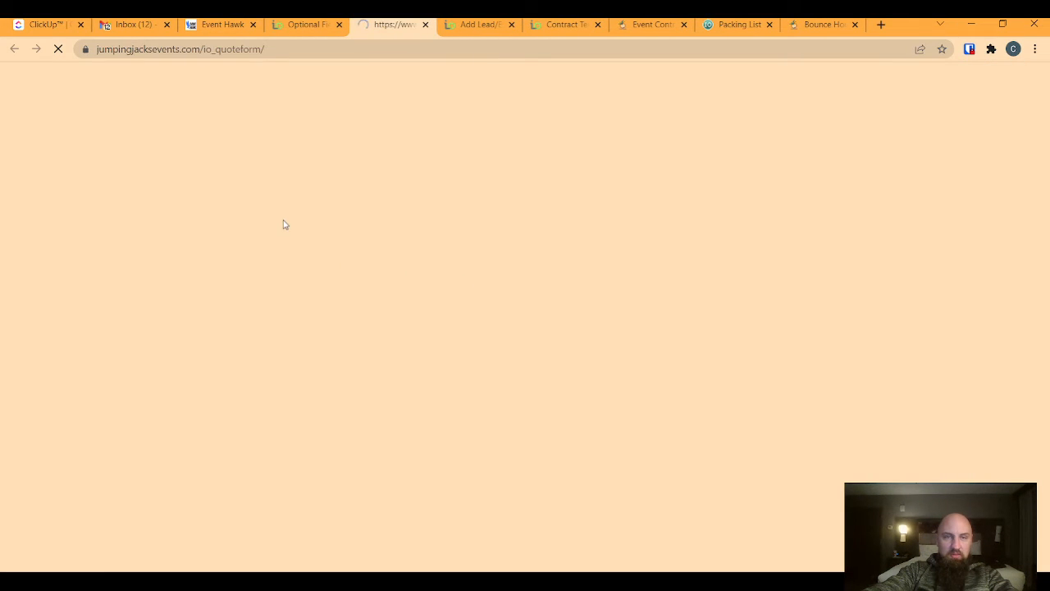
Expand Event Details on the website quote form and look over its fields through Special Instructions.
scroll(303, 383, "down", 3)
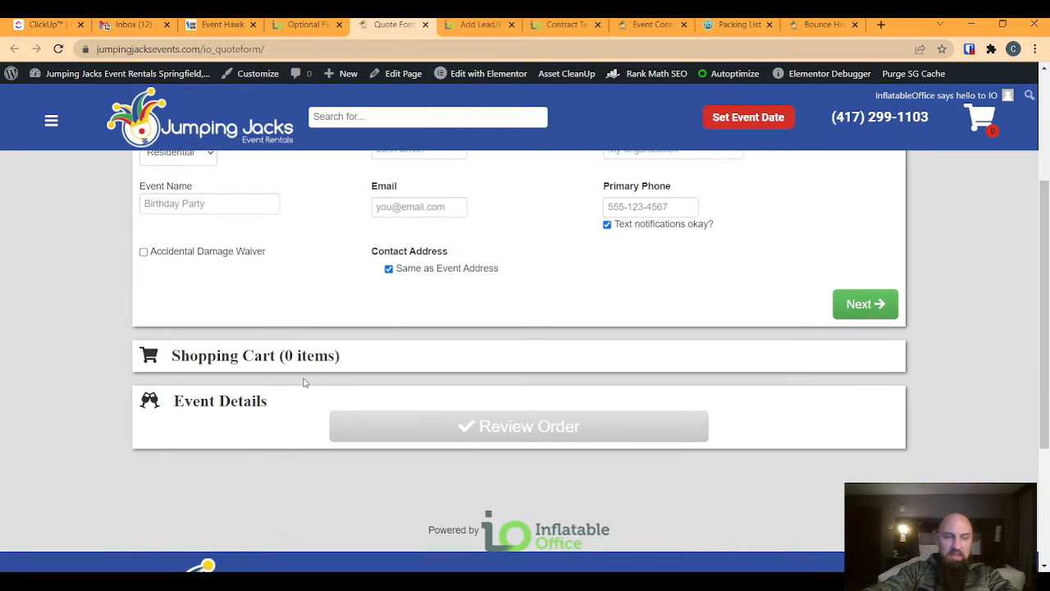
left_click(217, 400)
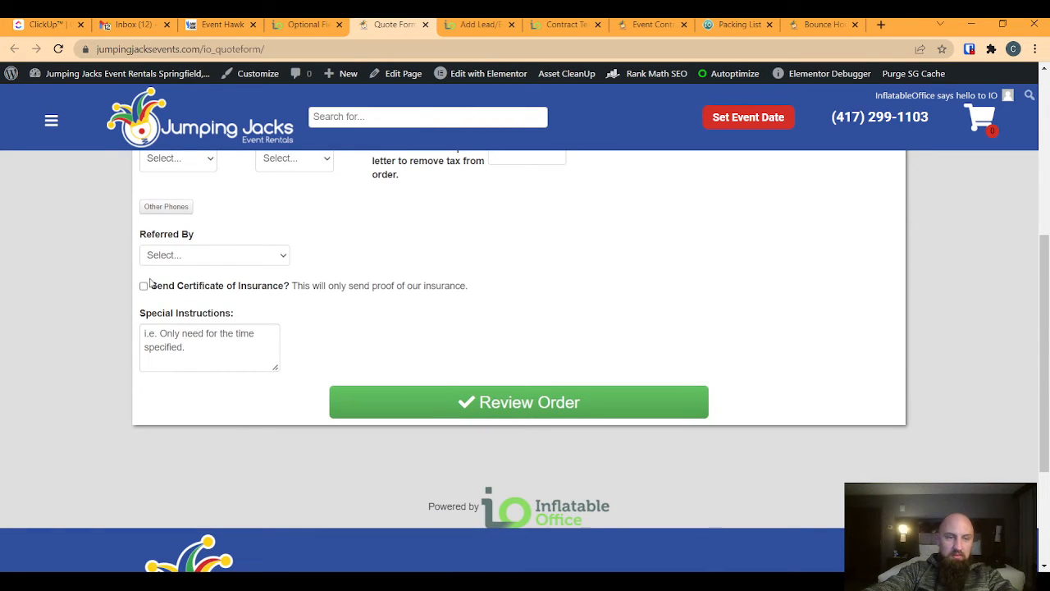
scroll(529, 335, "up", 1)
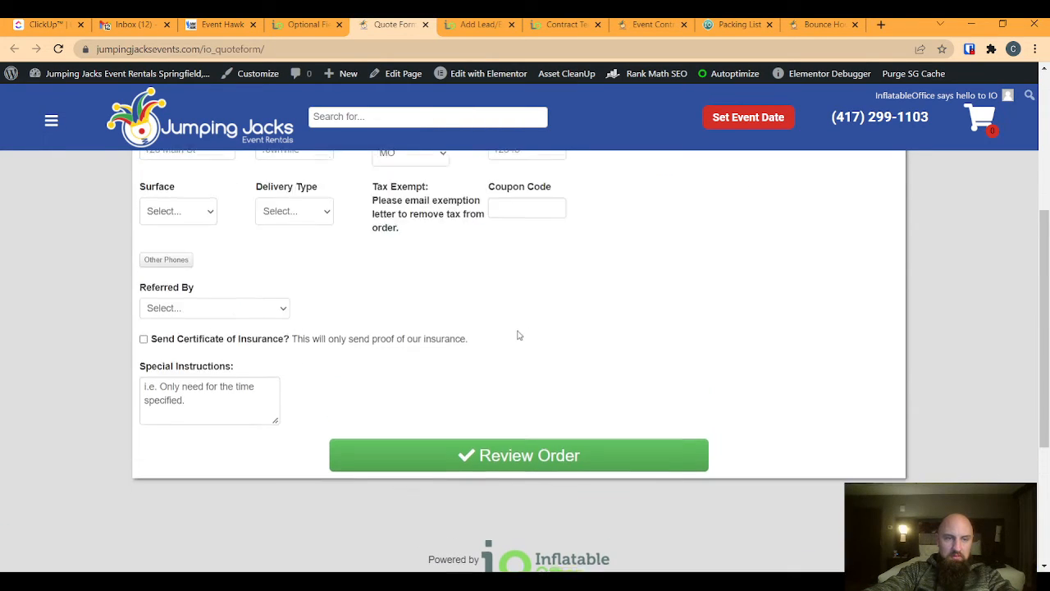
scroll(470, 251, "up", 1)
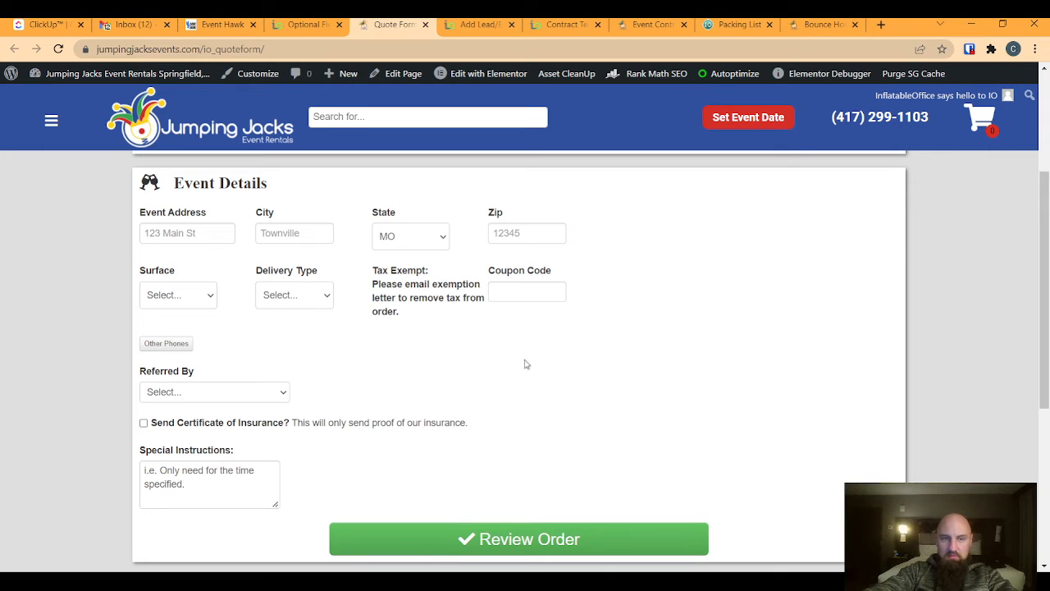
Close the website quote form and the Add Lead/Event page.
left_click(425, 25)
left_click(398, 25)
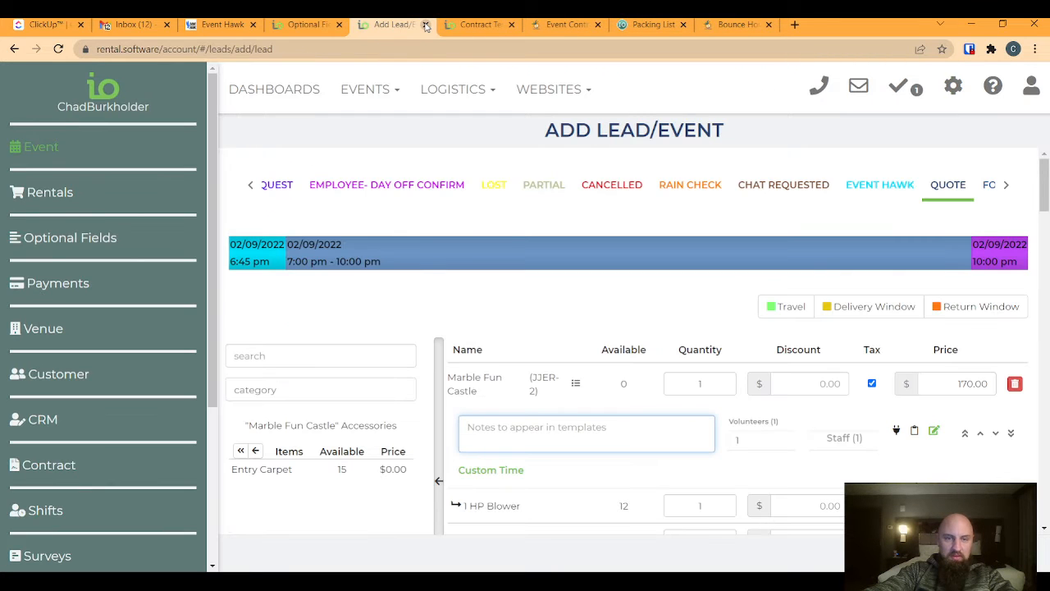
left_click(425, 25)
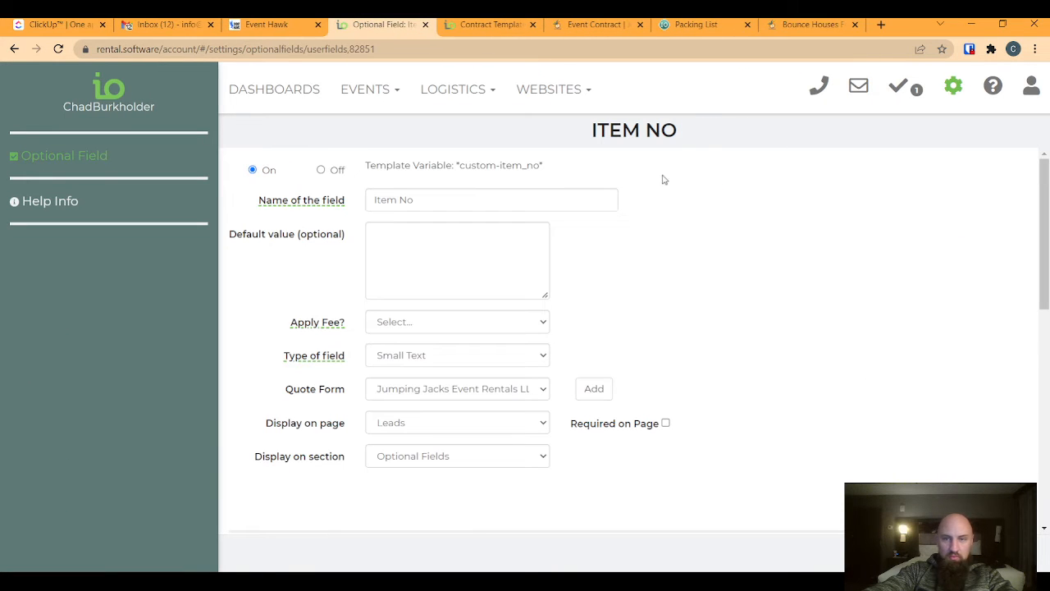
Open the Promotions & Fees settings, discarding the unsaved Item No changes.
left_click(951, 85)
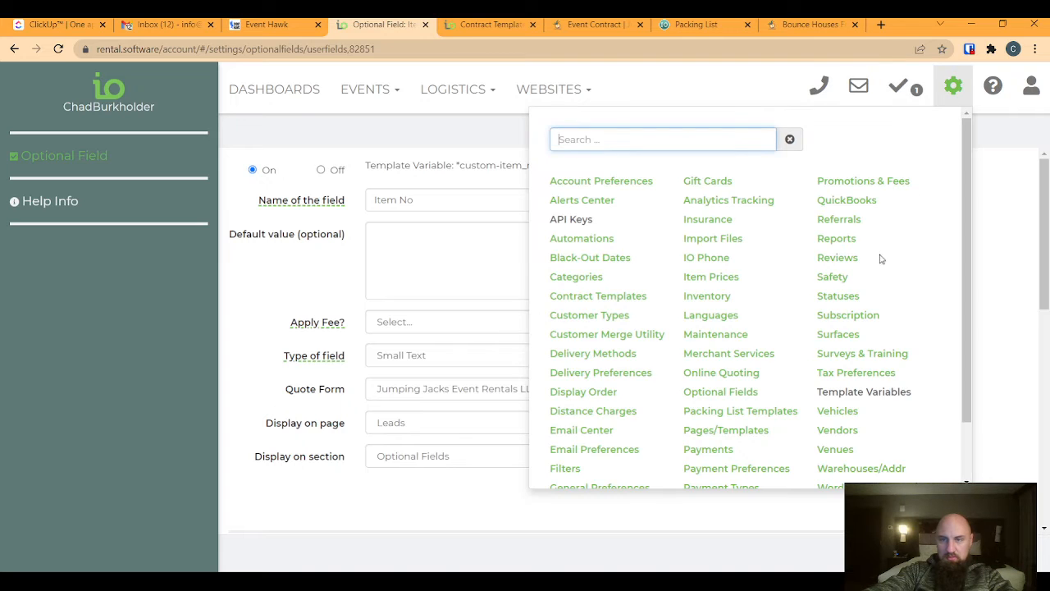
left_click(861, 185)
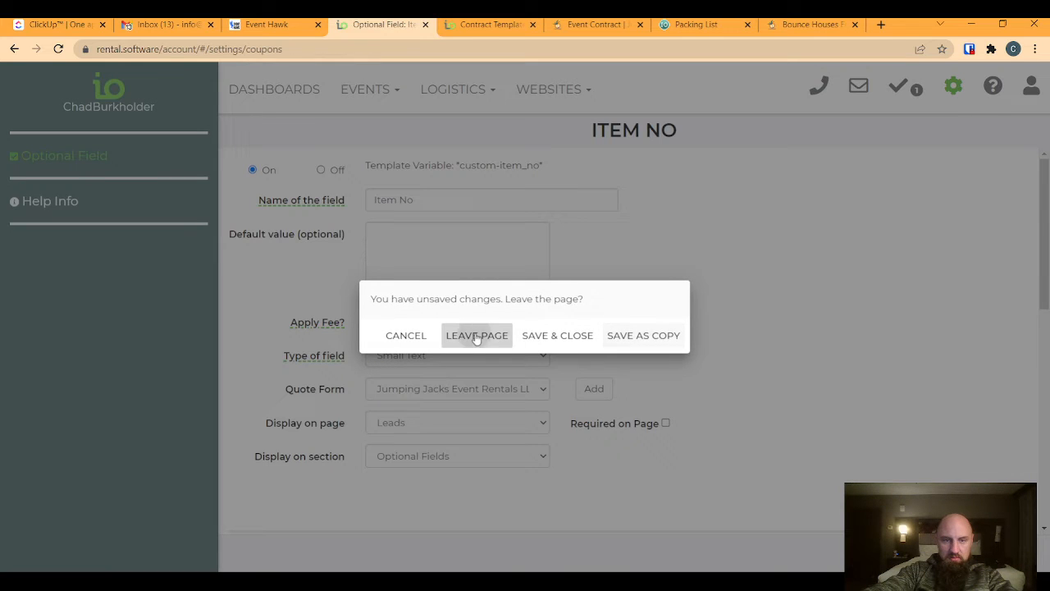
left_click(476, 336)
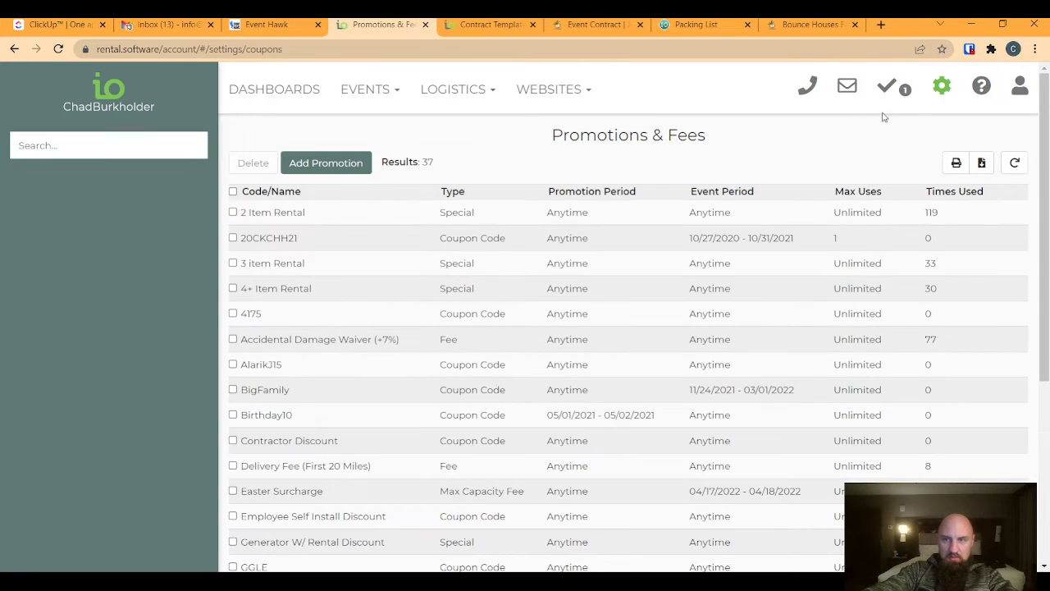
Open the Accidental Damage Waiver optional field, leave it without saving, and reopen it to examine its fee and quote form settings.
left_click(941, 87)
left_click(702, 391)
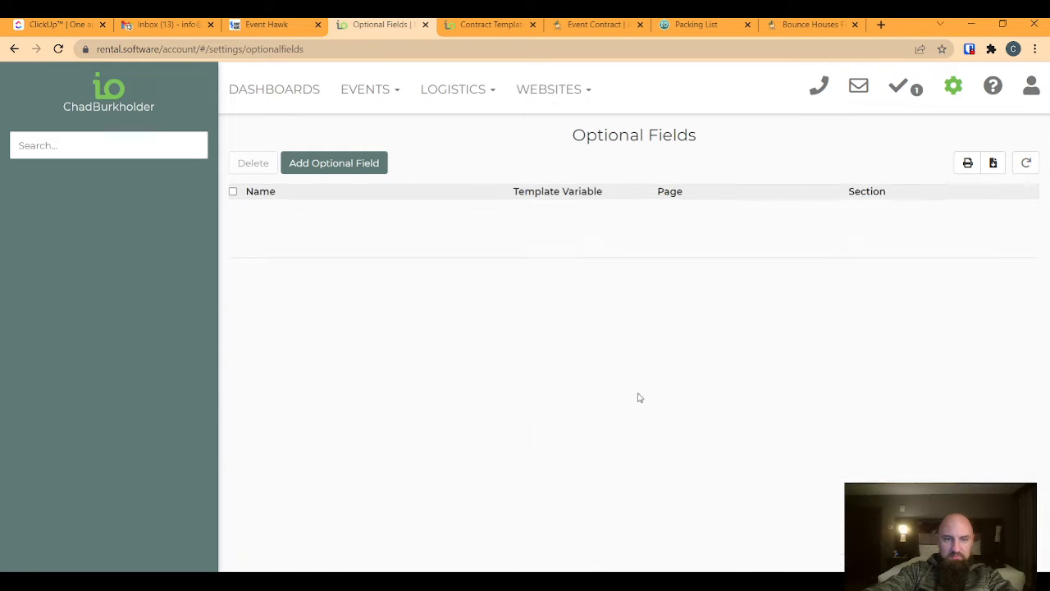
left_click(331, 213)
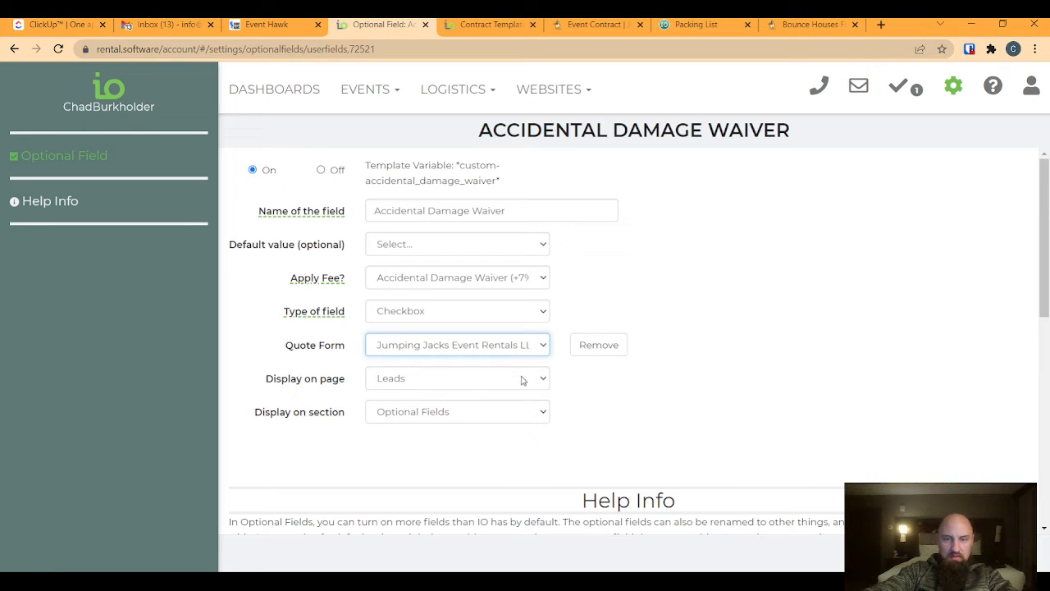
key("Escape")
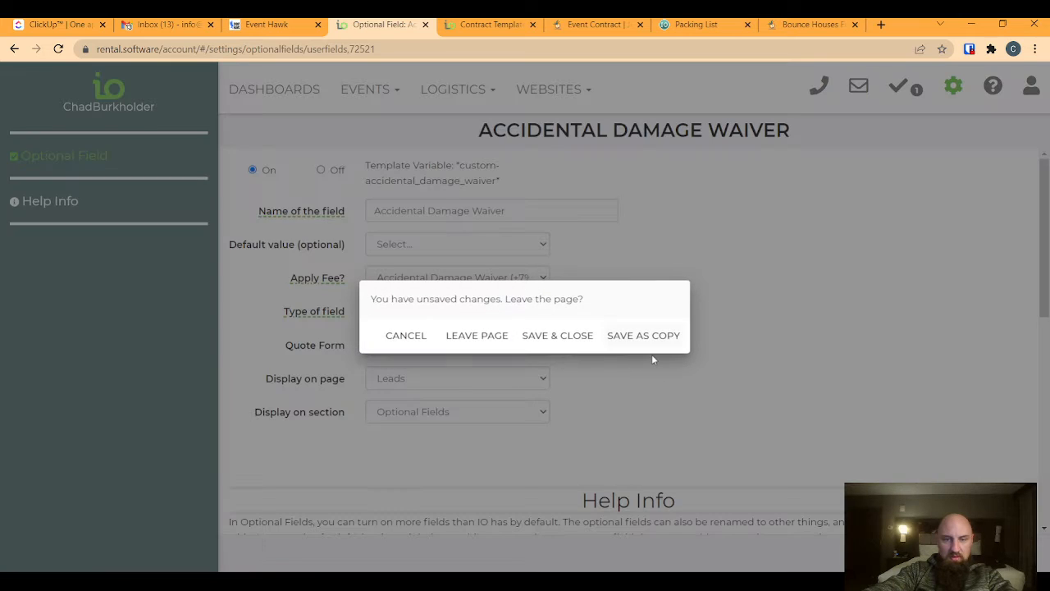
left_click(480, 335)
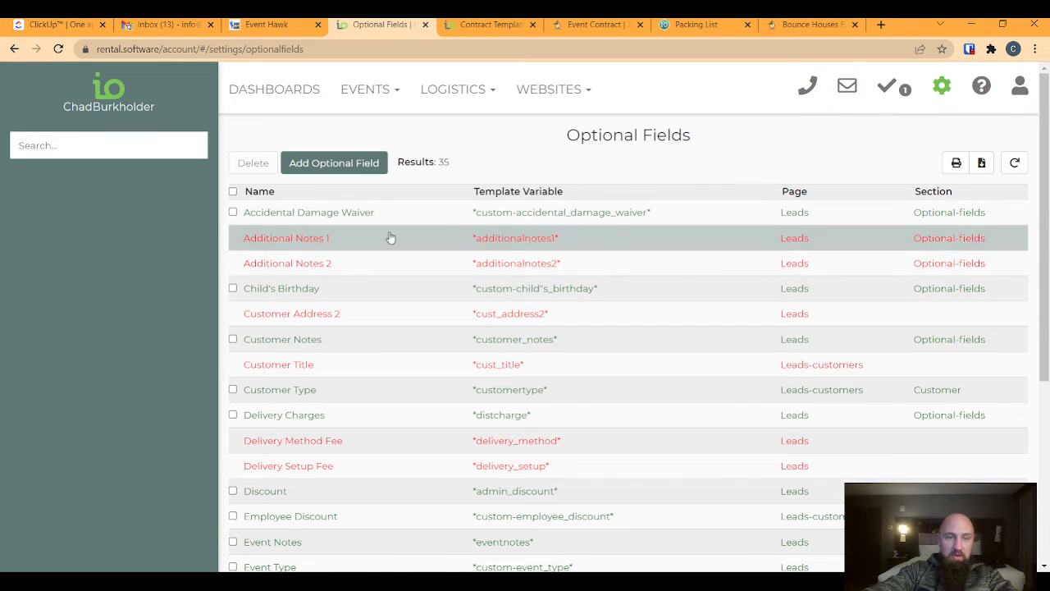
left_click(328, 212)
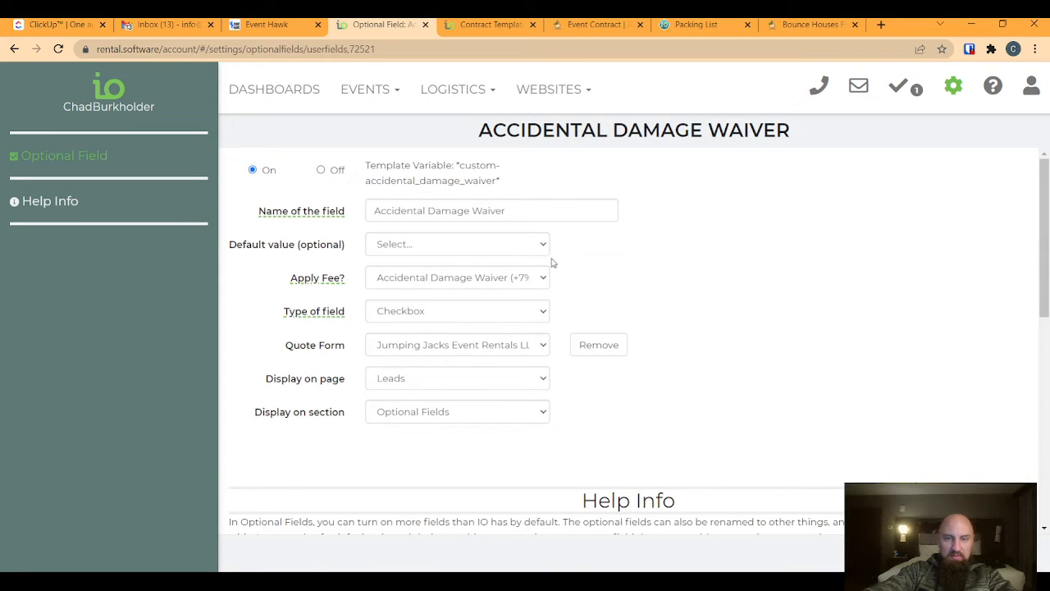
Leave the Accidental Damage Waiver optional field and open the WP Checkout template in the Pages/Templates settings.
key("alt+Left")
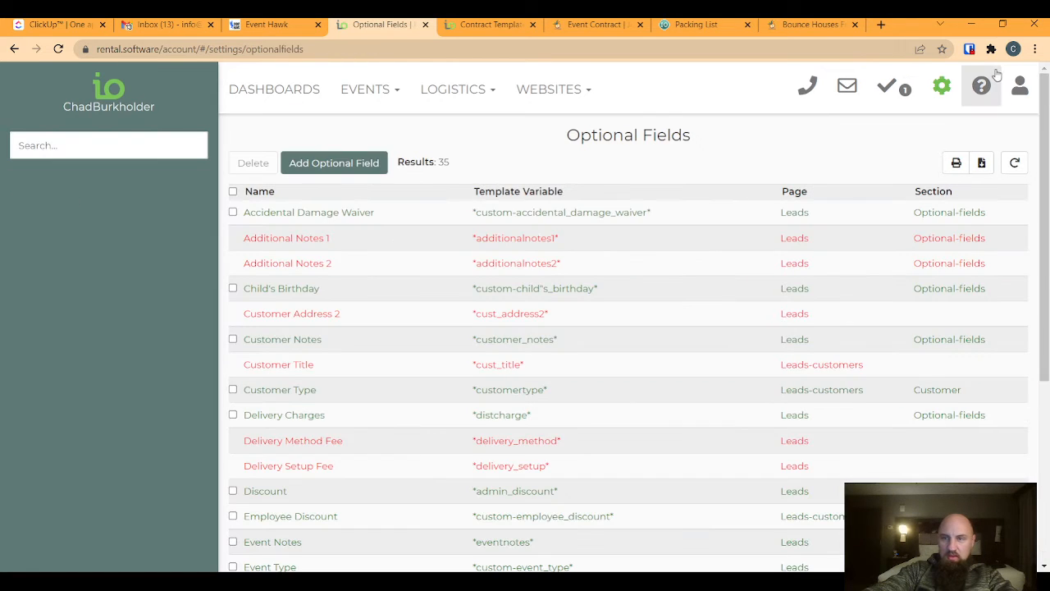
left_click(942, 89)
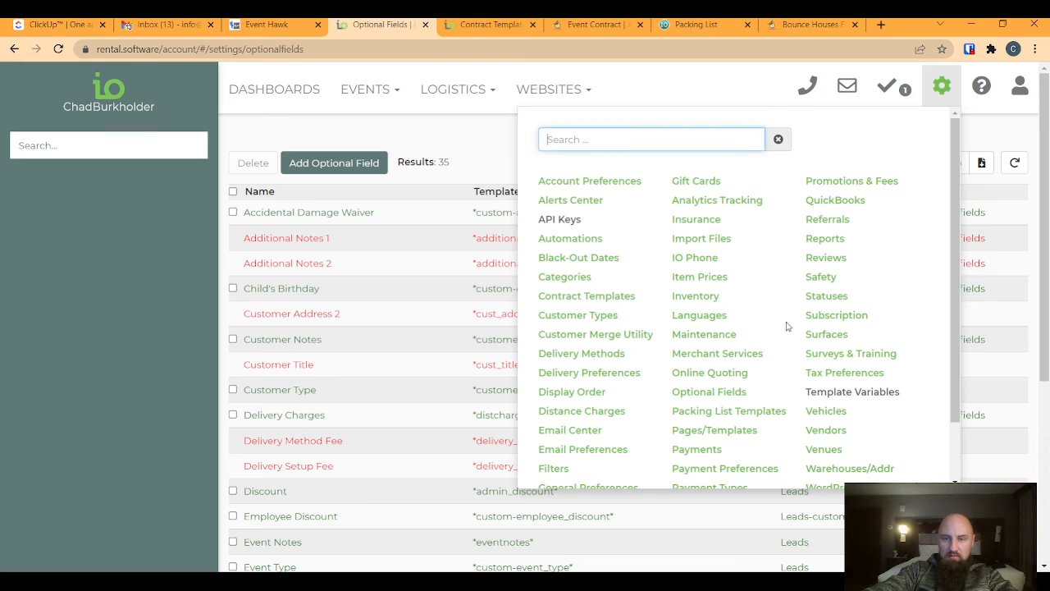
left_click(693, 432)
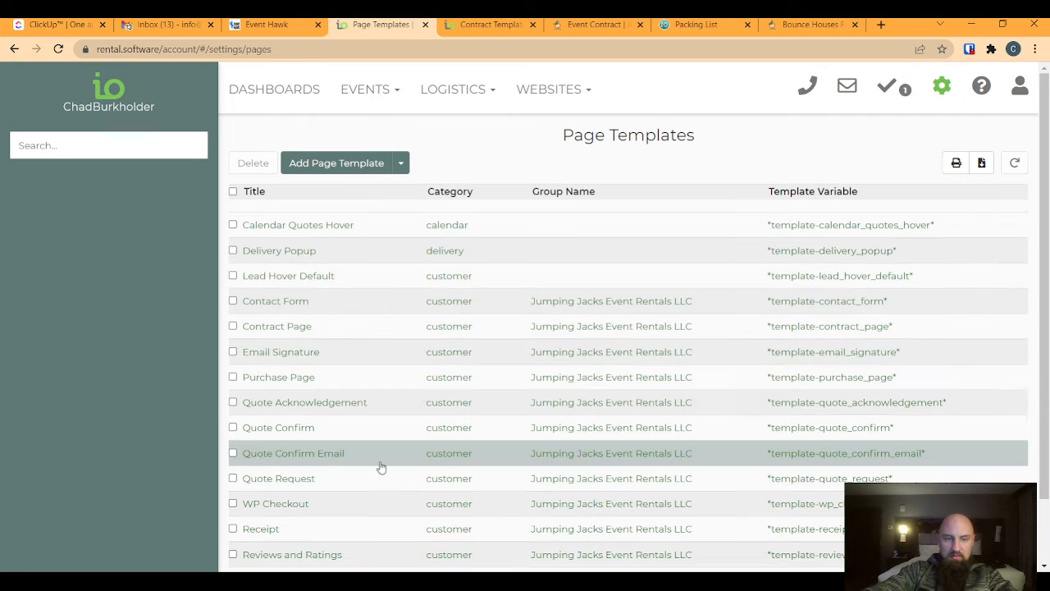
left_click(279, 510)
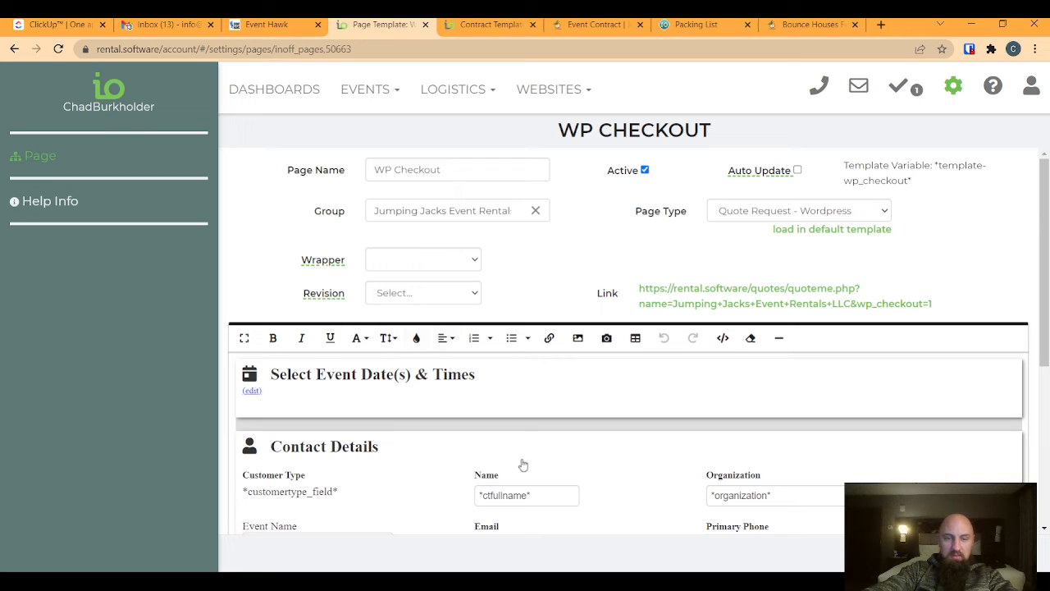
Look over the WP Checkout page layout, examining where the Accidental Damage Waiver checkbox sits in Contact Details.
scroll(489, 454, "down", 1)
scroll(354, 435, "down", 2)
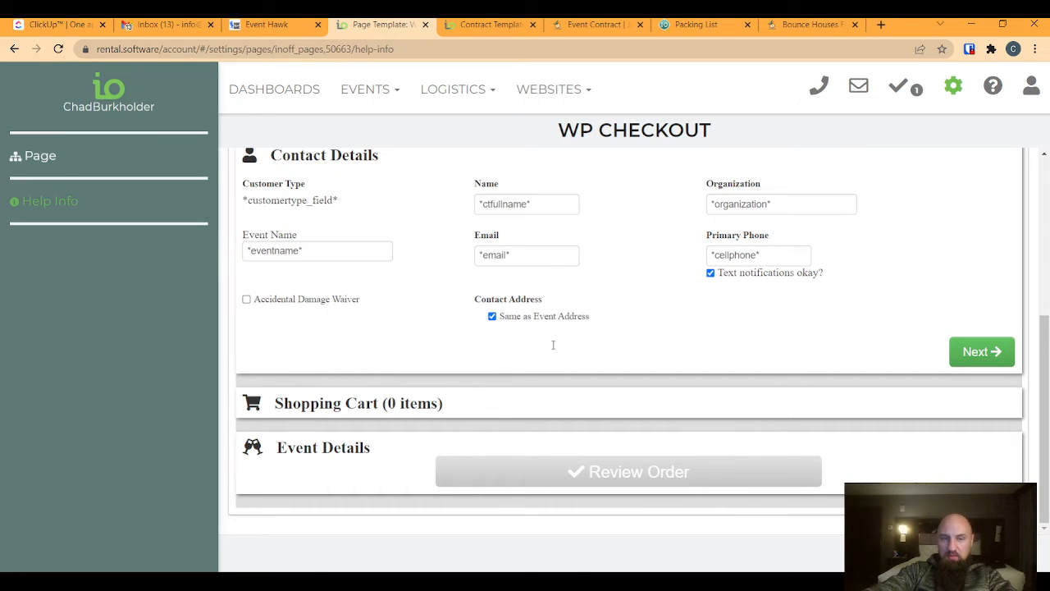
scroll(553, 345, "up", 1)
scroll(697, 338, "down", 1)
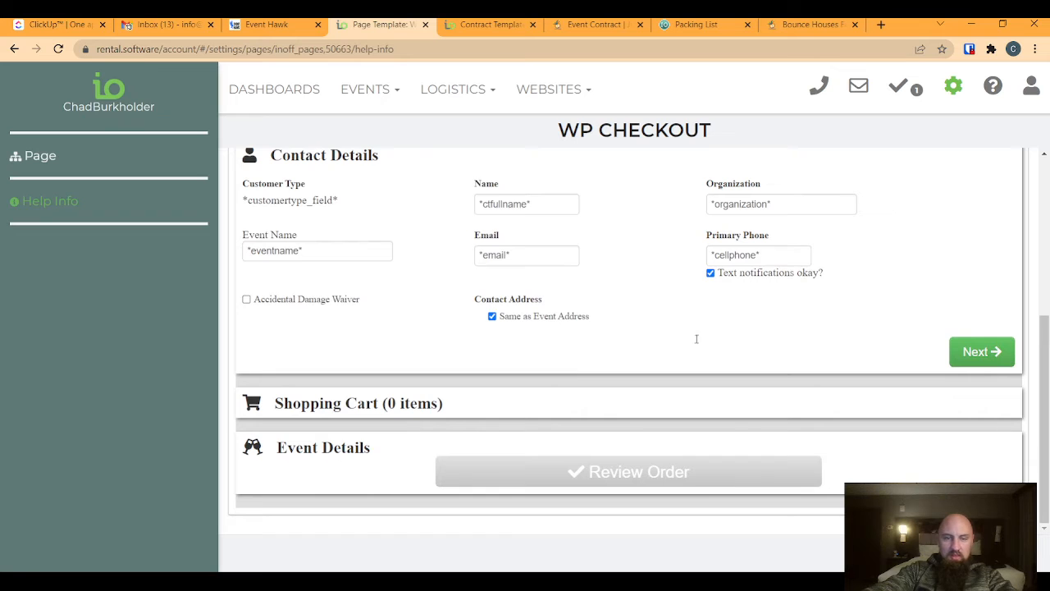
scroll(696, 338, "up", 3)
scroll(549, 438, "down", 3)
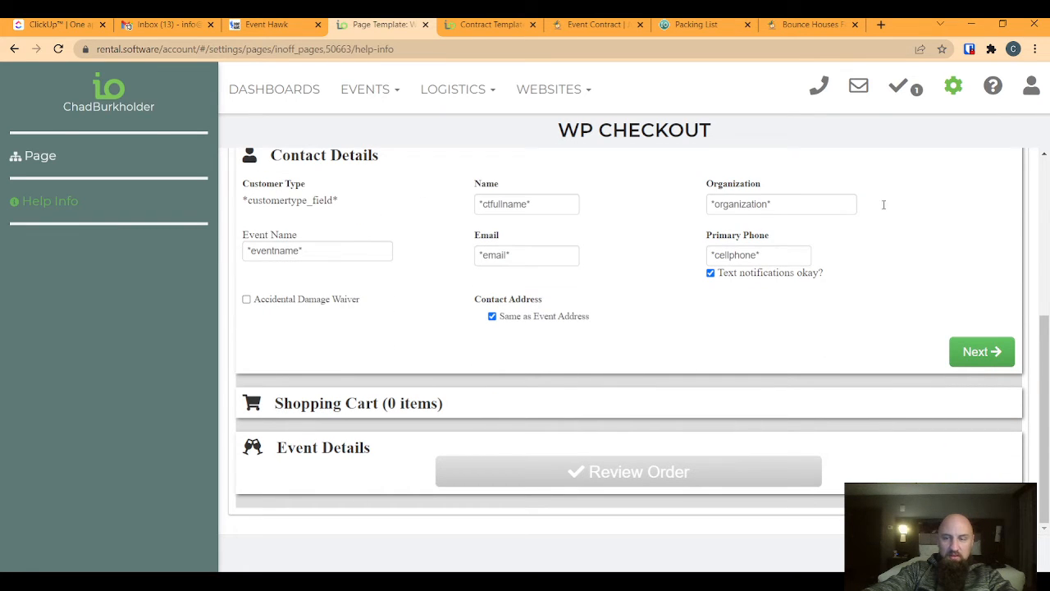
scroll(883, 204, "up", 3)
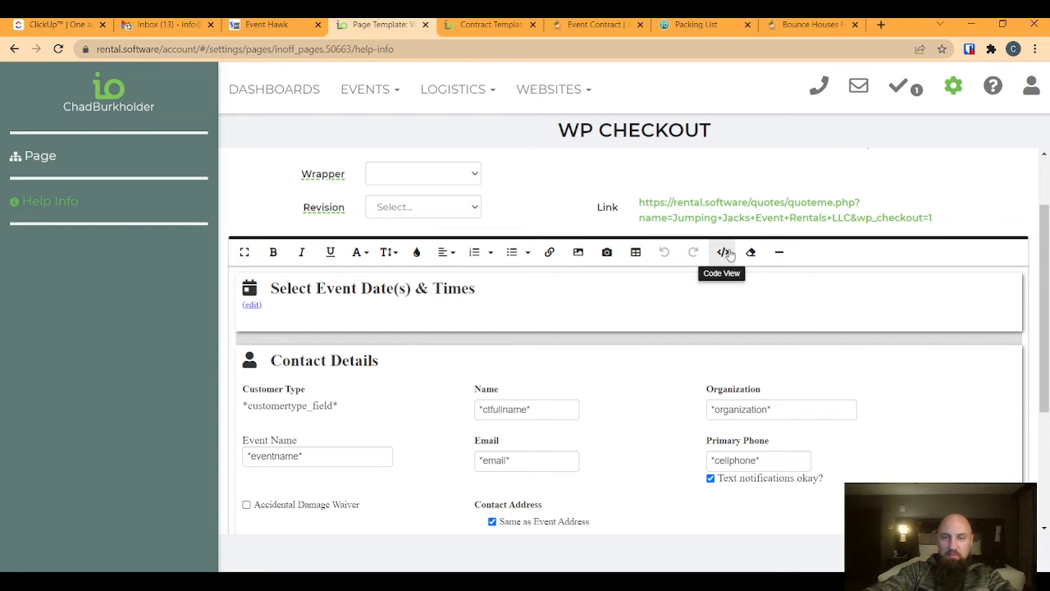
Show the WP Checkout template's source code and search it for "accident".
left_click(726, 253)
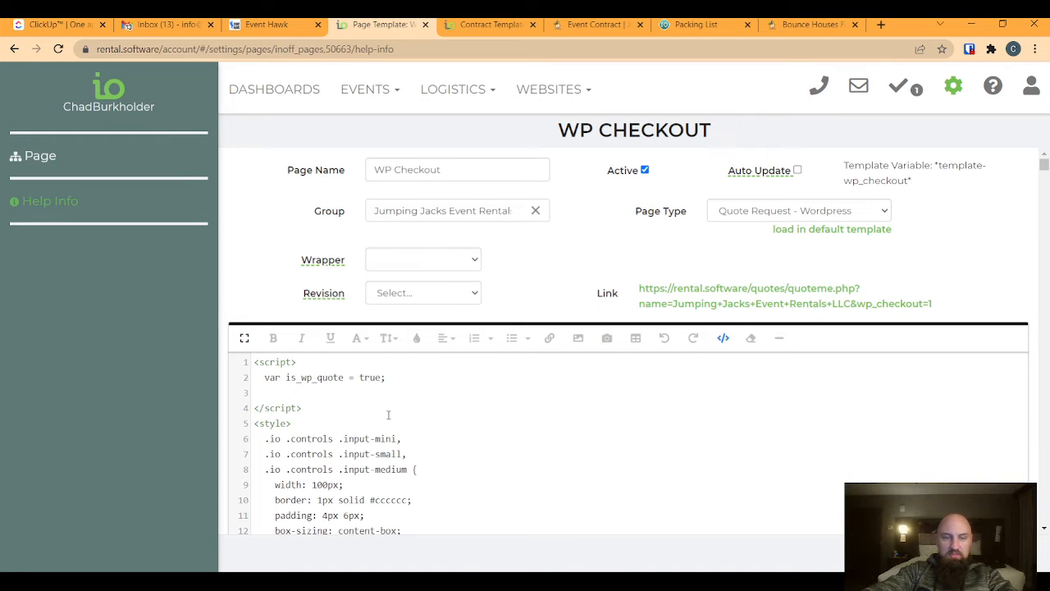
scroll(497, 462, "down", 3)
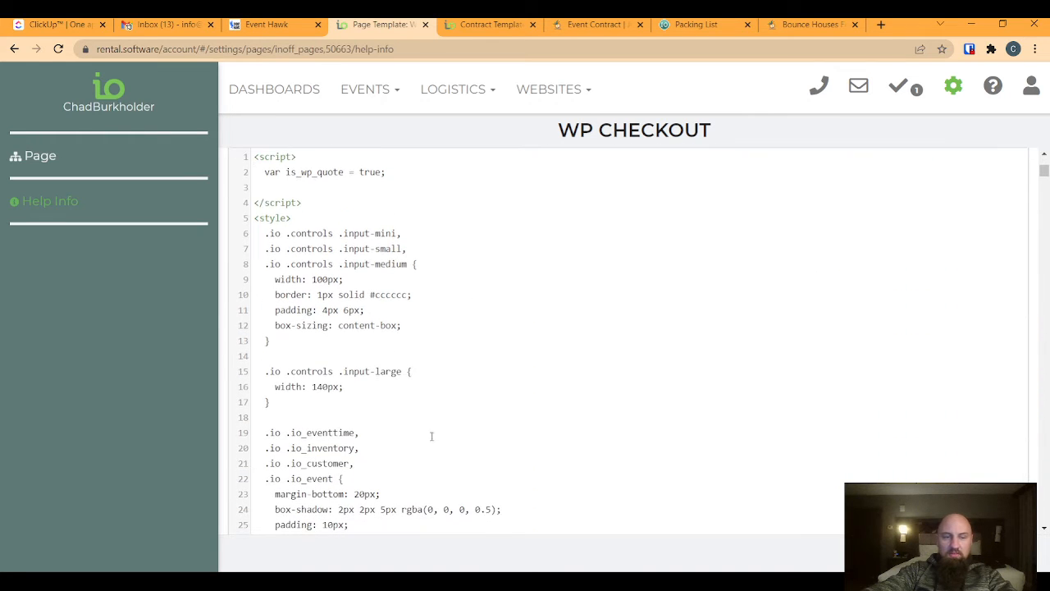
scroll(389, 392, "down", 5)
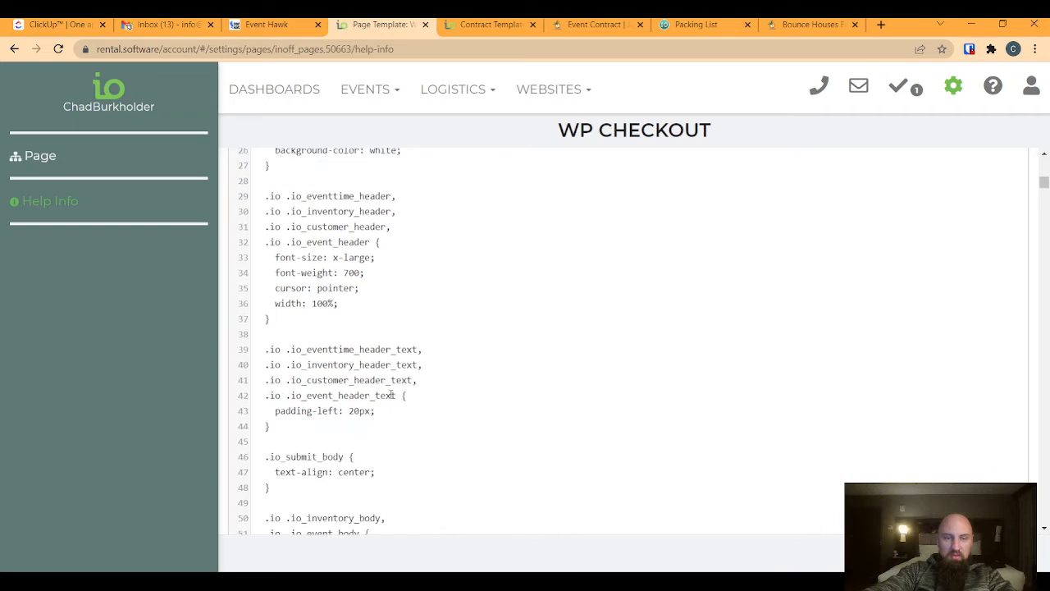
scroll(608, 291, "up", 5)
scroll(609, 291, "up", 3)
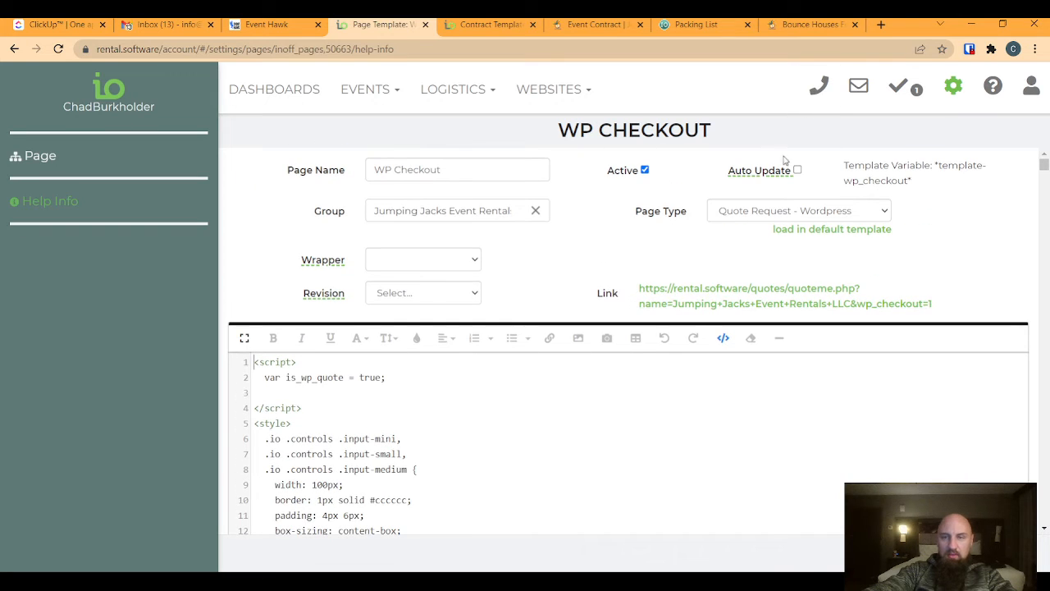
key("ctrl+f")
mouse_move(734, 168)
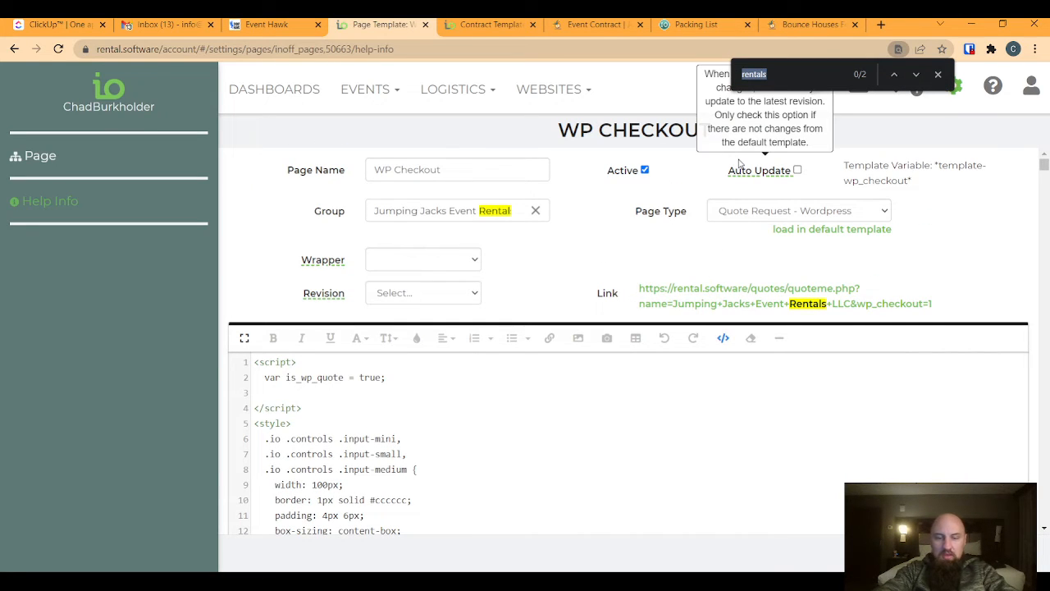
type("accident")
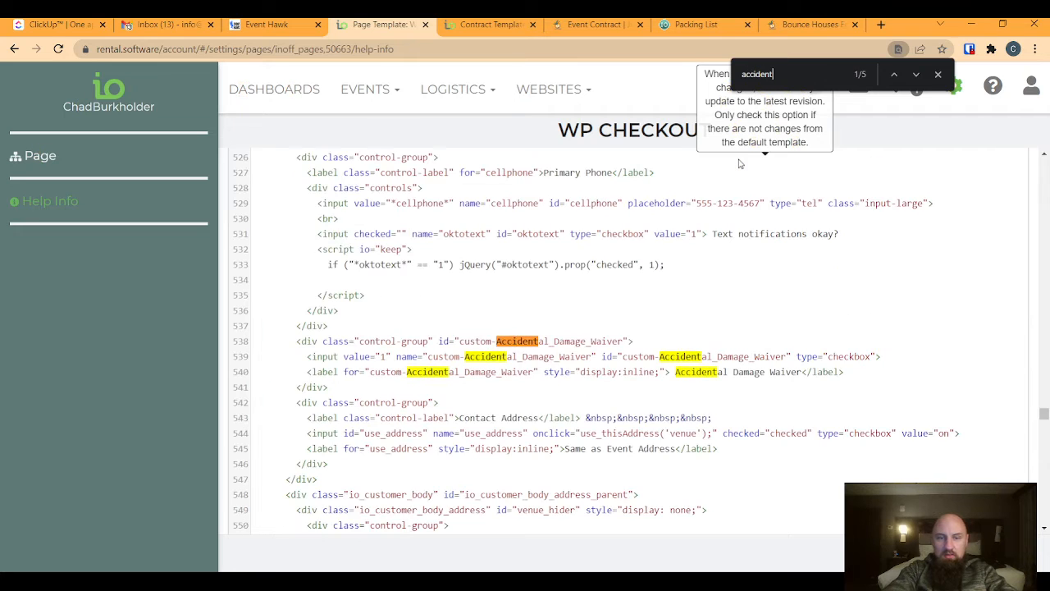
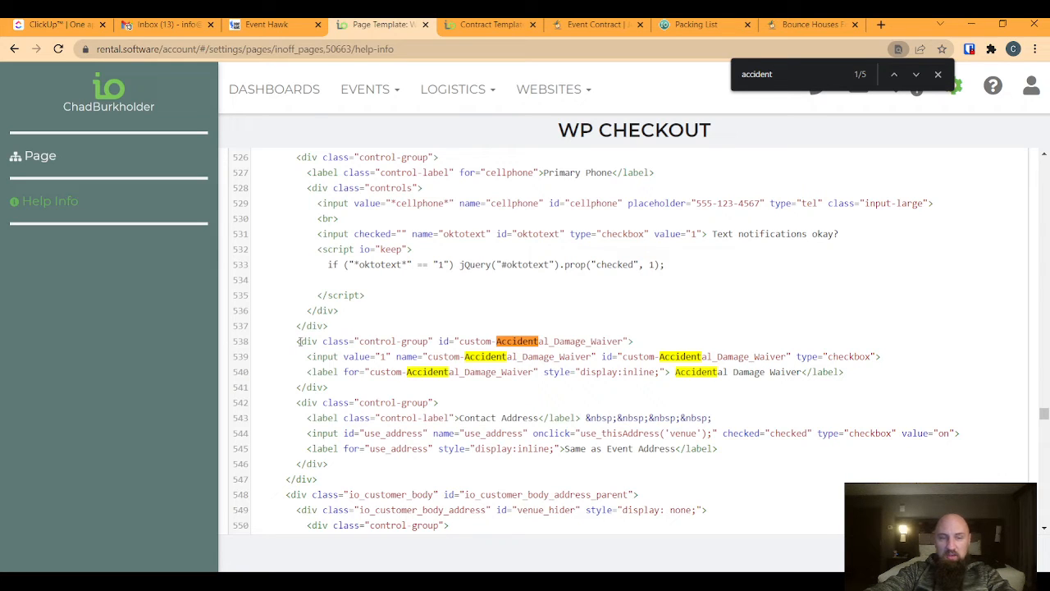
Copy the Accidental Damage Waiver control-group div, then remove it and its leftover blank line from above the Contact Address block.
left_click_drag(303, 341, 317, 340)
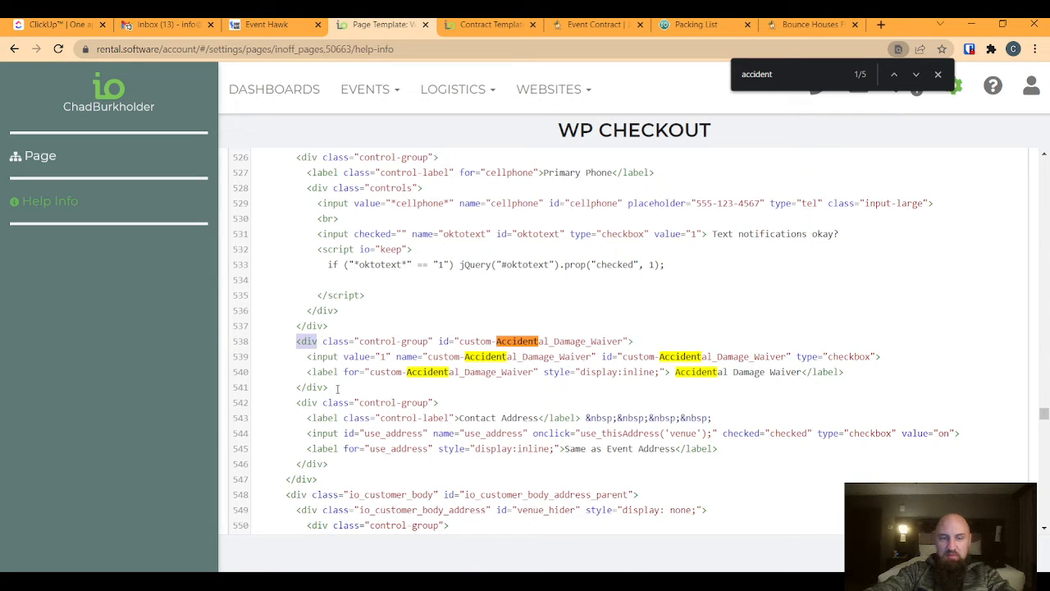
left_click(308, 386)
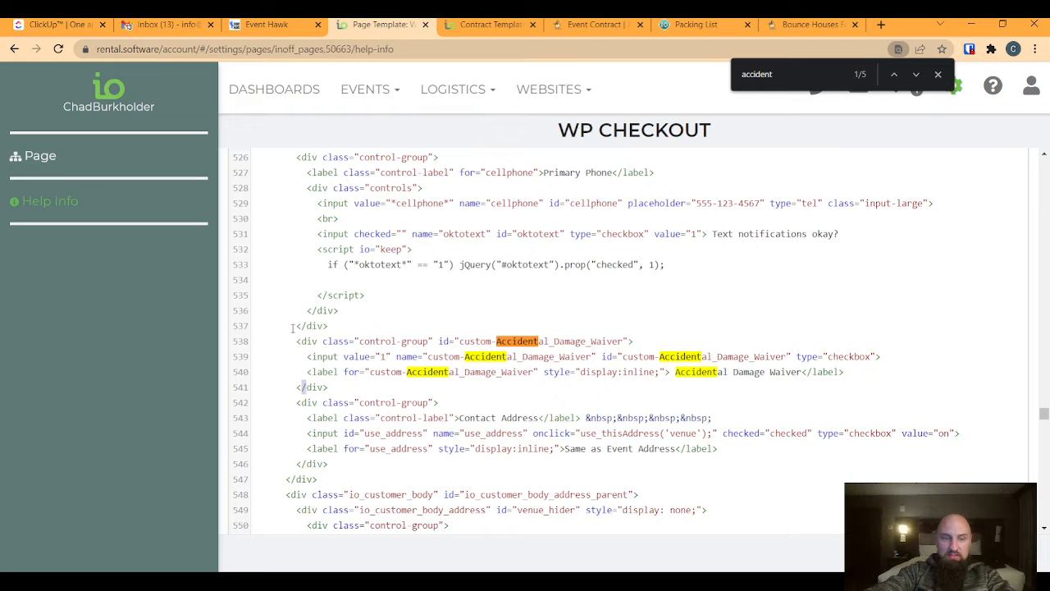
left_click_drag(296, 340, 334, 382)
key("ctrl+c")
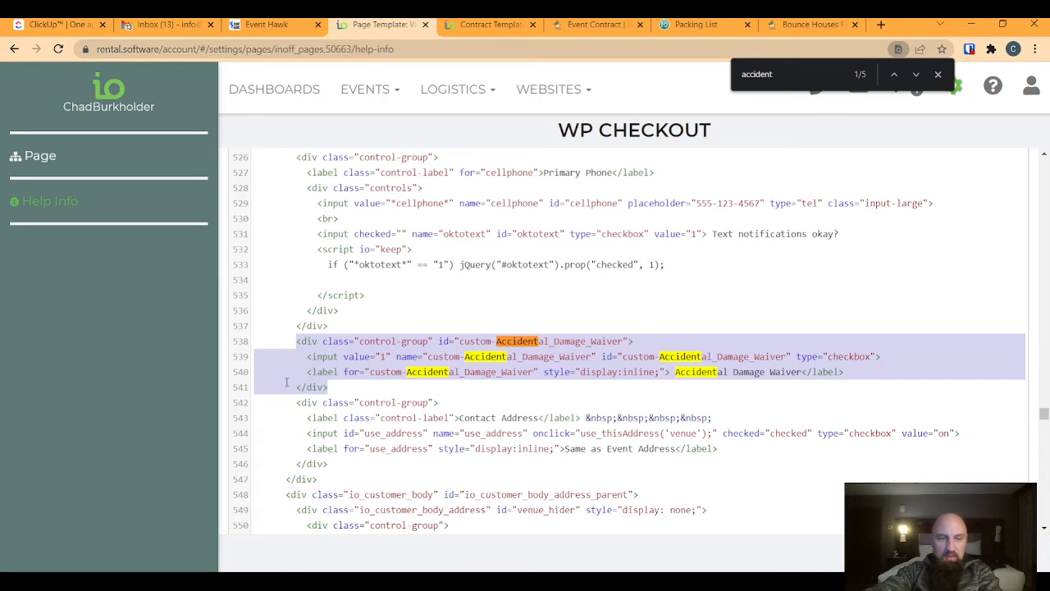
key("Delete")
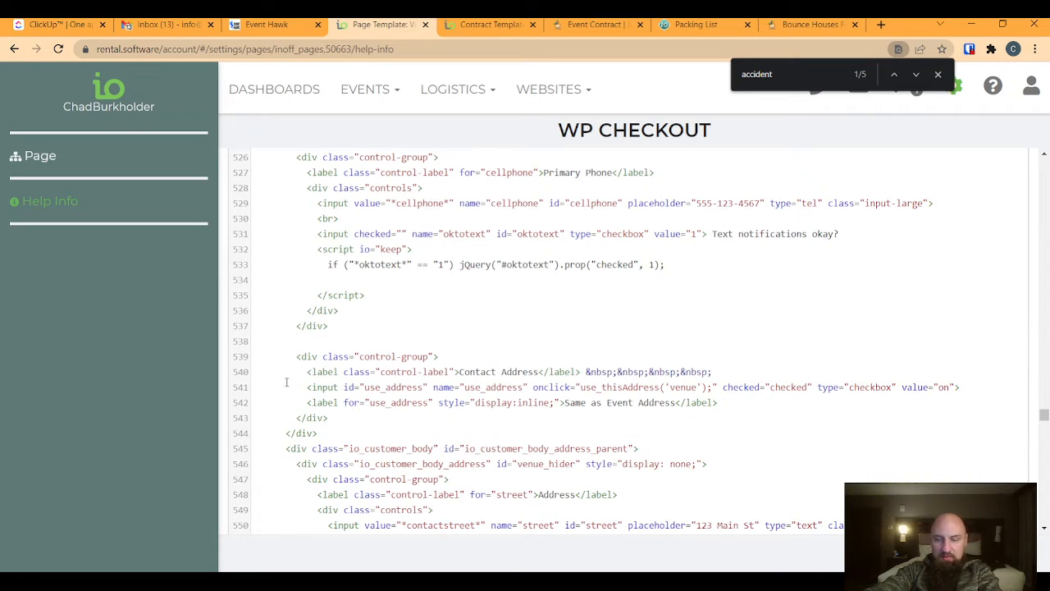
key("BackSpace")
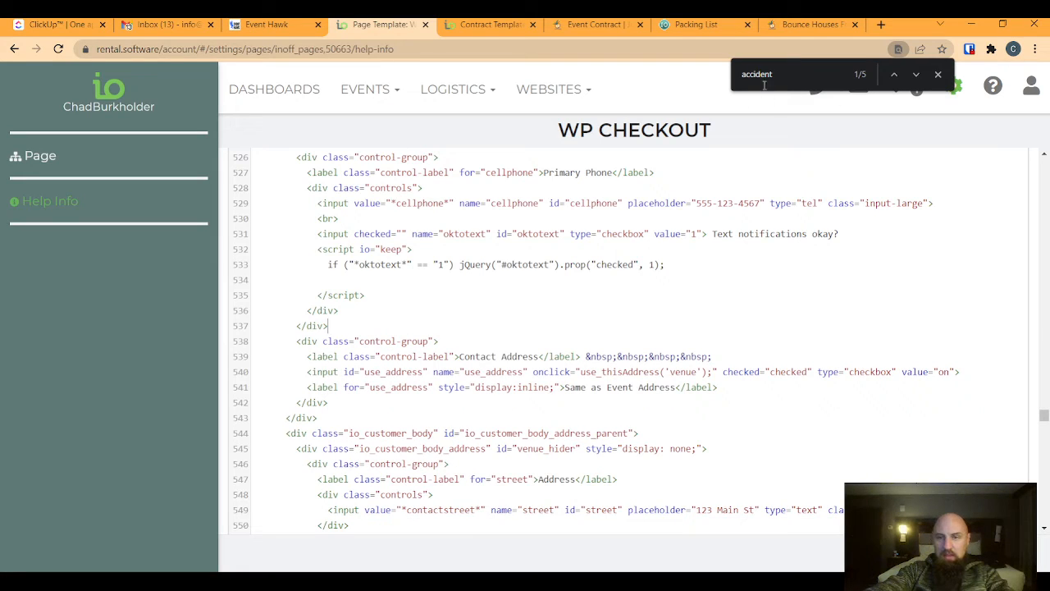
Find "send" in the code, paste the waiver block below the Send Certificate of Insurance block, and save and close the template.
left_click_drag(774, 74, 744, 76)
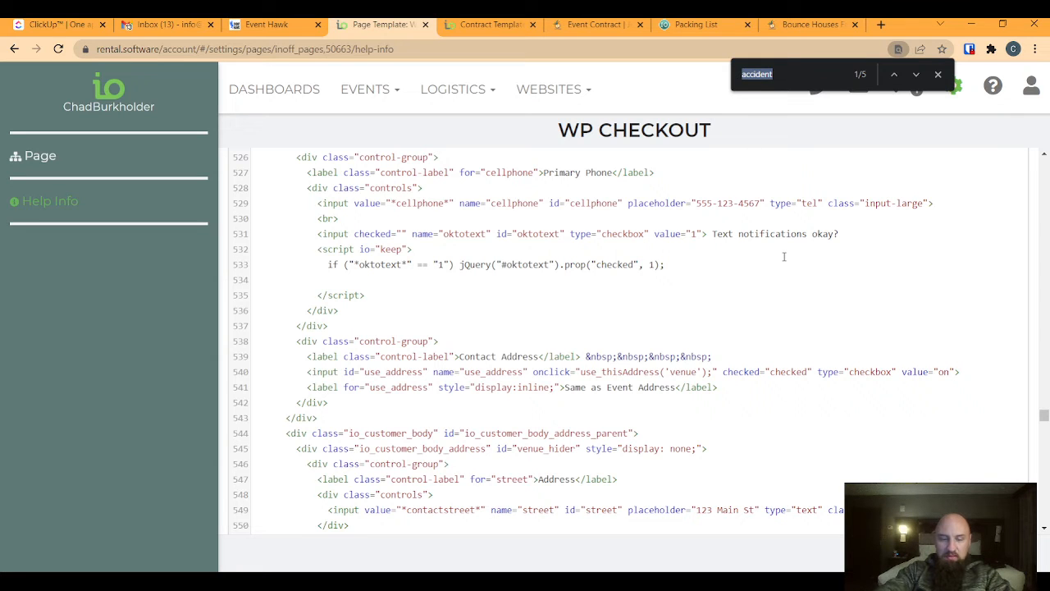
type("send")
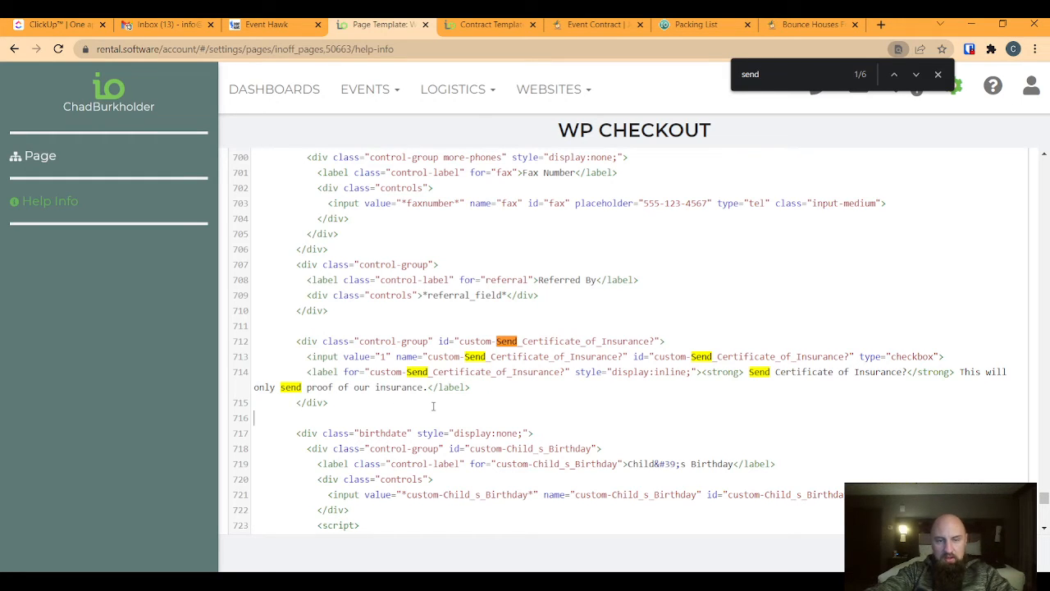
key("ctrl+v")
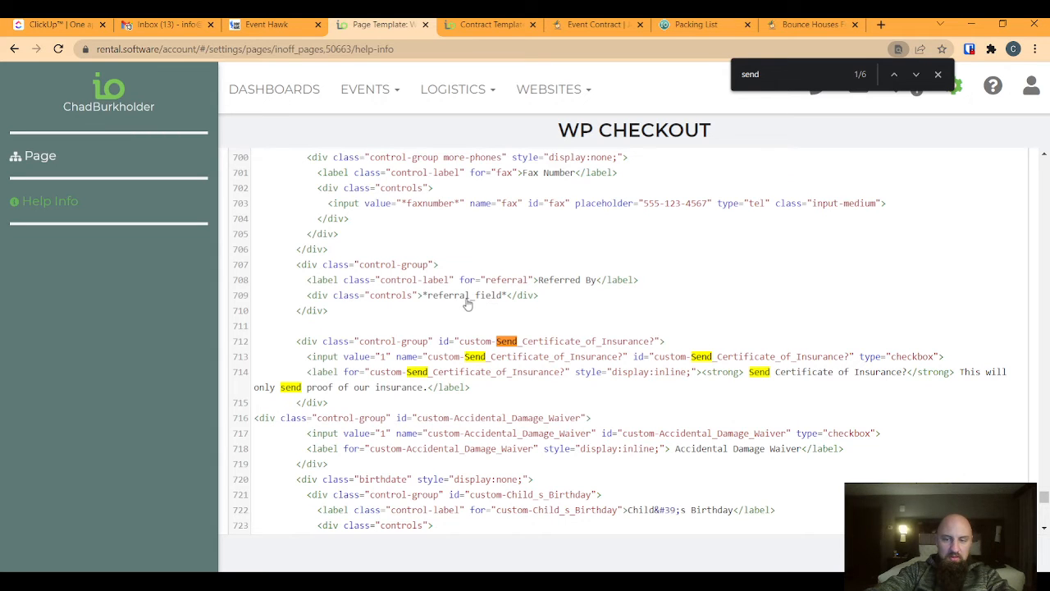
key("ctrl+Home")
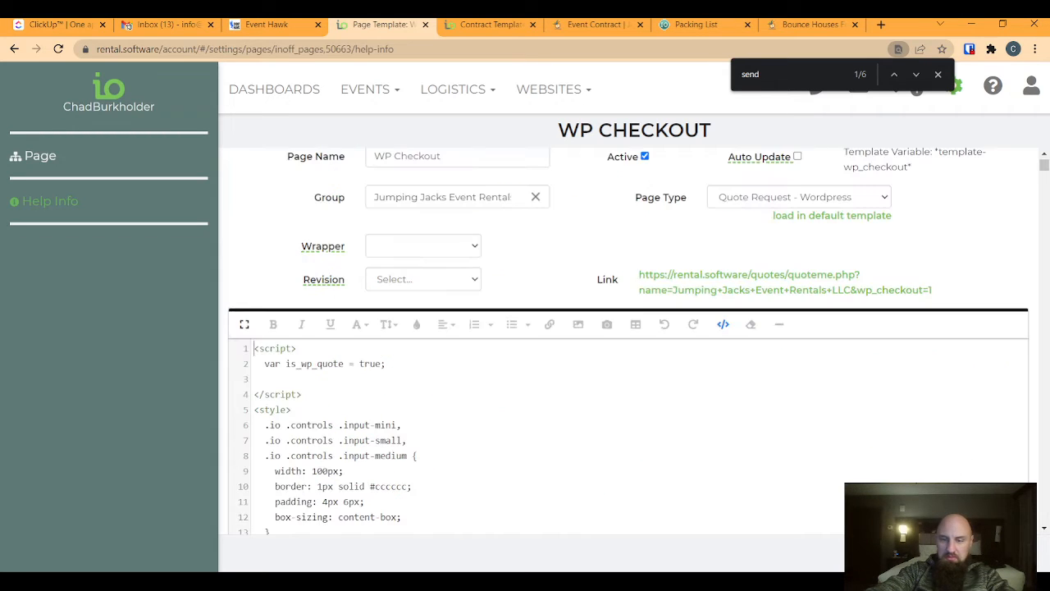
key("alt+Left")
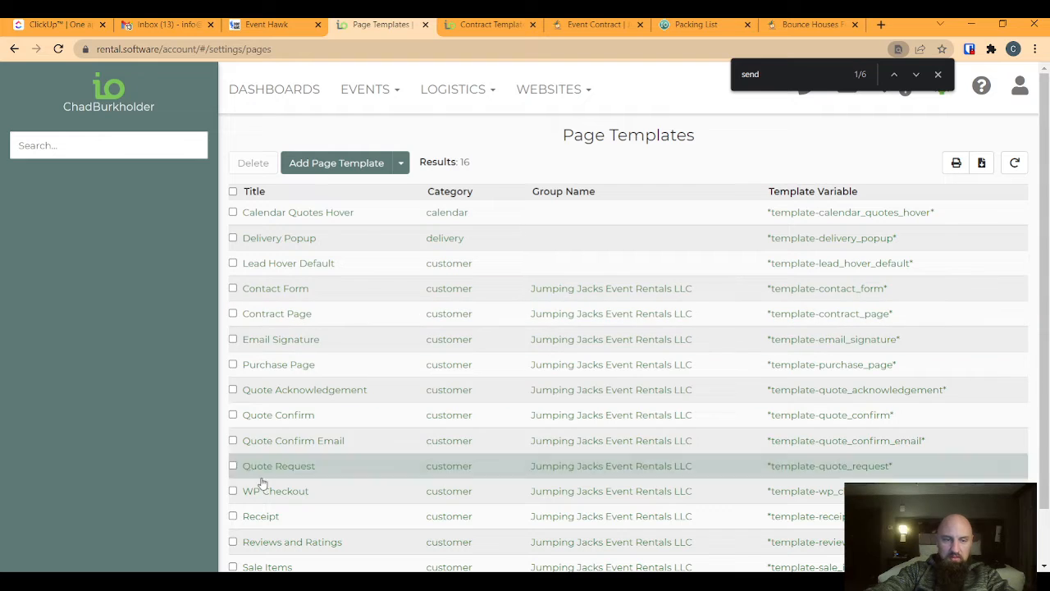
Open the live quote form from the WP Checkout template's link and check the waiver checkbox's placement in Event Details.
left_click(304, 486)
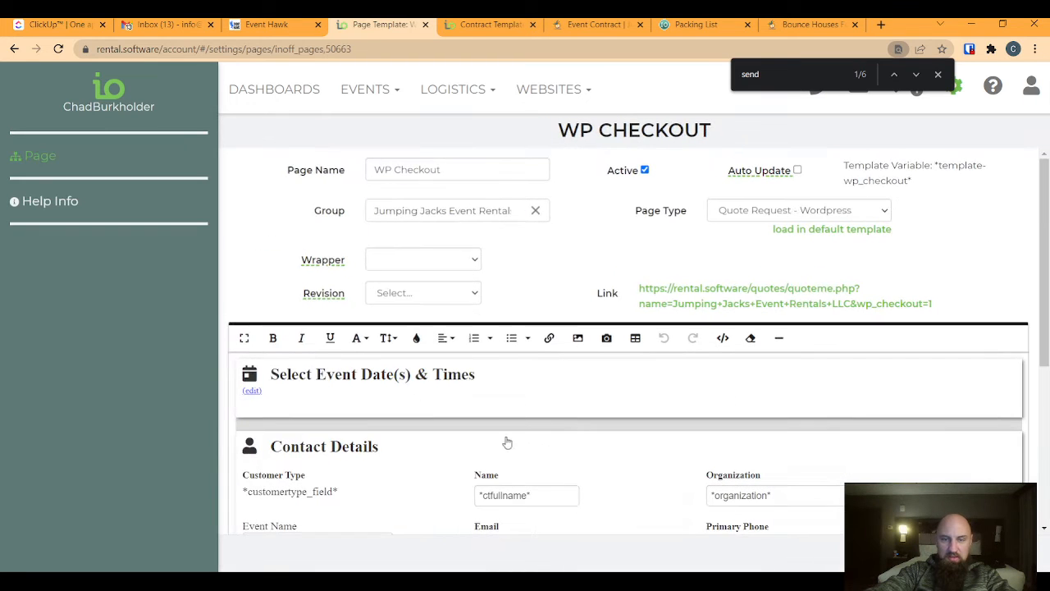
left_click(731, 304)
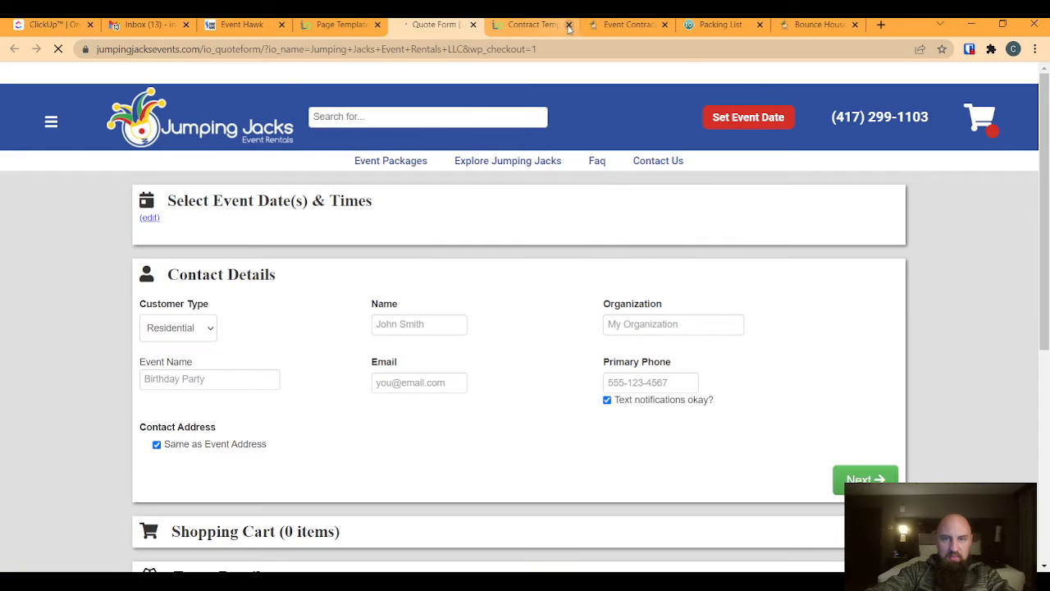
scroll(328, 375, "down", 3)
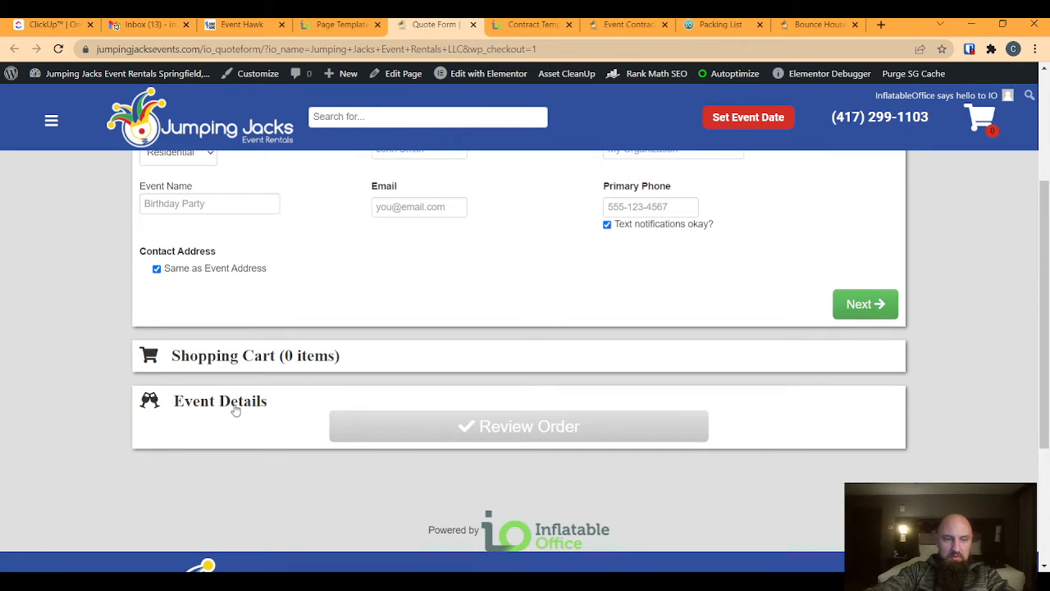
left_click(235, 407)
scroll(263, 393, "down", 1)
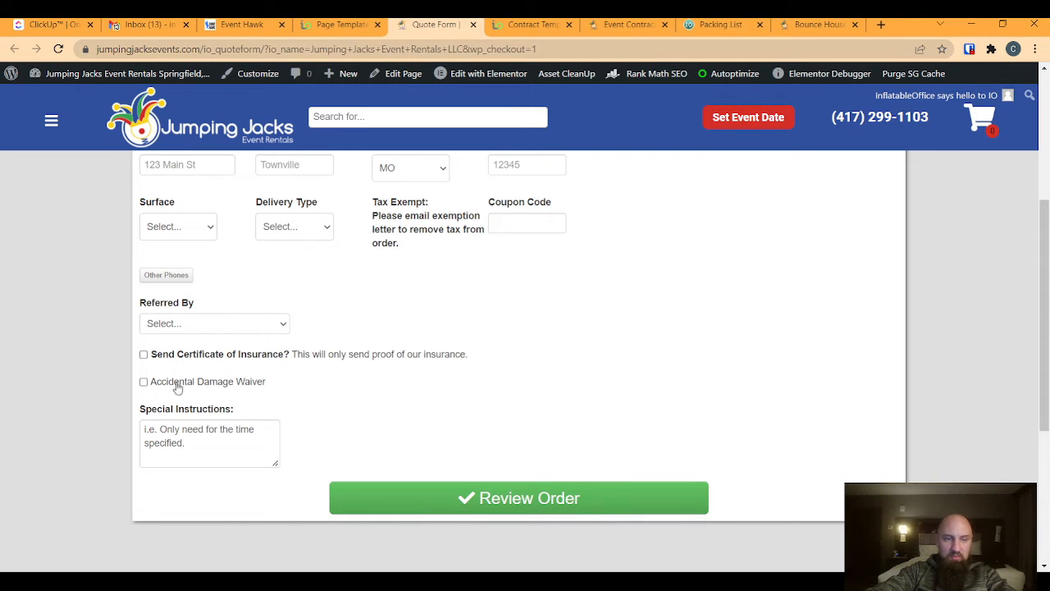
scroll(599, 364, "up", 5)
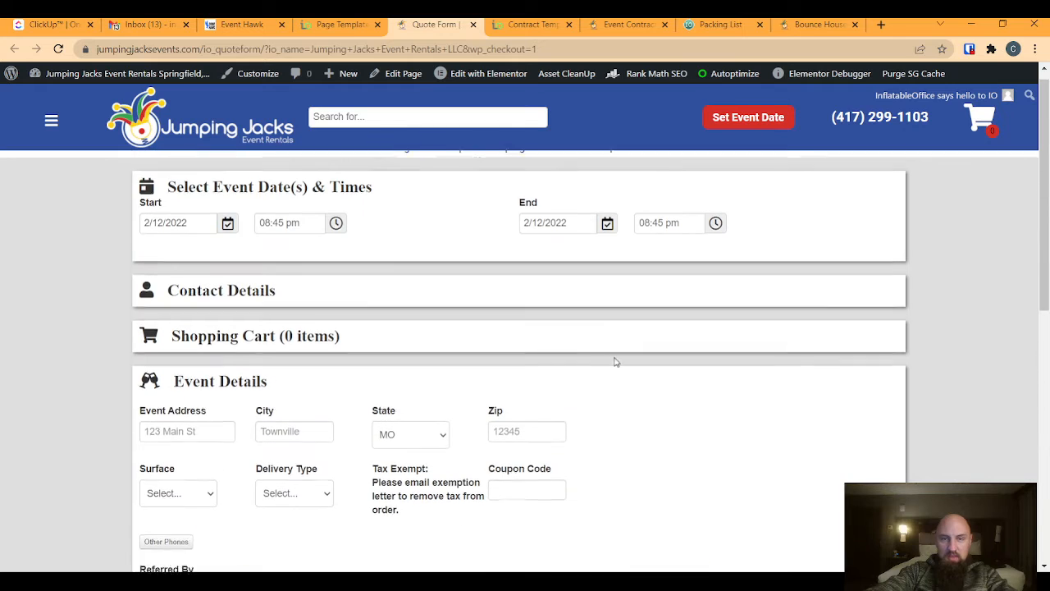
Return to the WP Checkout template's source code, find "accid", and select the "Accidental Damage Waiver" label text.
left_click(348, 25)
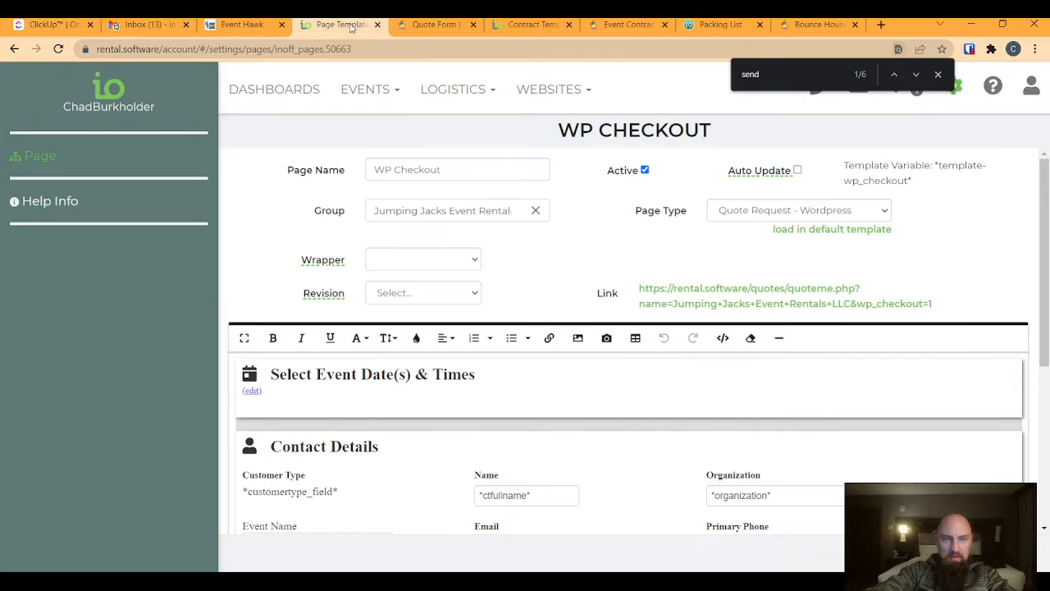
left_click(723, 338)
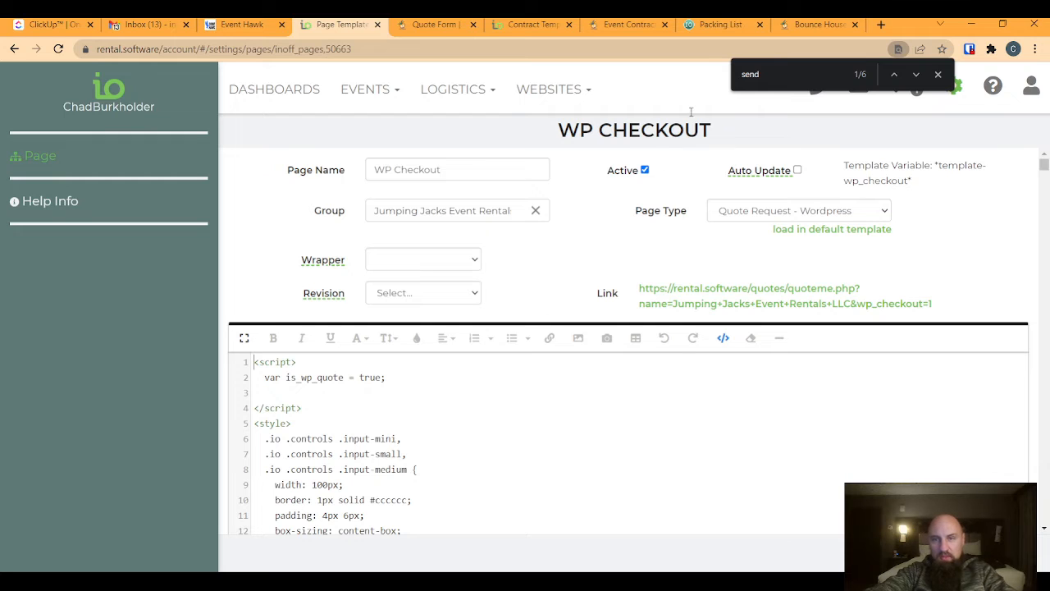
key("ctrl+f")
type("accid")
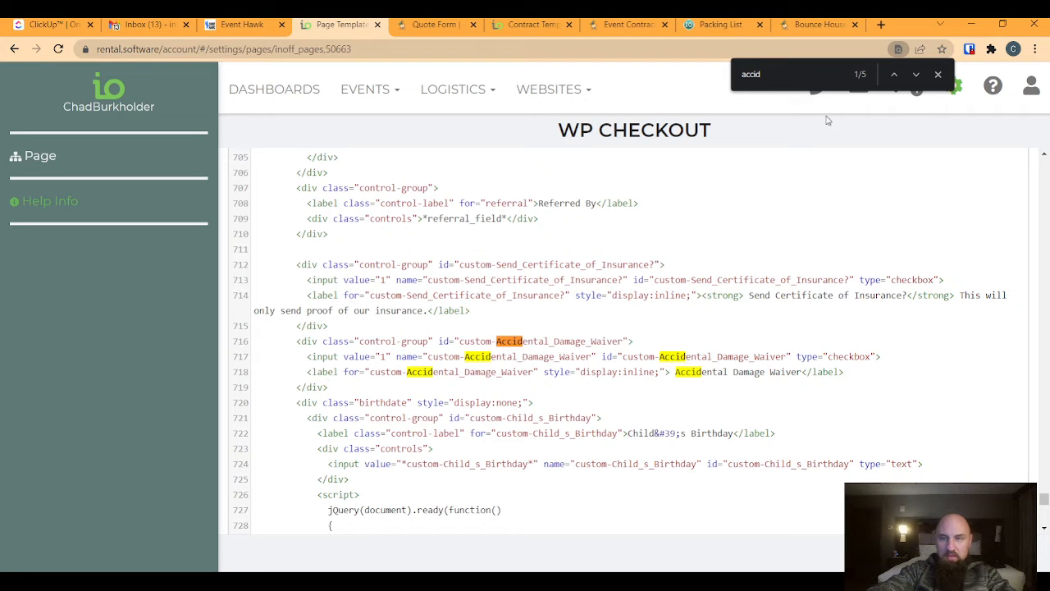
left_click(938, 74)
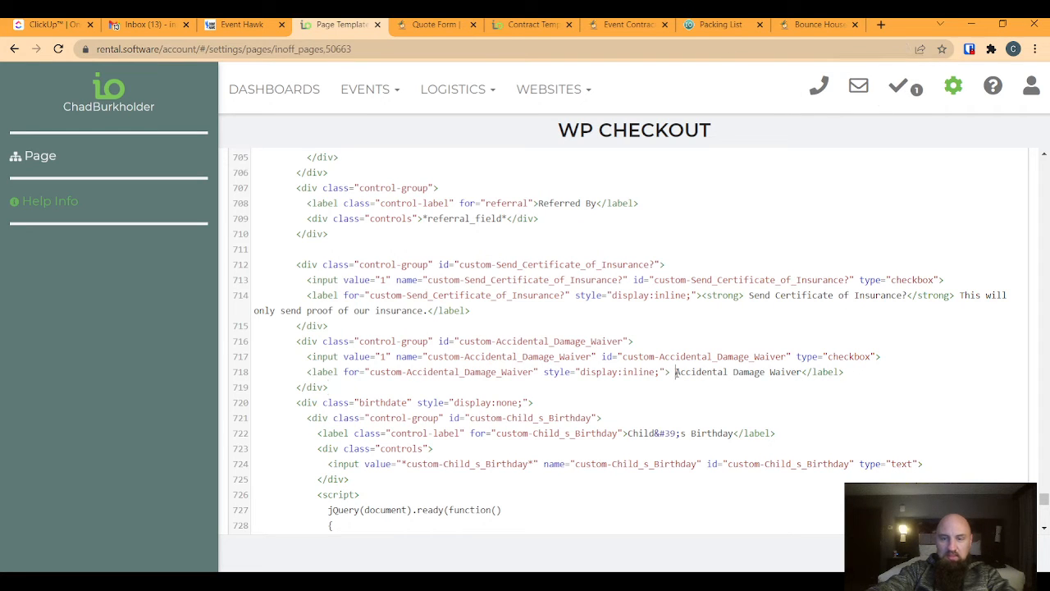
left_click_drag(674, 371, 796, 370)
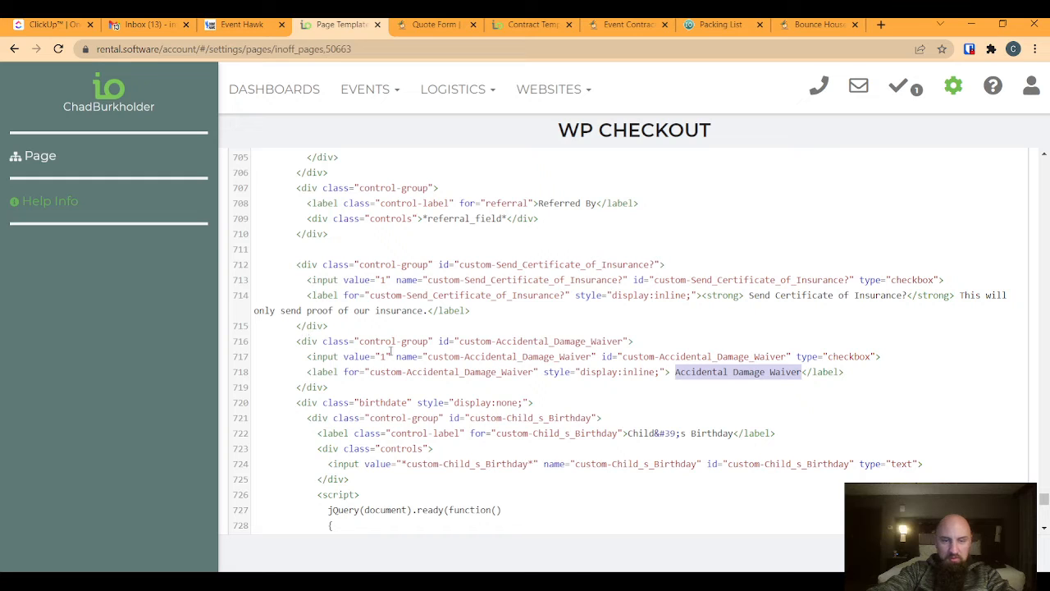
Extend the Accidental Damage Waiver label text with ": For an additional 7% of your rental total,".
left_click(677, 372)
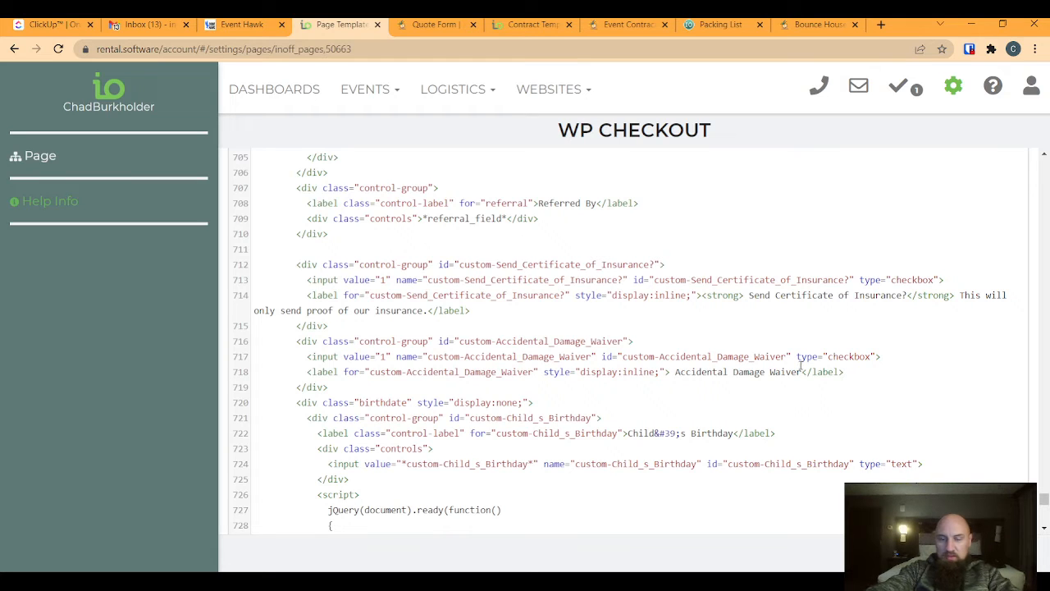
type(":")
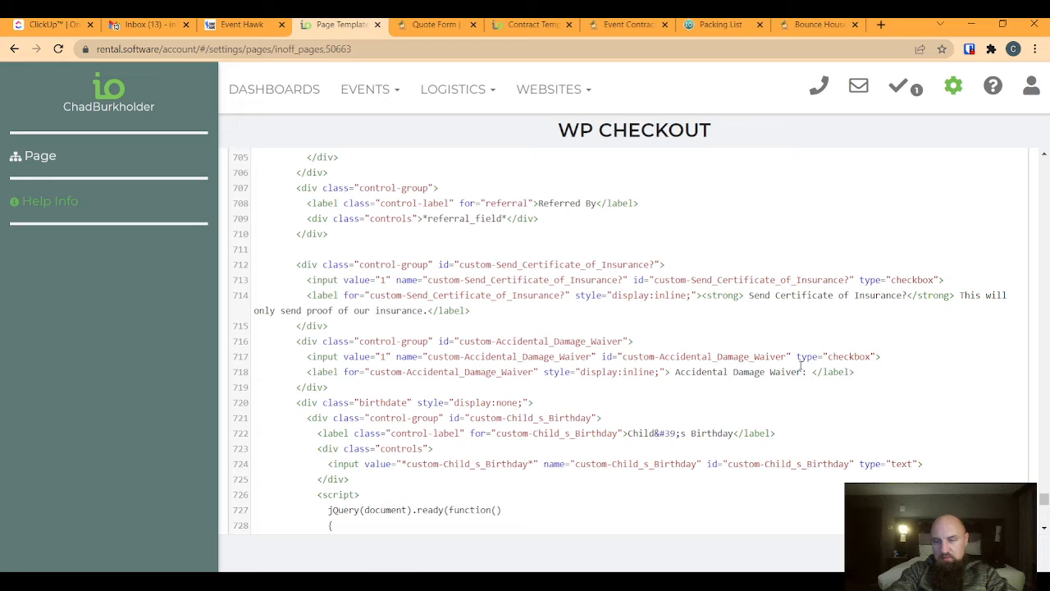
type(" For")
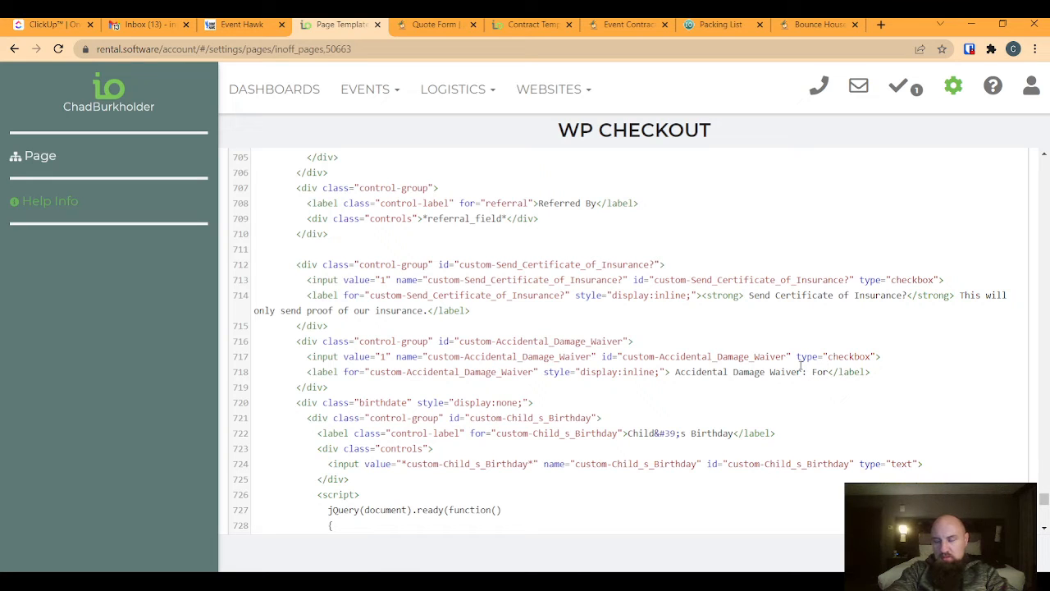
type(" an ")
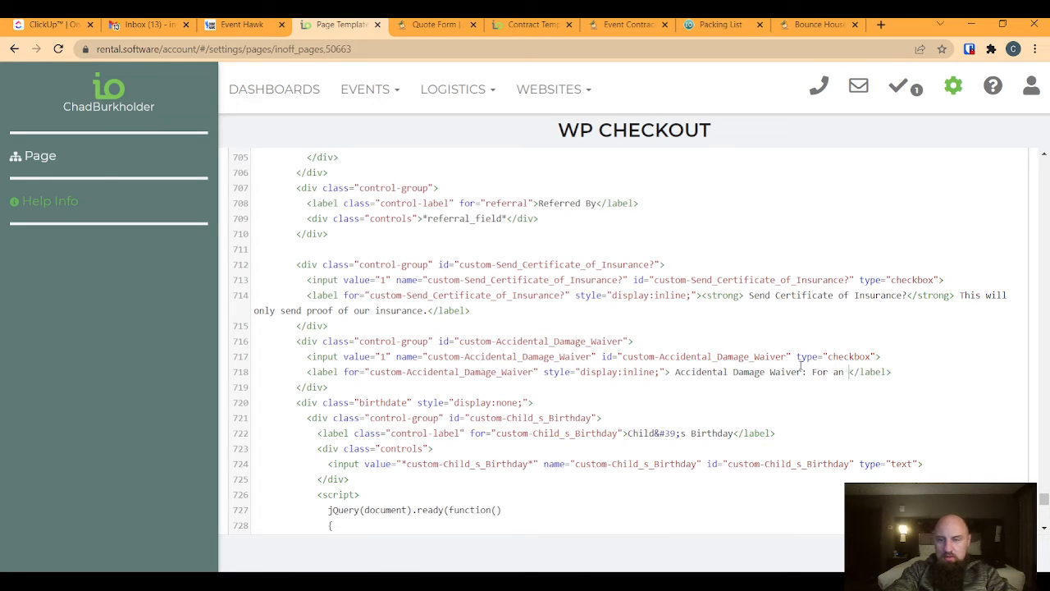
type("additional ")
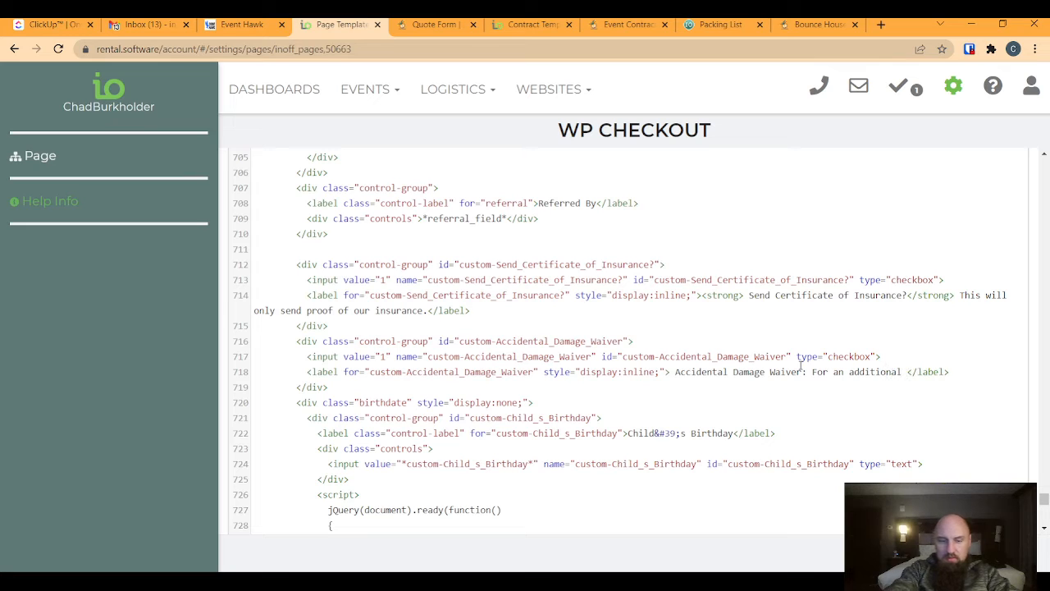
type("7")
type("% of you")
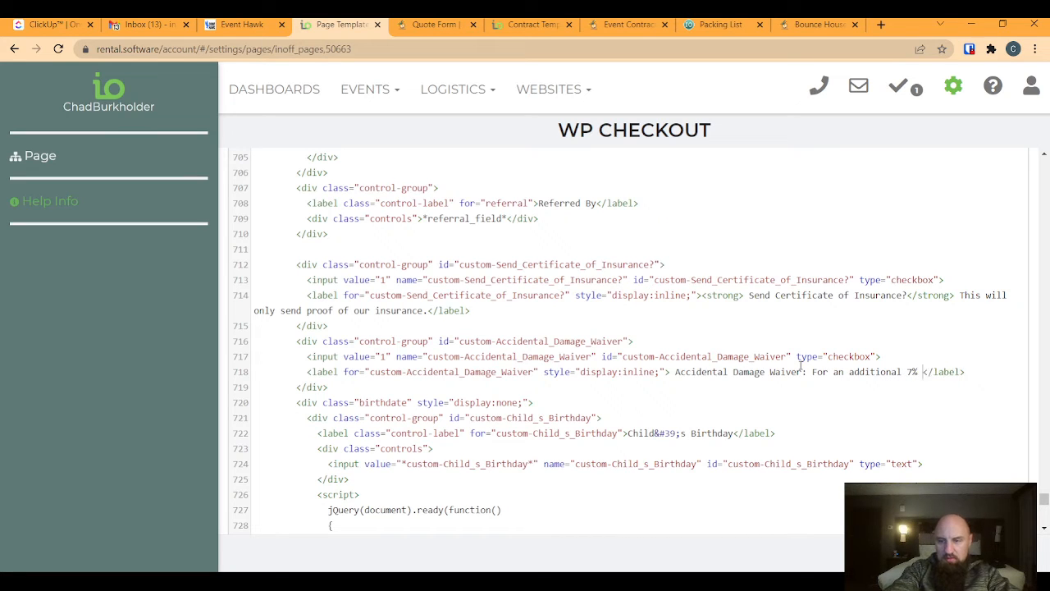
type("r")
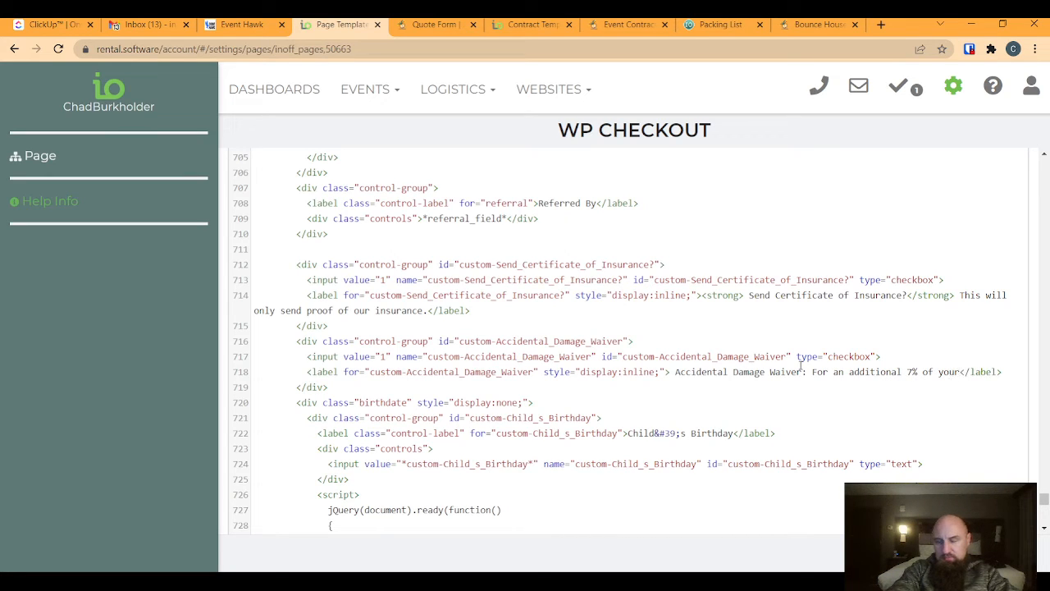
type(" rental to")
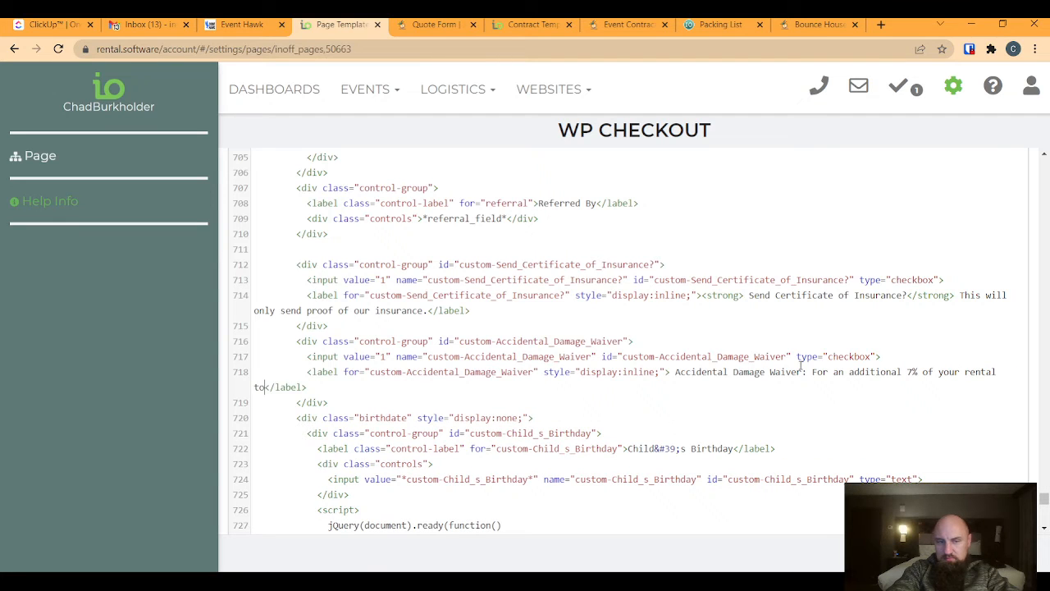
type("tal,")
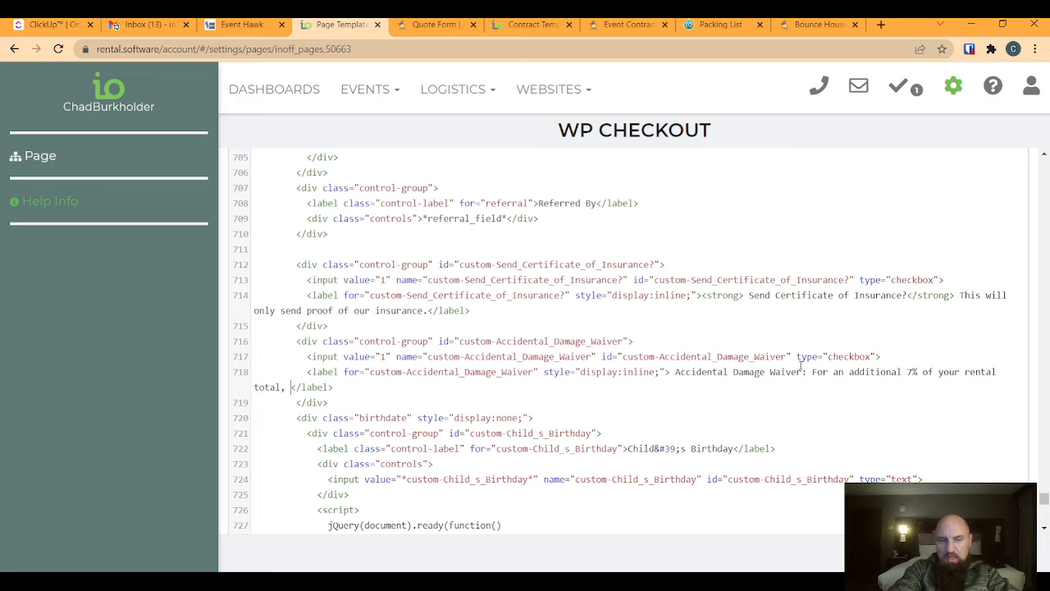
Continue the waiver label with "you will be protected from any unintentional damage".
type("you")
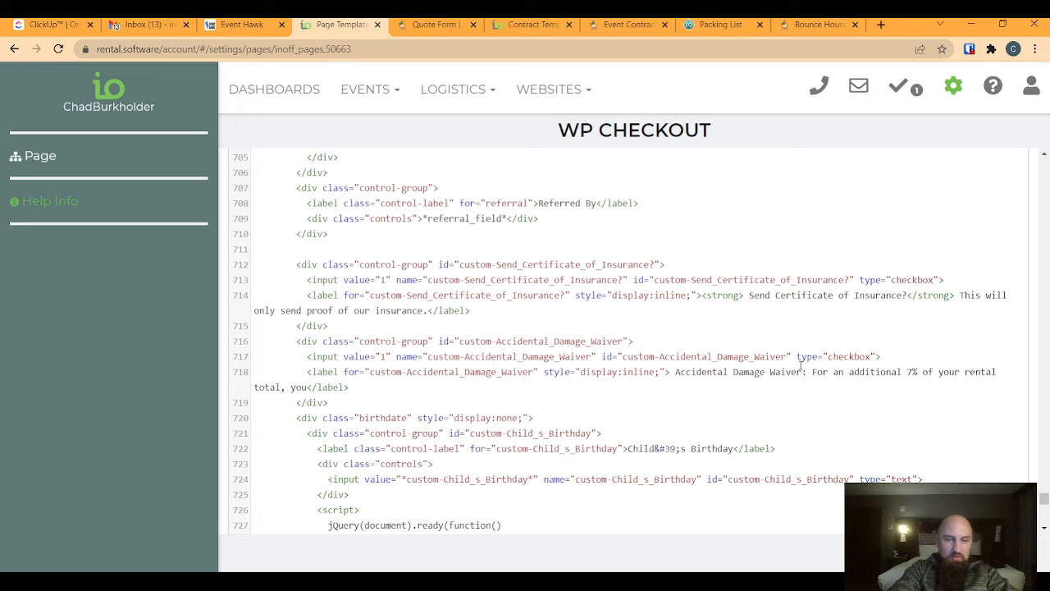
type(" will be pro")
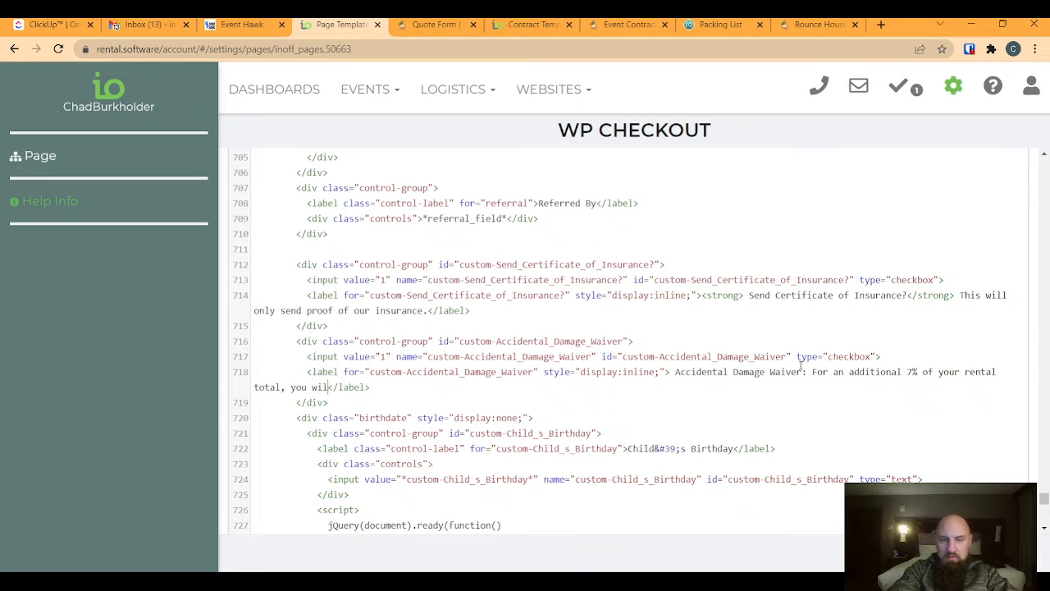
type("tected ")
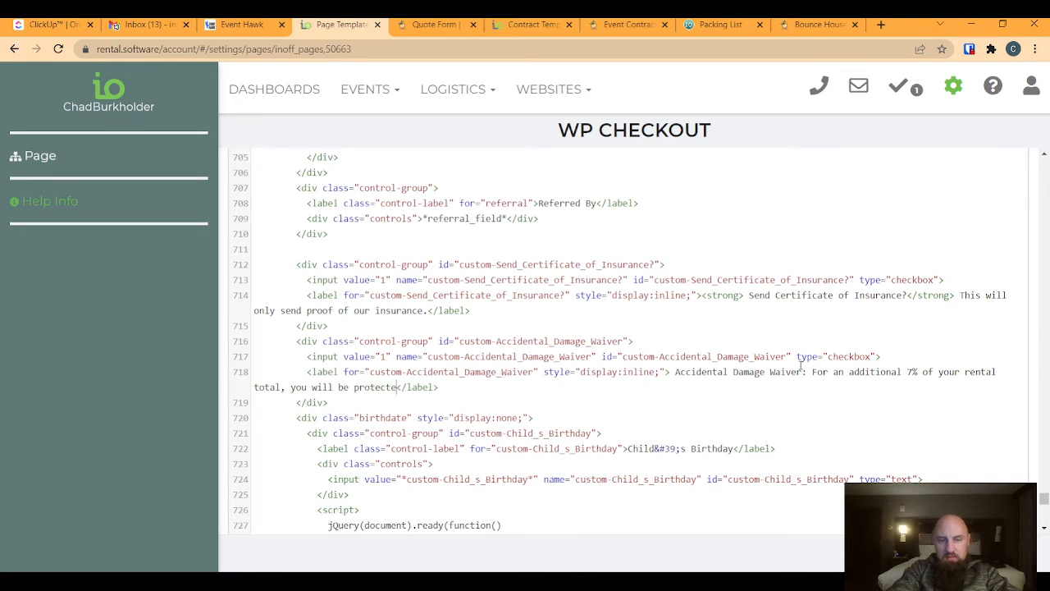
type("from any u")
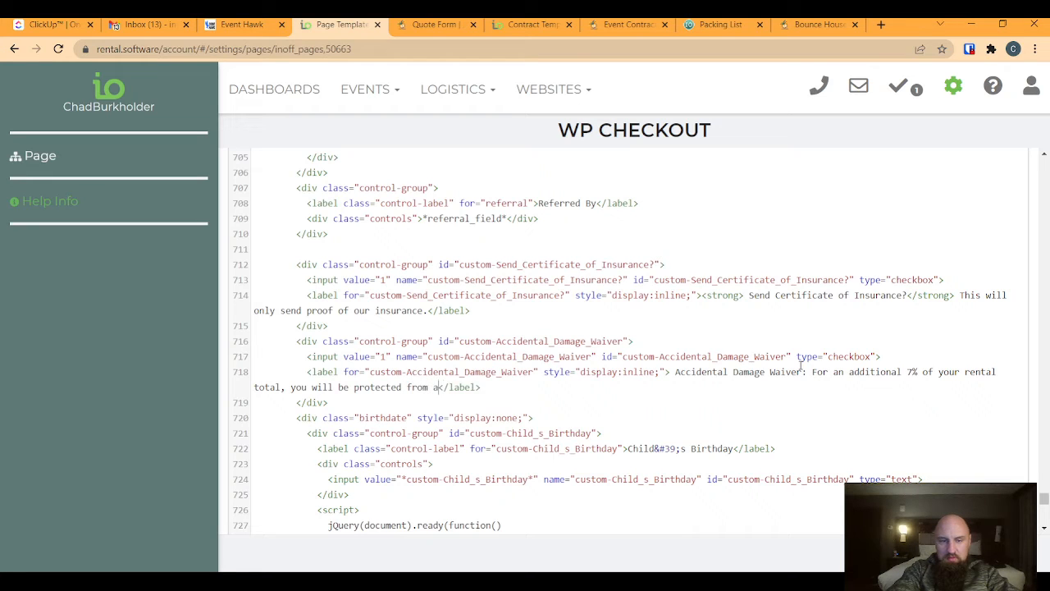
type("nintention")
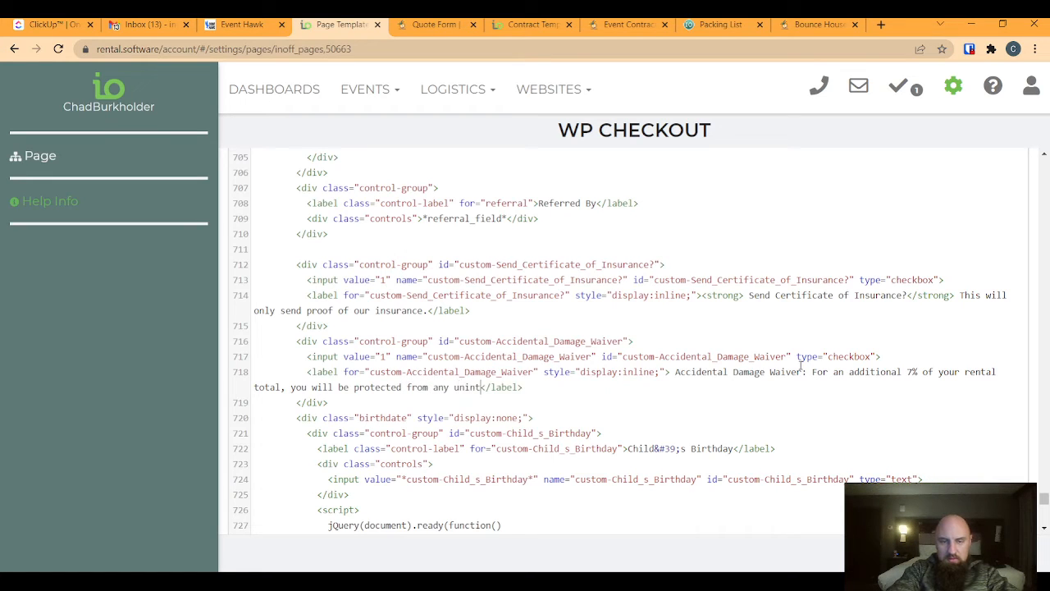
type("al damage")
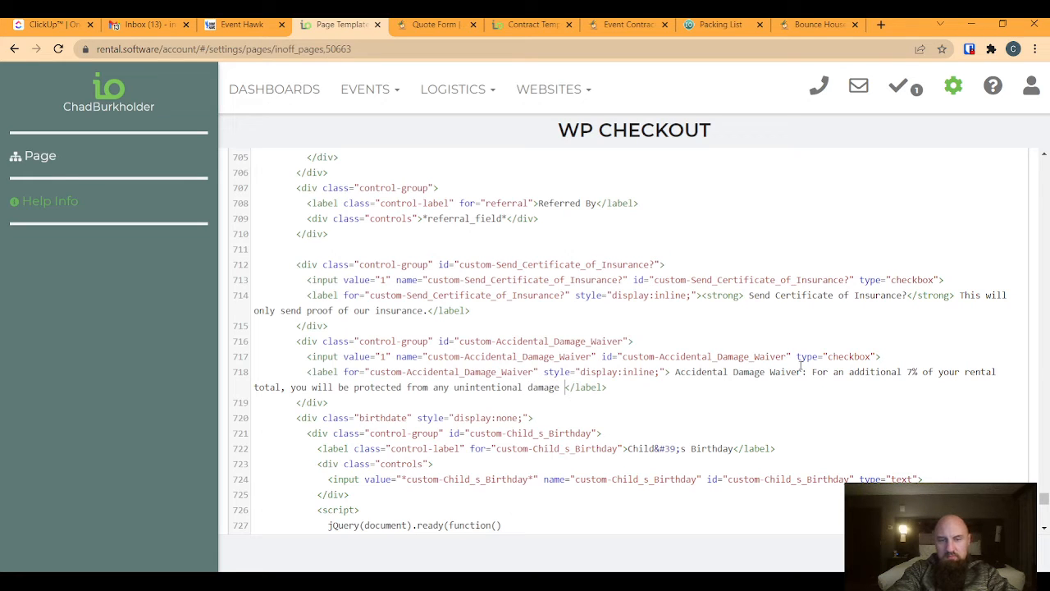
key("BackSpace")
key("BackSpace")
key("BackSpace")
key("BackSpace")
key("BackSpace")
key("BackSpace")
key("BackSpace")
key("BackSpace")
key("BackSpace")
key("BackSpace")
key("BackSpace")
key("BackSpace")
key("BackSpace")
key("BackSpace")
key("BackSpace")
key("BackSpace")
key("BackSpace")
key("BackSpace")
key("BackSpace")
key("BackSpace")
key("BackSpace")
type("damage ")
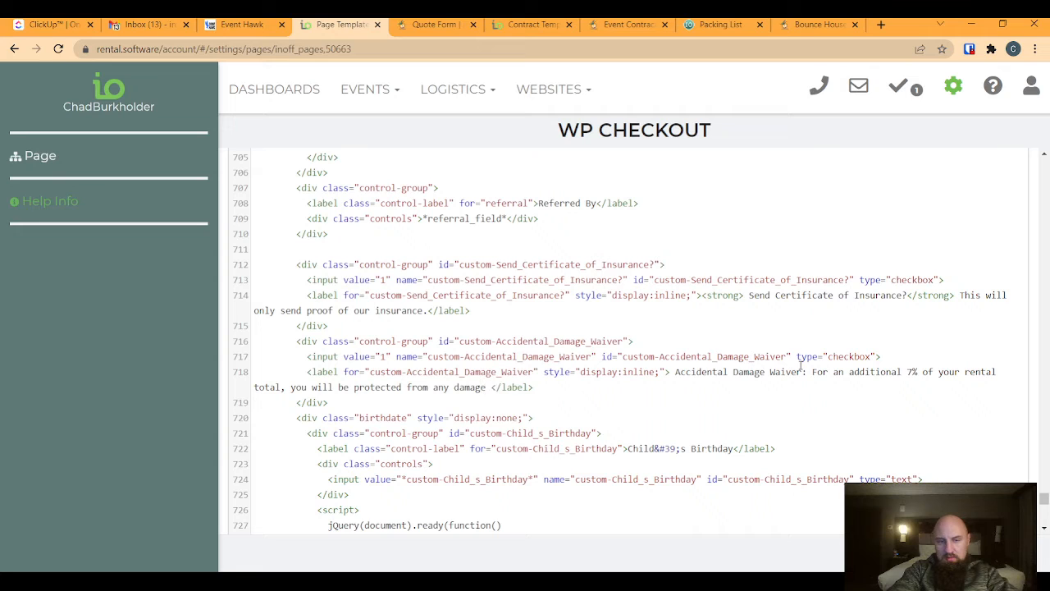
type("caused b")
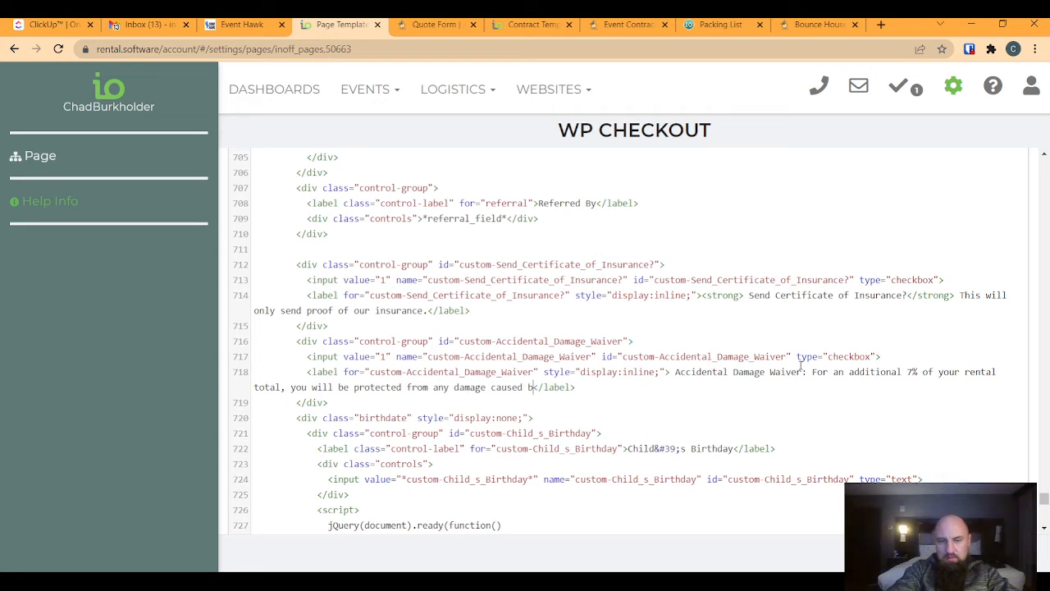
key("BackSpace")
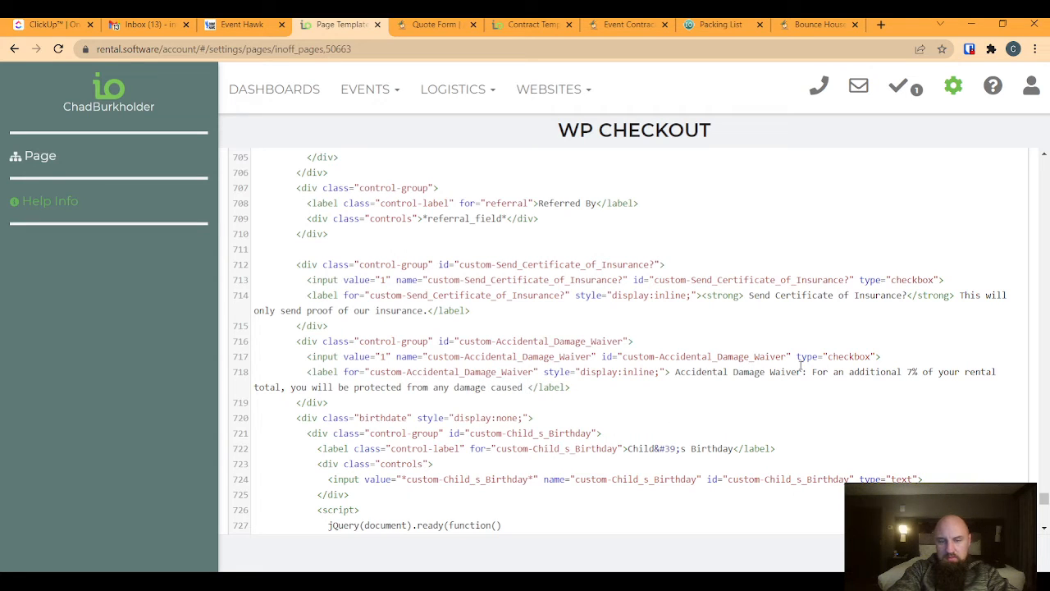
type("to the infla")
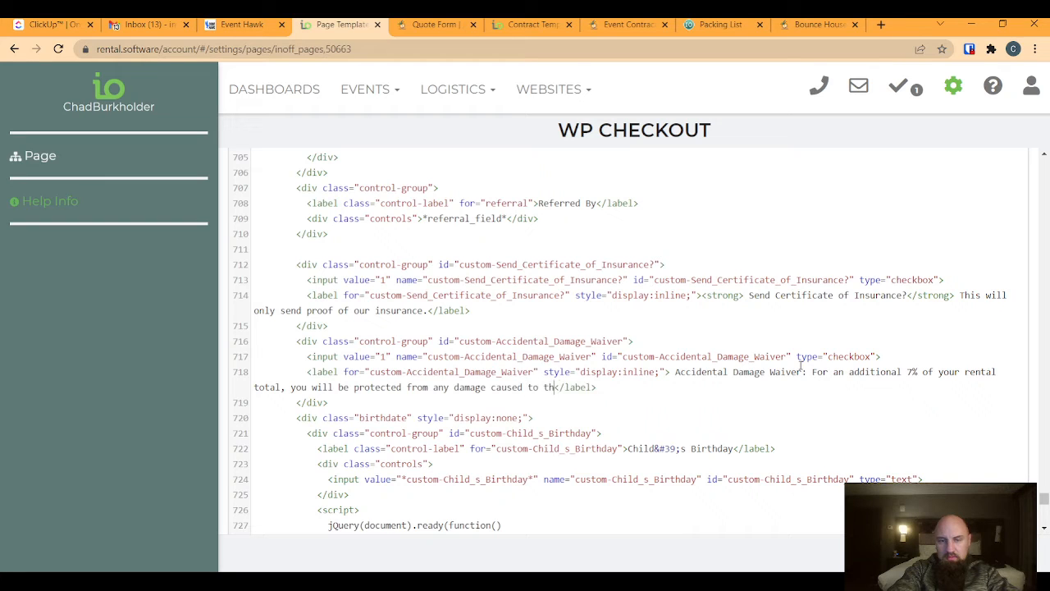
type("table")
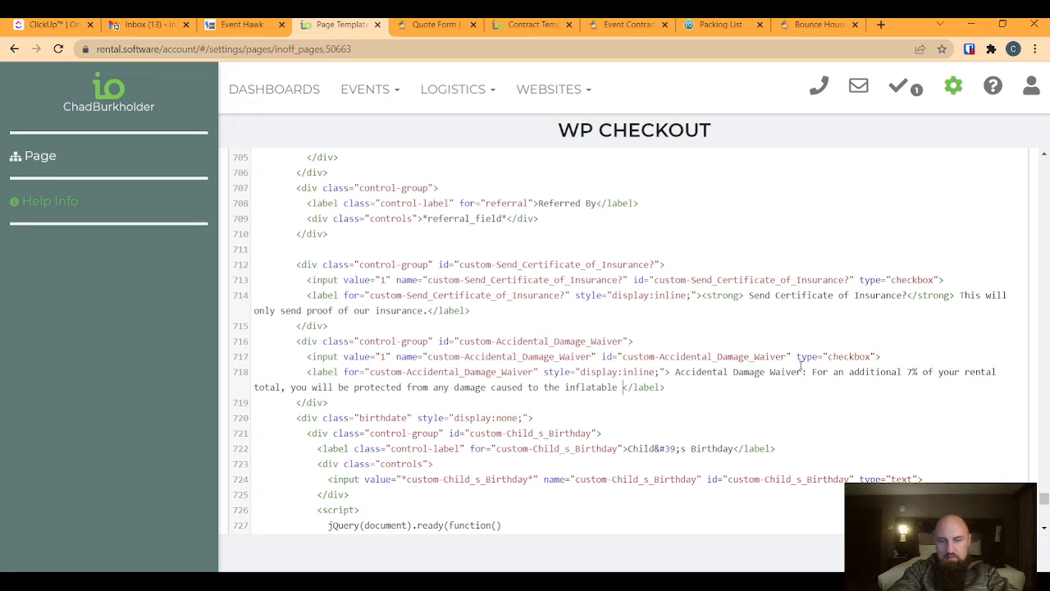
key("BackSpace")
key("BackSpace")
key("BackSpace")
key("BackSpace")
key("BackSpace")
key("BackSpace")
key("BackSpace")
key("BackSpace")
key("BackSpace")
key("BackSpace")
key("BackSpace")
key("BackSpace")
key("BackSpace")
key("BackSpace")
key("BackSpace")
key("BackSpace")
key("BackSpace")
key("BackSpace")
key("BackSpace")
key("BackSpace")
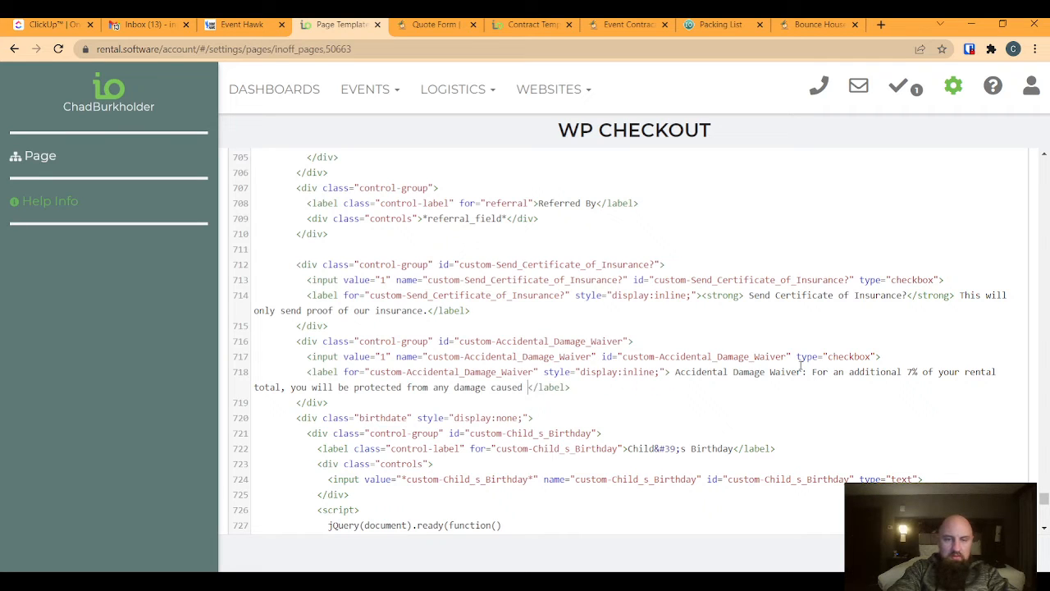
key("BackSpace")
type("uninten")
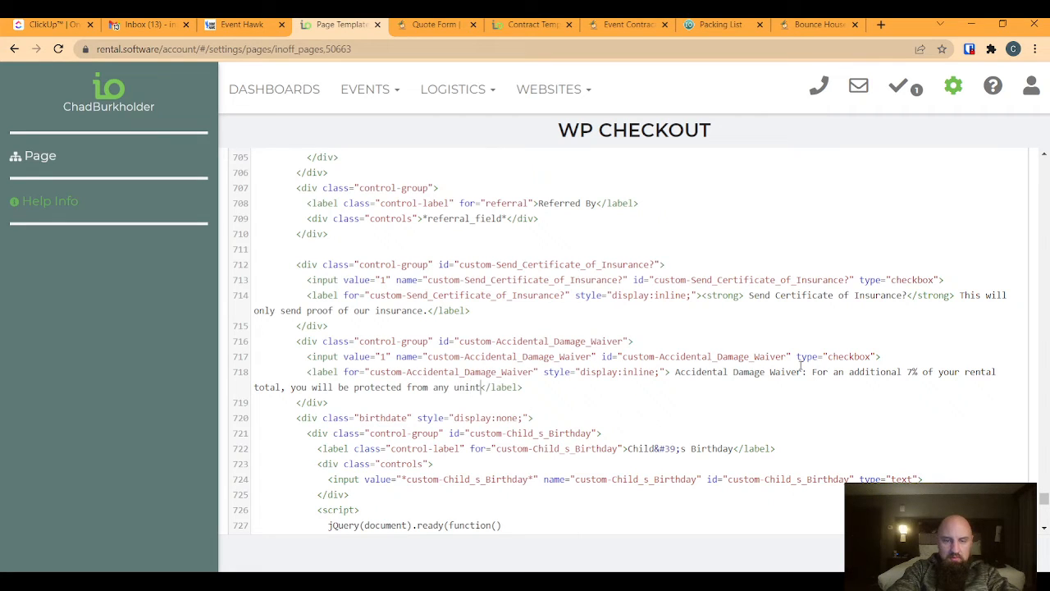
type("tional damage")
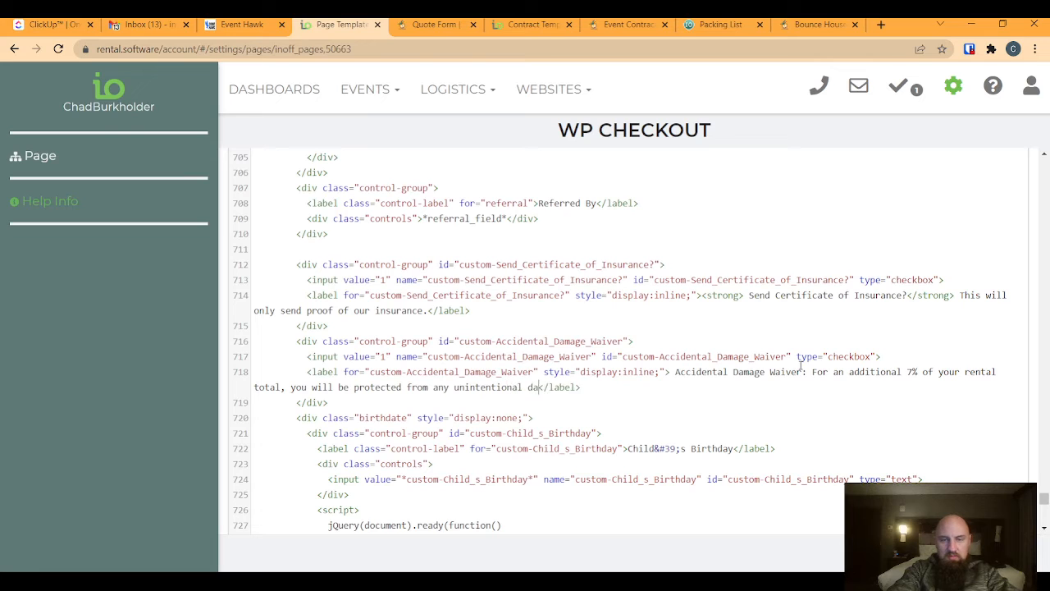
Complete the waiver label's sentence with "to your rentals not outlined in the rental agreement.".
type(" to the")
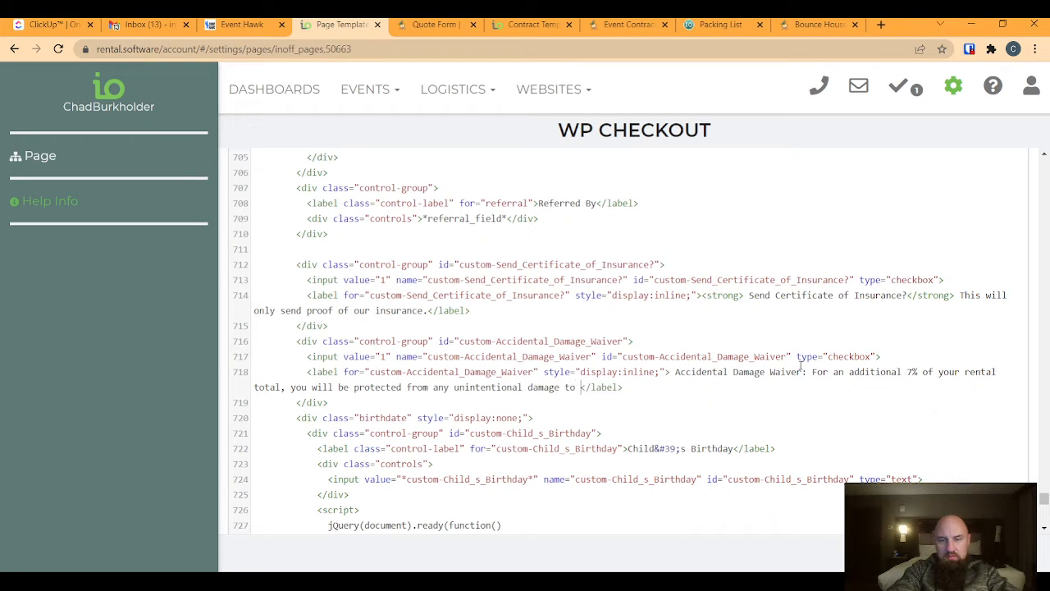
key("BackSpace")
key("BackSpace")
key("BackSpace")
key("BackSpace")
type("your rentals")
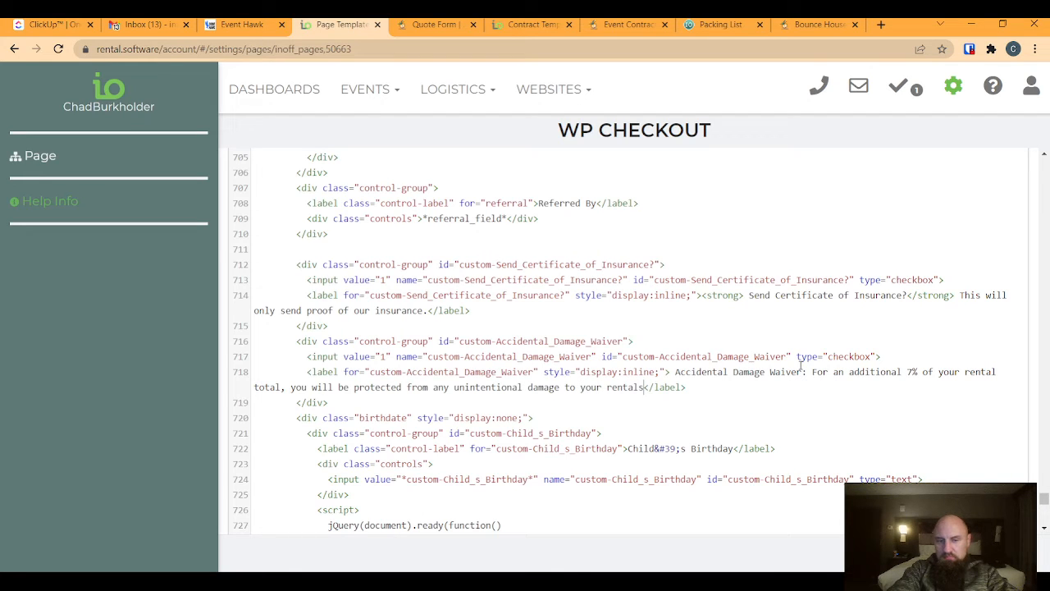
type(" not outlin")
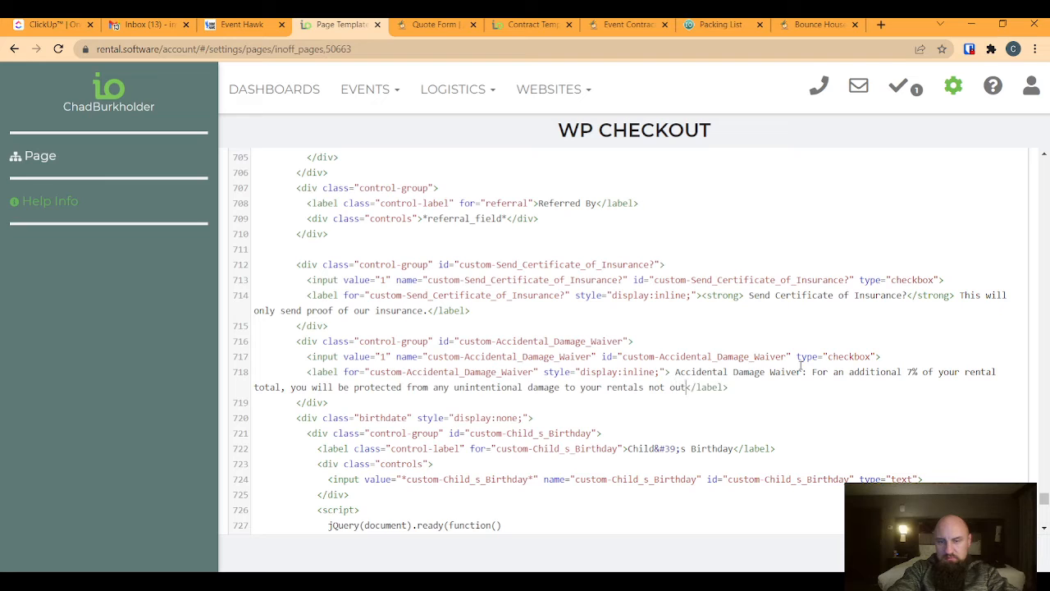
type("ed in the ")
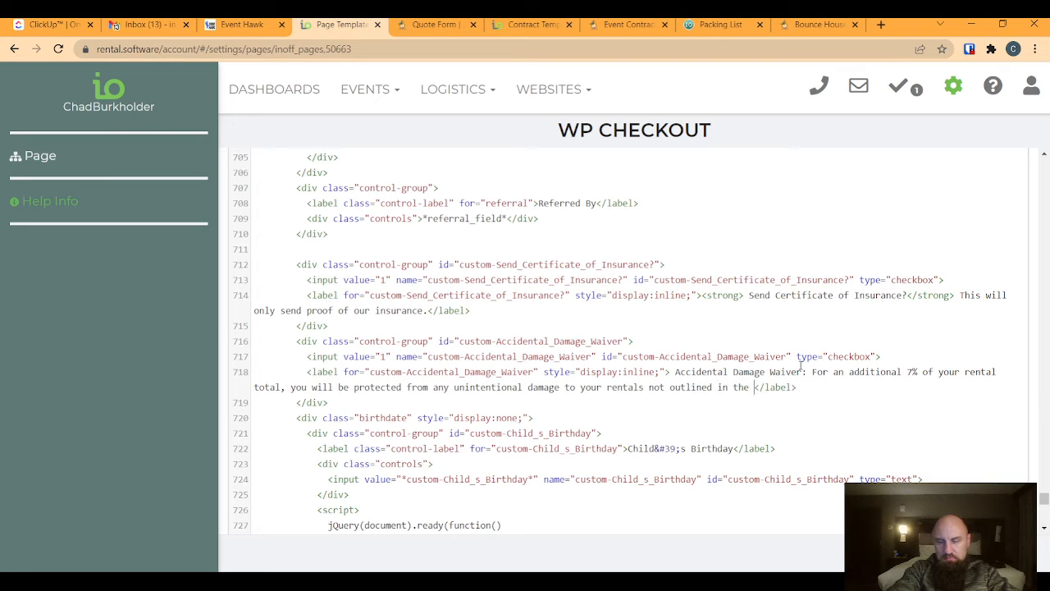
type("rental agre")
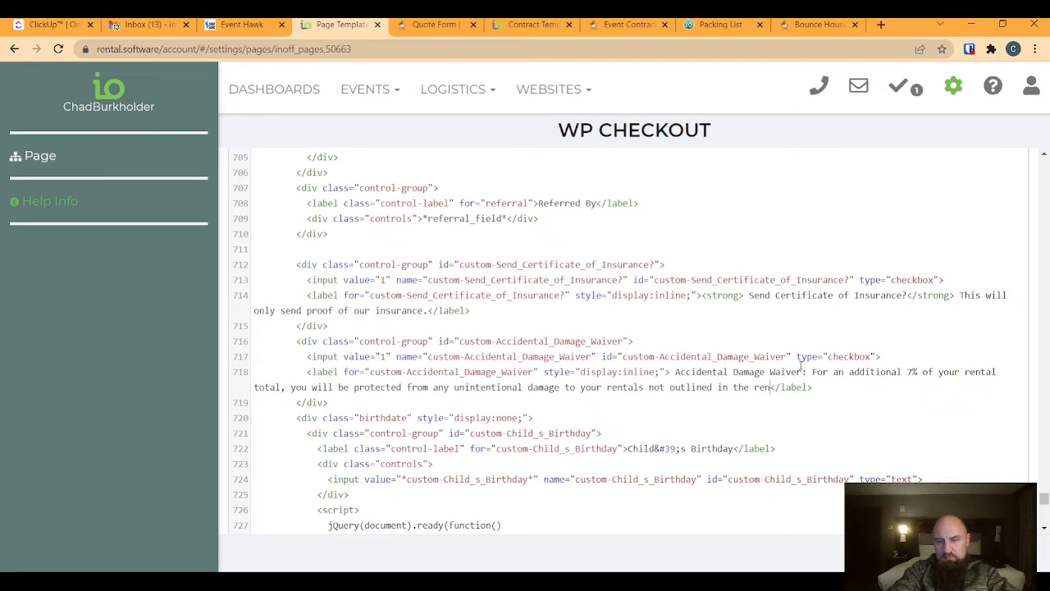
type("ement. ")
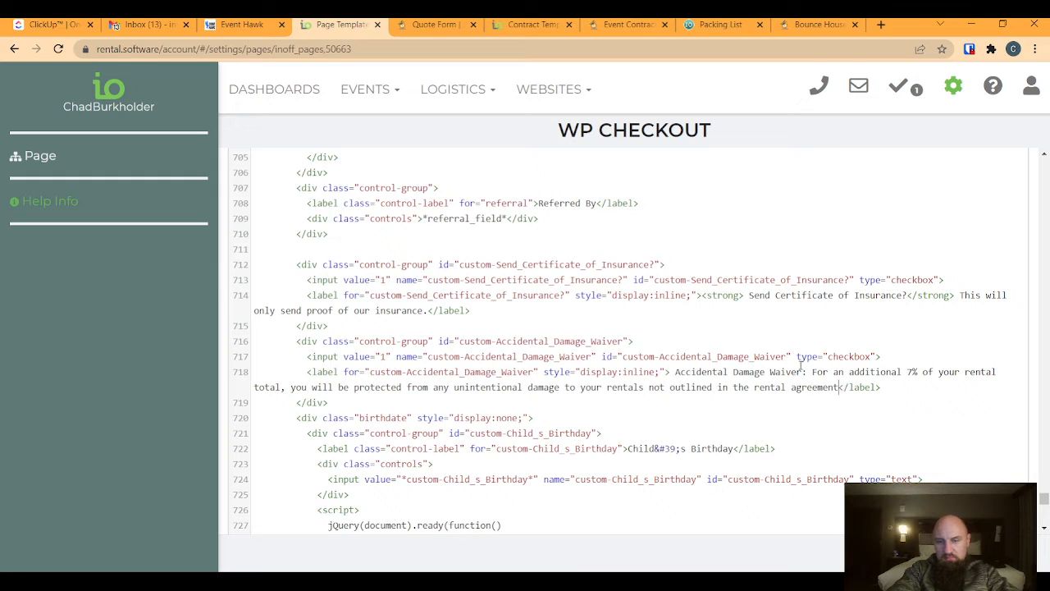
type("This includes")
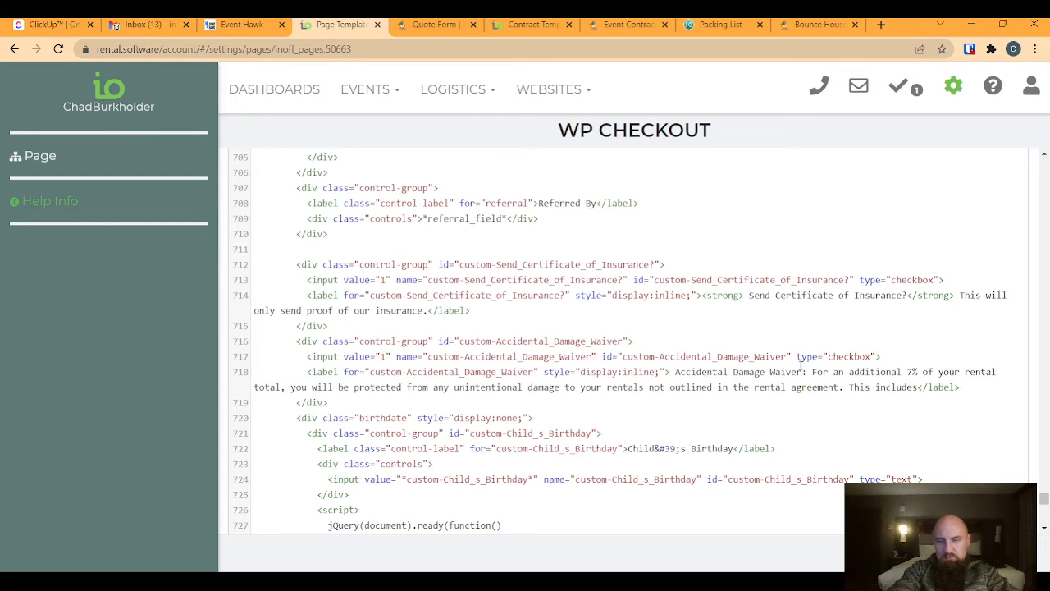
key("BackSpace")
key("BackSpace")
key("BackSpace")
key("BackSpace")
key("BackSpace")
key("BackSpace")
key("BackSpace")
key("BackSpace")
key("BackSpace")
key("BackSpace")
key("BackSpace")
key("BackSpace")
key("BackSpace")
Begin a second sentence in the waiver label reading "Unintentional damage does not include".
type("Unintentiona")
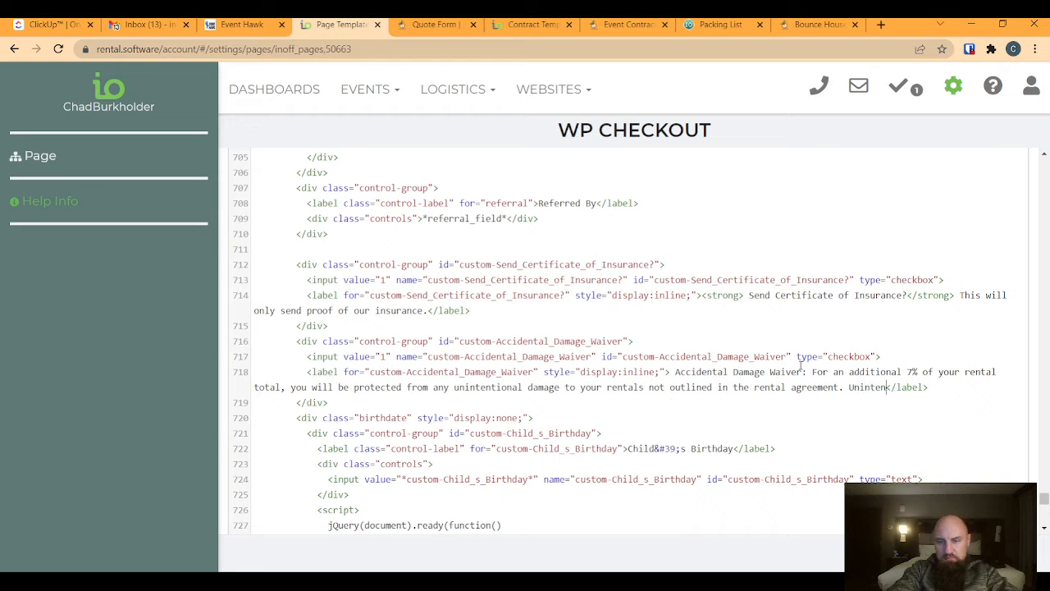
type("l damage d")
type("oes not includ")
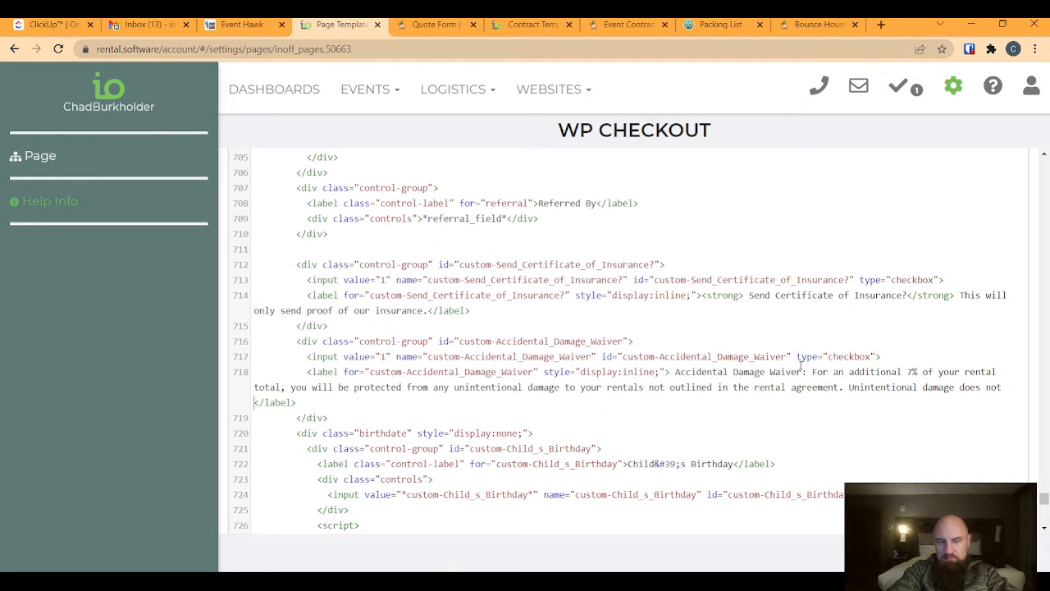
type("e")
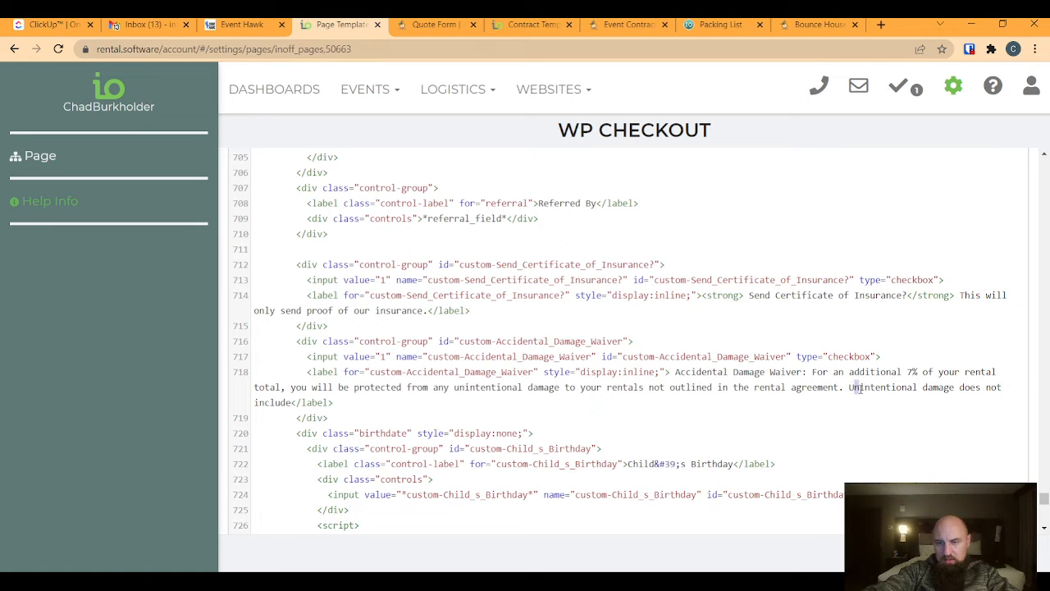
Change the second sentence's opening word from "Unintentional" to "Intentional".
left_click_drag(855, 387, 849, 387)
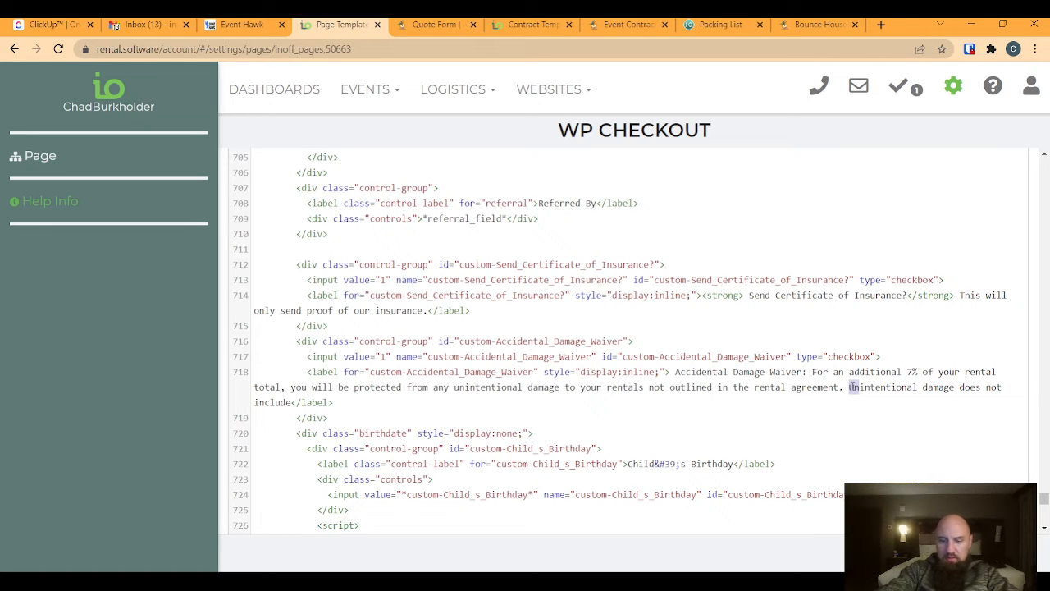
key("Delete")
key("Delete")
type("I")
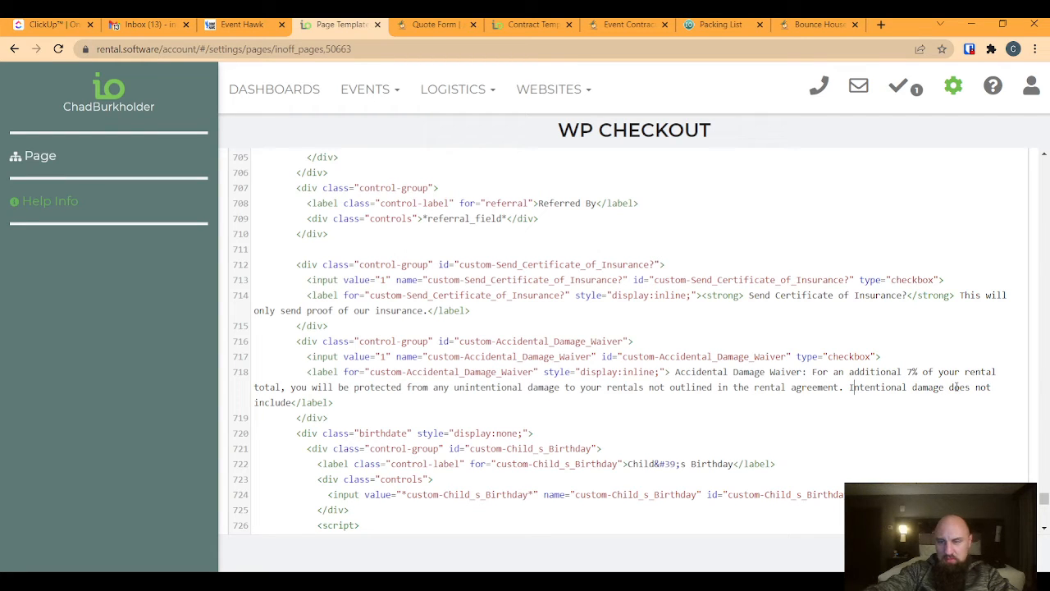
Replace "does not include" in the waiver label's second sentence with "includes".
left_click_drag(949, 387, 297, 408)
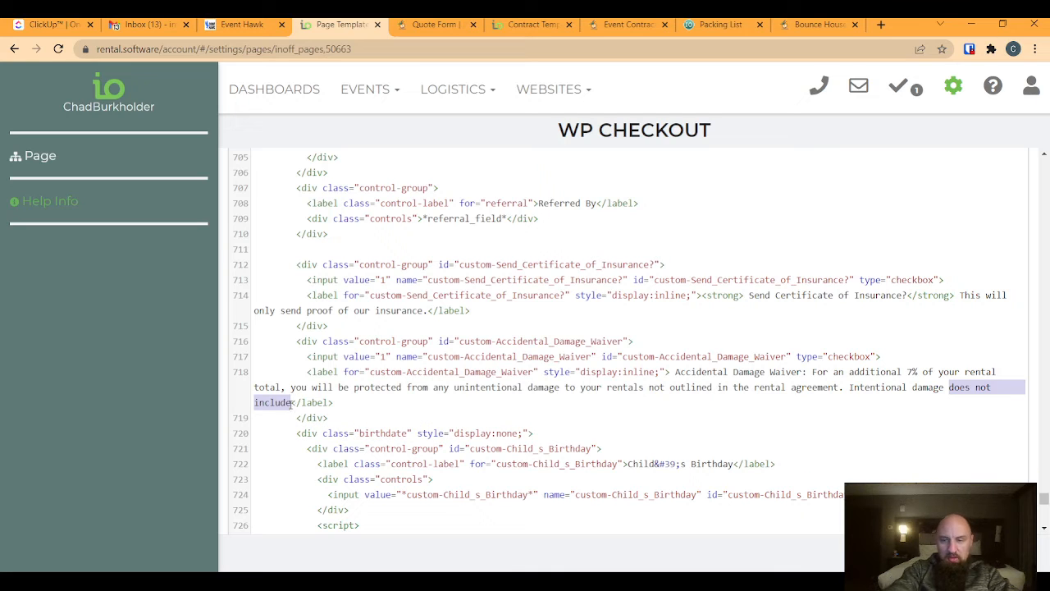
type("includes")
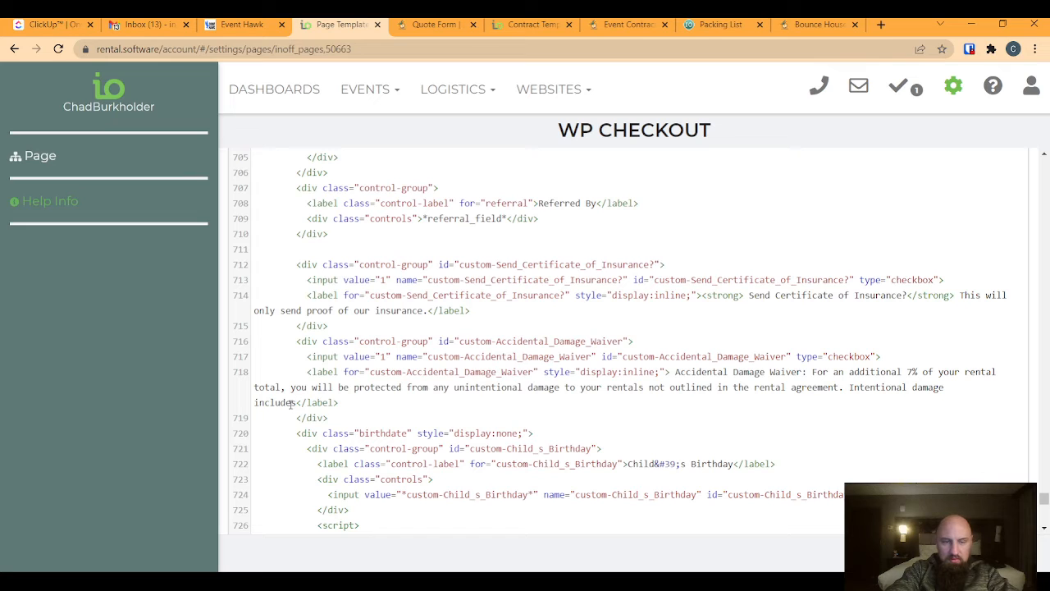
type(" bu")
key("BackSpace")
key("BackSpace")
key("BackSpace")
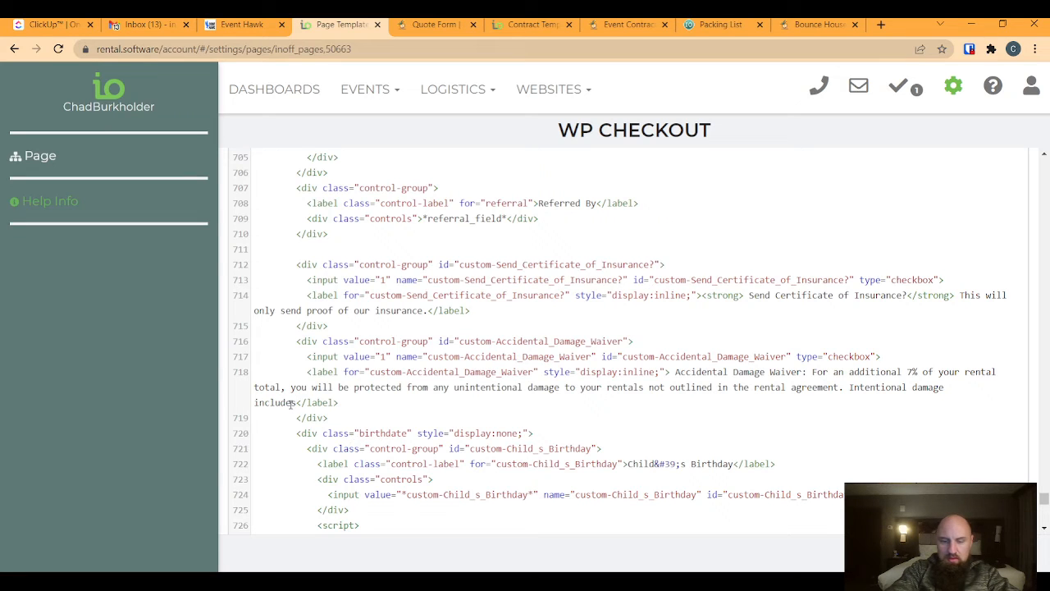
Continue the waiver label's second sentence after "includes" with ", but is not limited to, silly string, ".
type(", but is not")
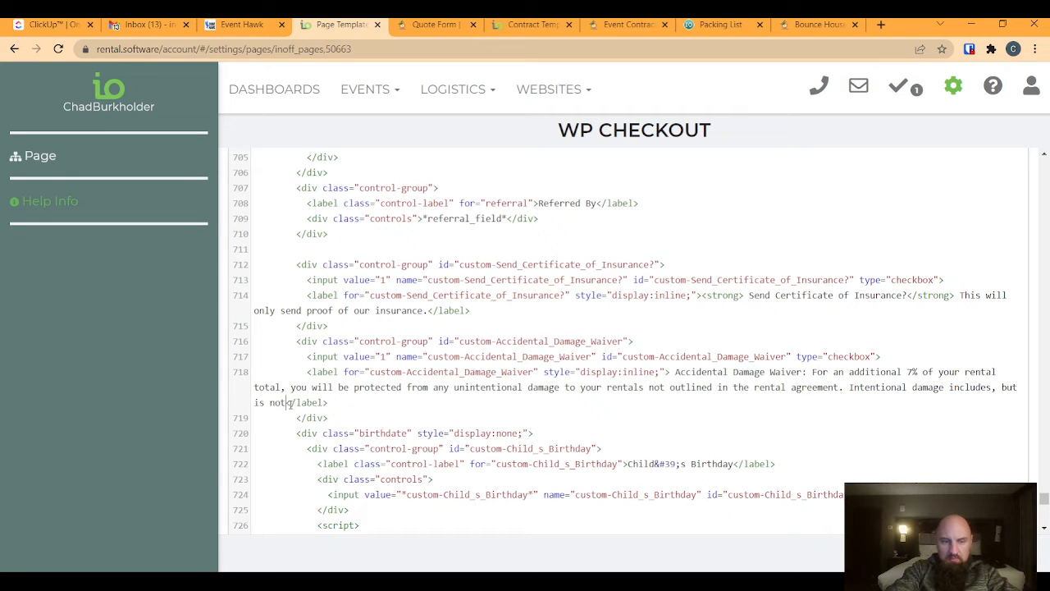
type(" limited to")
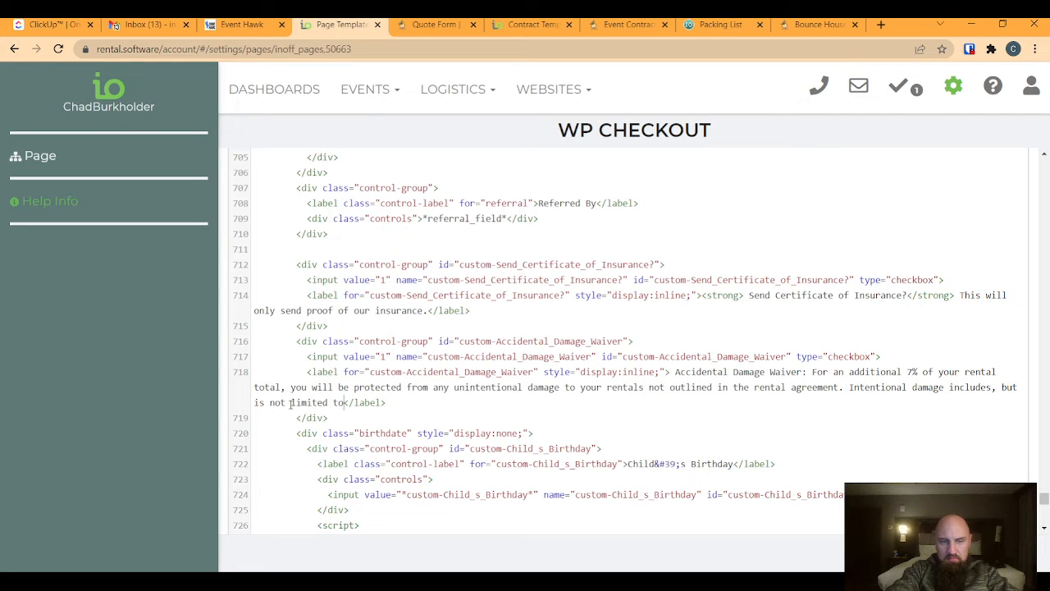
type(", ")
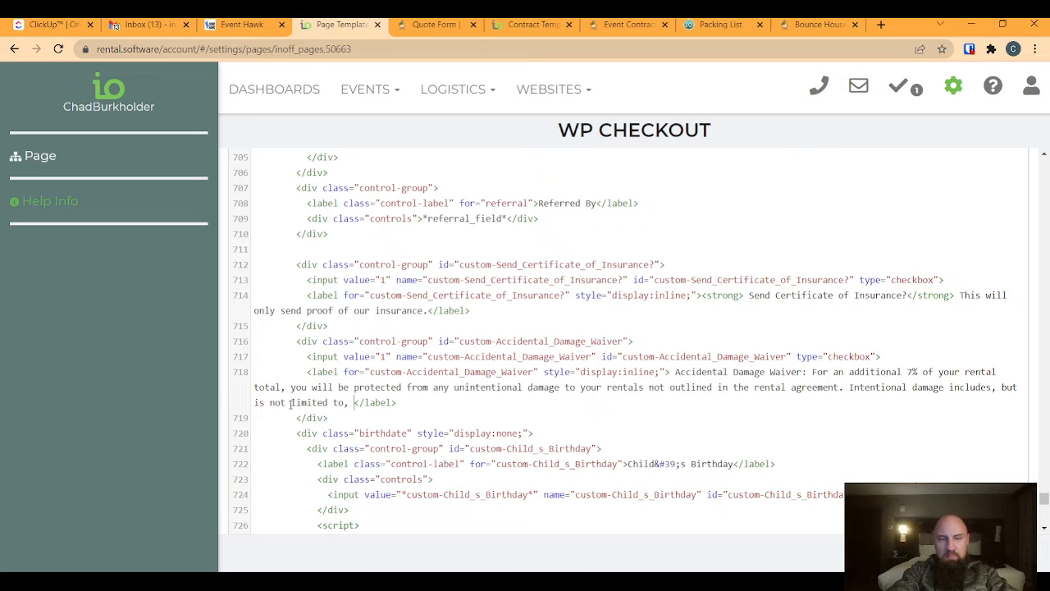
type("silly string")
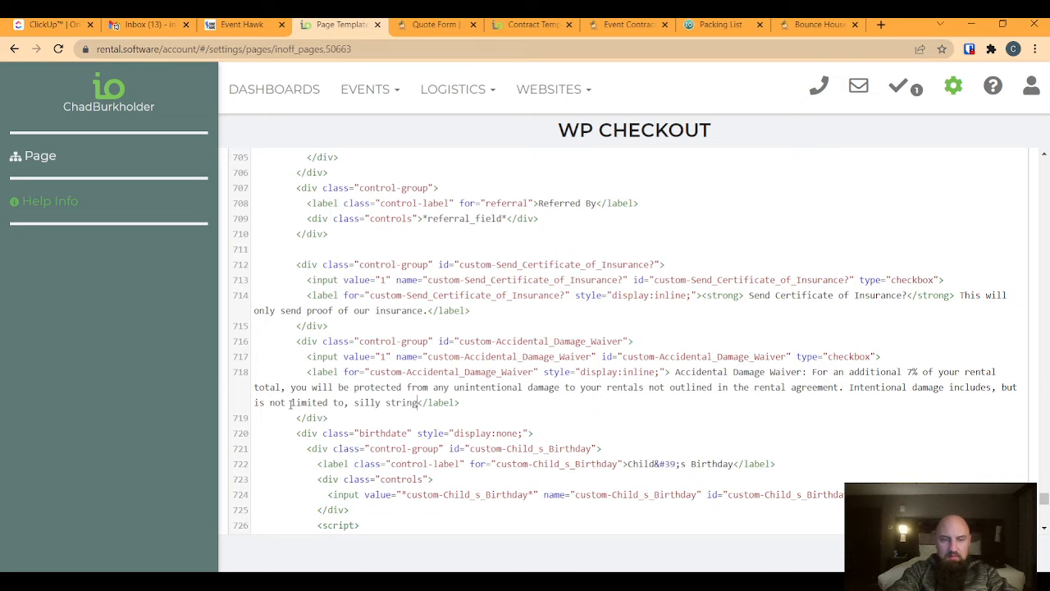
type(", ")
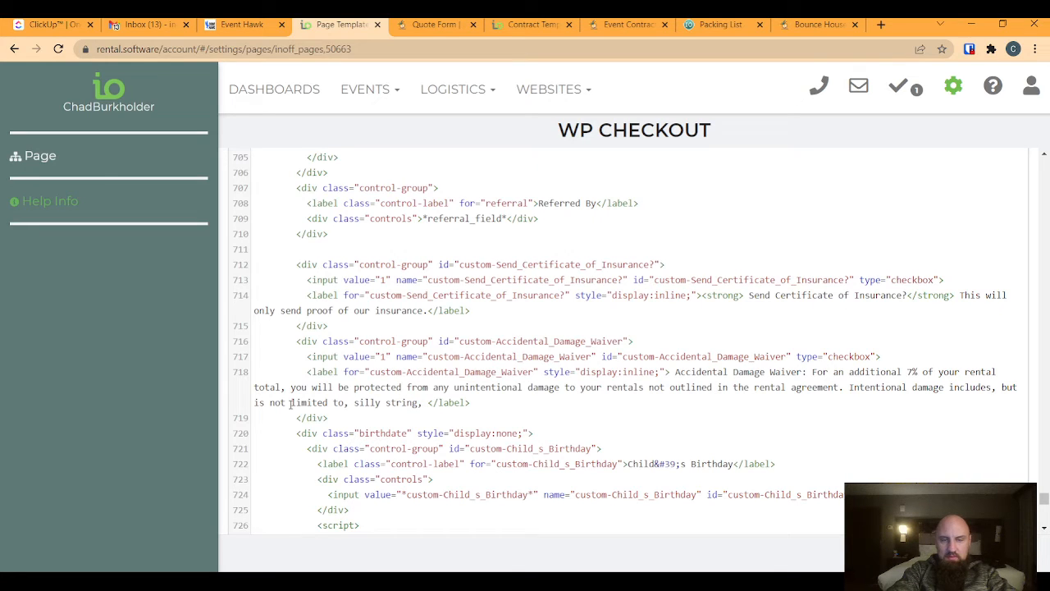
Finish the Accidental Damage Waiver label after "silly string," with "confetti, firework damage or anything else outline in the rental agreement.".
type("conv")
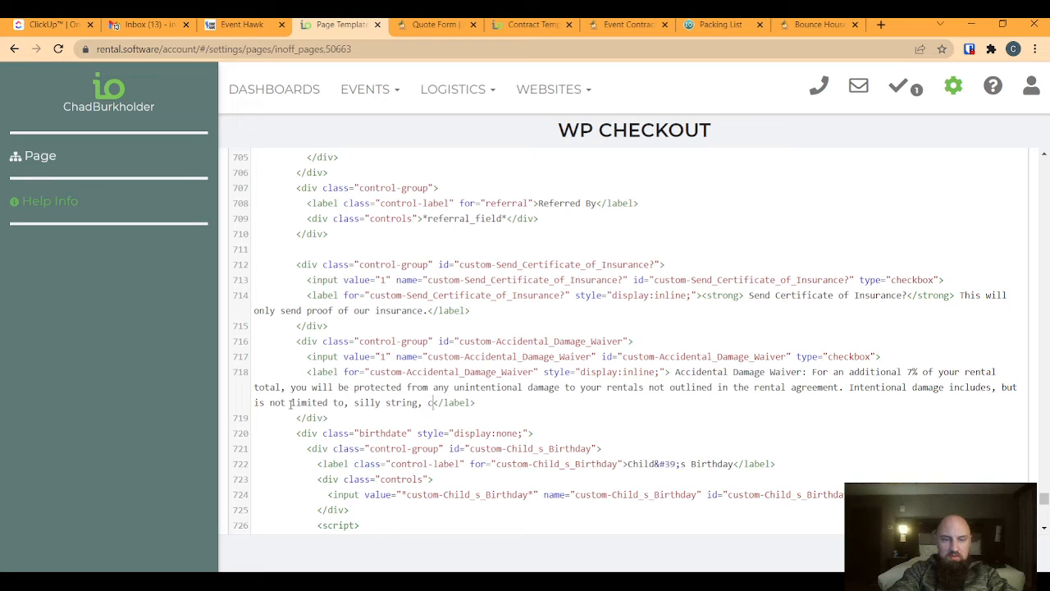
key("BackSpace")
type("fetti")
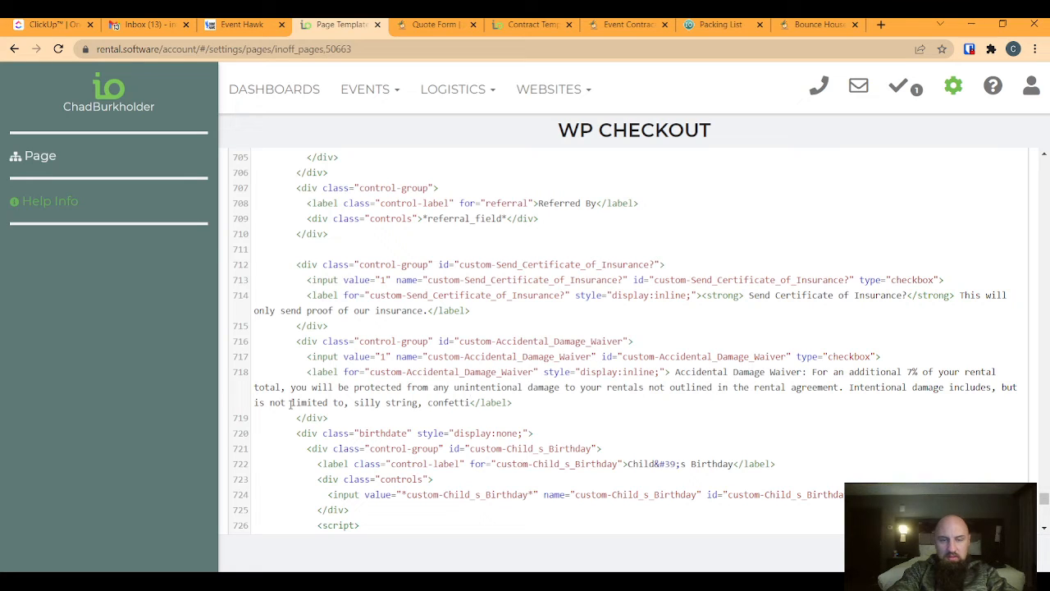
type(",")
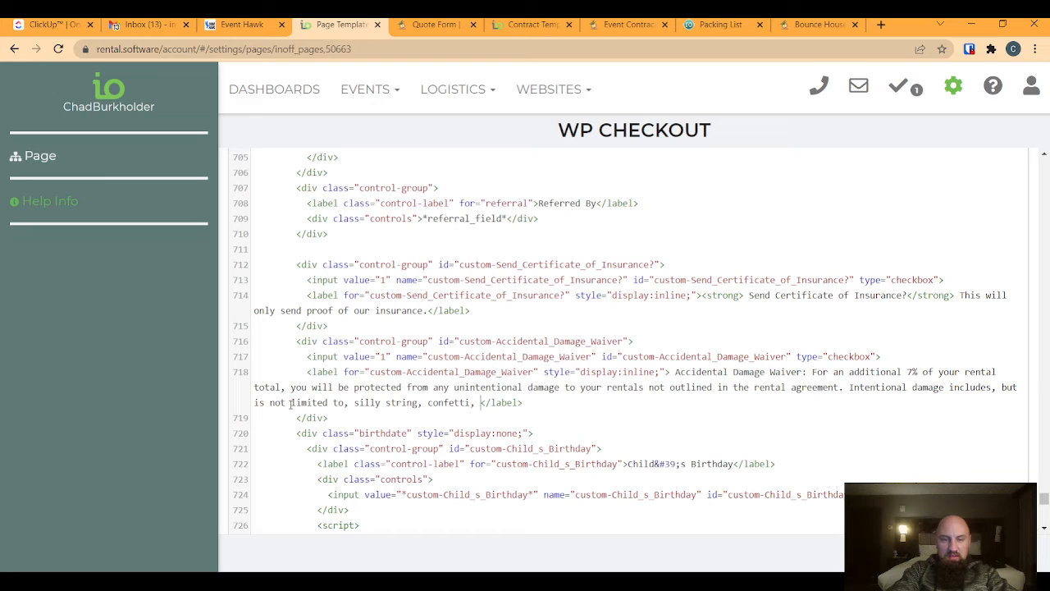
type("fireworks")
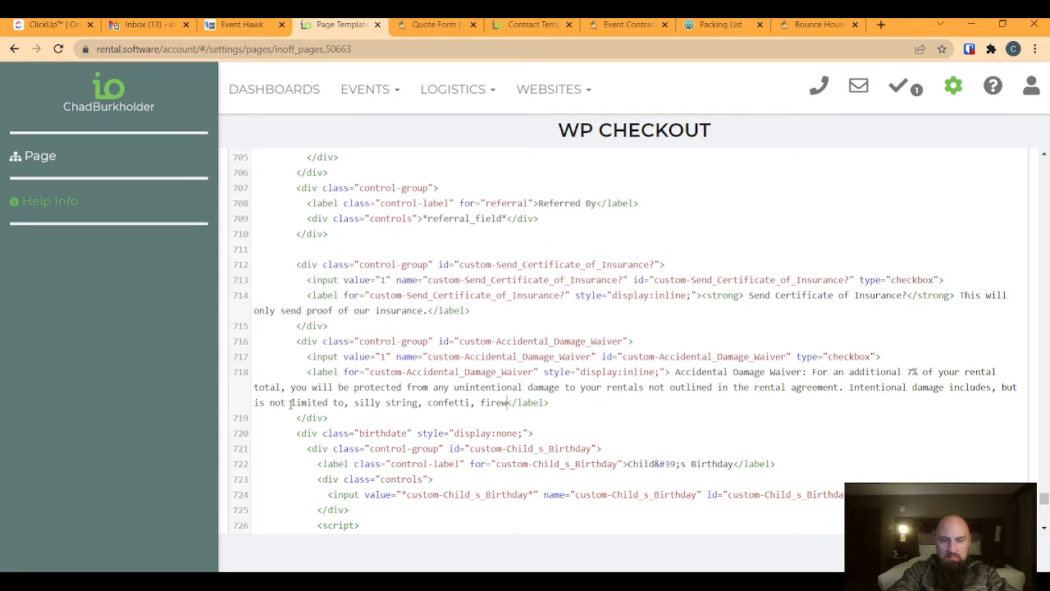
key("BackSpace")
type("damage")
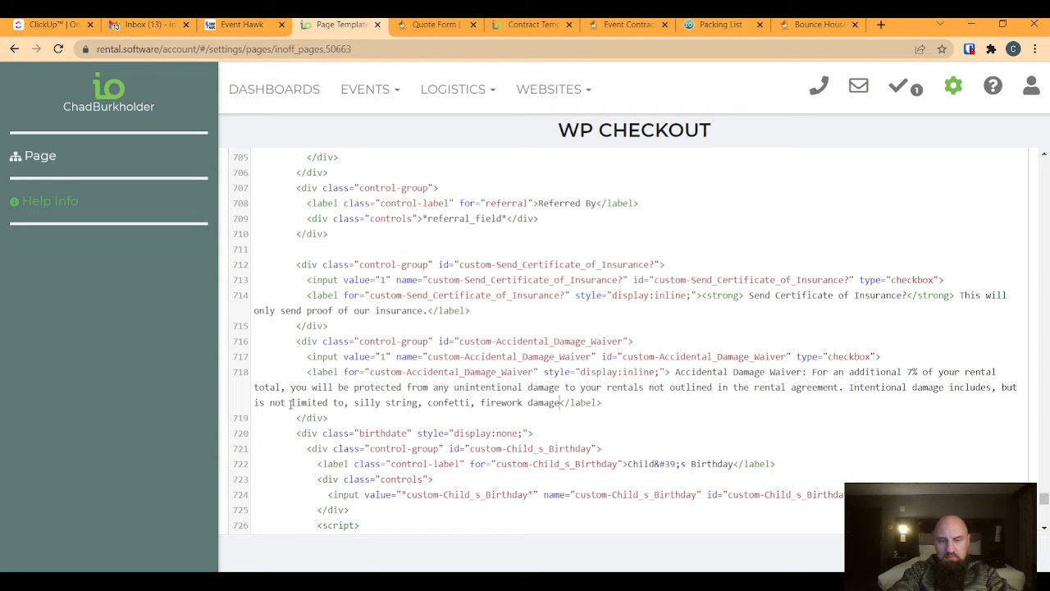
type(" or anything else")
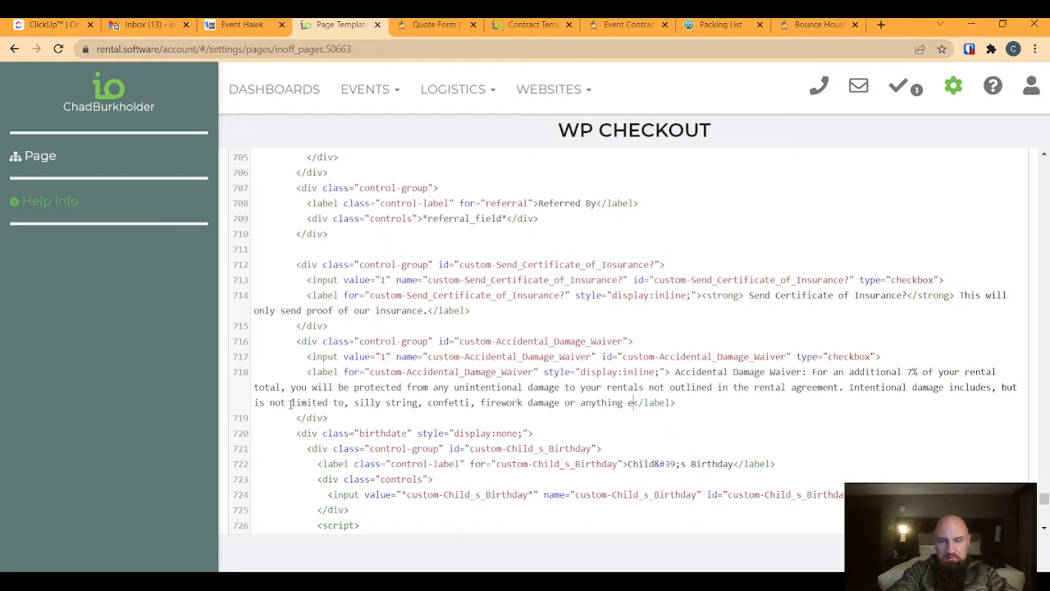
type(" outline in the ren")
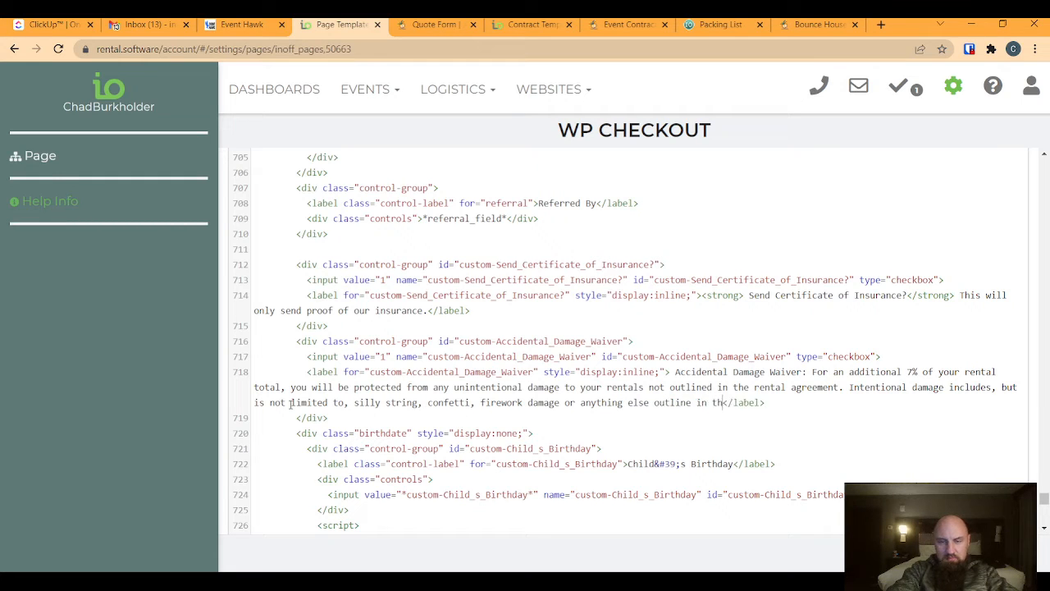
type("tal agree")
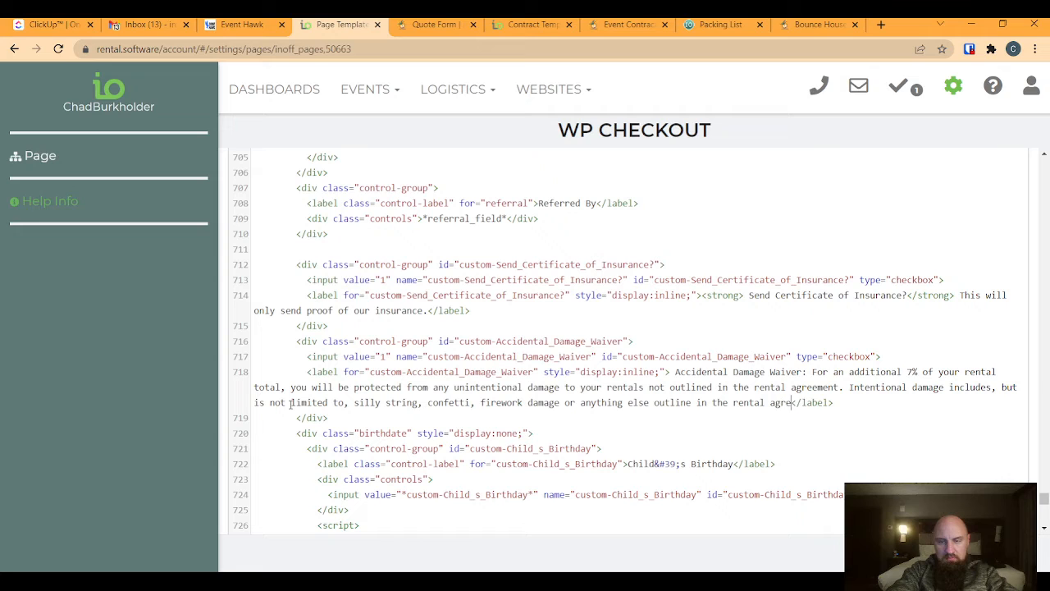
type("ment.")
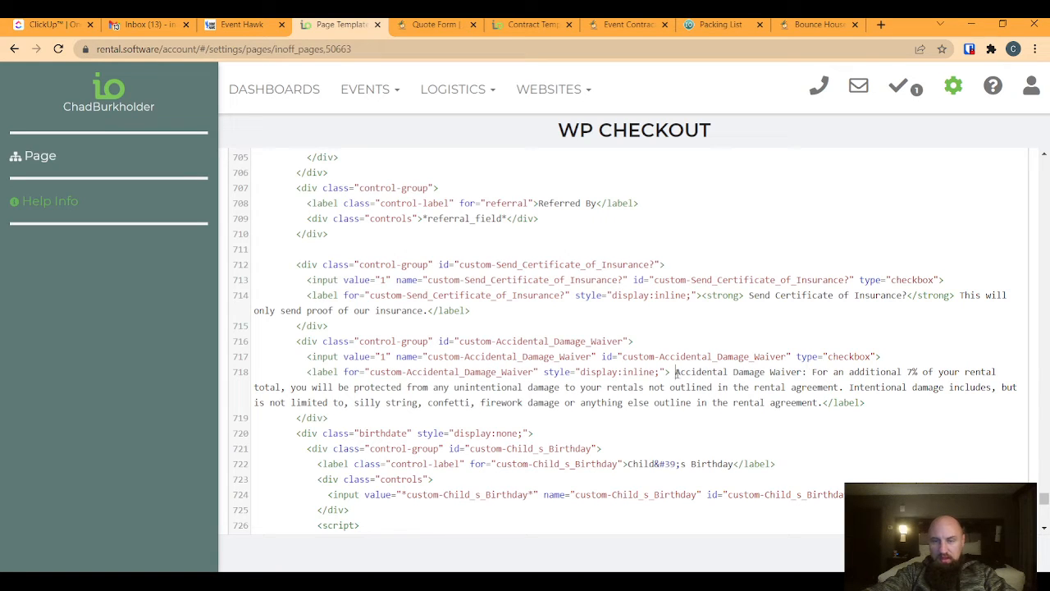
Wrap the words "Accidental Damage Waiver:" in the waiver label in <strong> tags.
left_click_drag(676, 374, 804, 373)
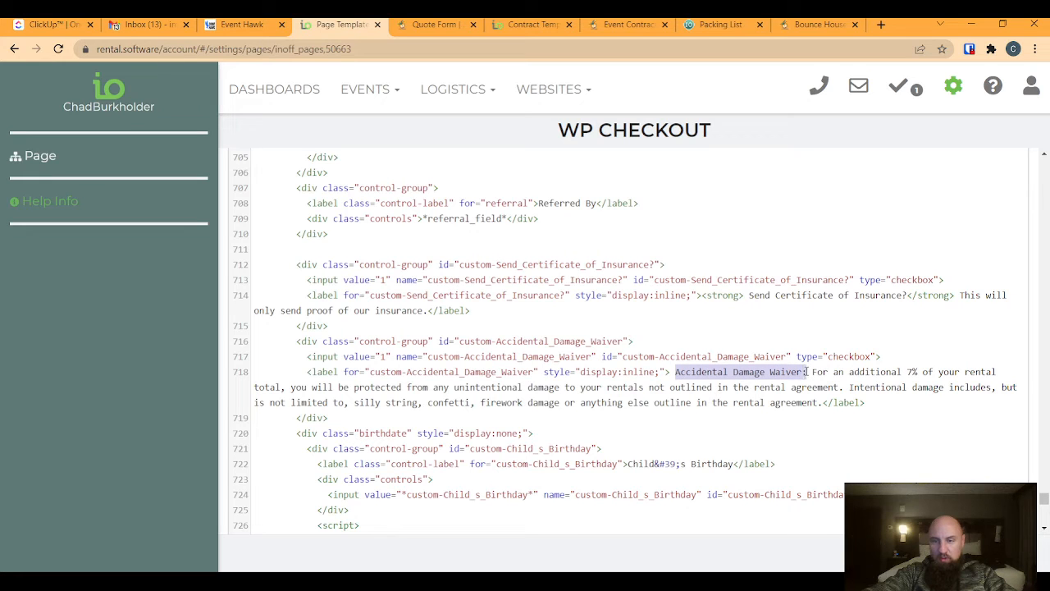
left_click(676, 373)
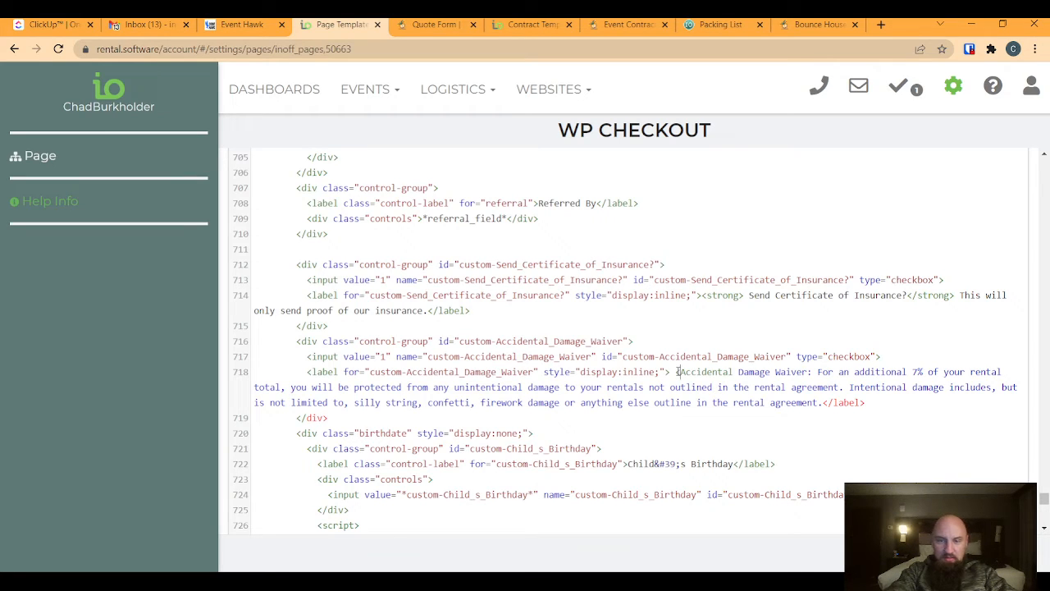
type("<strong")
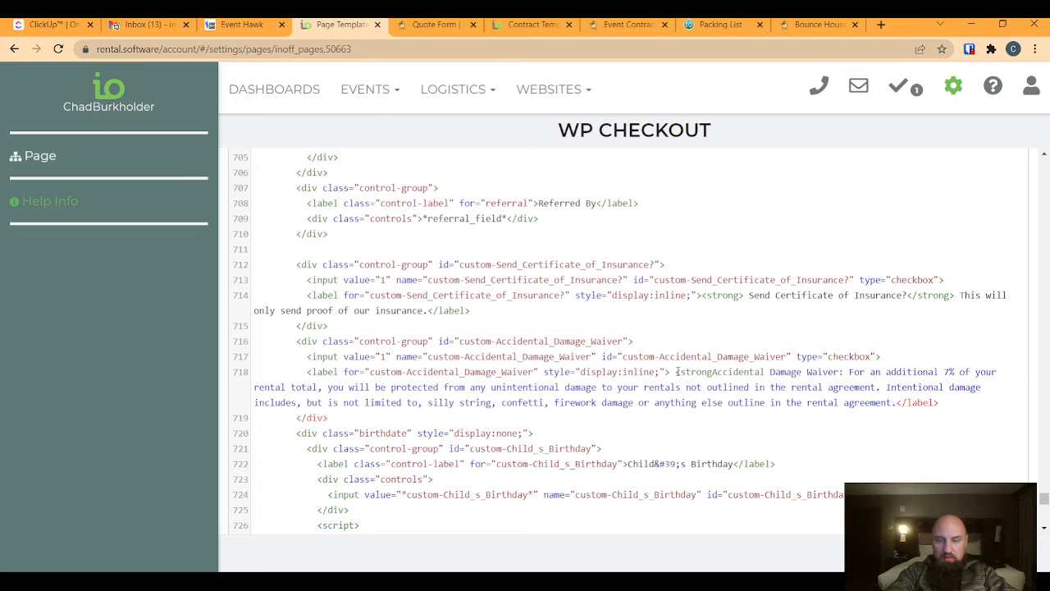
type(">")
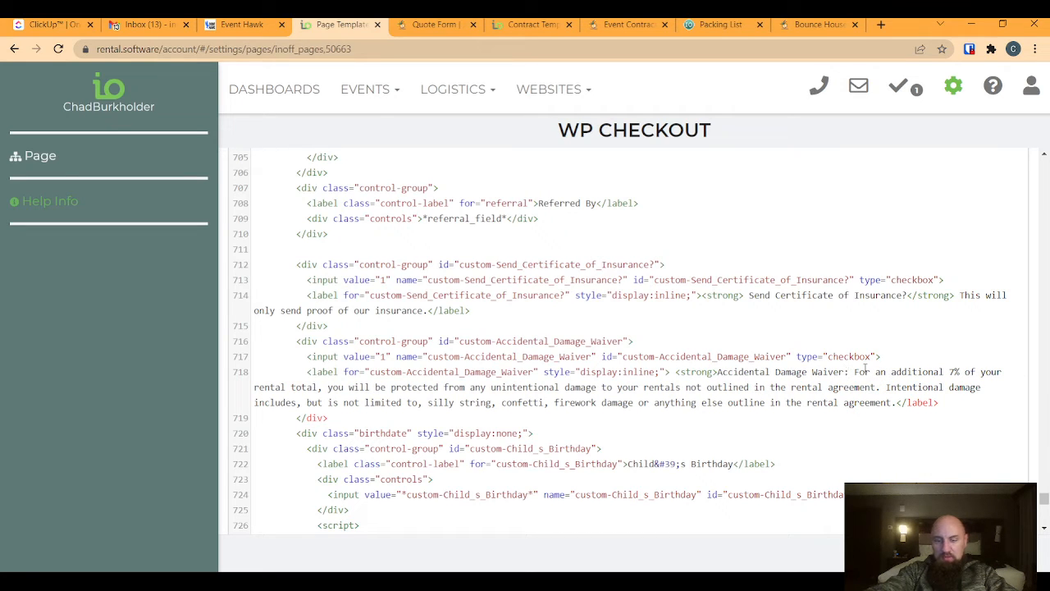
type("<")
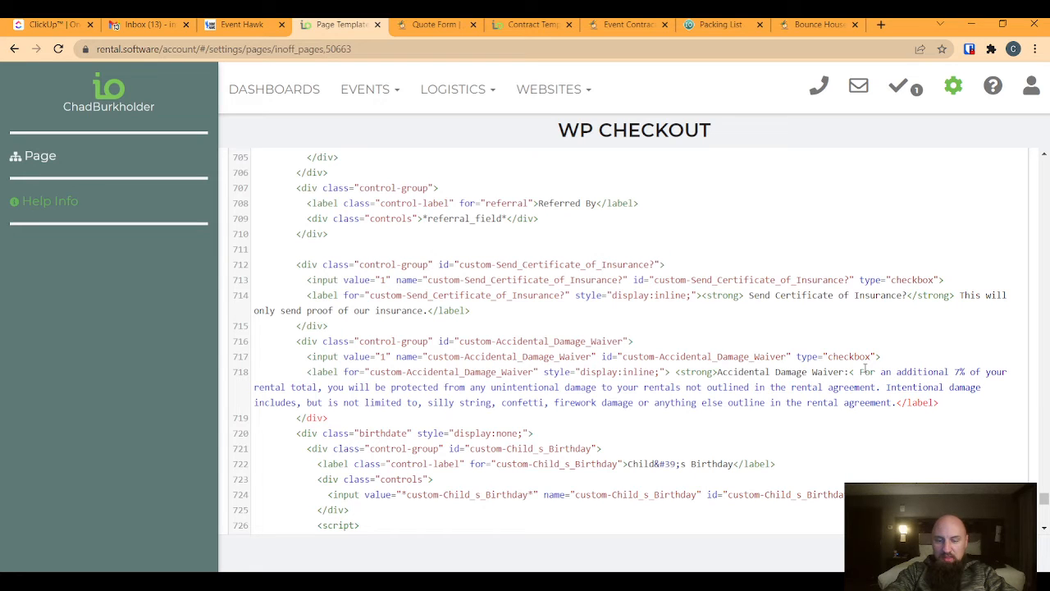
type("/stro")
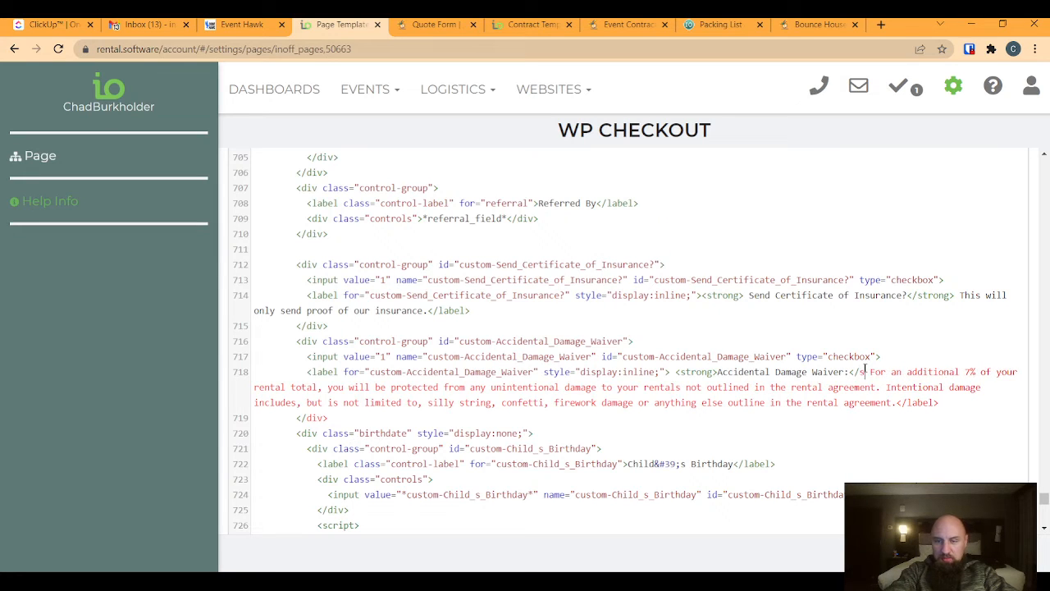
type("ng>")
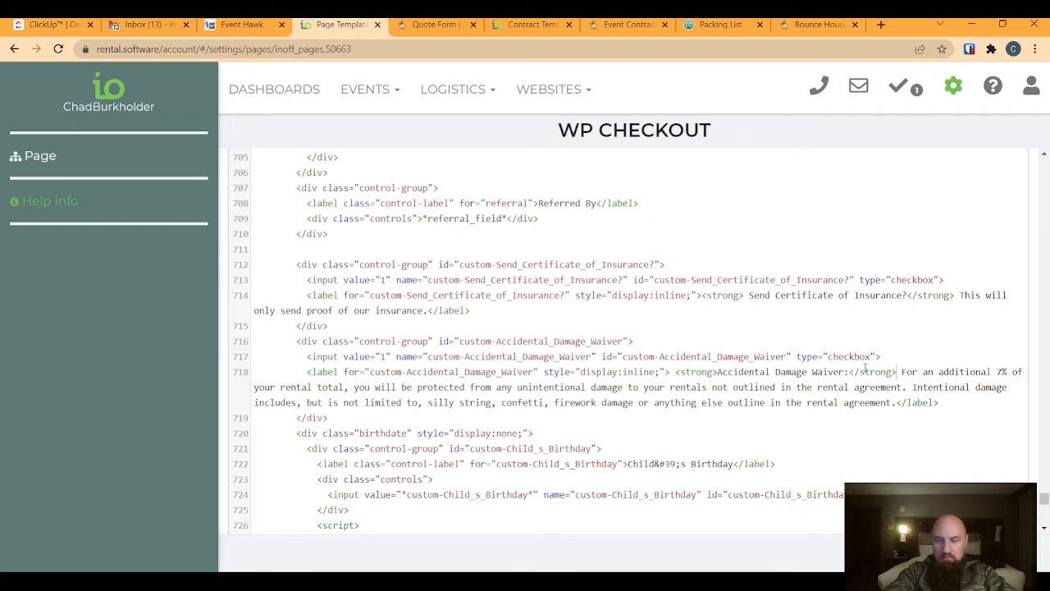
double_click(790, 372)
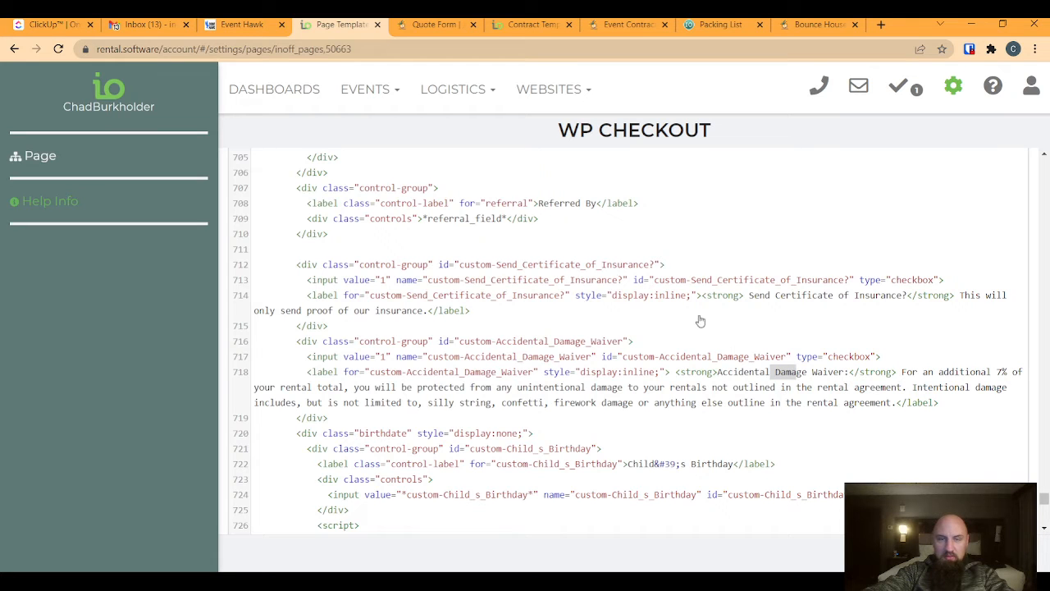
Reload the website's quote form page and check the Accidental Damage Waiver text below the event details.
left_click(421, 30)
left_click(421, 31)
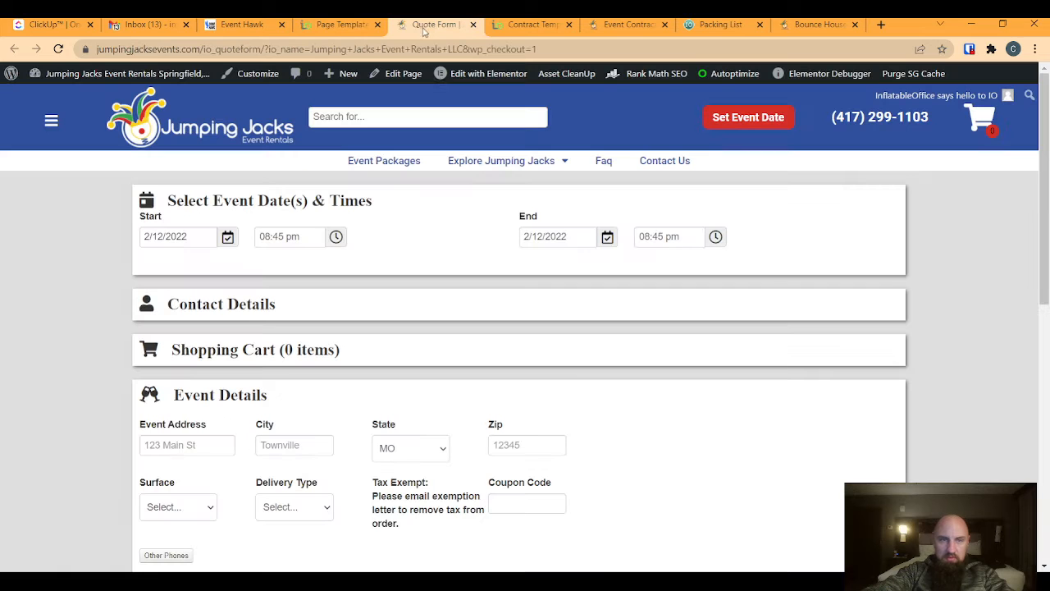
left_click(58, 49)
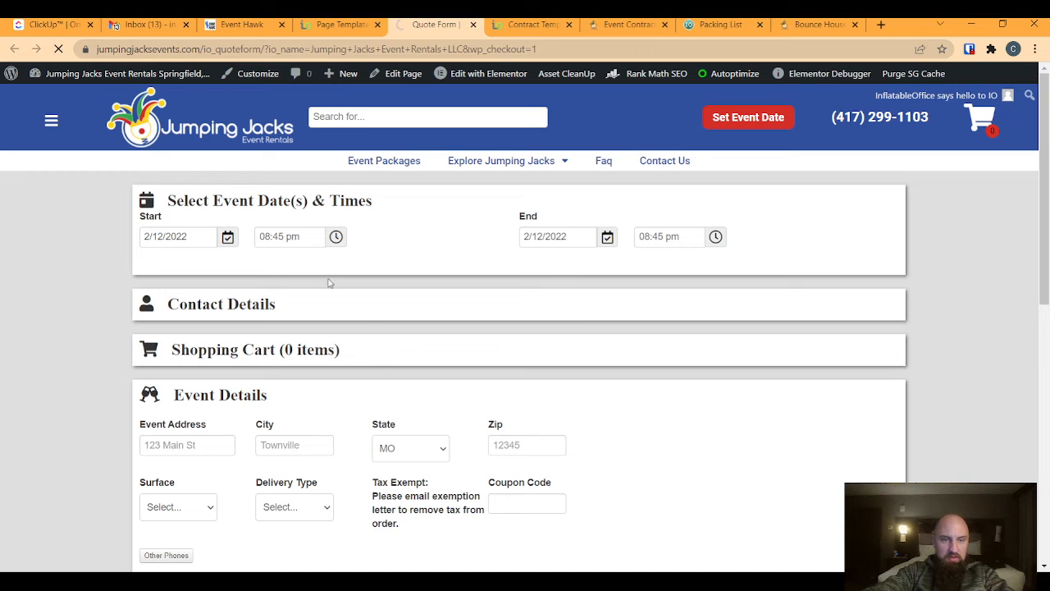
left_click(367, 311)
scroll(366, 310, "down", 5)
left_click(211, 212)
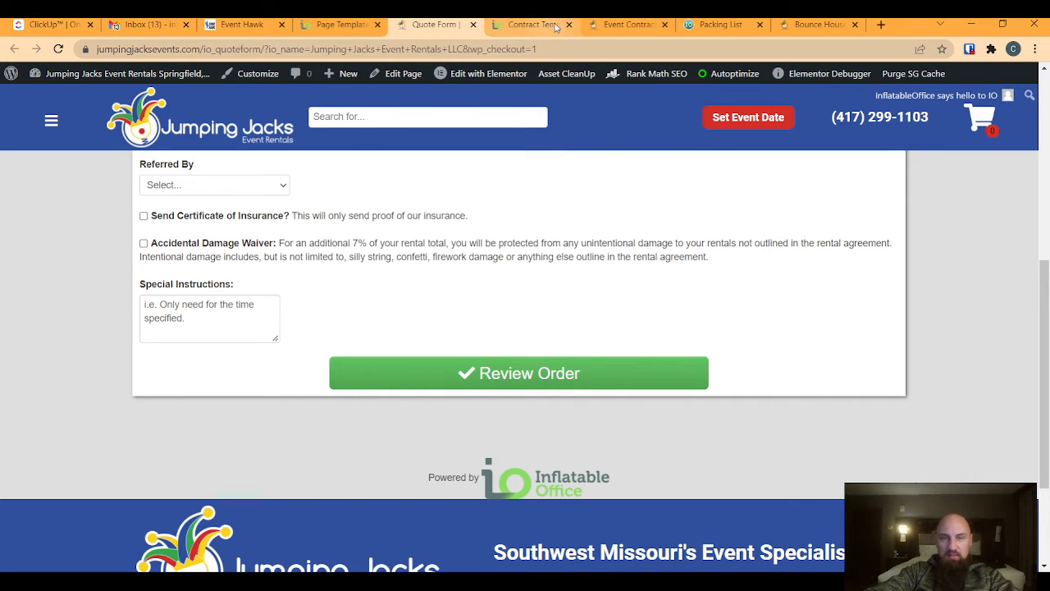
Go back to the rental account's settings and open the Event Type optional field.
left_click(371, 29)
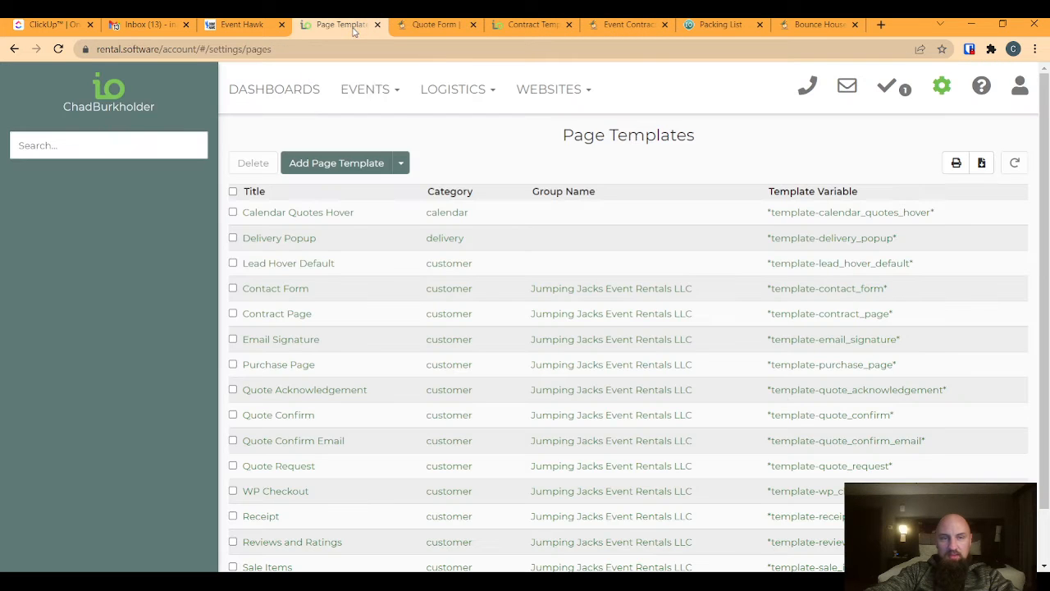
left_click(941, 85)
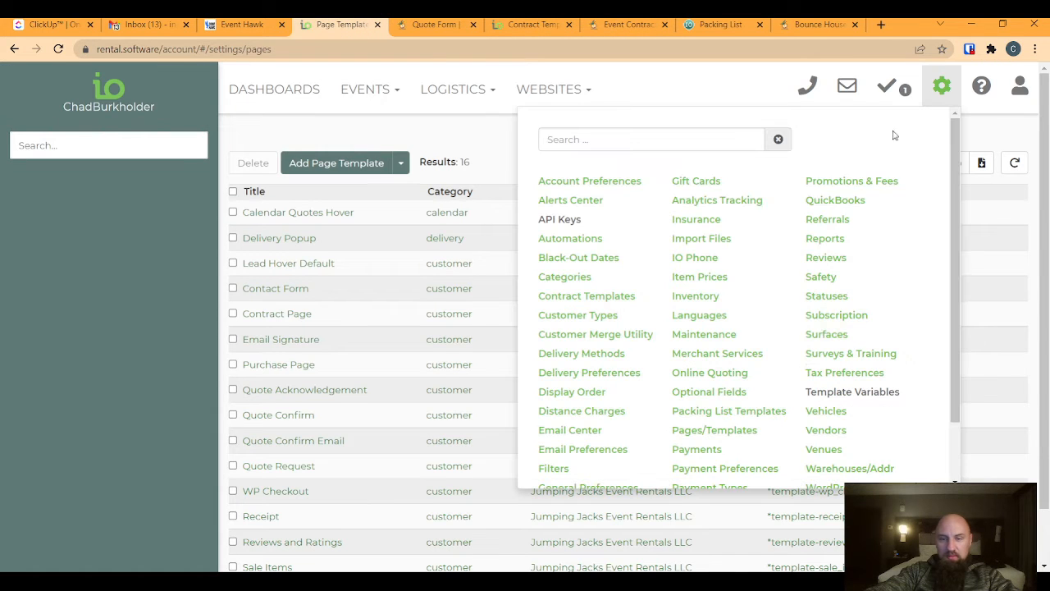
left_click(710, 392)
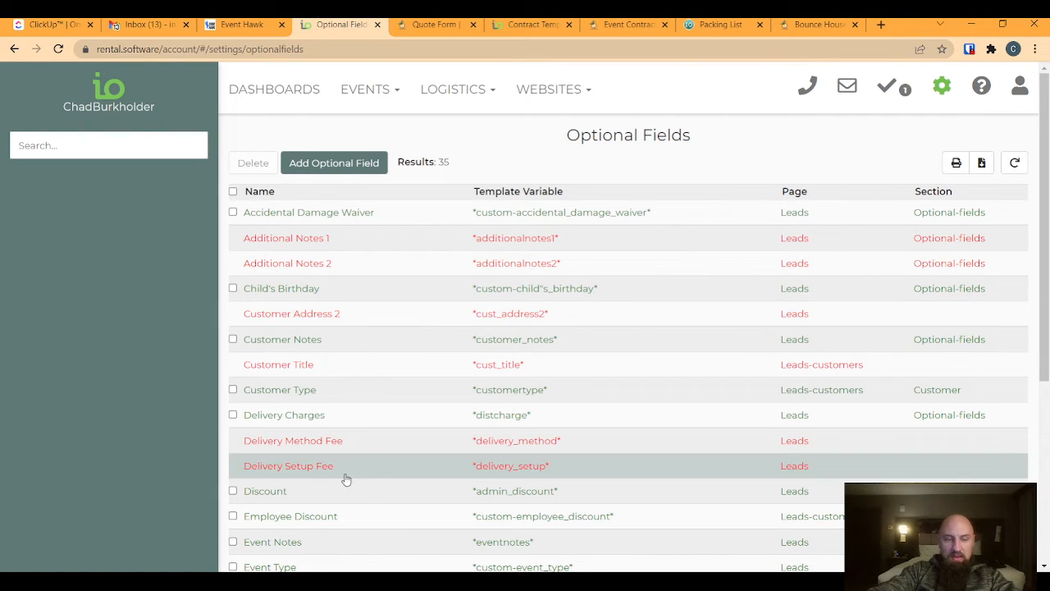
scroll(363, 443, "down", 2)
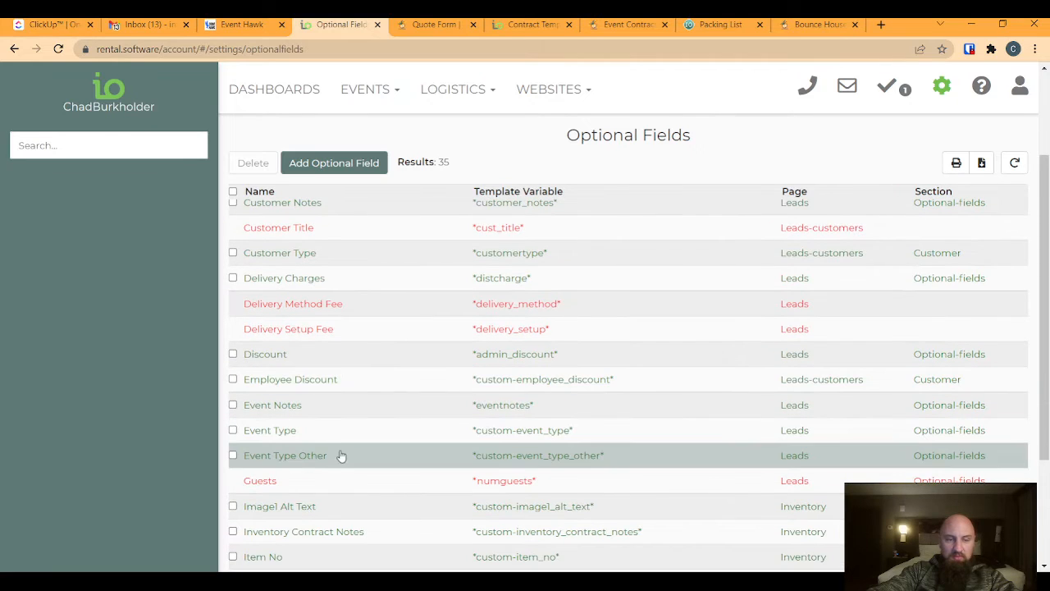
left_click(271, 430)
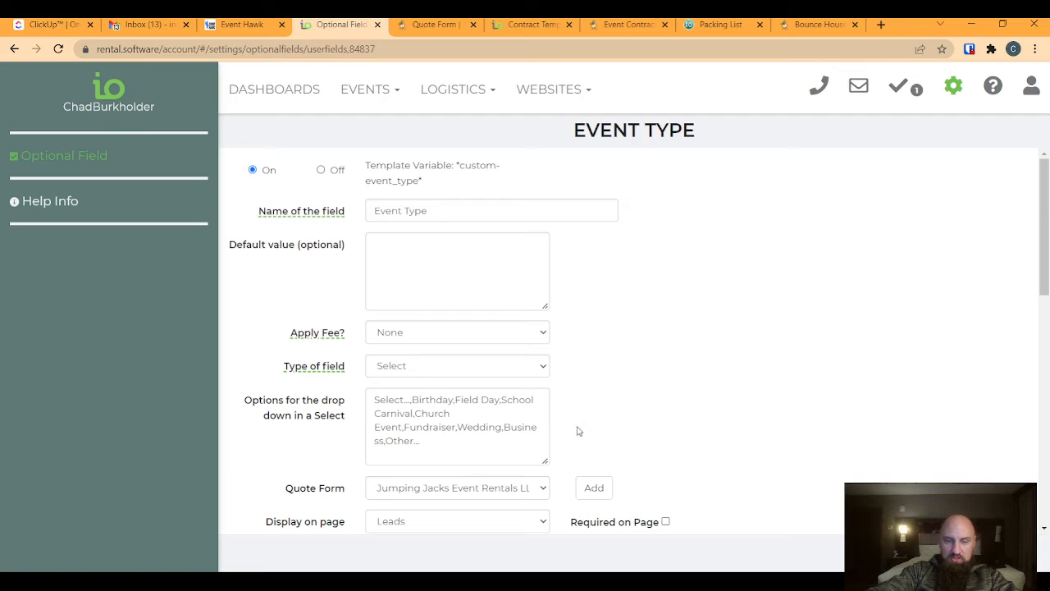
Try adding the Event Type field to the Jumping Jacks Event Rentals quote form, and remove it again.
scroll(645, 413, "down", 2)
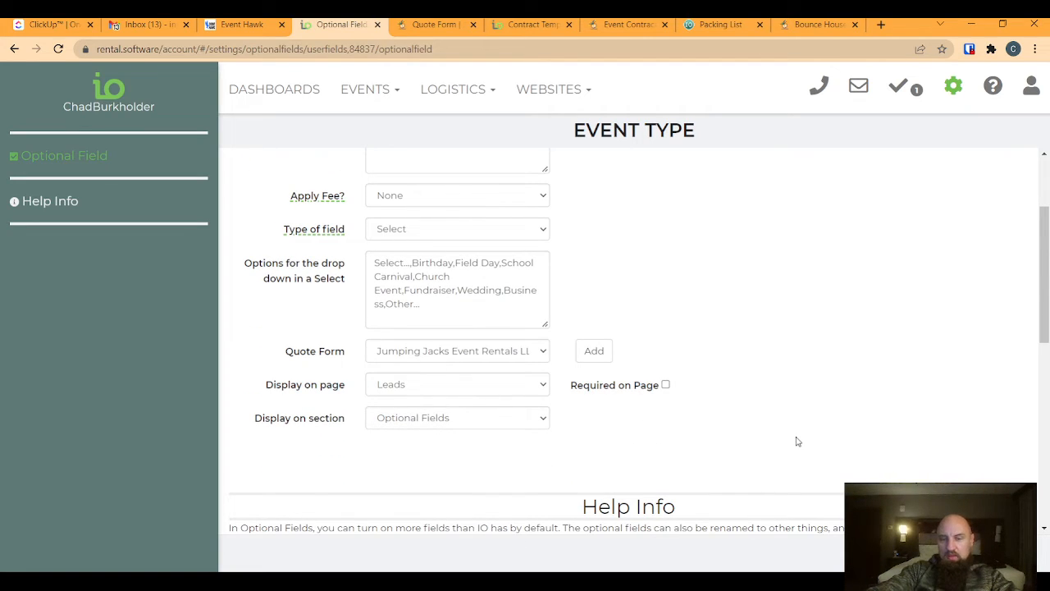
left_click(543, 352)
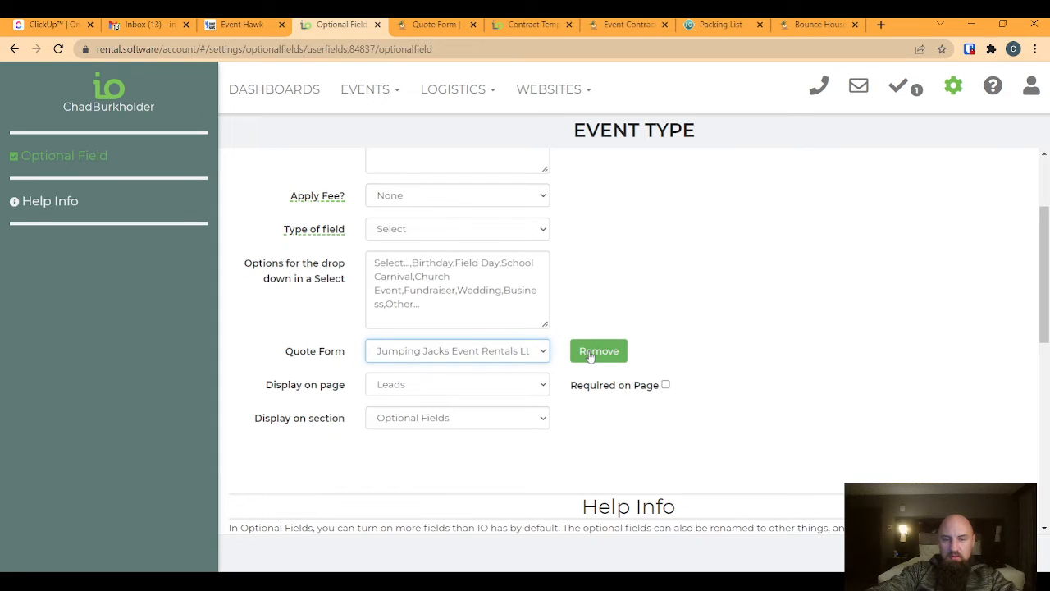
left_click(590, 356)
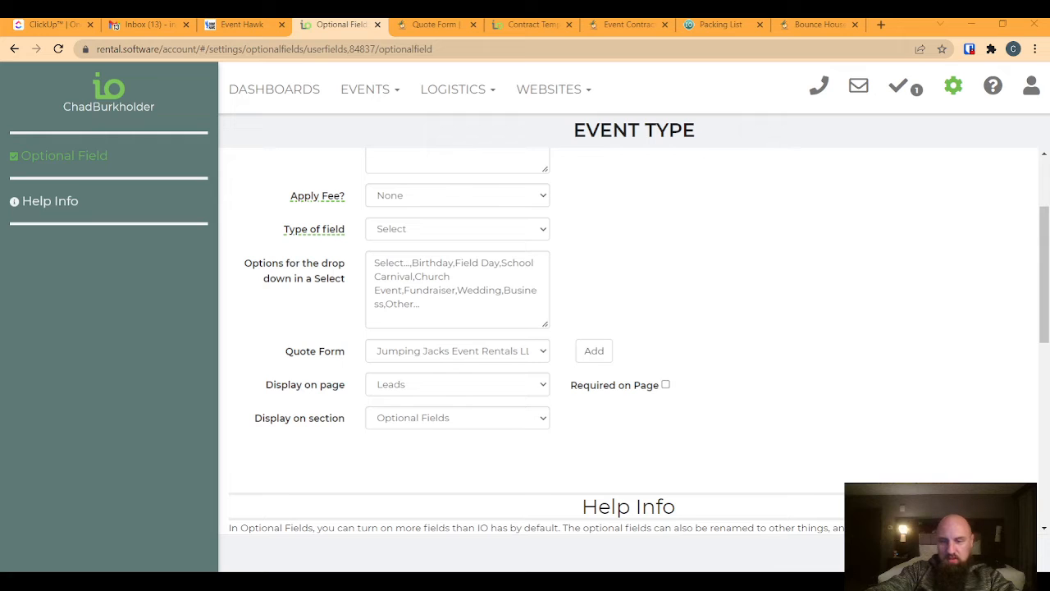
Leave the Event Type field without saving and open the WP Checkout page template.
left_click(952, 96)
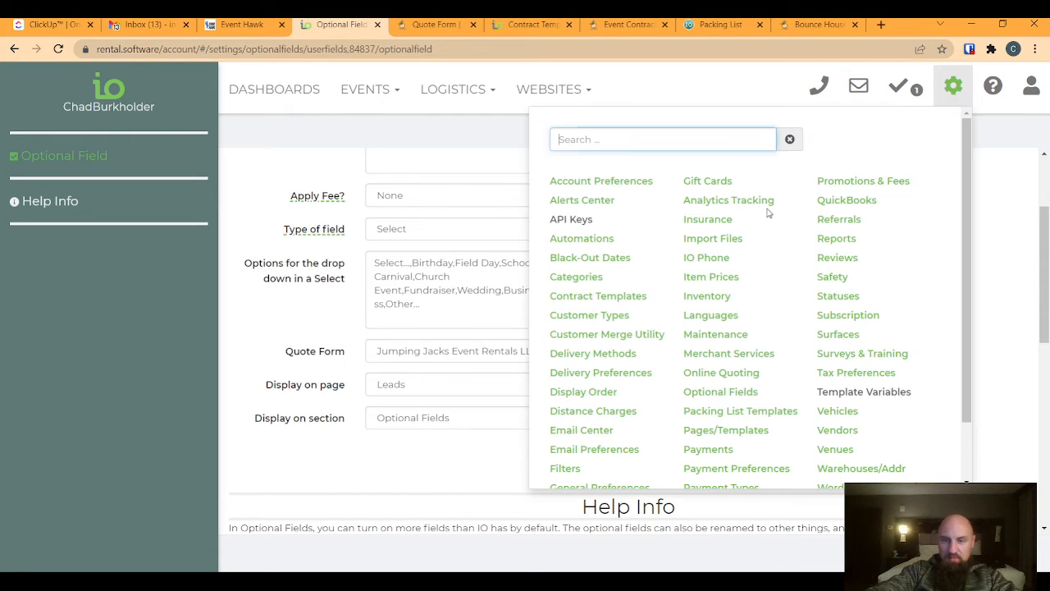
left_click(719, 432)
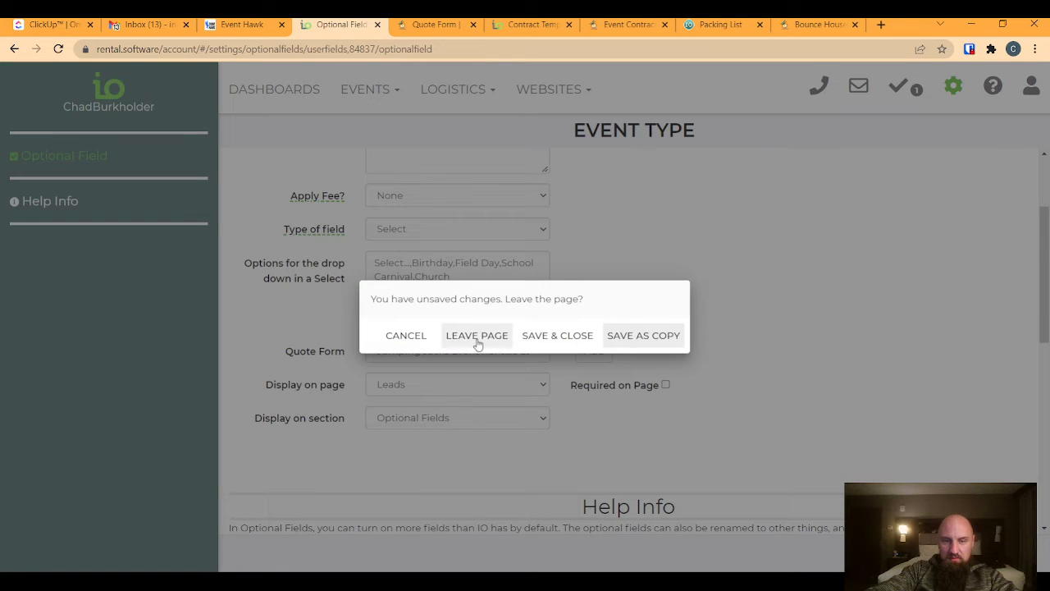
left_click(476, 341)
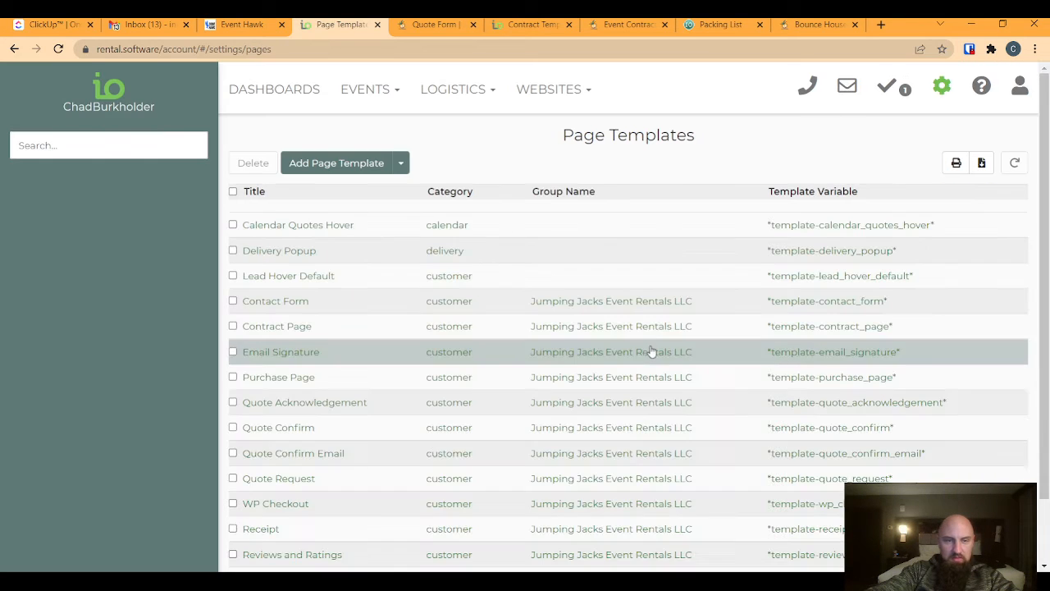
left_click(299, 503)
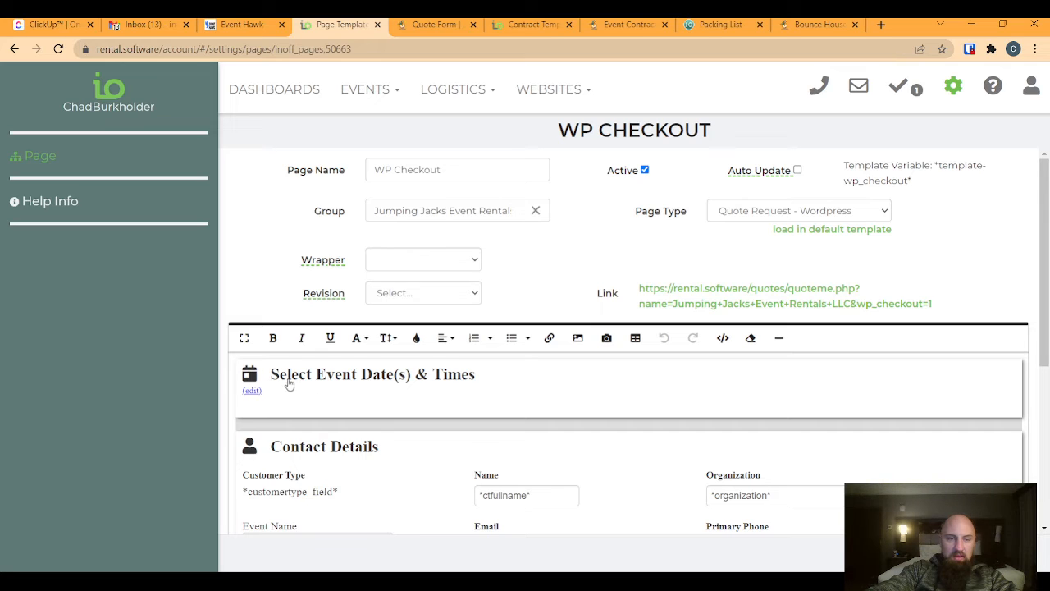
Show the WP Checkout template's source code and find the text "accid" in it.
left_click(723, 339)
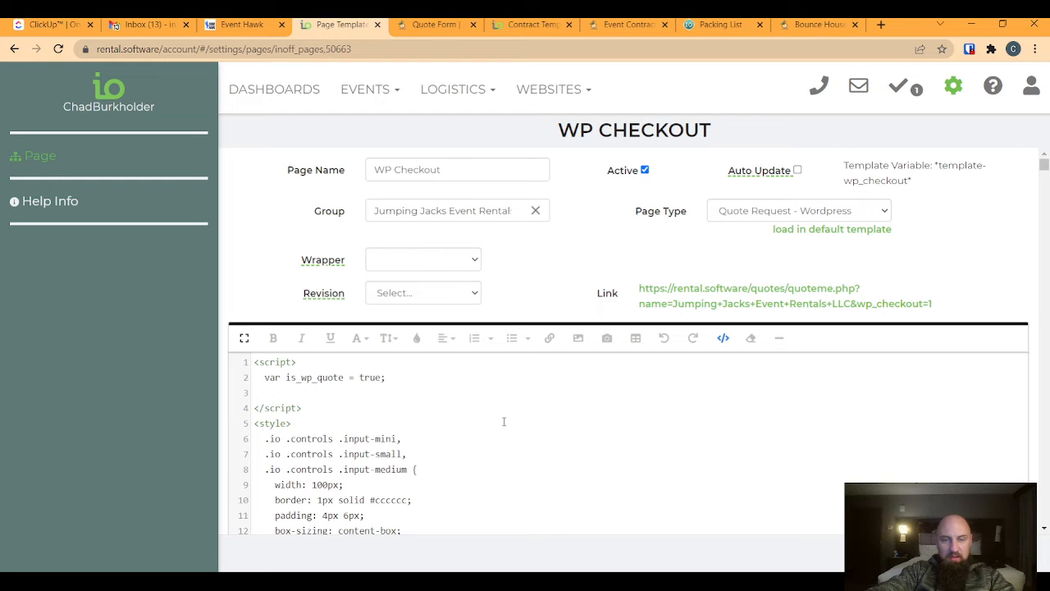
key("ctrl+f")
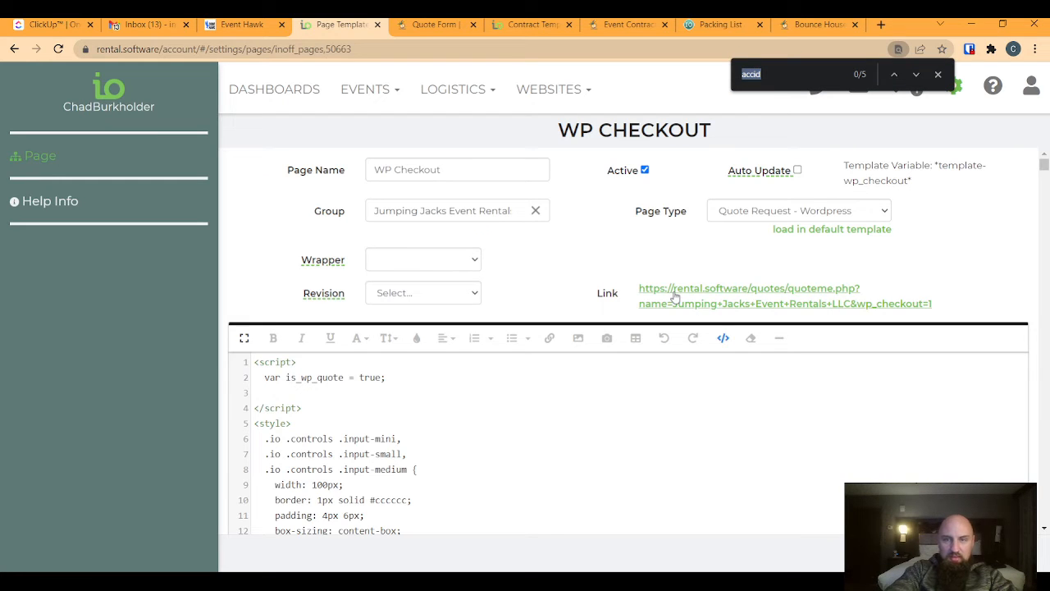
key("Return")
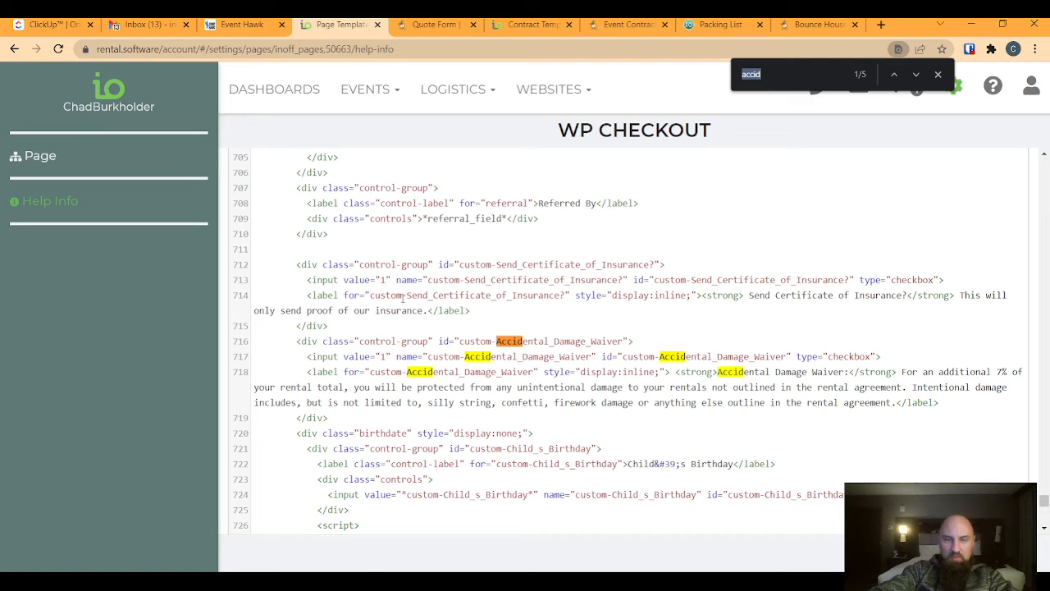
Examine where the Accidental Damage Waiver block starts and ends in the template code, and the code following it down to the closing tags.
scroll(424, 335, "up", 3)
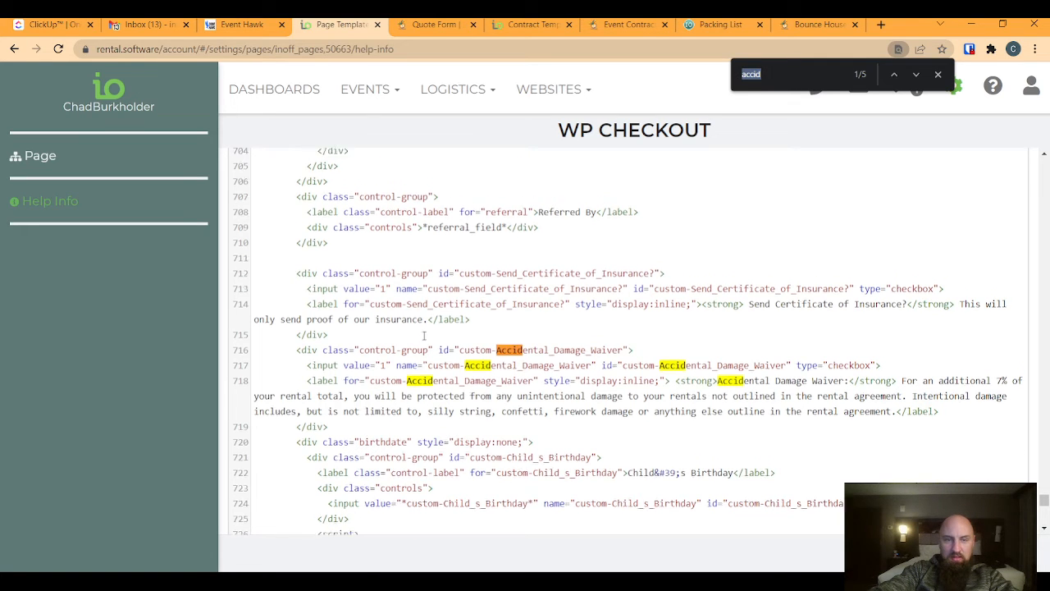
scroll(424, 335, "down", 4)
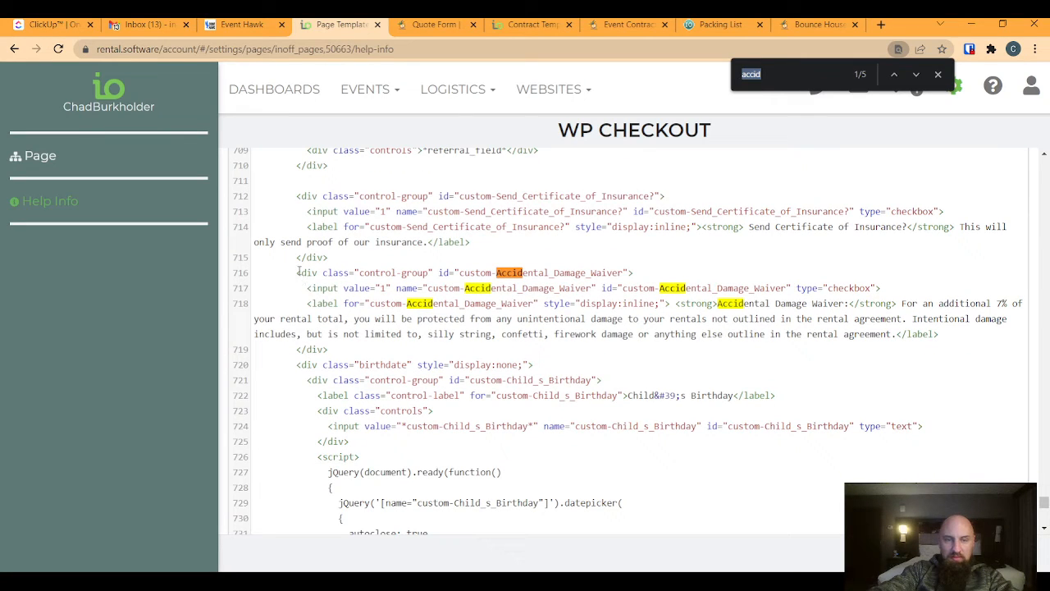
left_click_drag(298, 272, 329, 347)
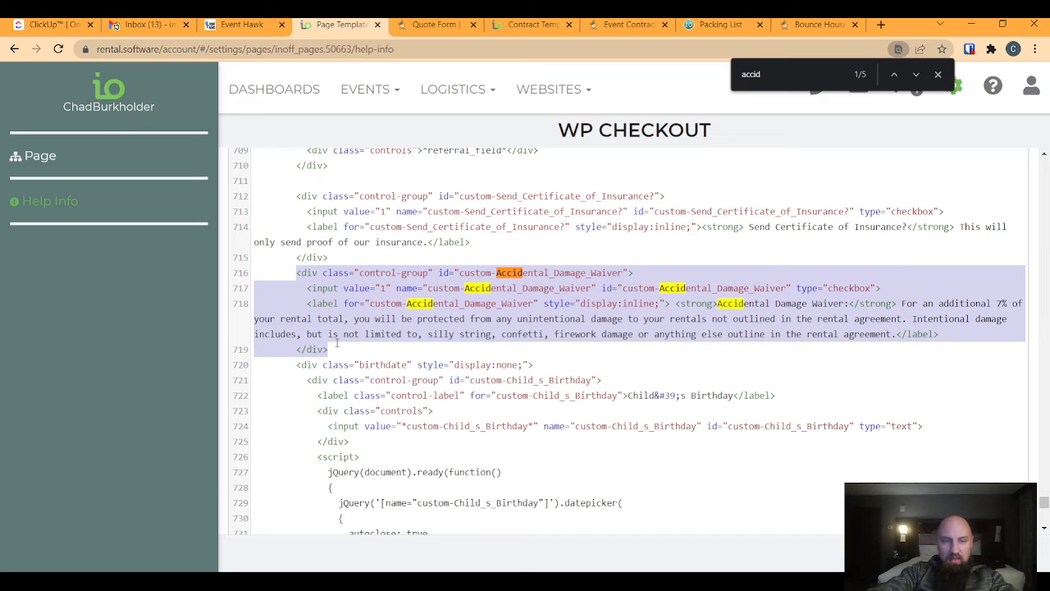
left_click(300, 273)
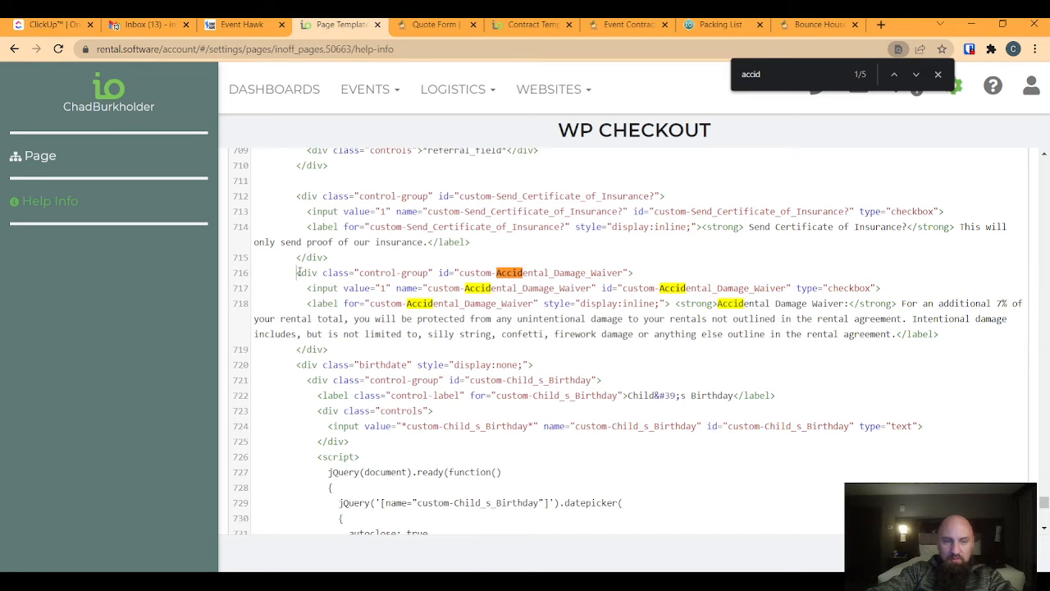
left_click_drag(299, 274, 317, 271)
left_click_drag(329, 348, 298, 349)
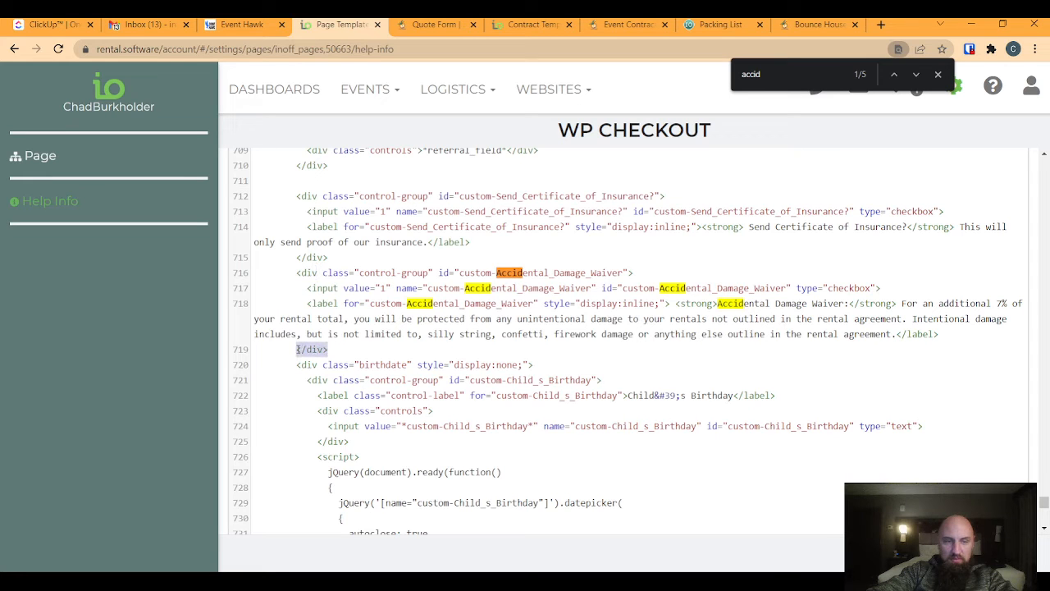
scroll(374, 408, "down", 4)
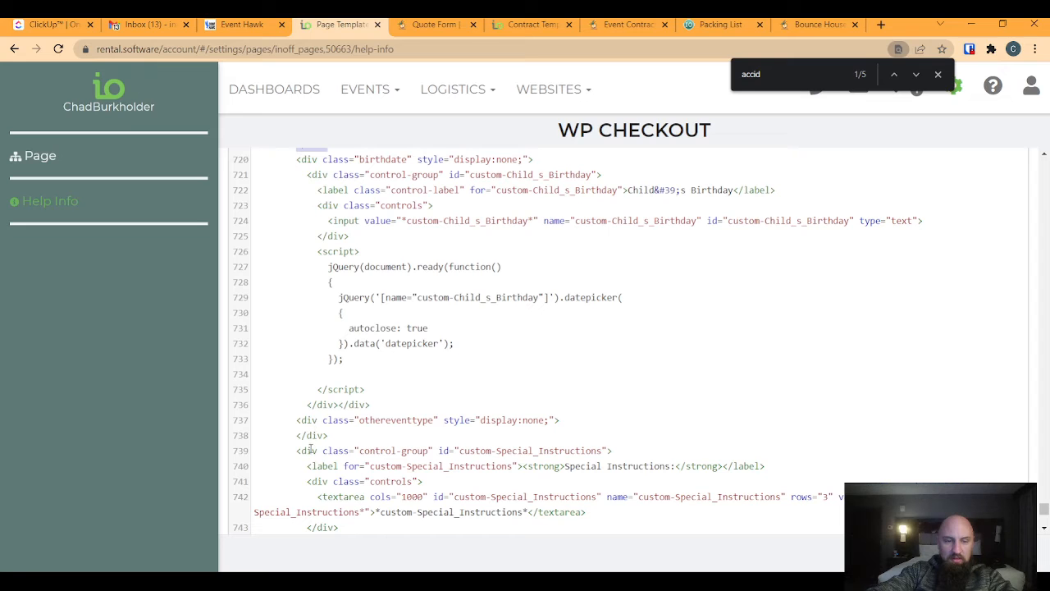
scroll(339, 498, "down", 5)
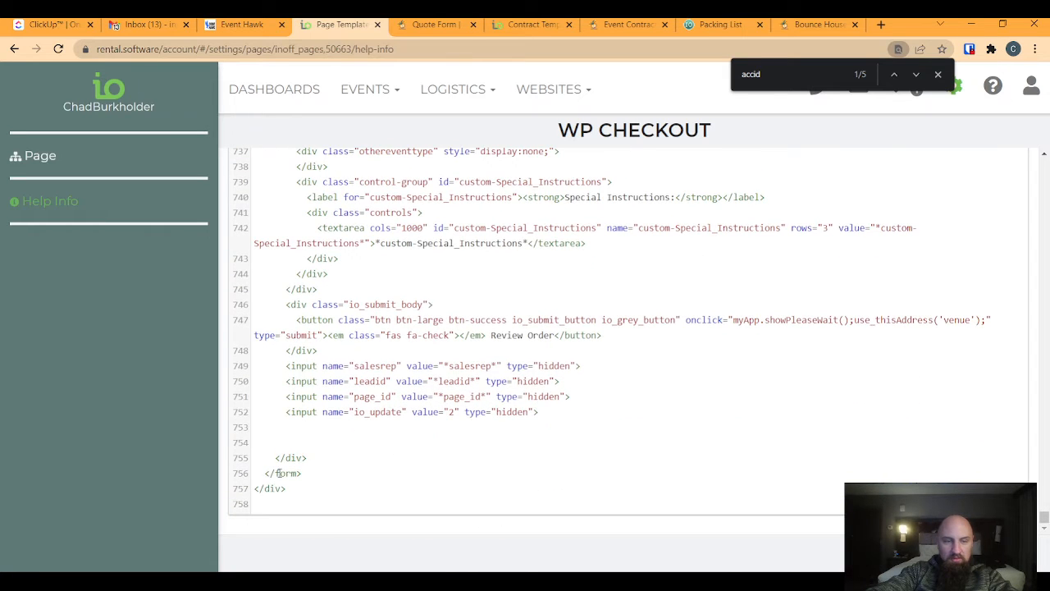
scroll(359, 327, "up", 8)
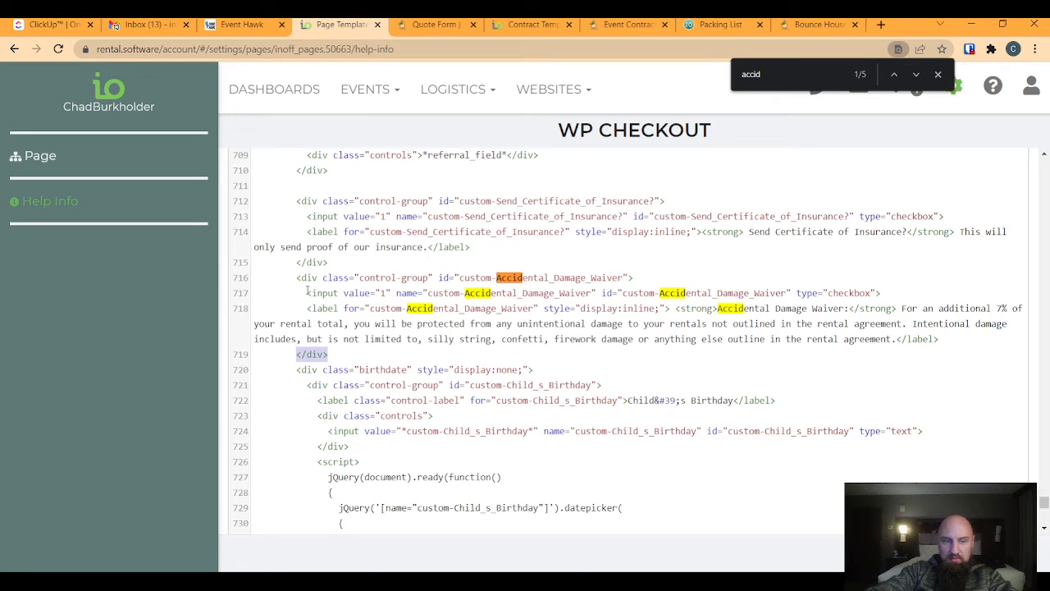
Highlight the complete Accidental Damage Waiver div in lines 716 to 719, including its checkbox input and bold label text.
left_click_drag(307, 293, 346, 358)
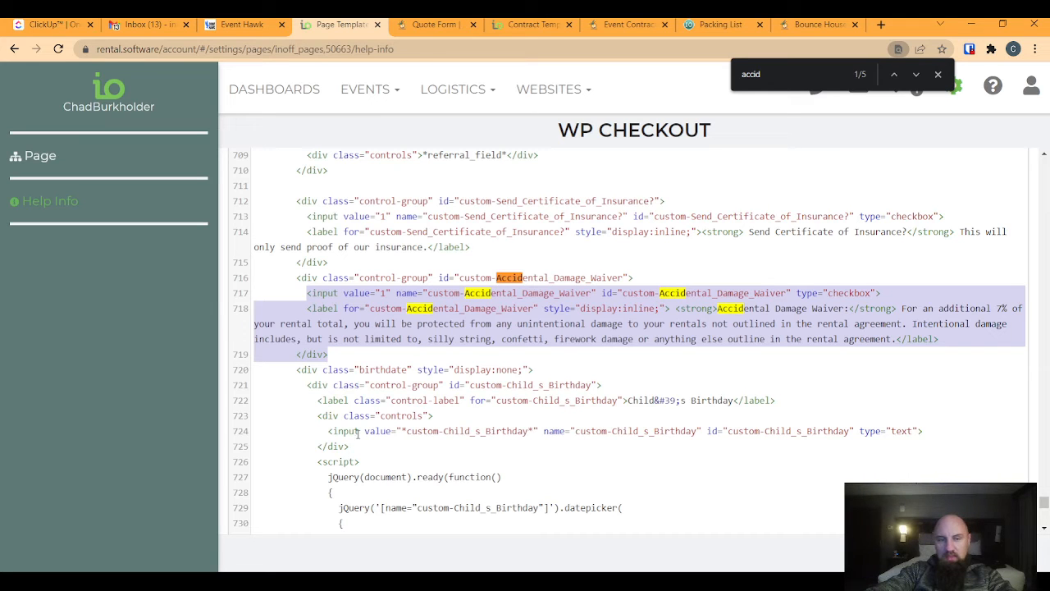
left_click_drag(297, 277, 329, 351)
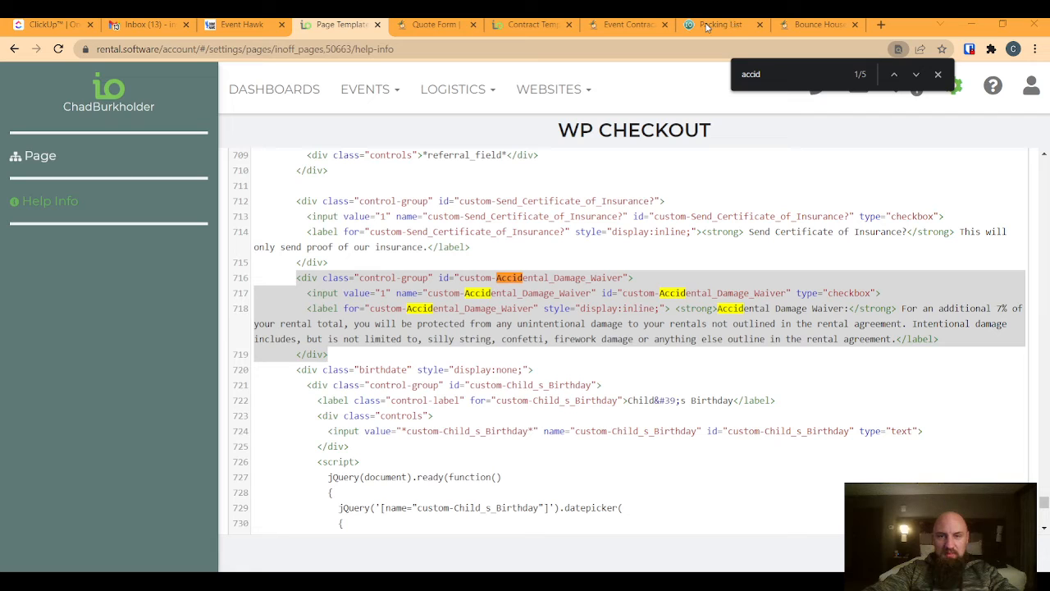
left_click(716, 579)
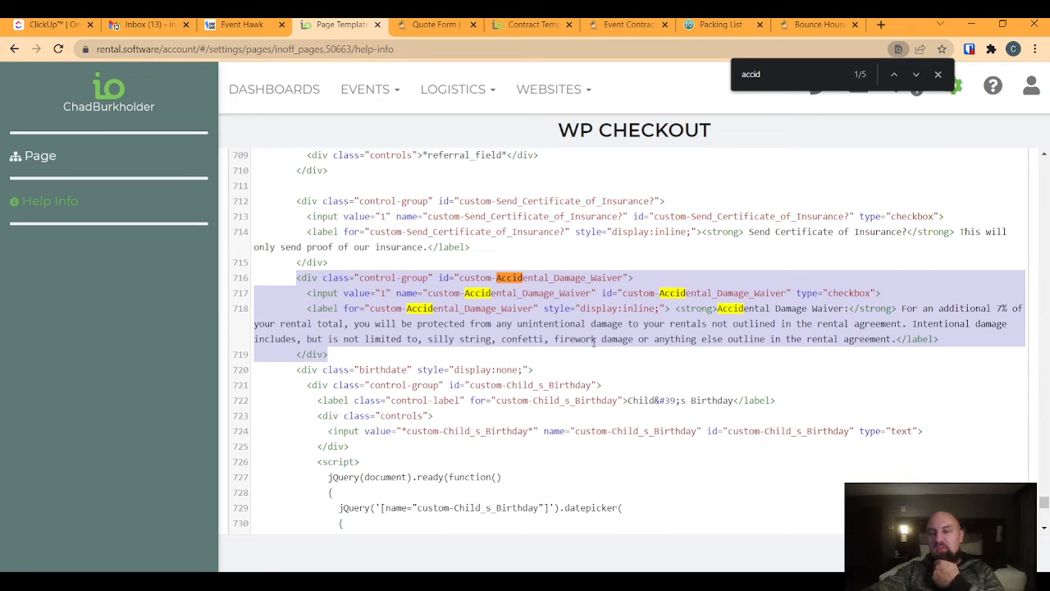
left_click(708, 340)
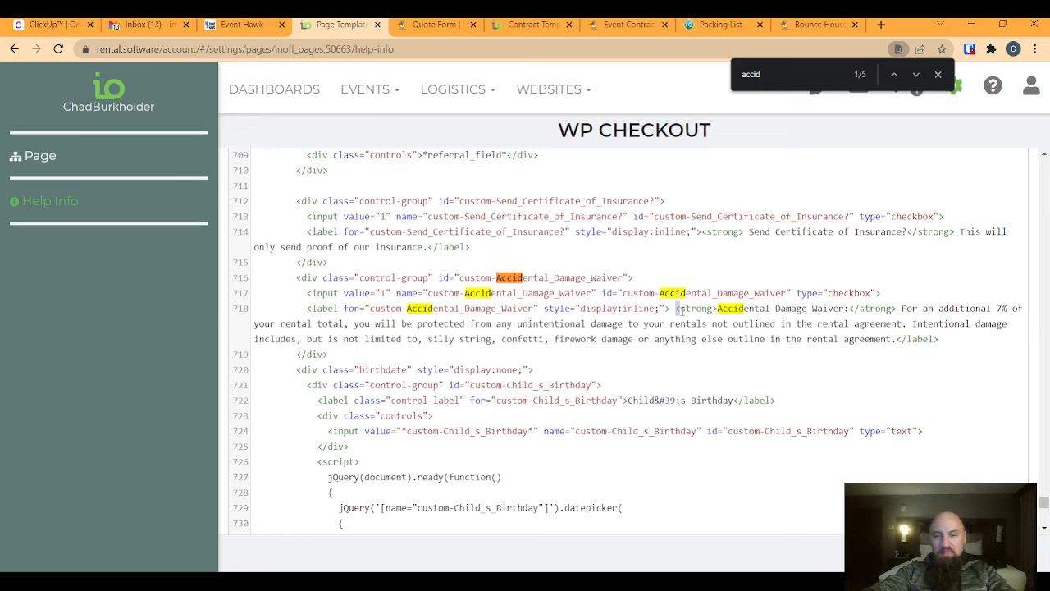
left_click_drag(675, 308, 433, 339)
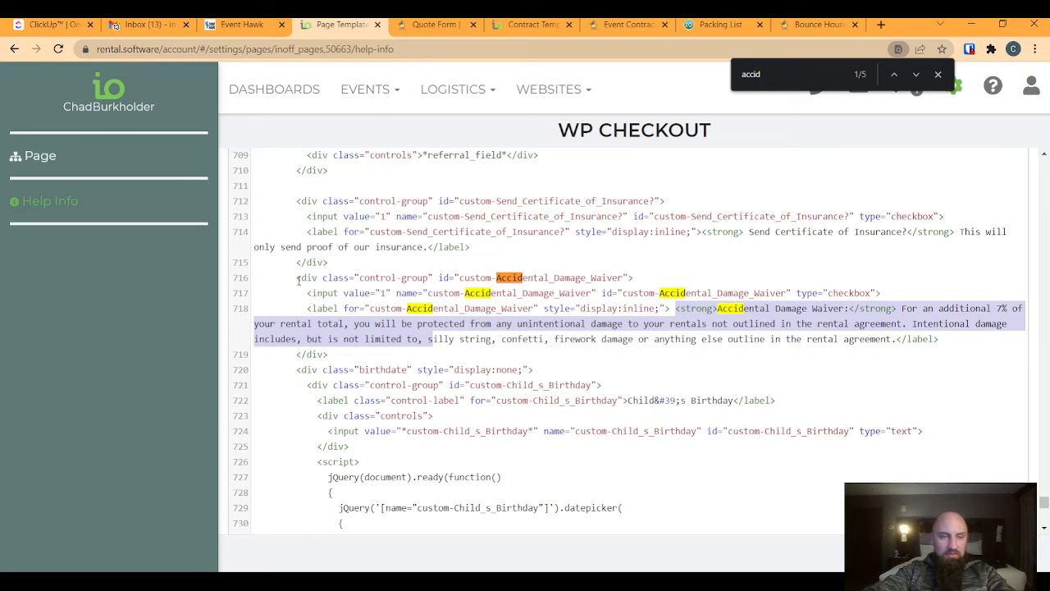
left_click_drag(297, 278, 328, 354)
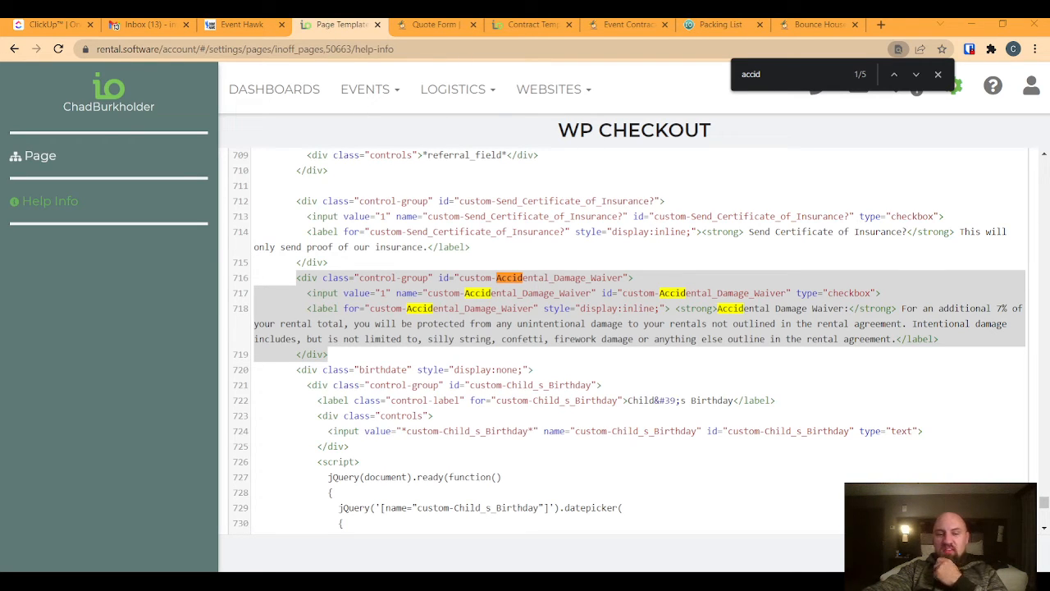
key("alt+Tab")
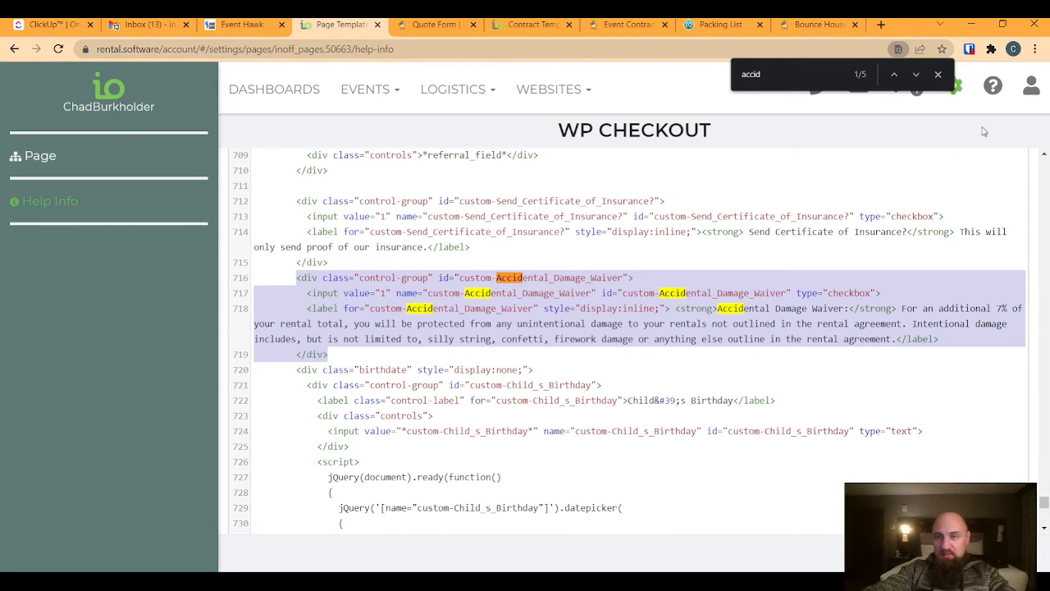
Open the account's Optional Fields settings, dismiss the text search, and open the form for adding a new optional field.
left_click(956, 90)
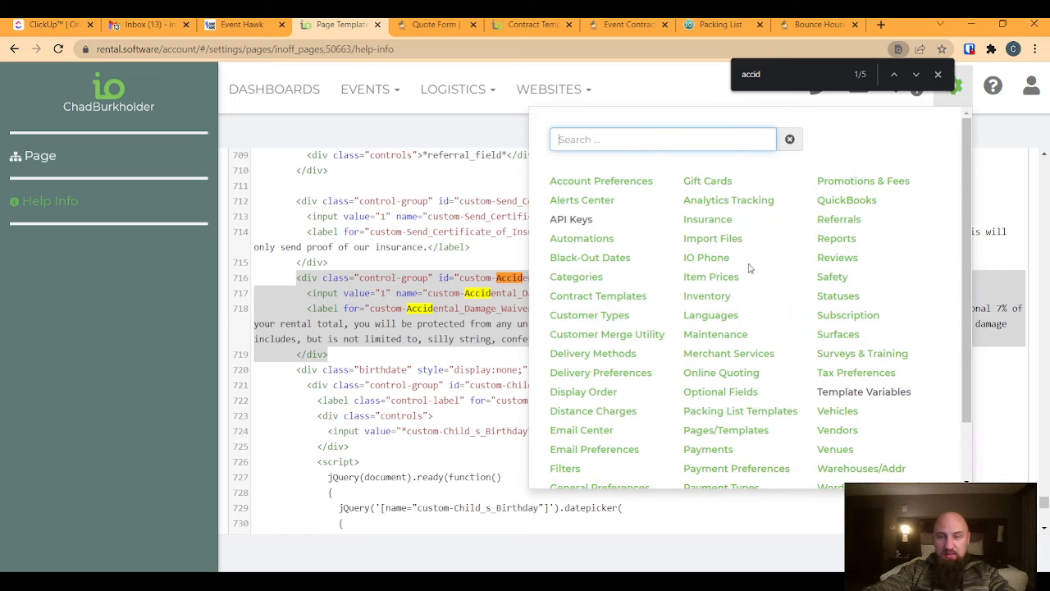
left_click(722, 391)
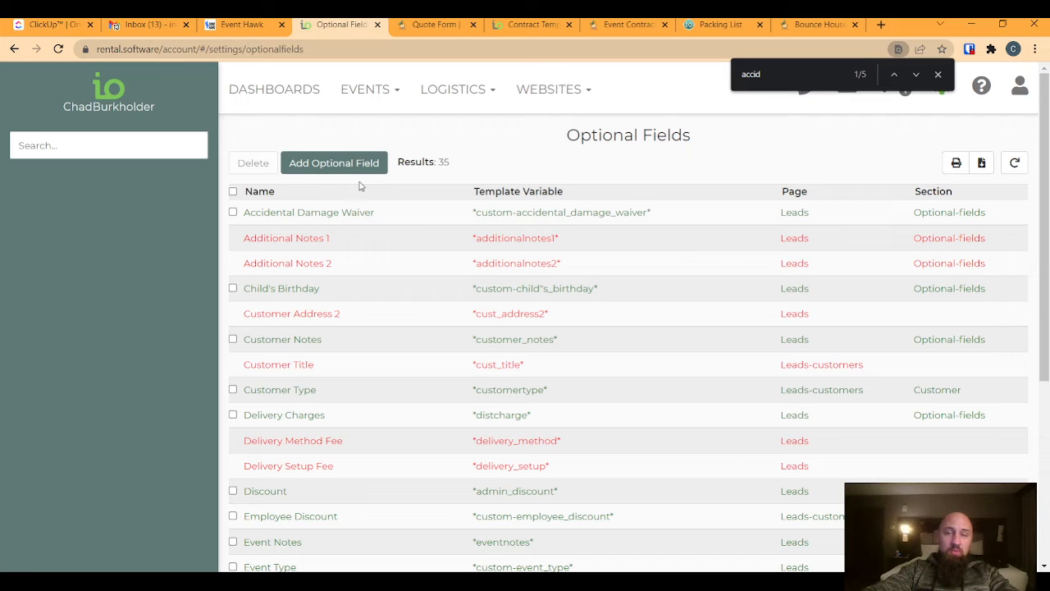
left_click(938, 74)
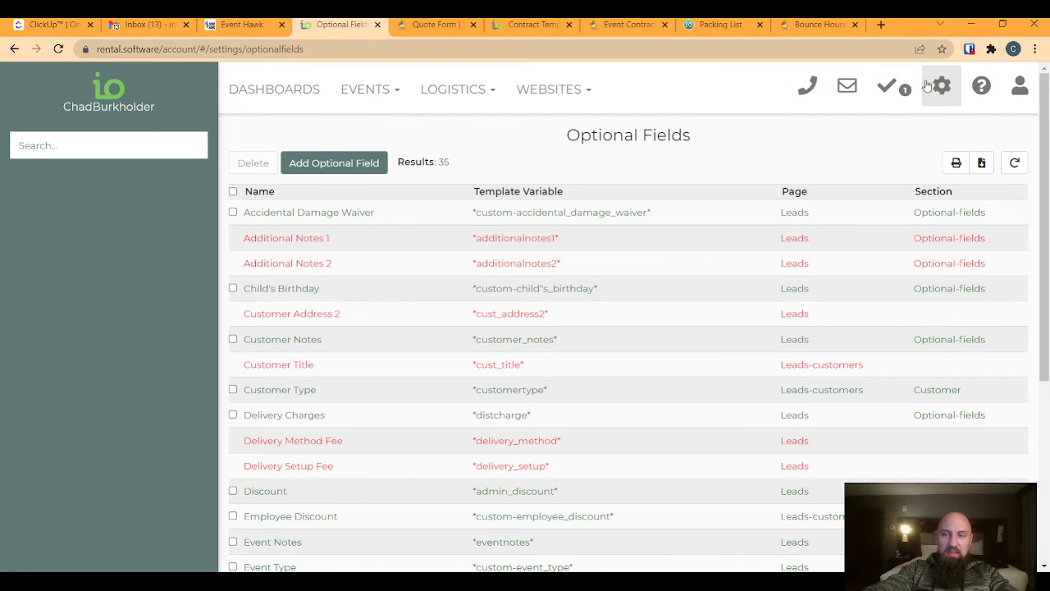
scroll(383, 479, "down", 2)
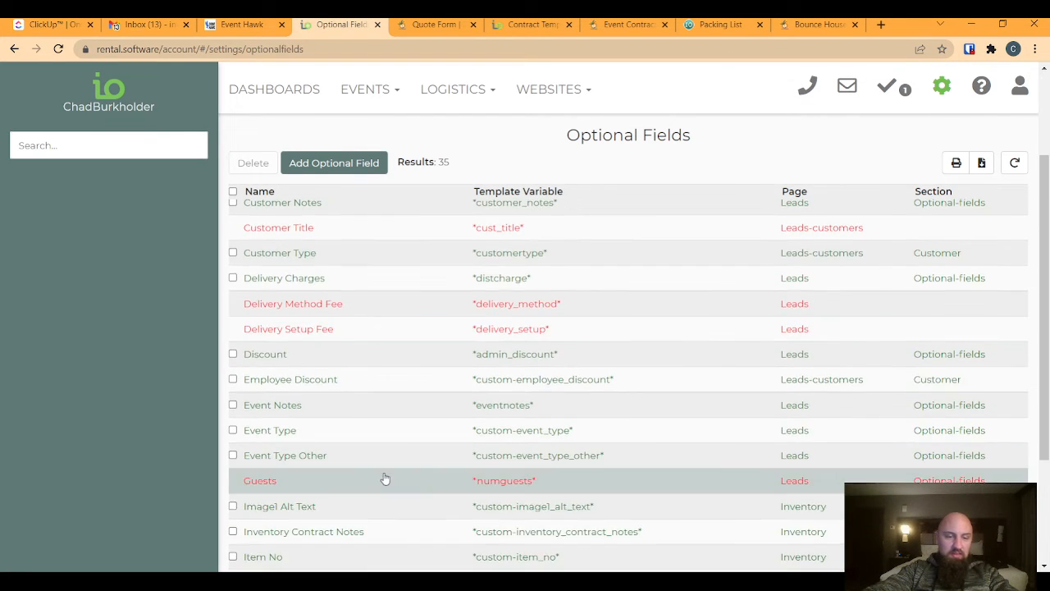
scroll(383, 479, "up", 2)
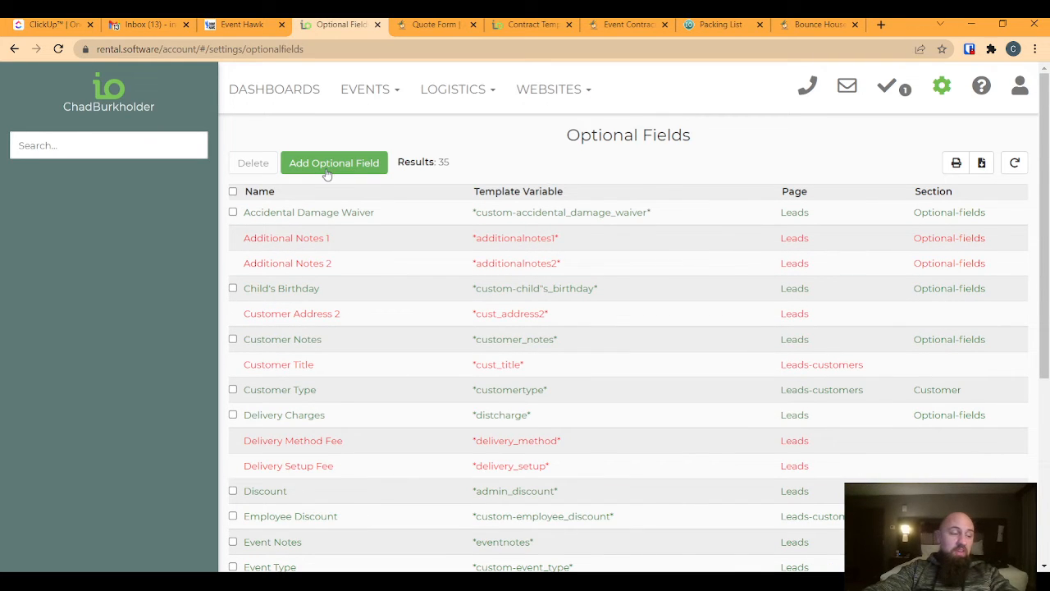
left_click(333, 163)
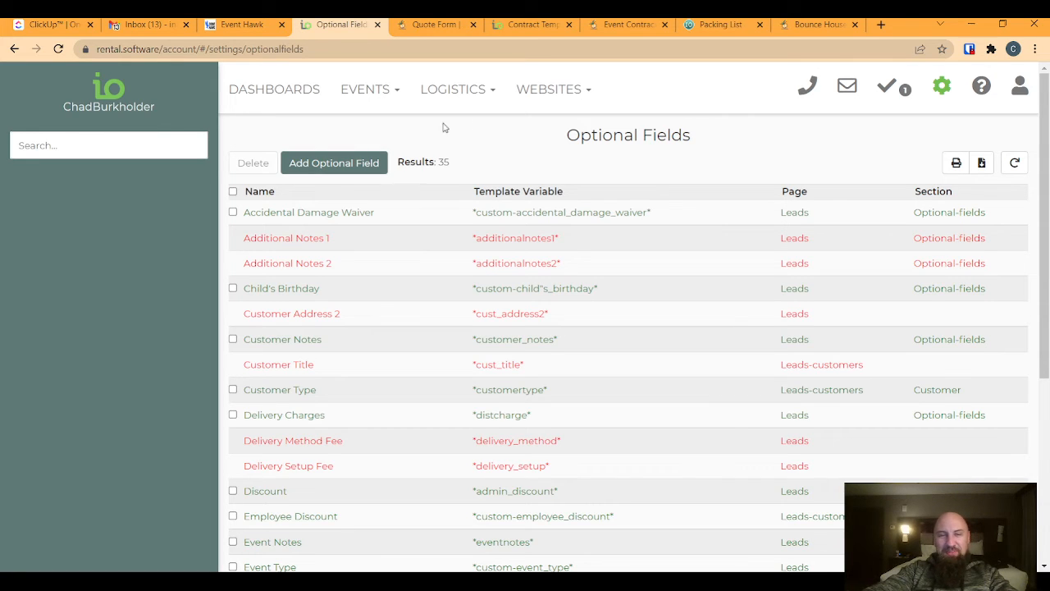
left_click(352, 164)
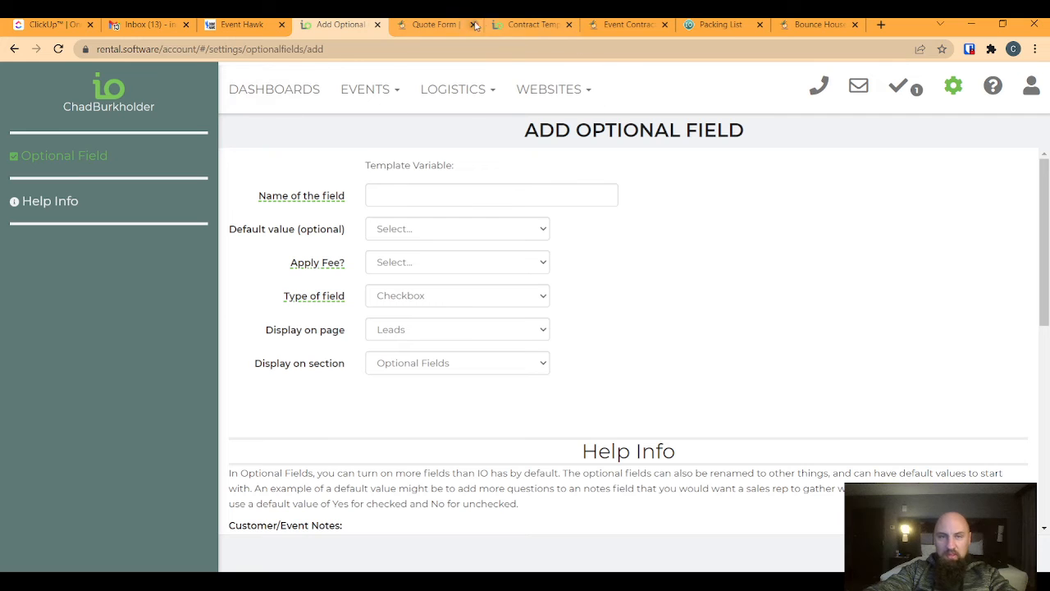
Look at the checkboxes on the Jumping Jacks website quote form, and close that form's page.
left_click(529, 24)
left_click(419, 25)
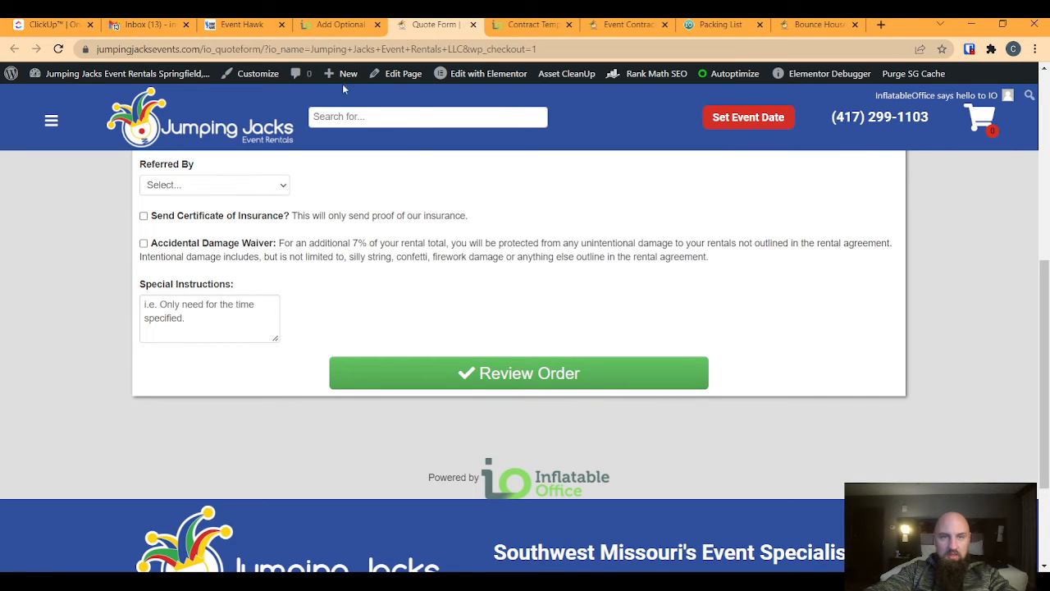
left_click(473, 25)
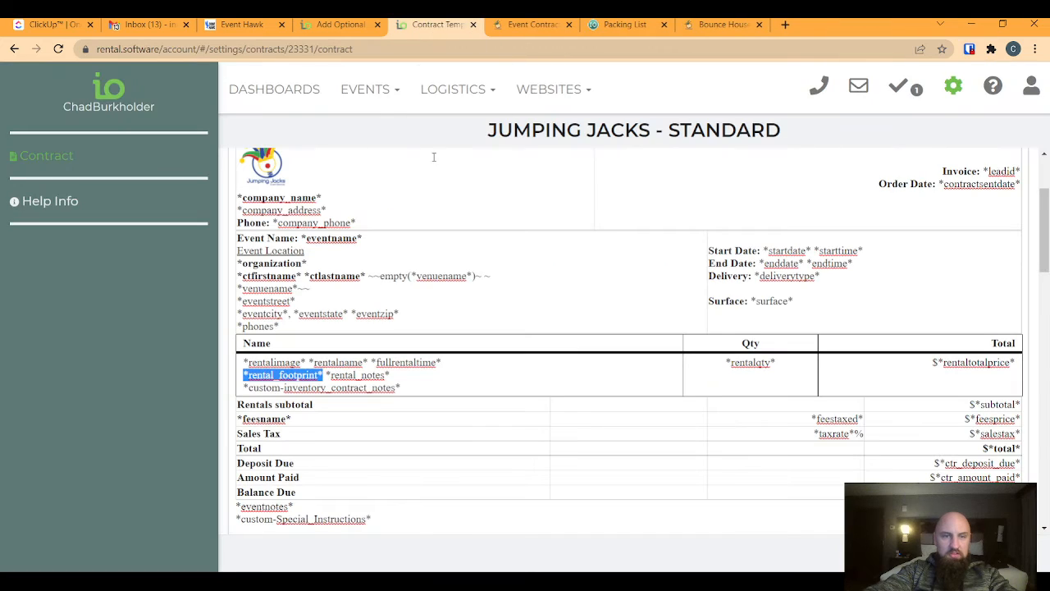
Start a new lead/event, show its Optional Fields section, and switch Send Certificate of Insurance? on and off again.
left_click(370, 89)
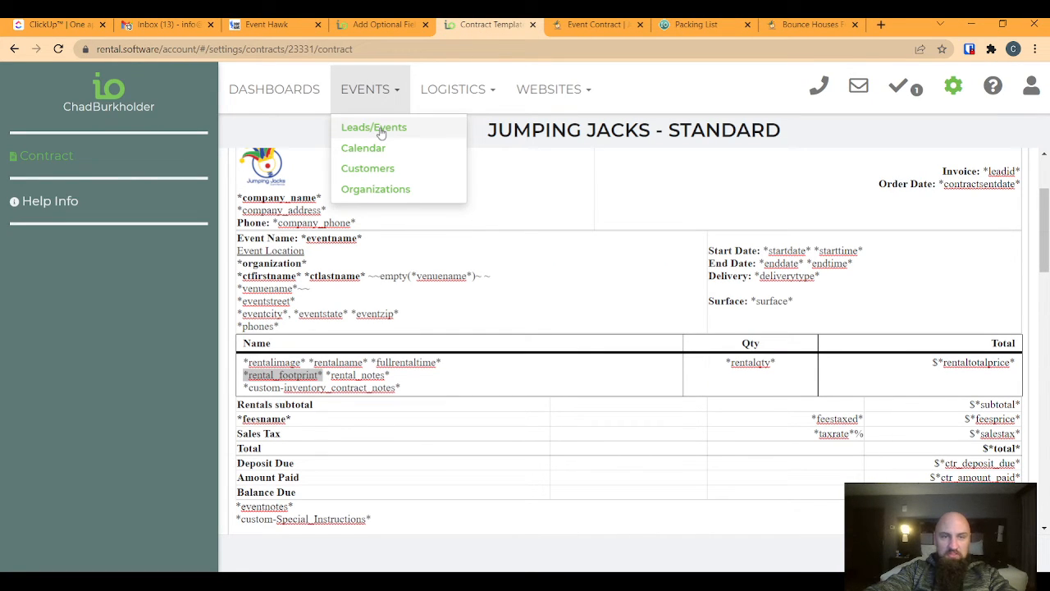
left_click(381, 131)
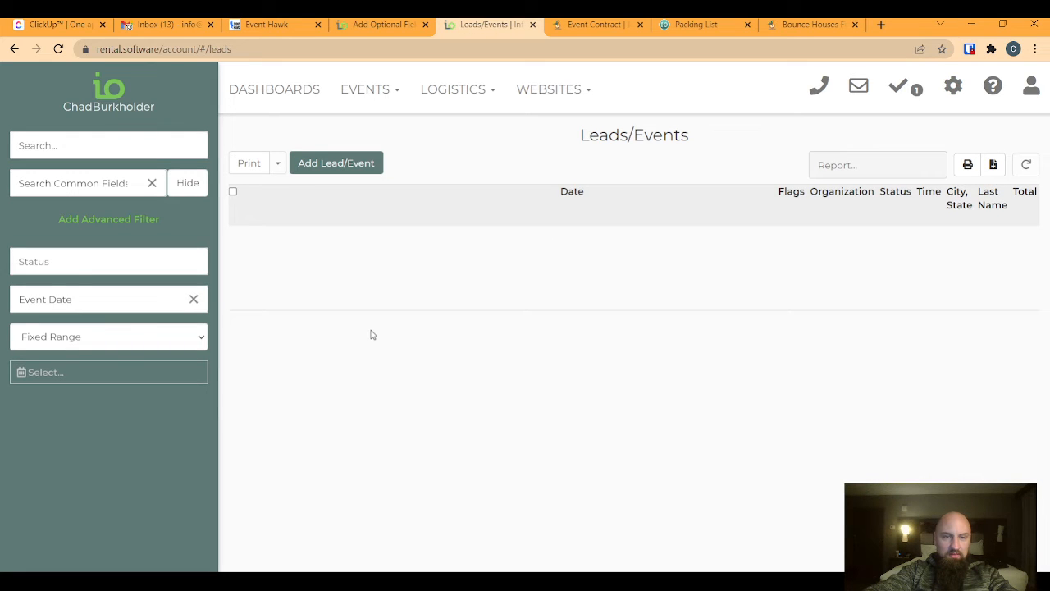
left_click(331, 166)
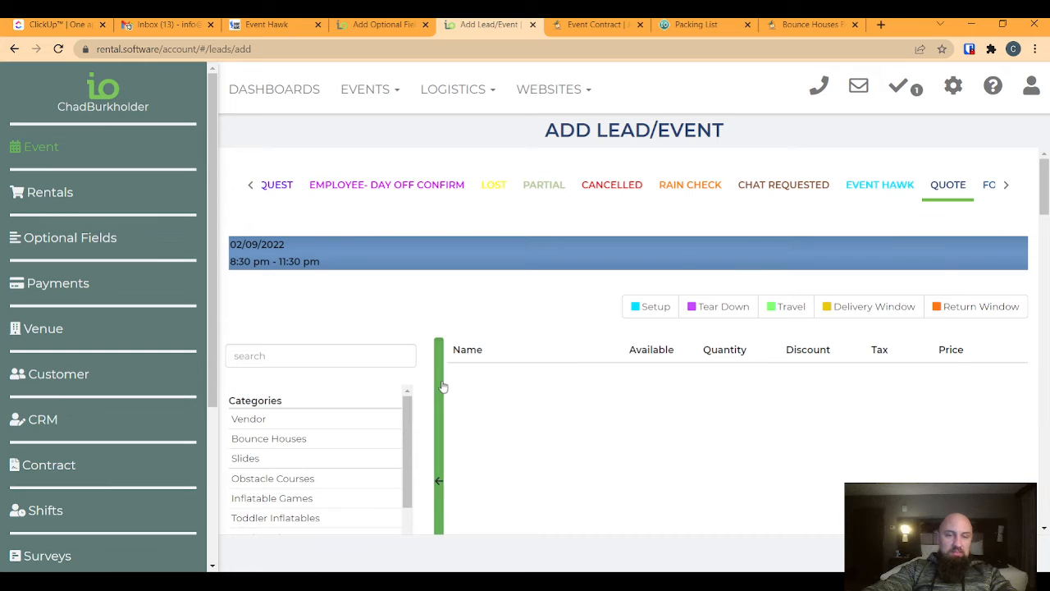
left_click(441, 385)
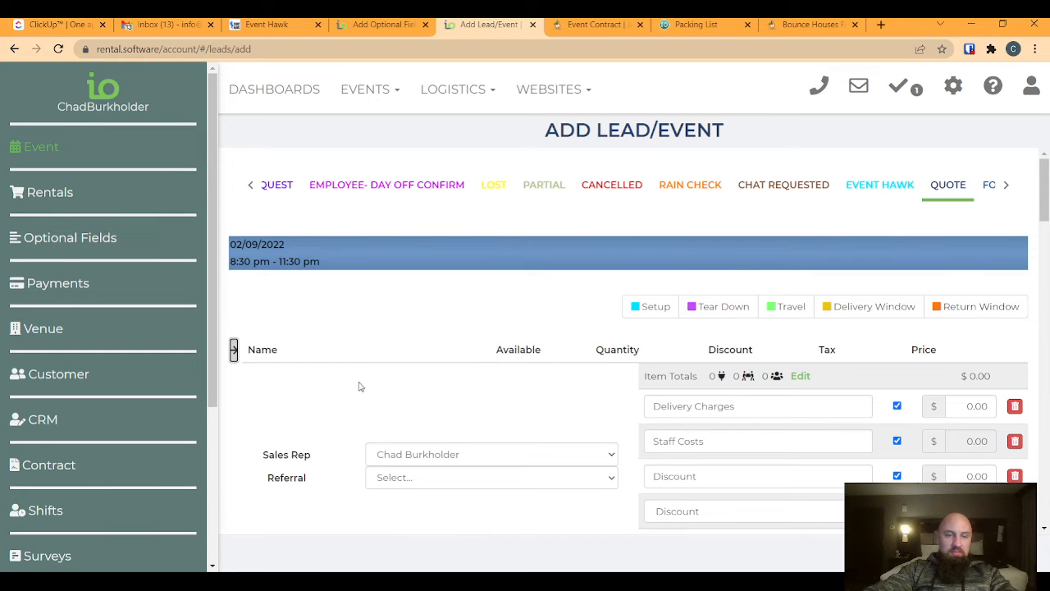
left_click(63, 240)
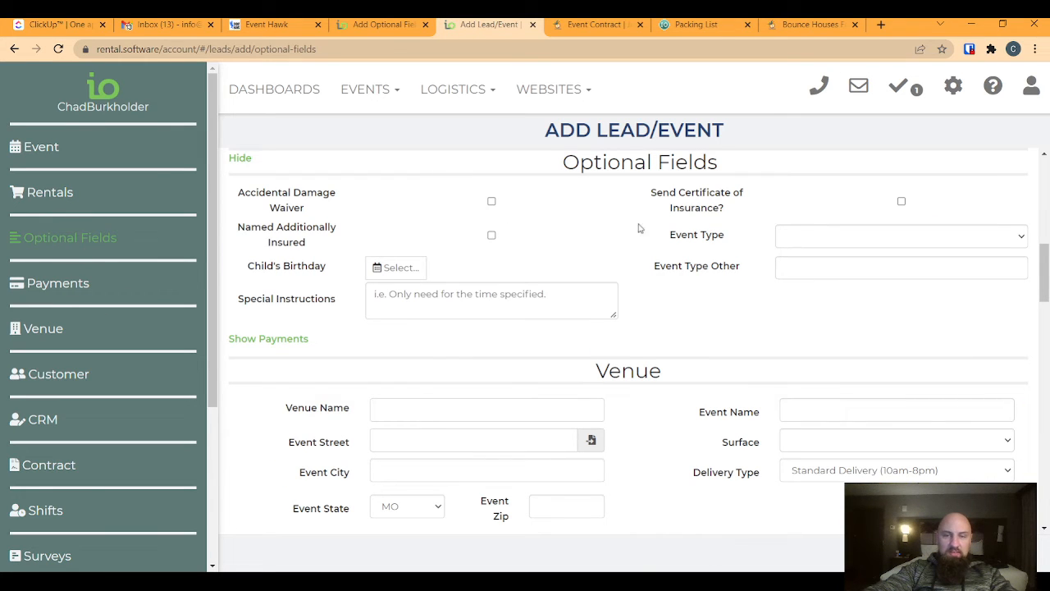
left_click(902, 203)
left_click(897, 204)
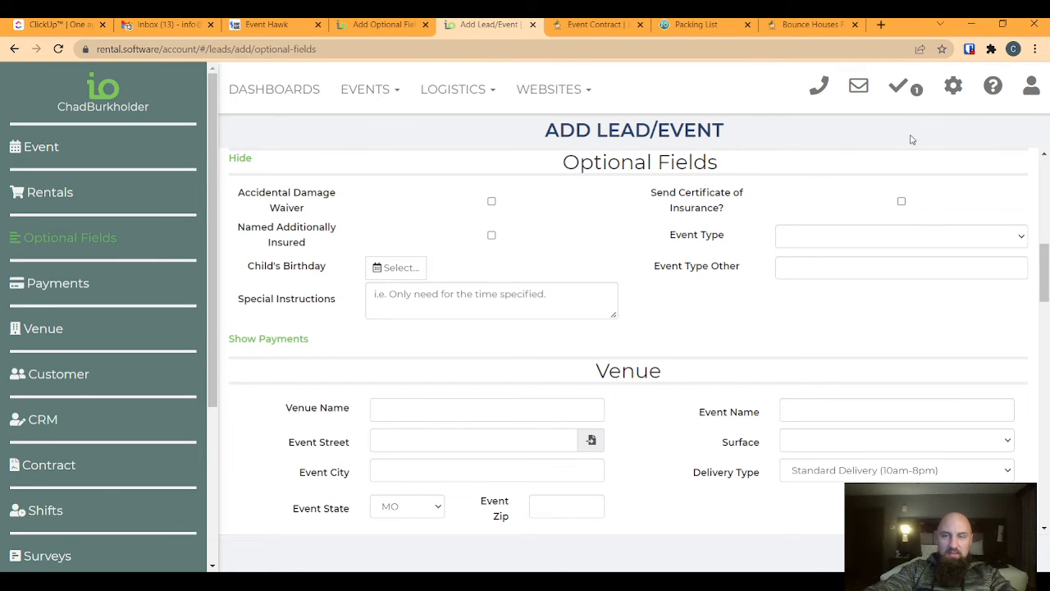
Open the account's Automations settings, leaving the new lead without saving its changes.
left_click(952, 85)
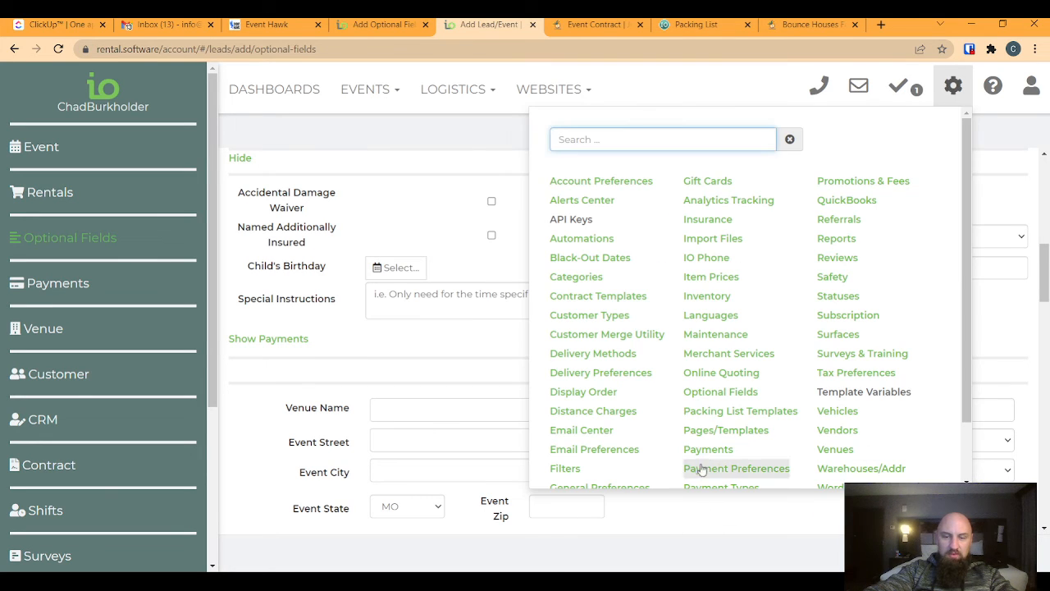
left_click(586, 243)
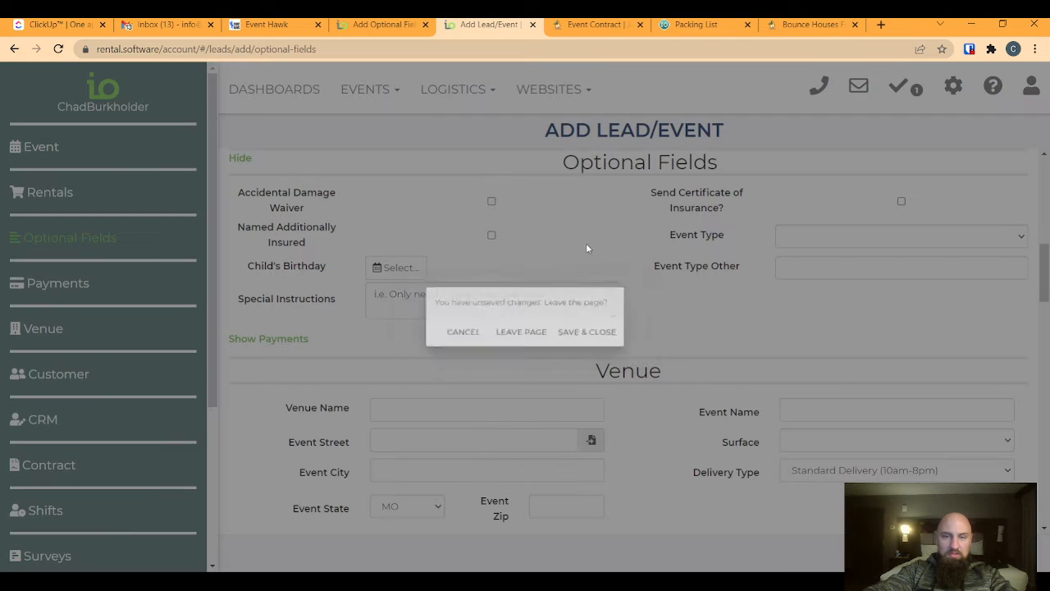
left_click(513, 332)
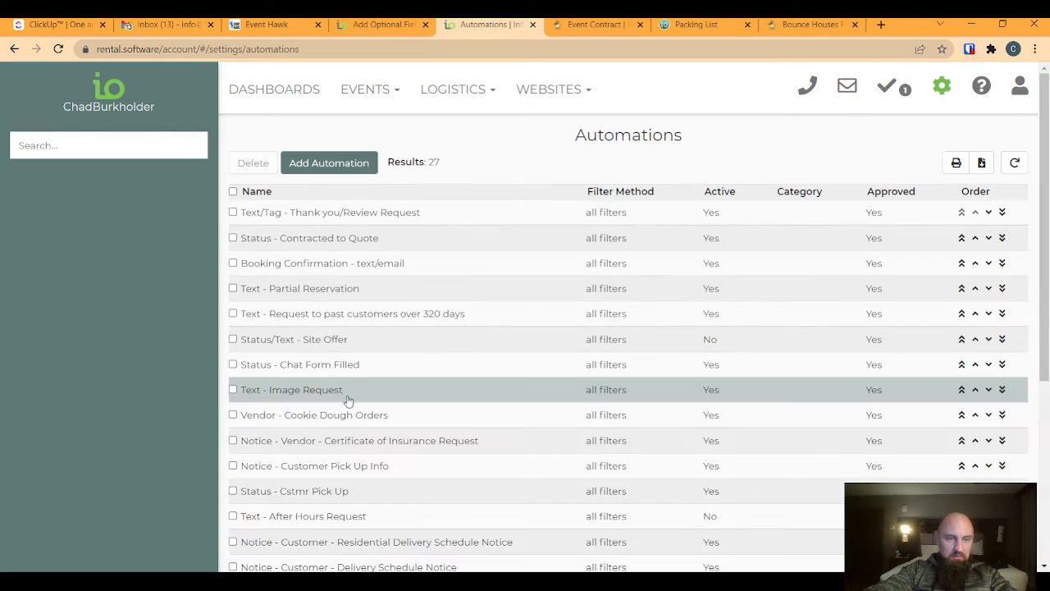
Search the automations for "cert" and open the Notice - Vendor - Certificate of Insurance Request automation.
scroll(348, 401, "down", 5)
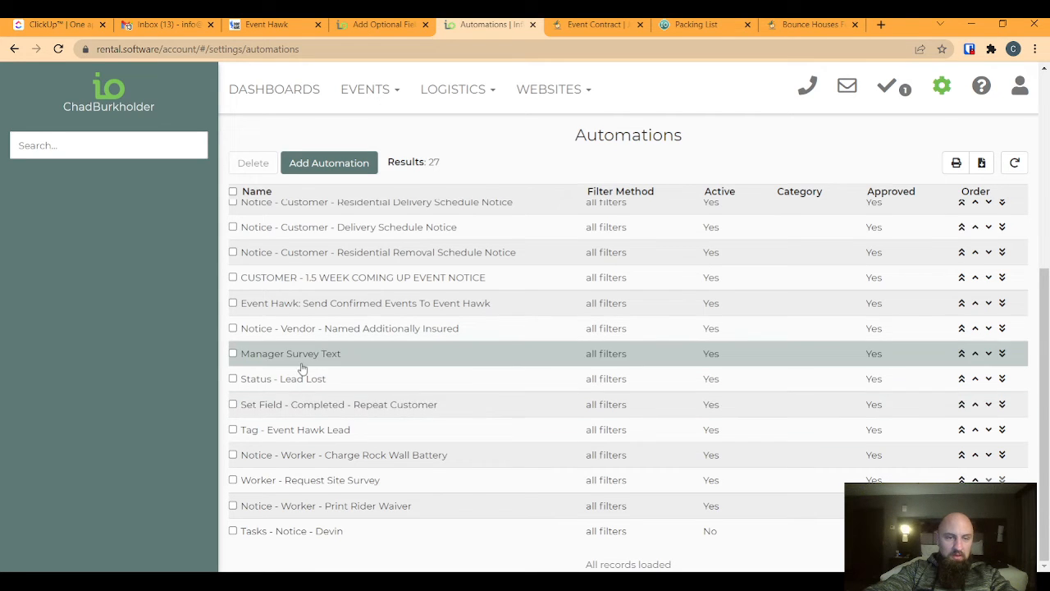
scroll(300, 368, "up", 1)
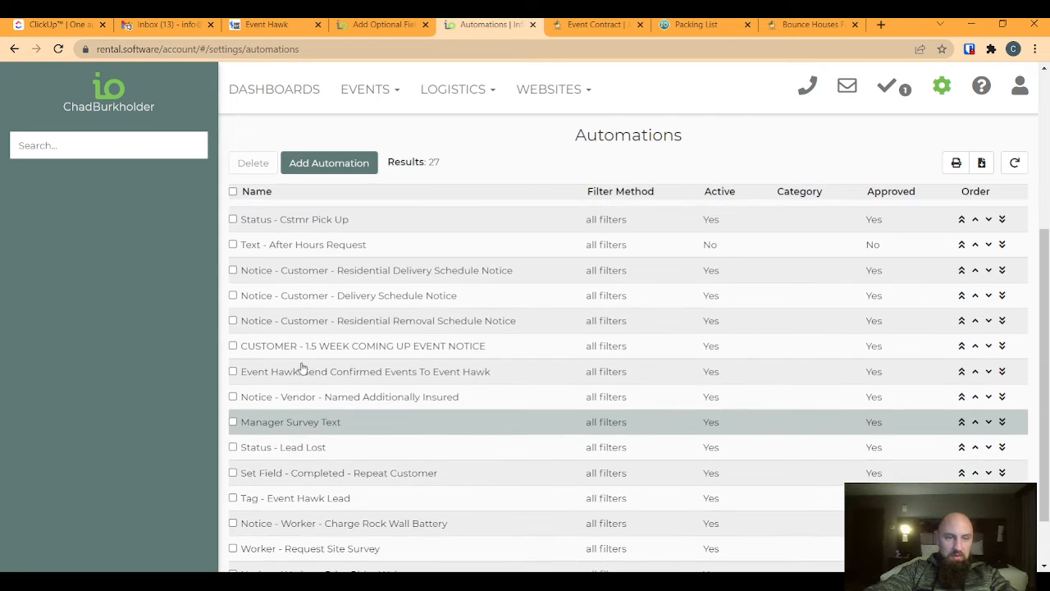
left_click(130, 145)
type("cert")
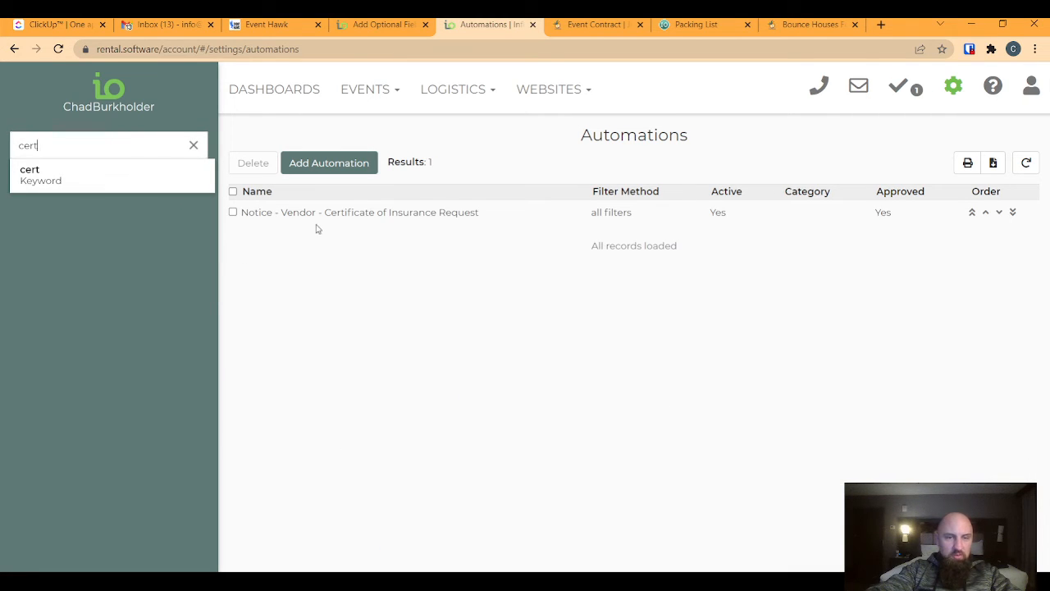
left_click(321, 222)
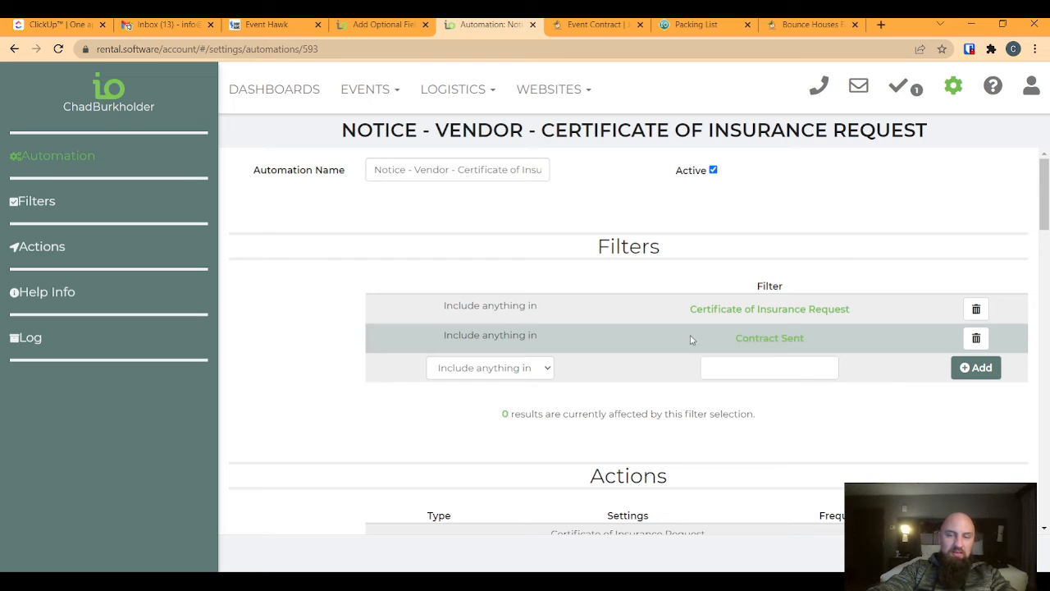
Remove the Contract Sent filter from the automation and look over its email action and help info.
left_click(976, 338)
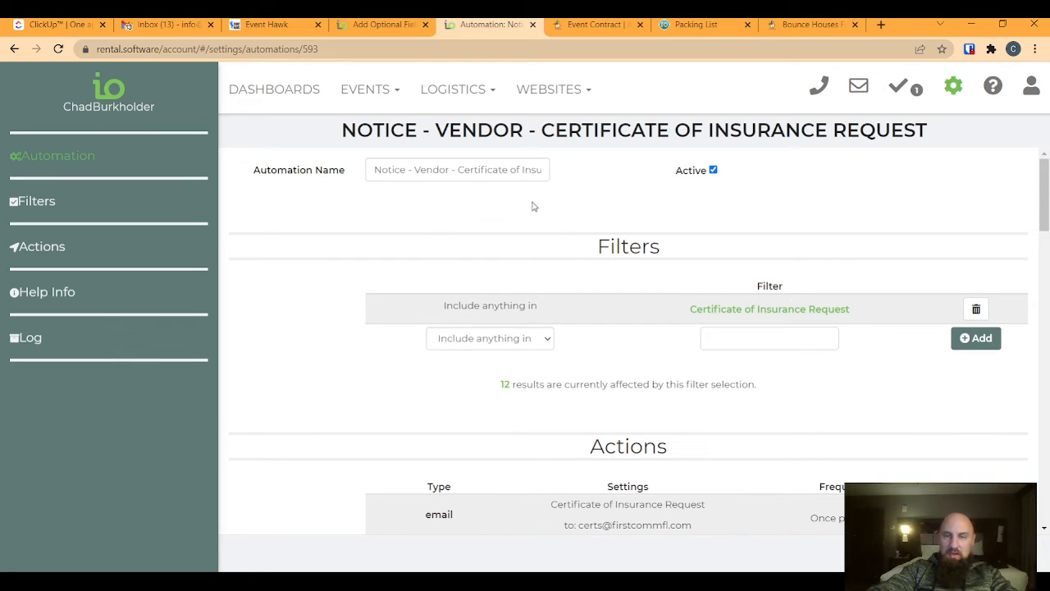
scroll(644, 376, "down", 1)
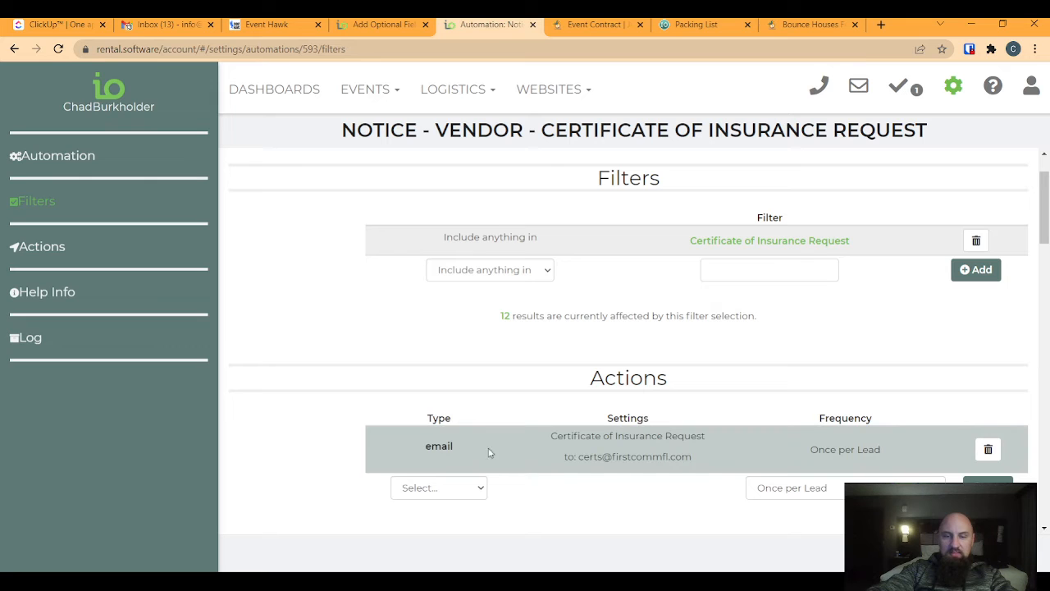
scroll(602, 399, "up", 1)
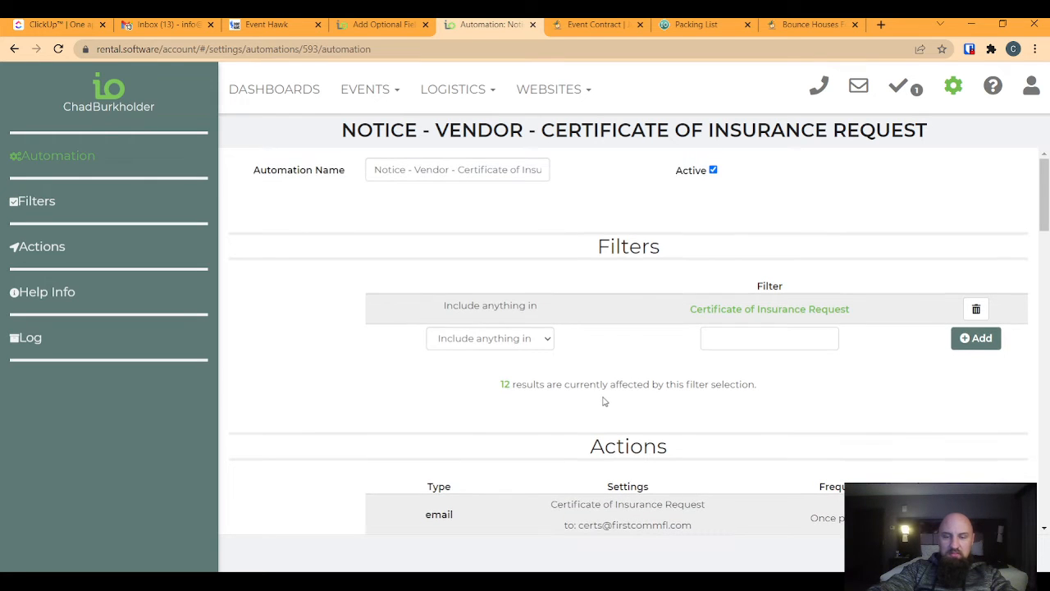
scroll(657, 448, "down", 5)
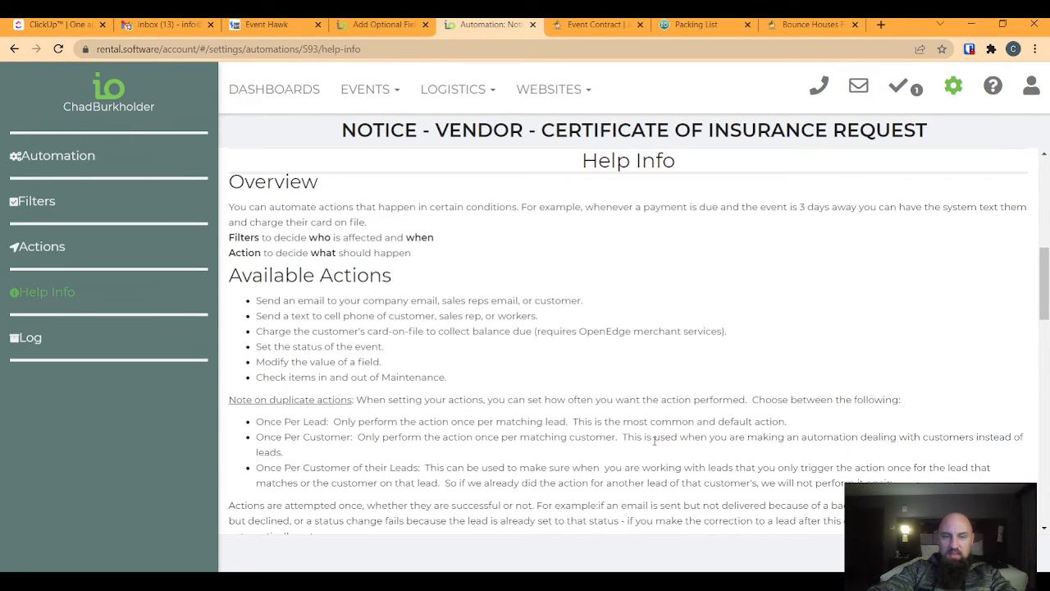
scroll(654, 441, "up", 1)
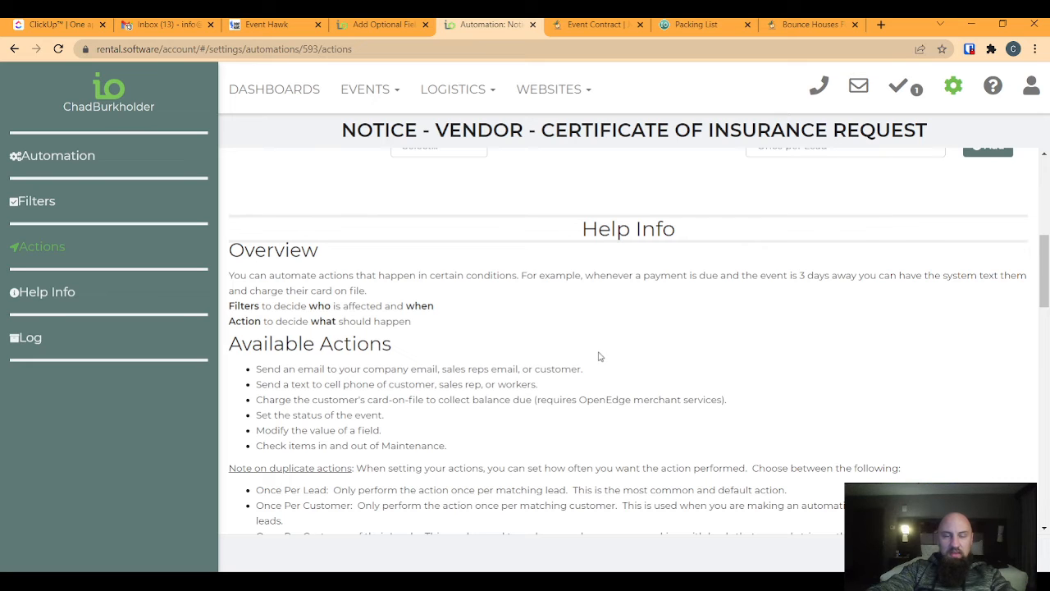
Open the Email Center, search for "certifi", and open the Certificate of Insurance Request email.
left_click(953, 85)
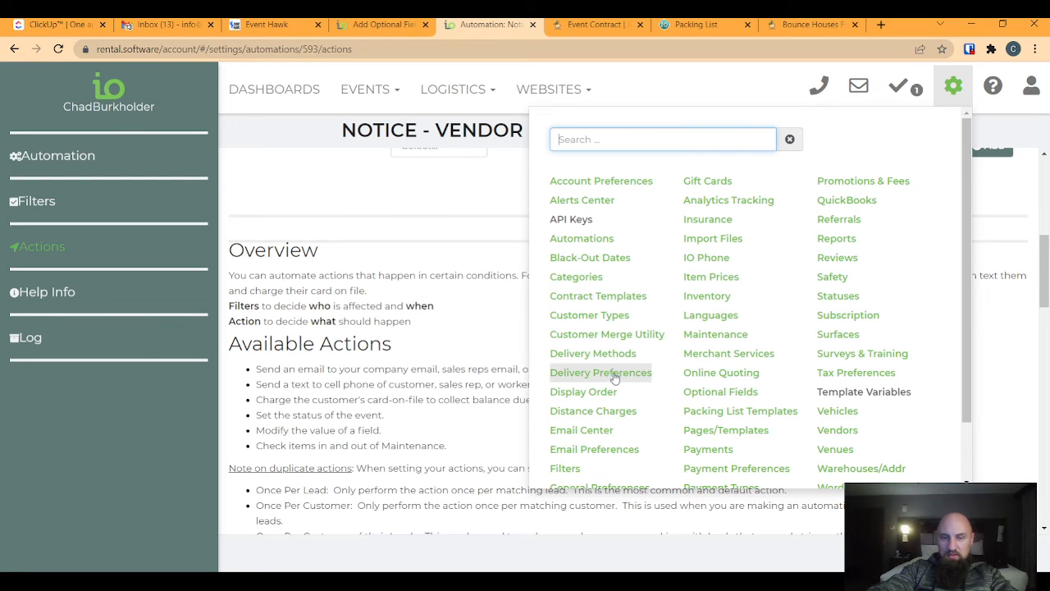
left_click(575, 430)
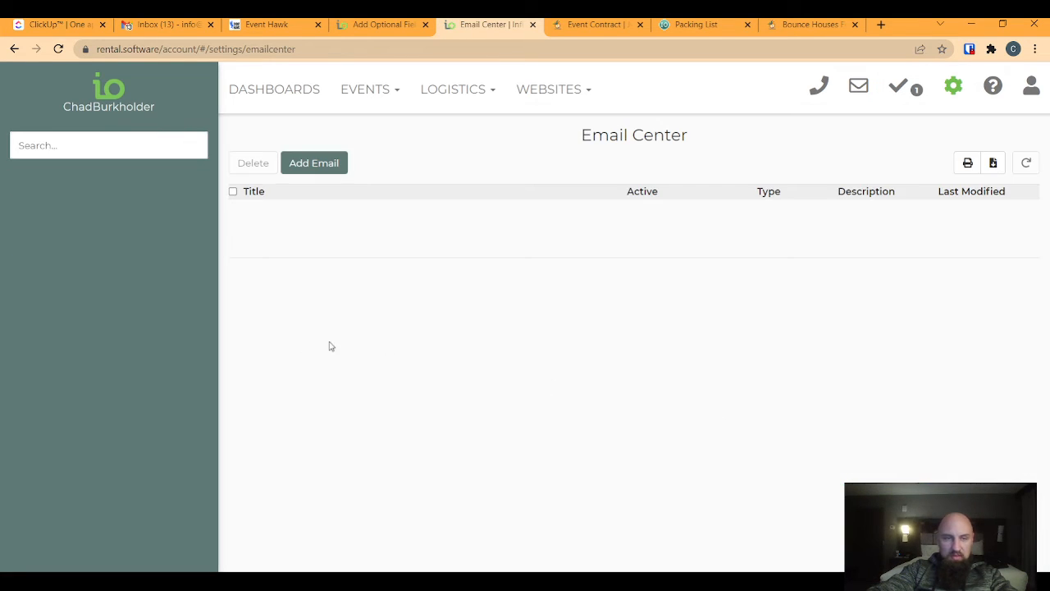
left_click(129, 141)
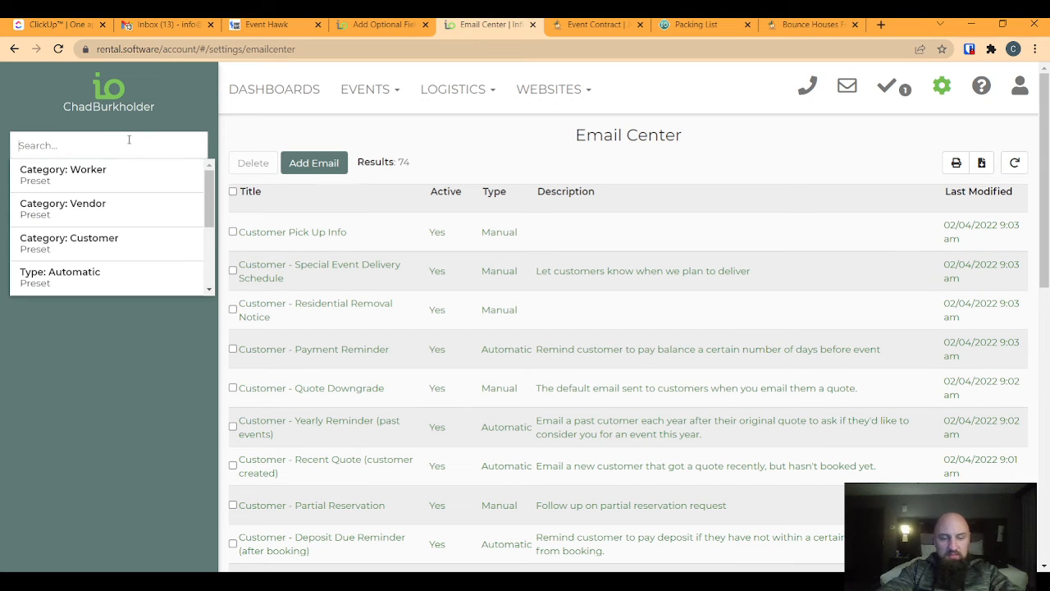
type("sert")
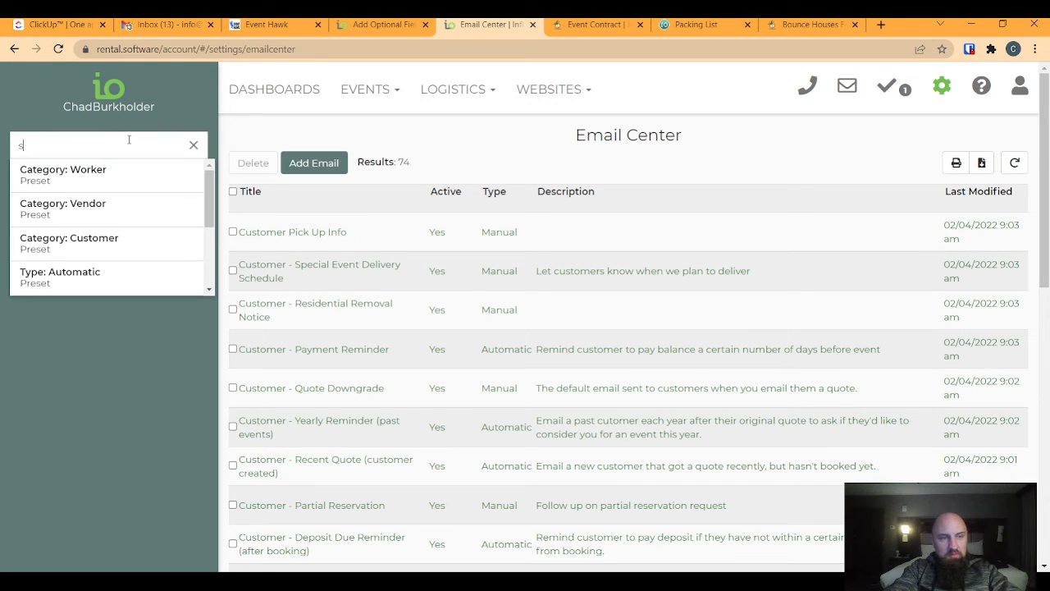
key("BackSpace")
type("certifi")
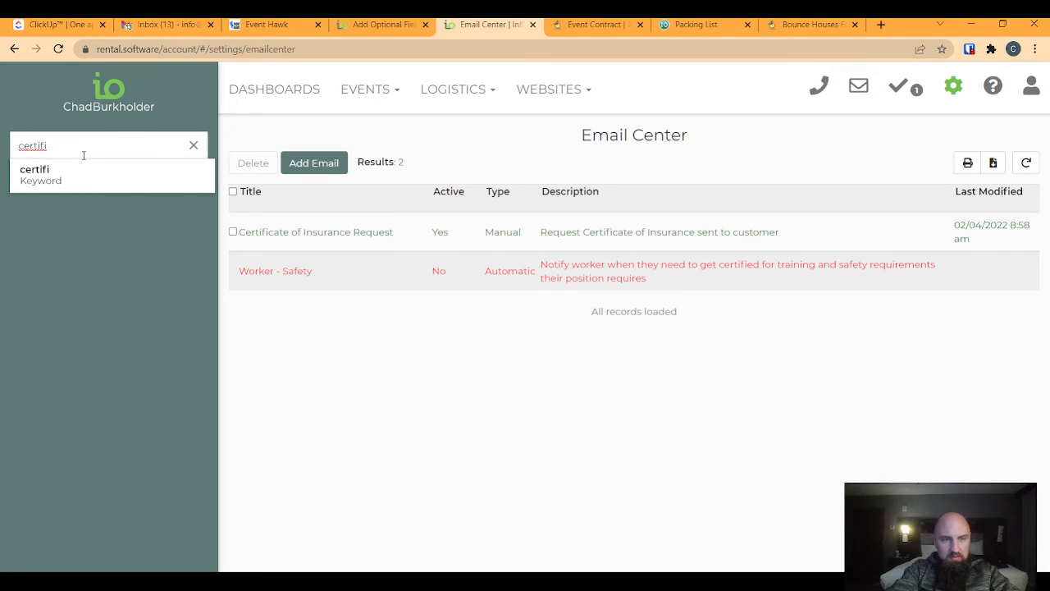
left_click(324, 241)
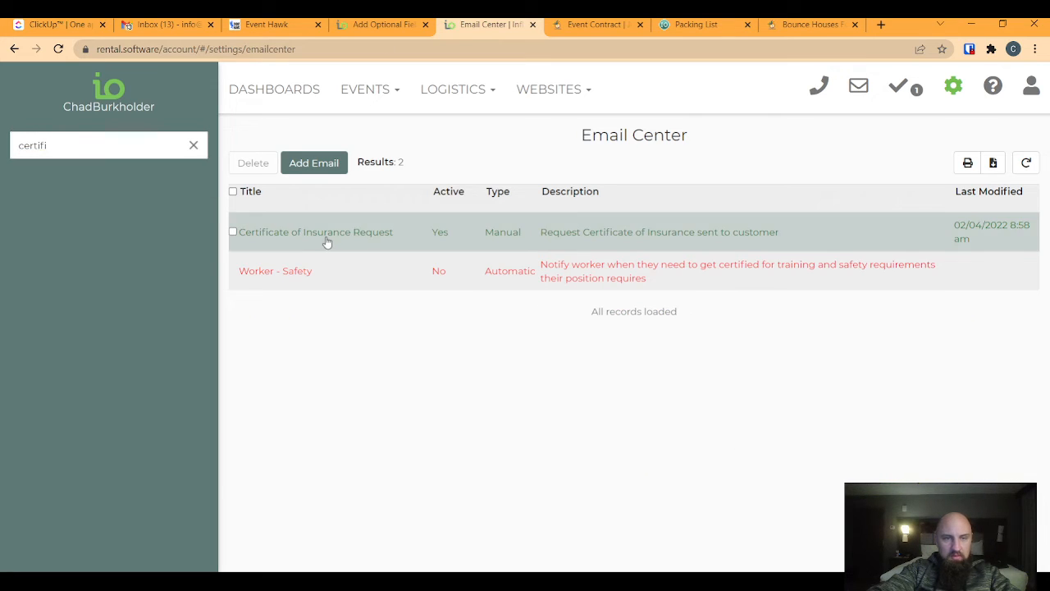
Highlight "Can you send %ctfirstname%" in the email body, clear the highlight, and briefly check the Add Optional Field page.
scroll(328, 403, "down", 2)
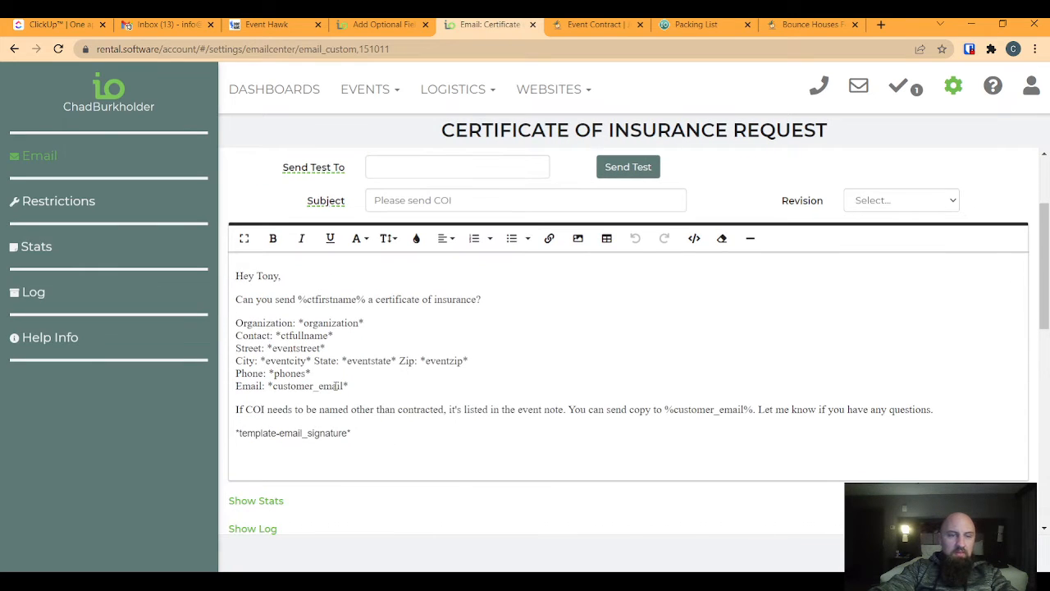
left_click(300, 299)
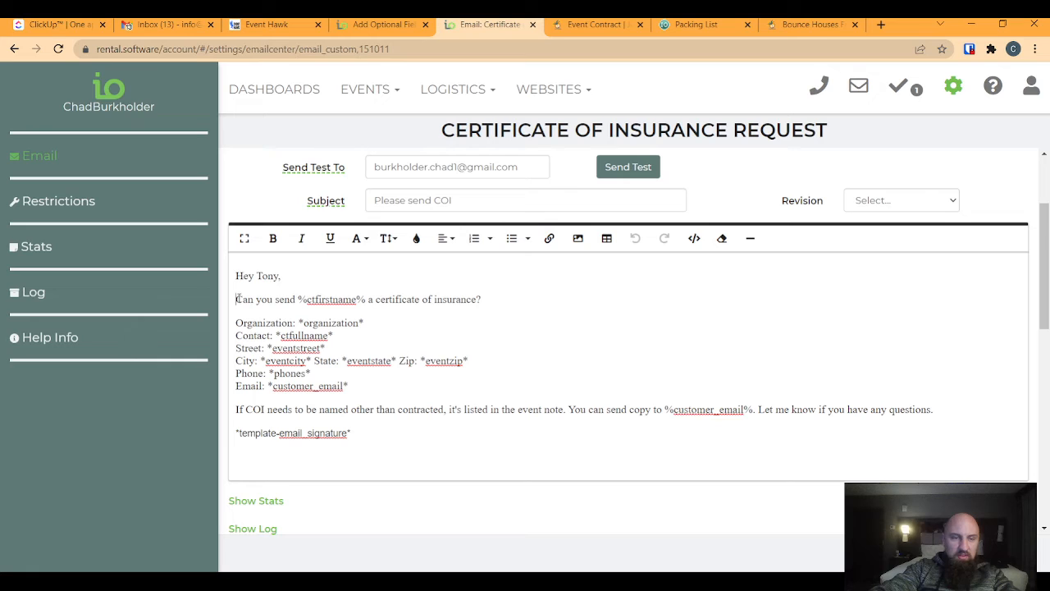
left_click_drag(238, 299, 366, 299)
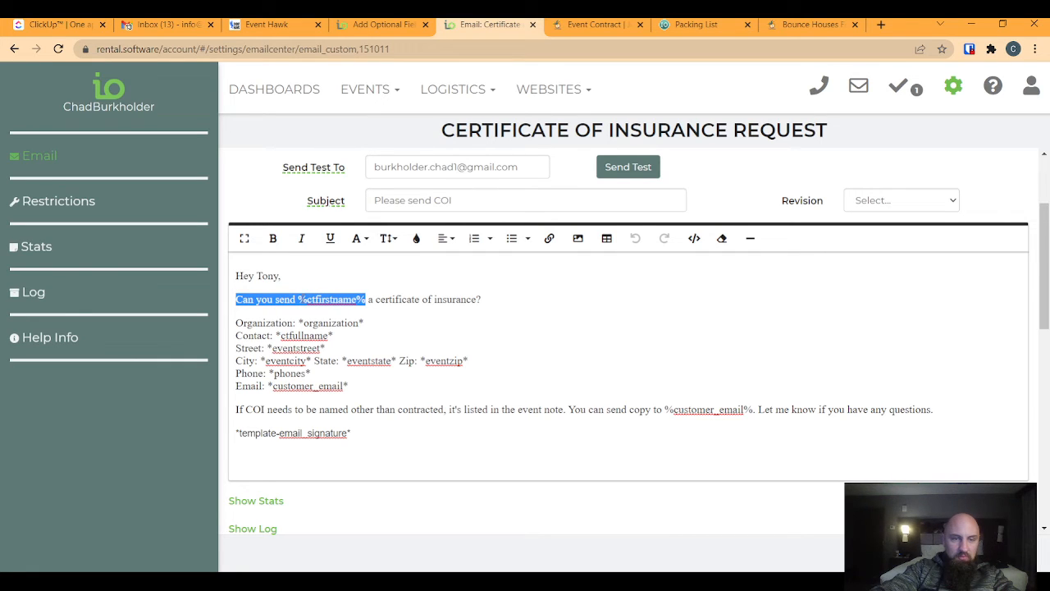
left_click(302, 300)
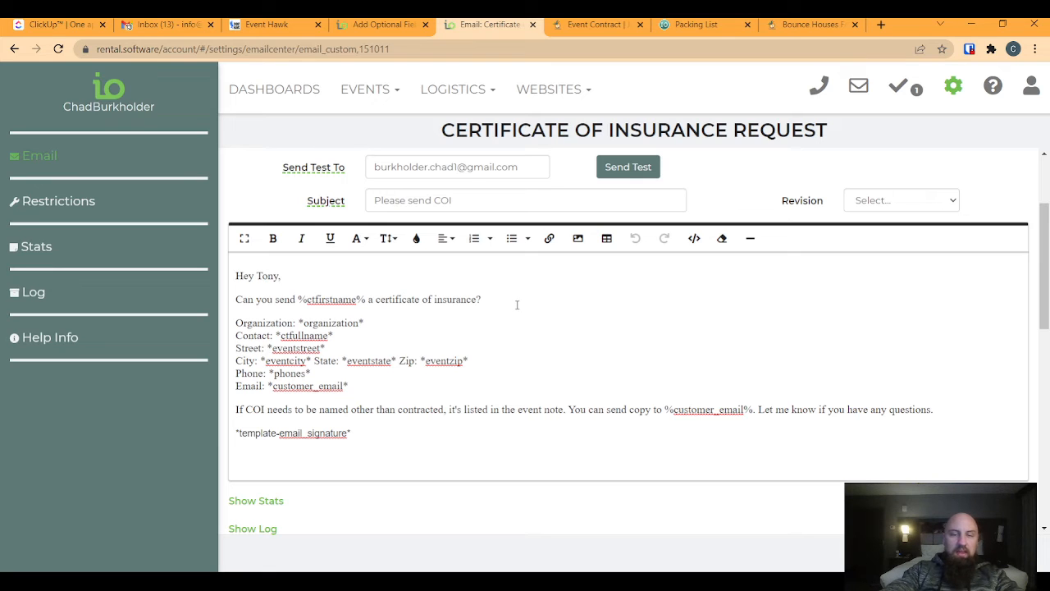
left_click(383, 26)
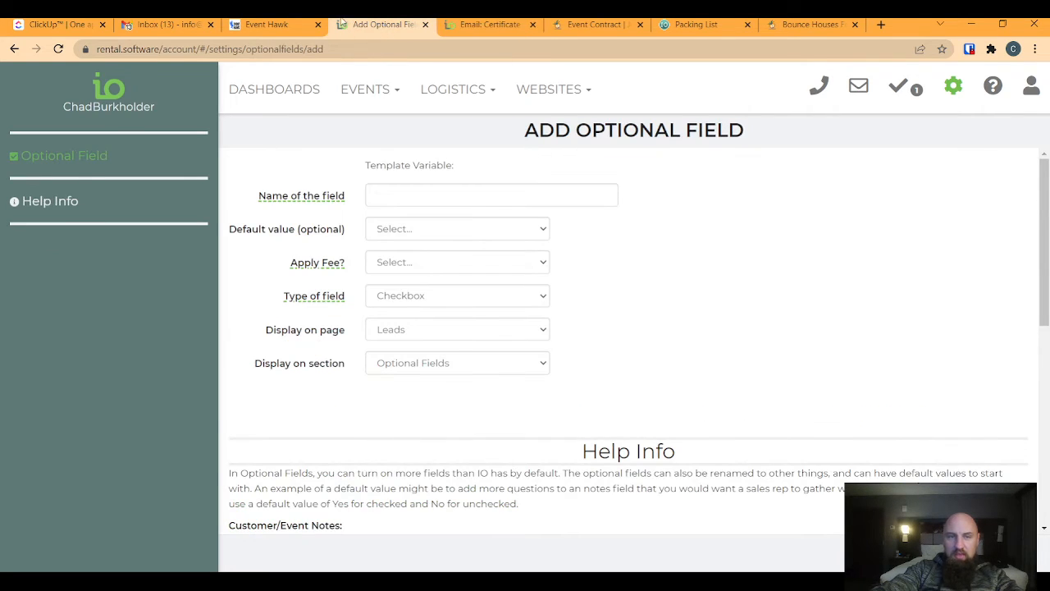
left_click(482, 26)
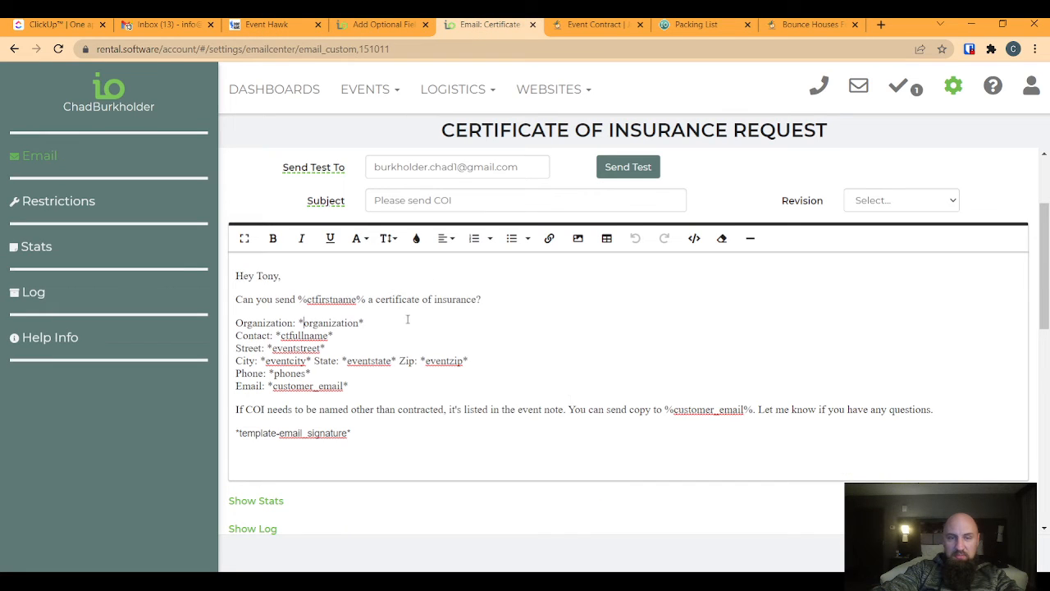
Start a new lead/event from the Leads/Events list and show its Attachments section.
left_click(371, 97)
left_click(369, 130)
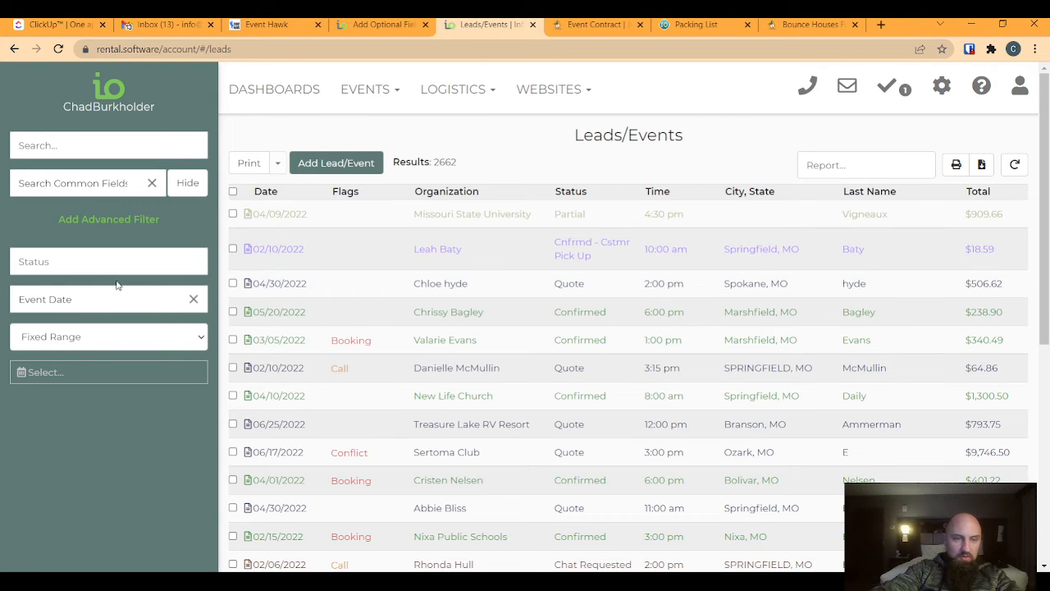
left_click(336, 162)
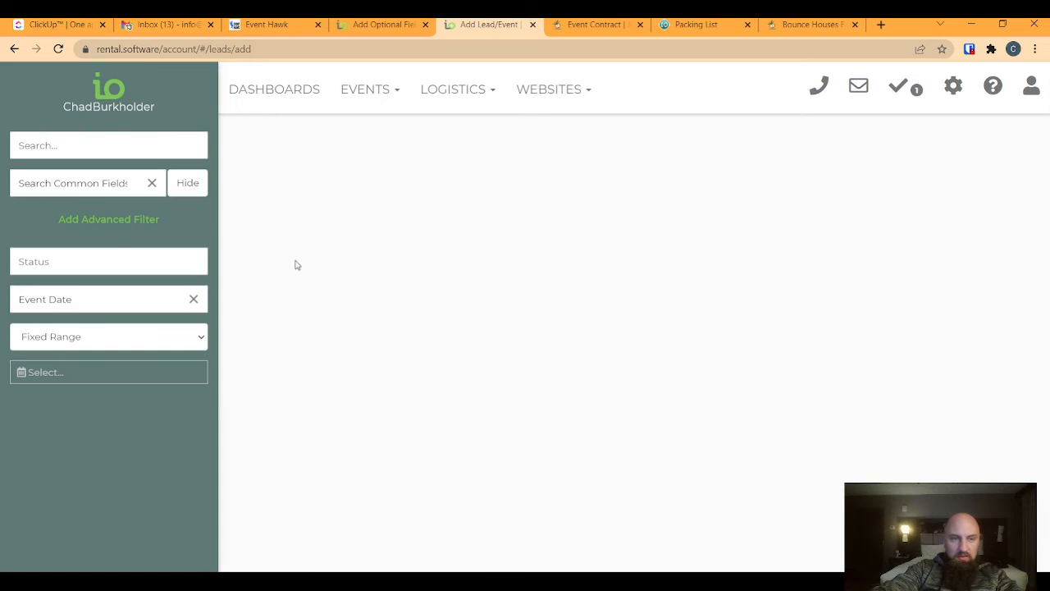
scroll(123, 328, "down", 3)
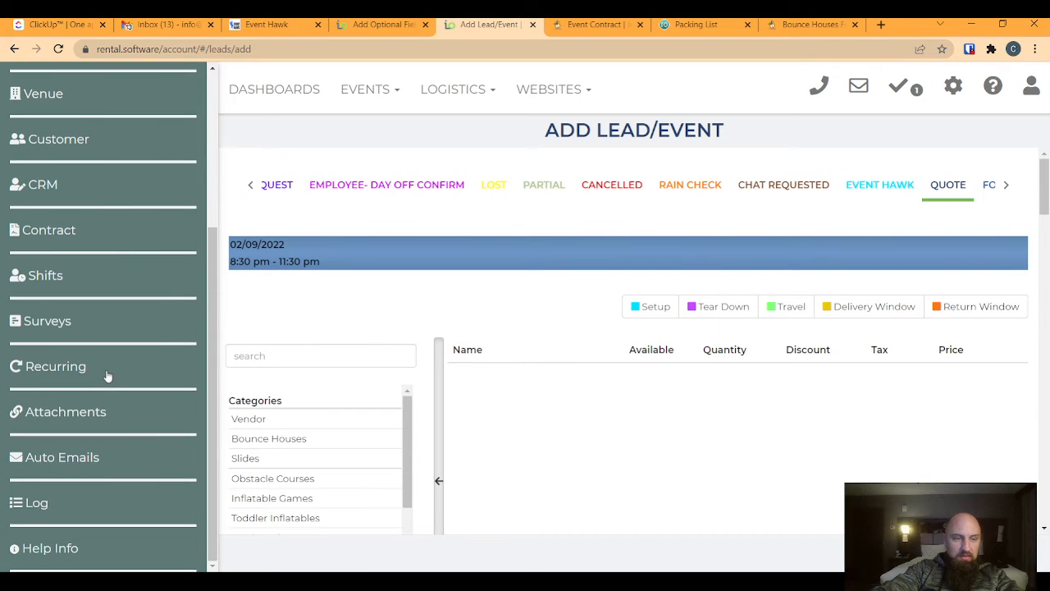
left_click(82, 419)
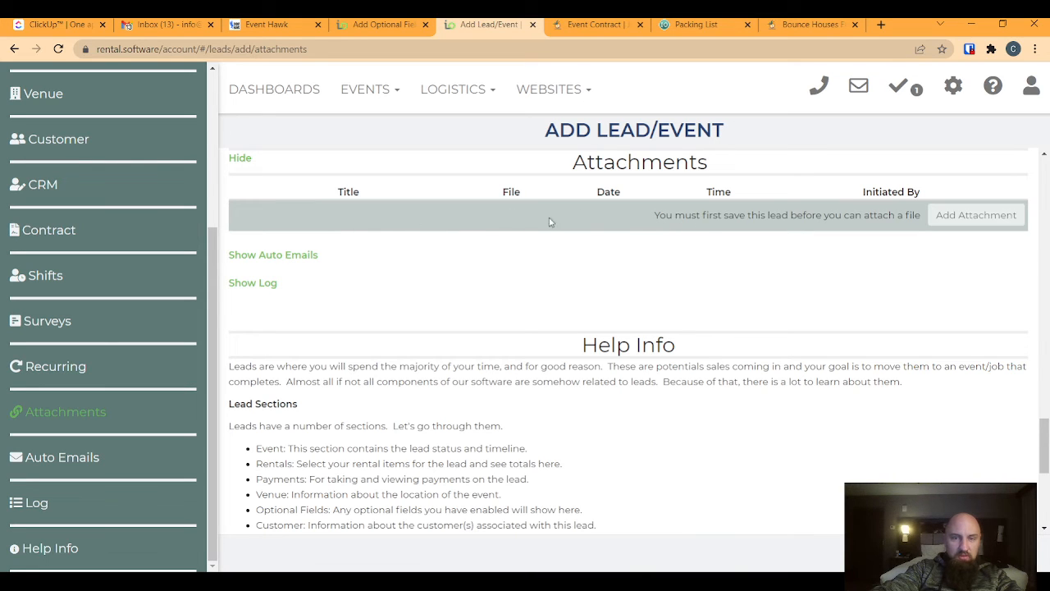
Examine the new lead's Customer, Contract and Attachments sections.
scroll(328, 292, "up", 2)
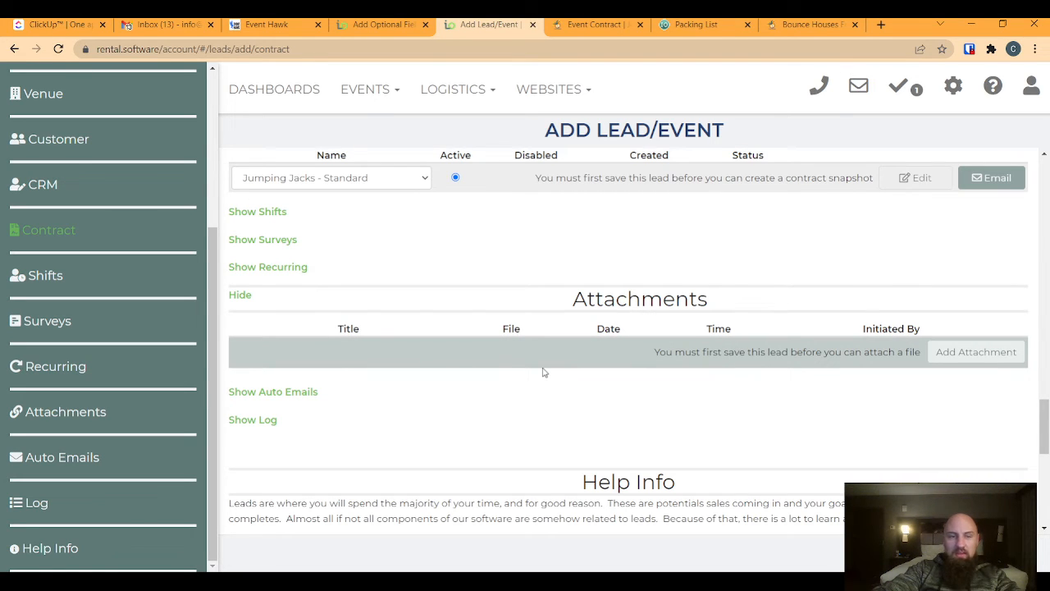
scroll(542, 373, "up", 2)
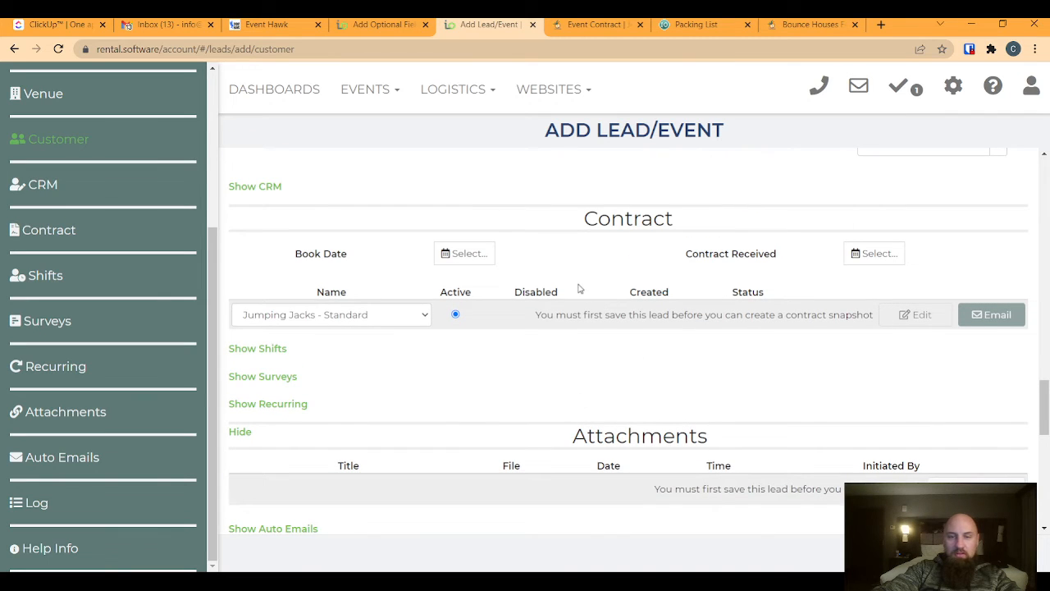
scroll(580, 296, "up", 2)
scroll(558, 328, "up", 2)
scroll(694, 364, "down", 6)
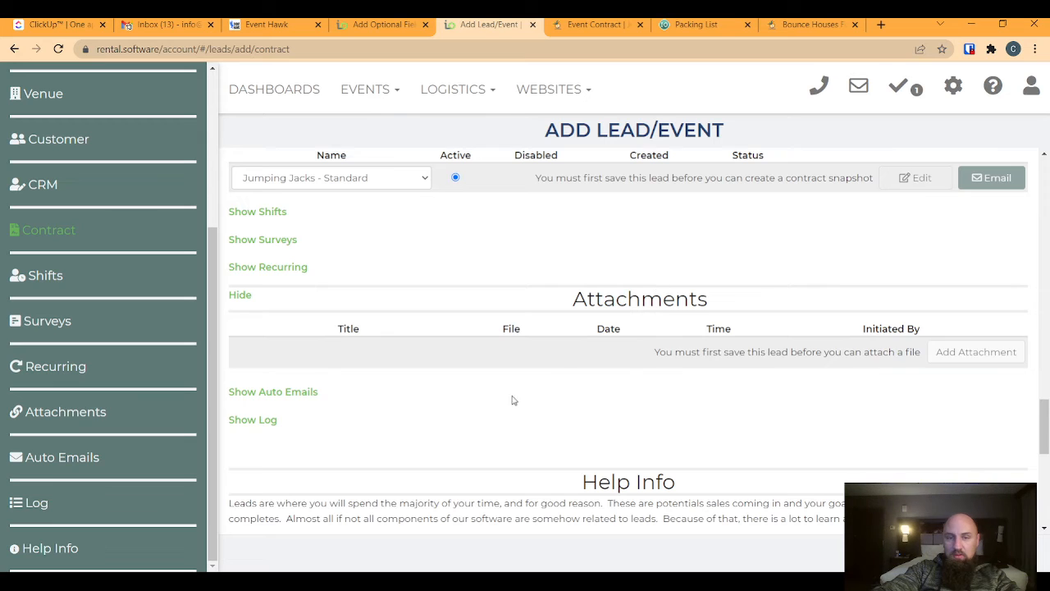
scroll(506, 402, "up", 1)
scroll(506, 402, "up", 3)
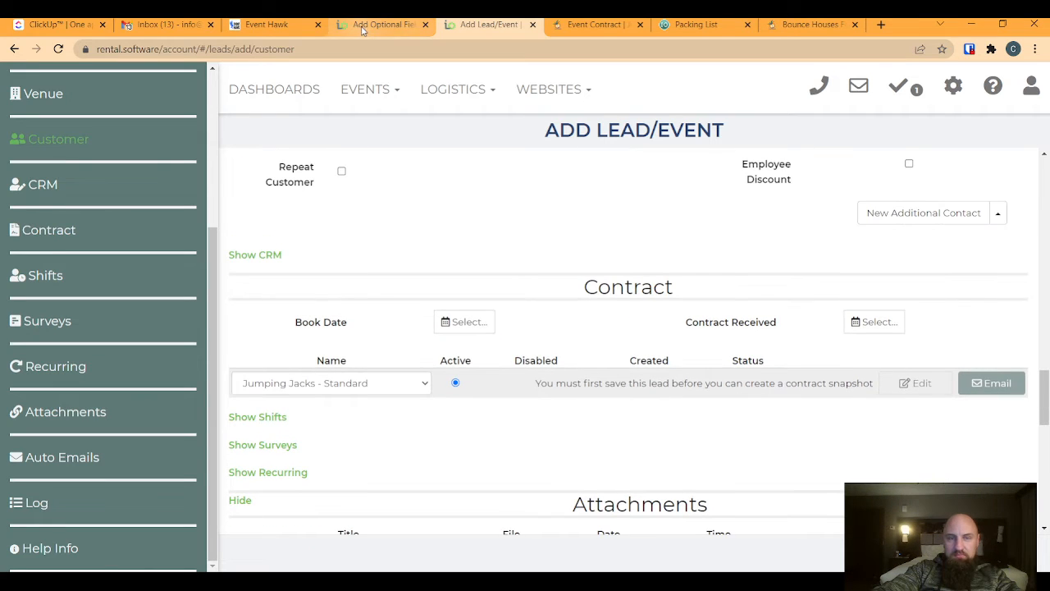
scroll(607, 468, "down", 3)
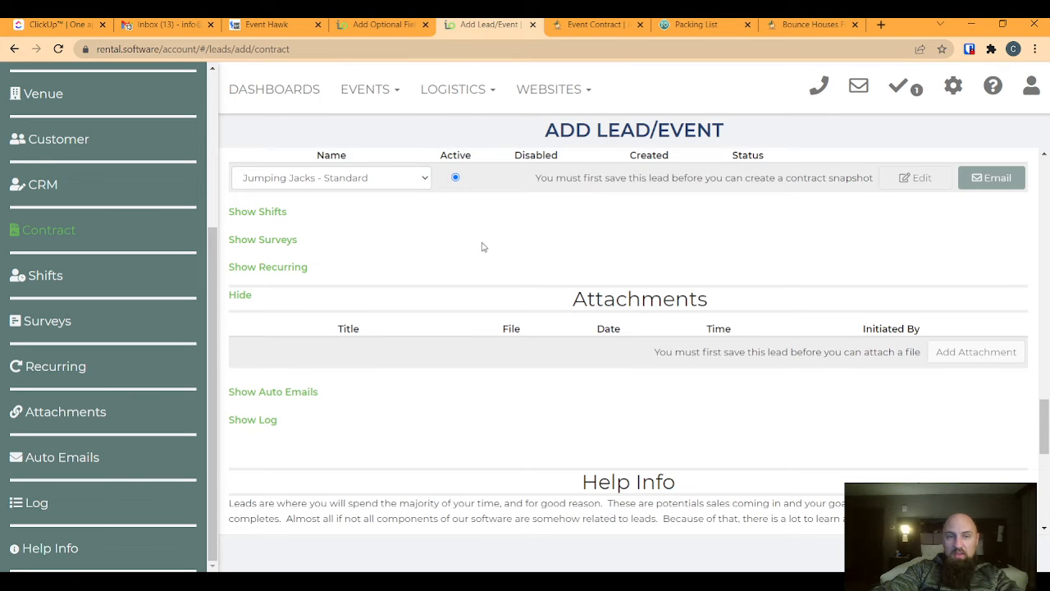
Return to the Leads/Events list, leaving the new lead unsaved.
left_click(369, 90)
left_click(371, 121)
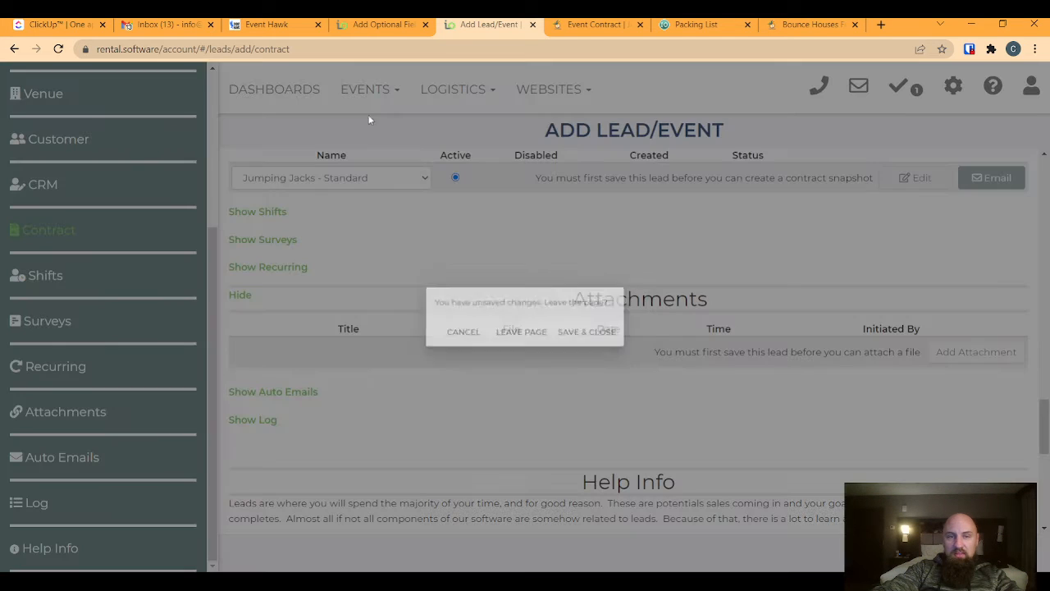
left_click(509, 337)
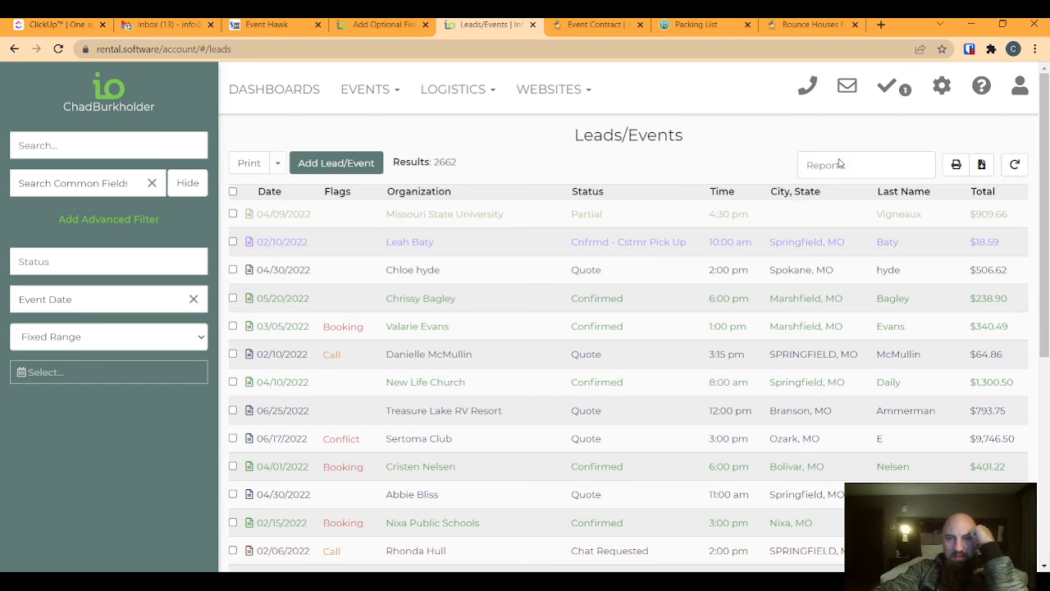
Start a new promotion in the Promotions & Fees settings and name it "5% Gratuity".
left_click(941, 86)
left_click(869, 188)
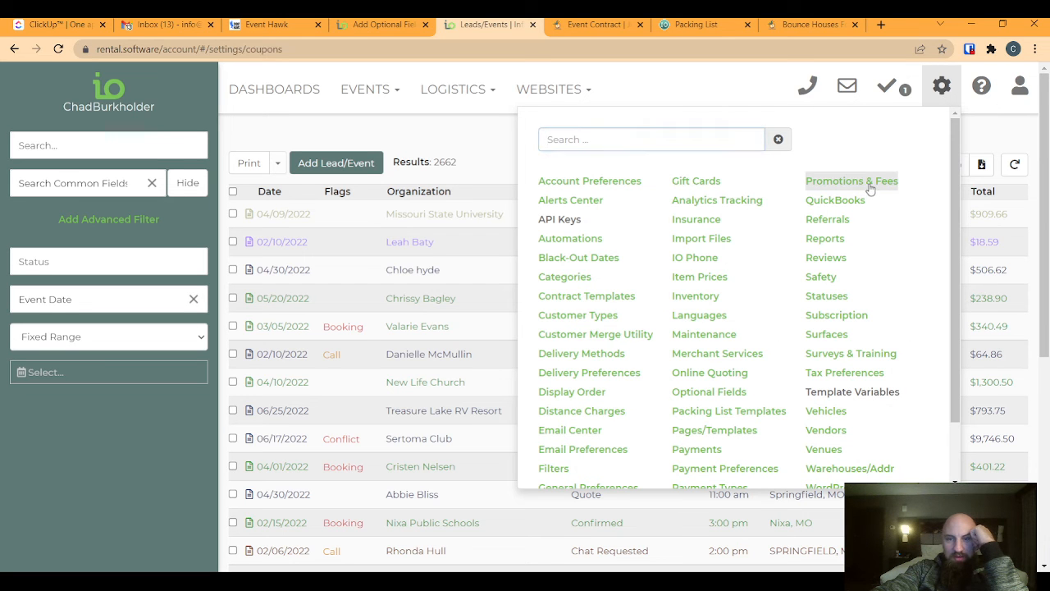
left_click(340, 164)
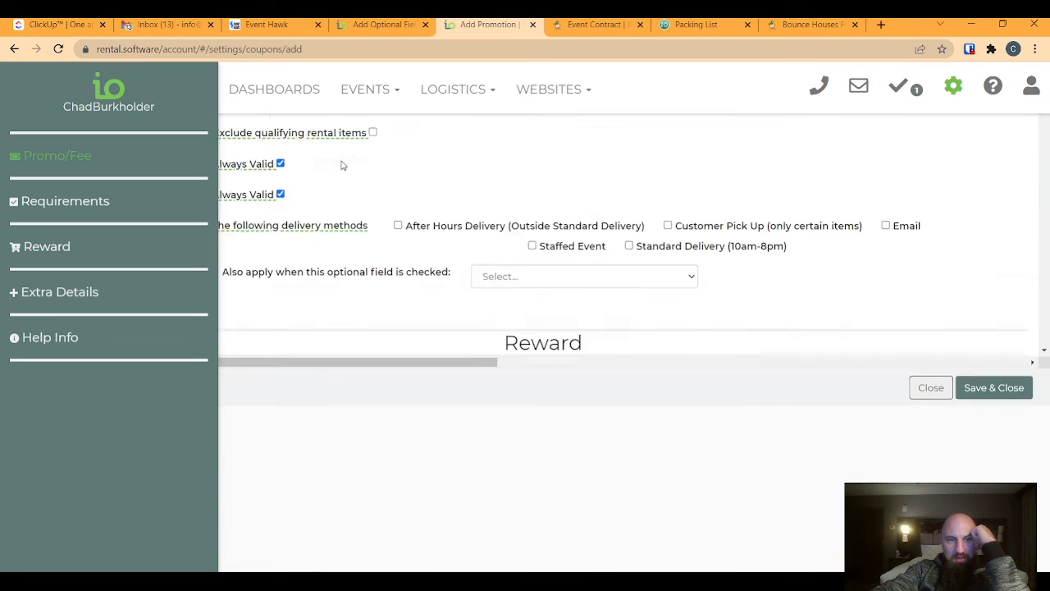
left_click(399, 169)
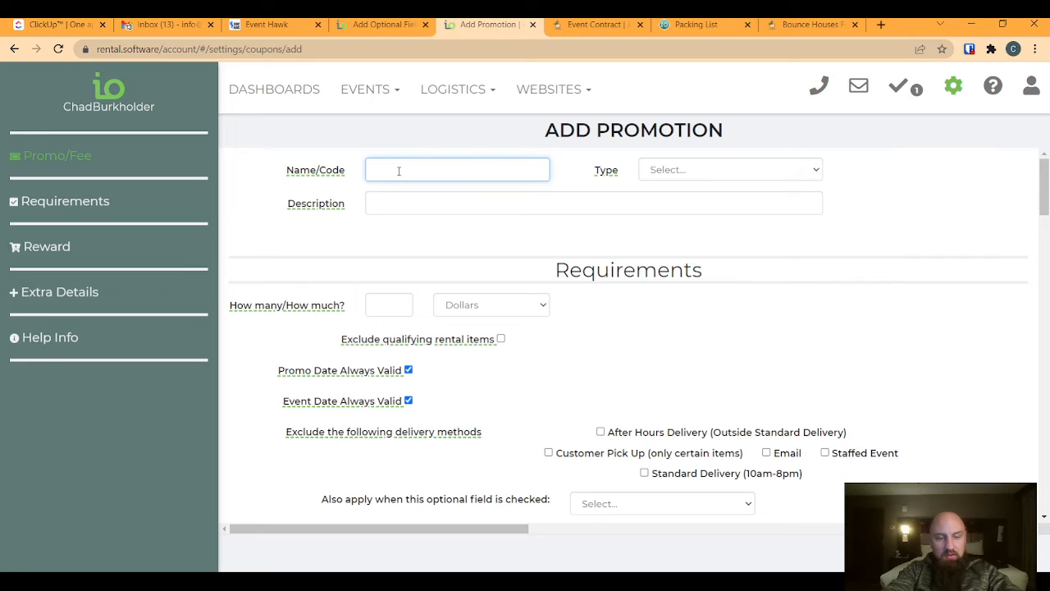
type("5%")
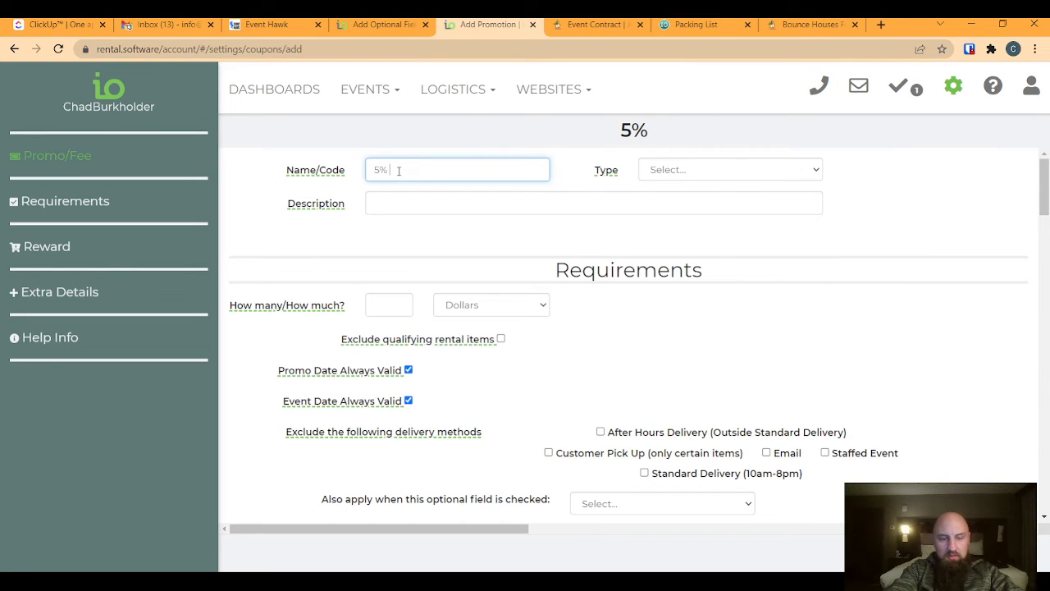
type(" TIP")
key("BackSpace")
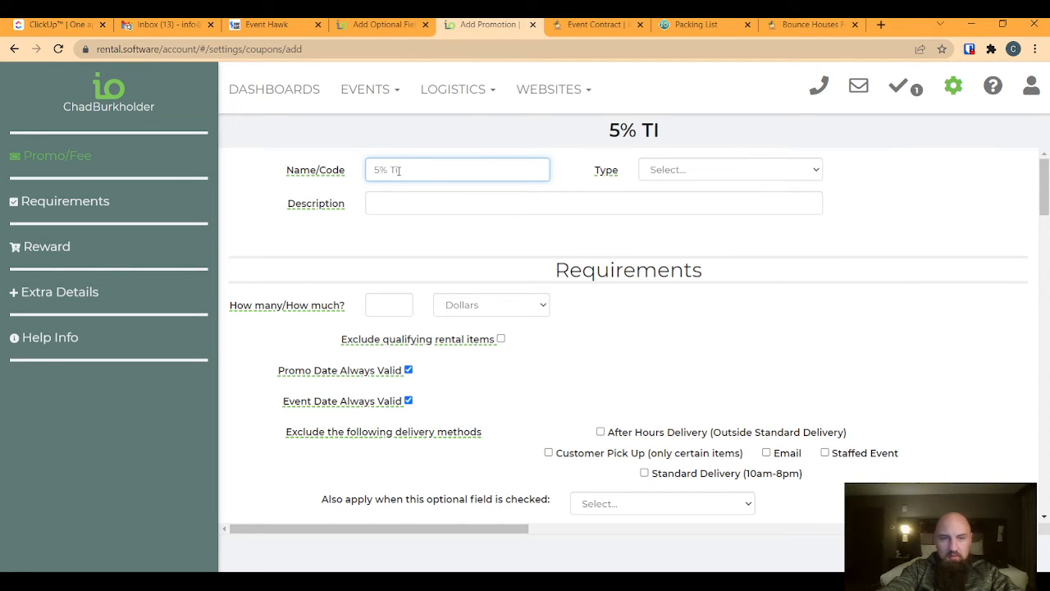
key("BackSpace")
key("BackSpace")
type("Gratu")
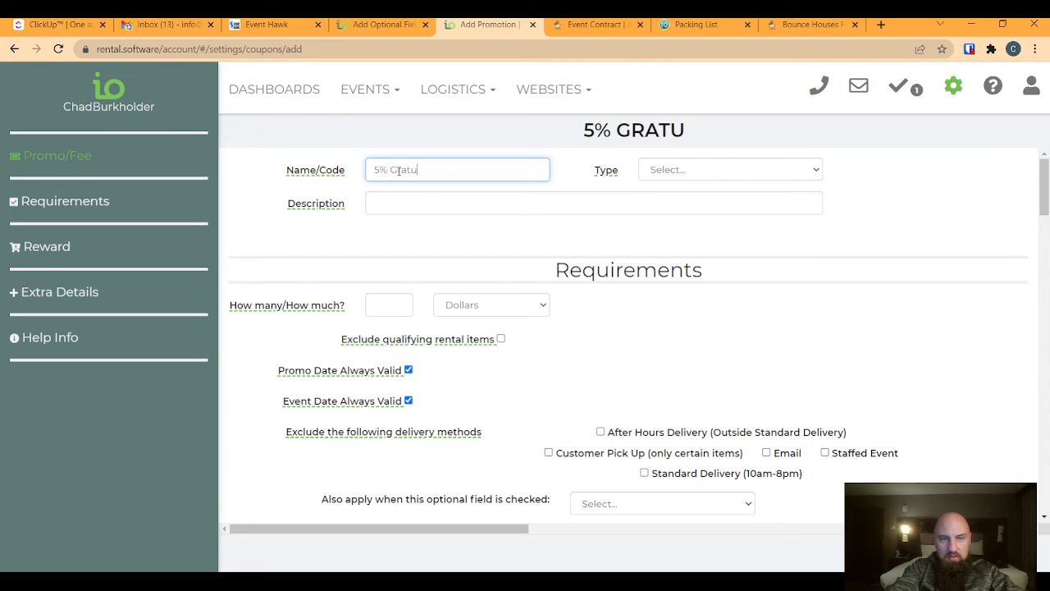
type("ity")
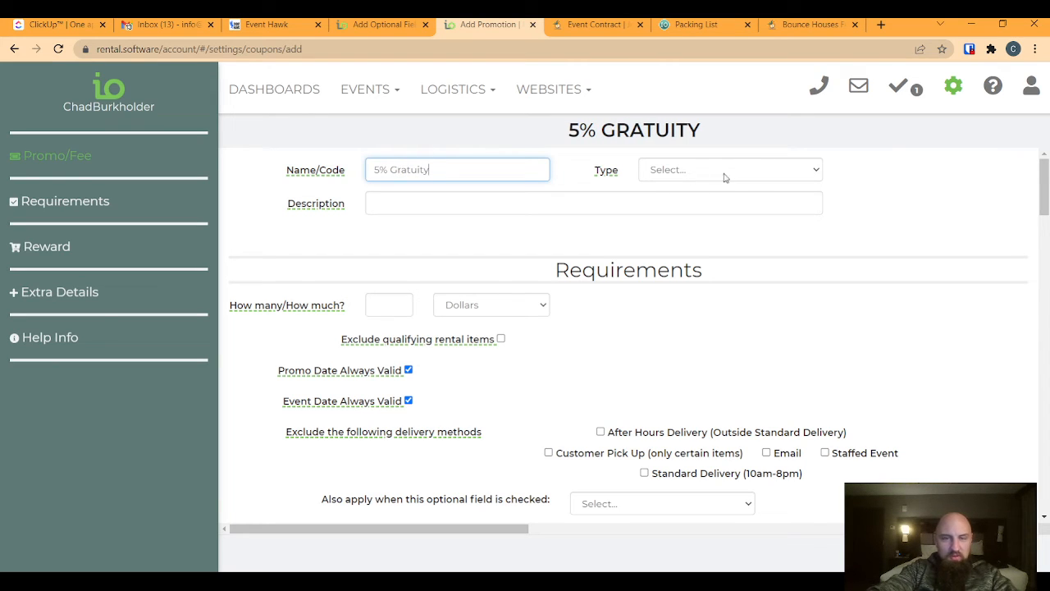
Set the promotion type to Fee and the requirement amount to 99999 dollars.
left_click(725, 177)
left_click(694, 206)
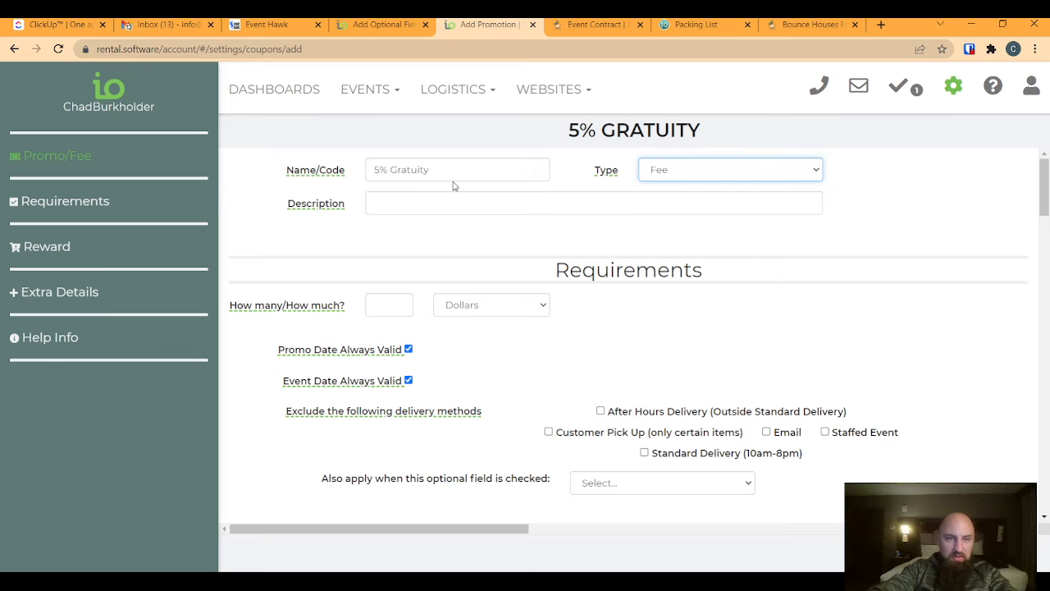
left_click(391, 305)
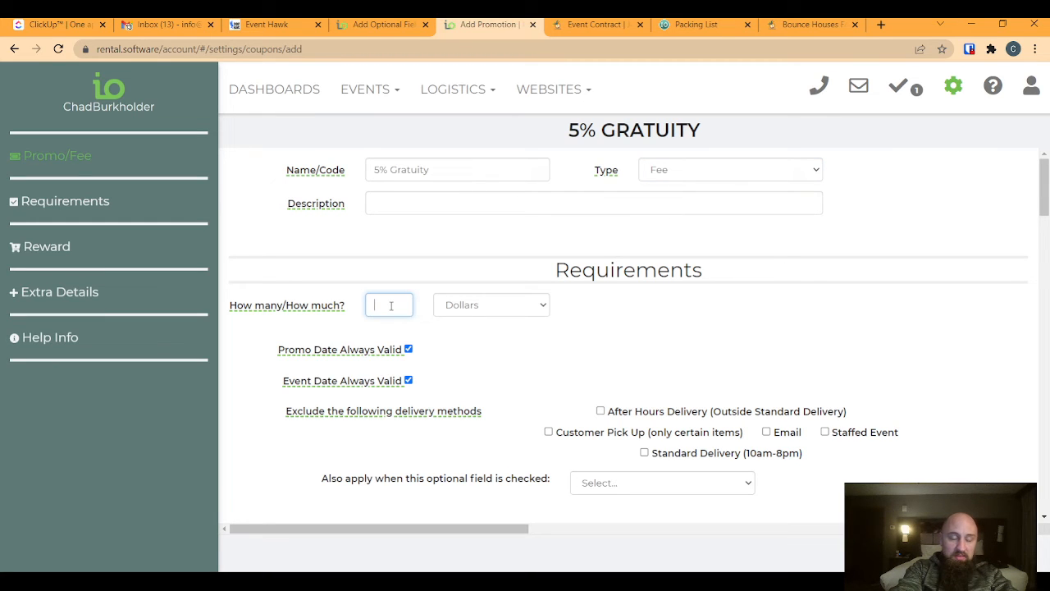
type("999")
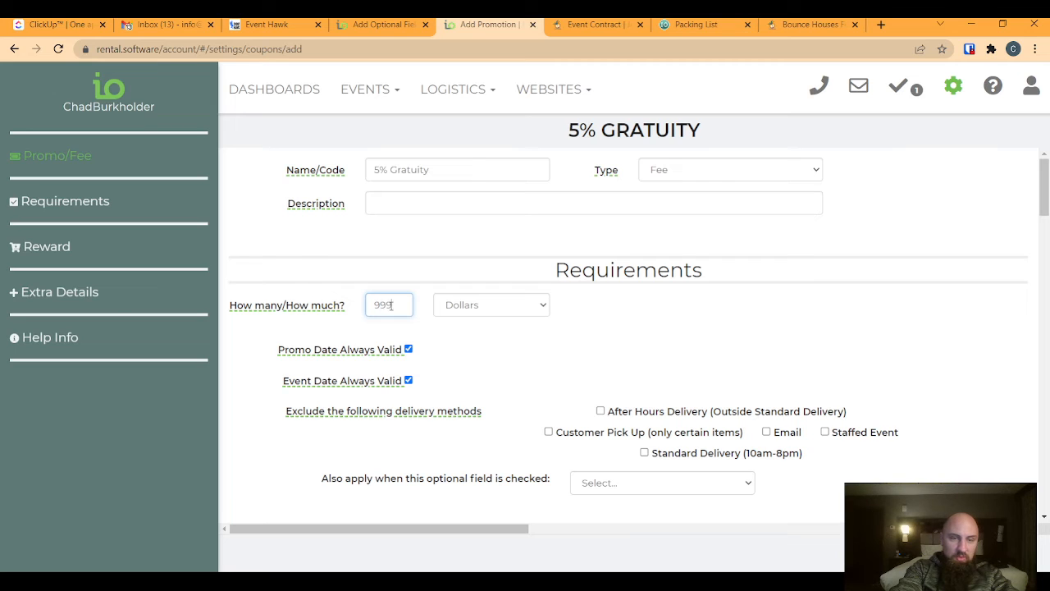
type("99")
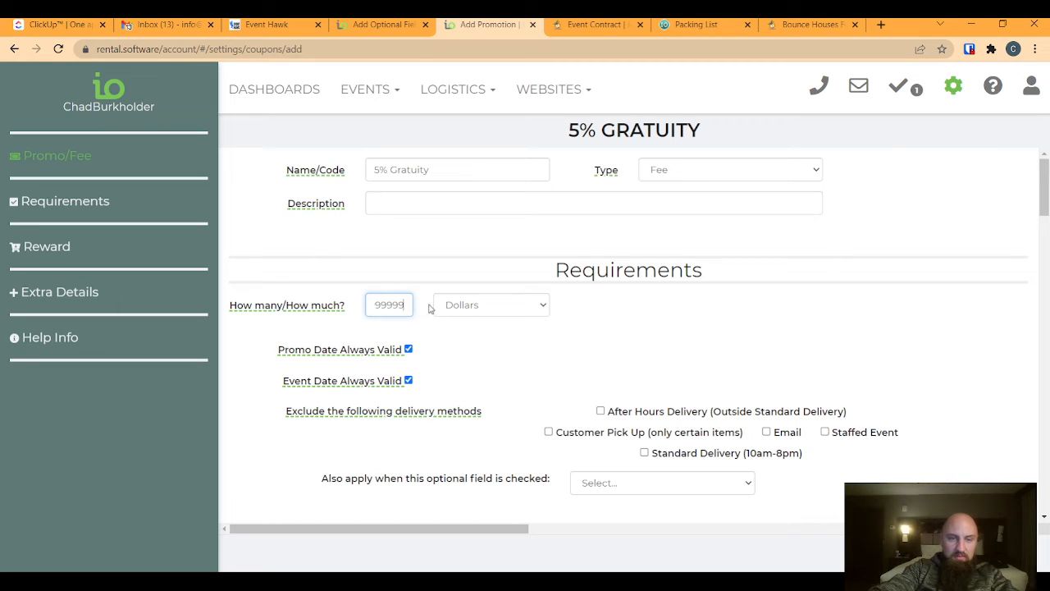
key("Tab")
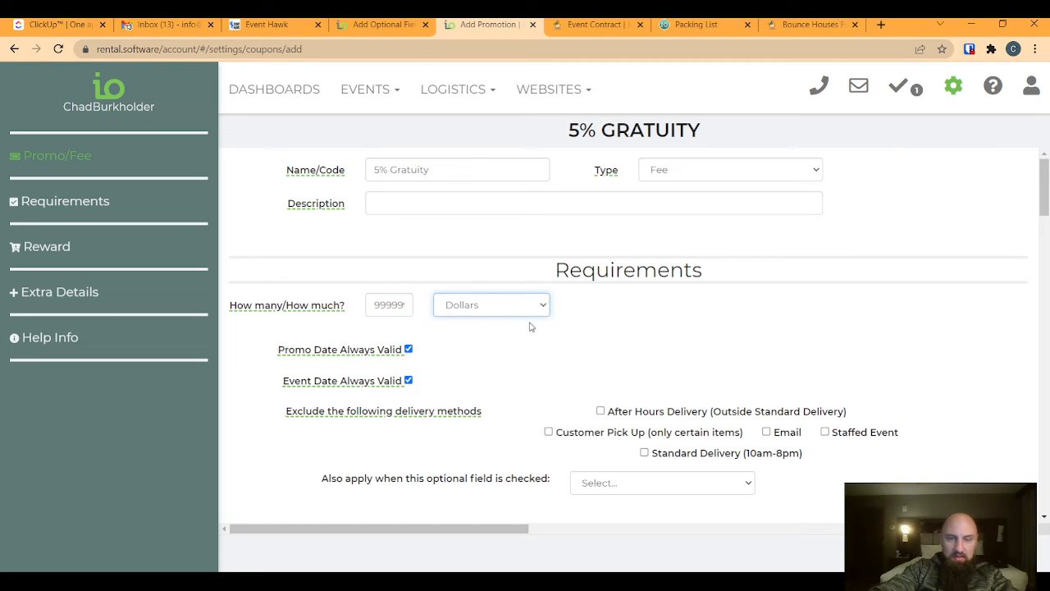
Set the reward of the gratuity fee to 5, charged as % Fee on Rentals.
scroll(615, 345, "down", 2)
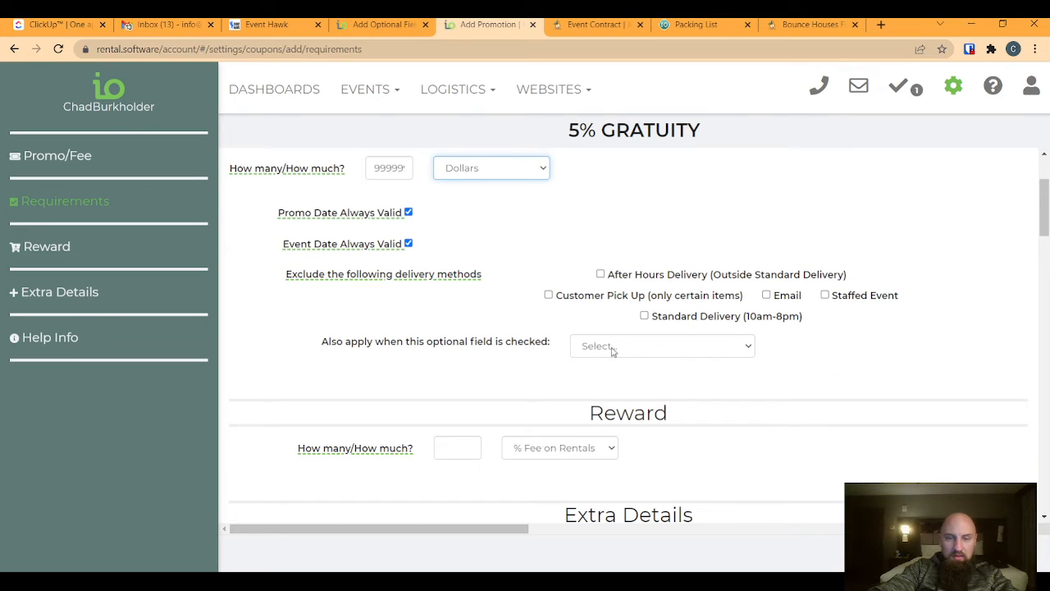
scroll(511, 410, "down", 1)
left_click(461, 382)
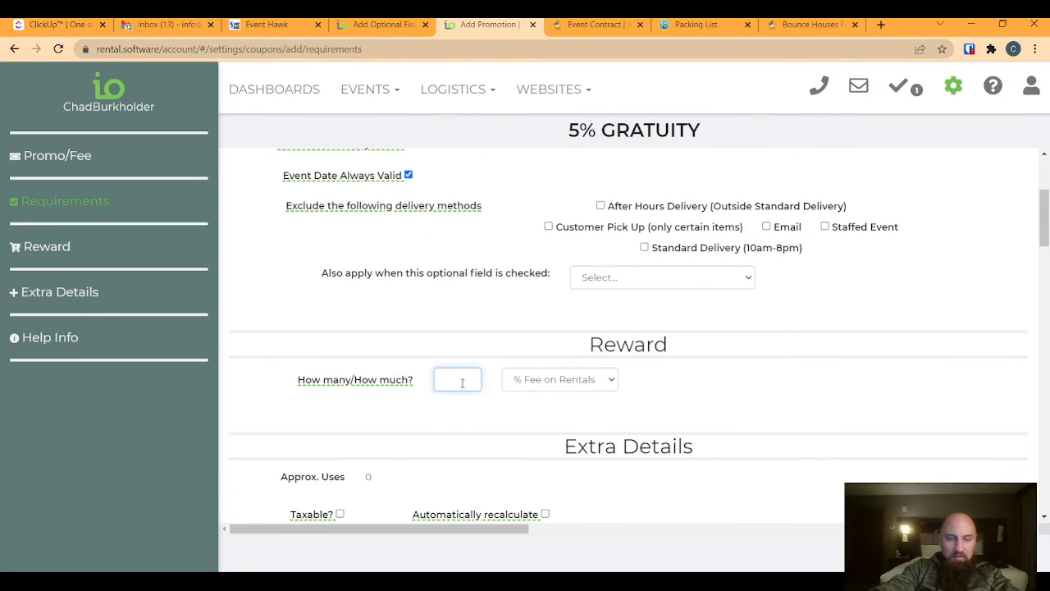
type("5")
key("Tab")
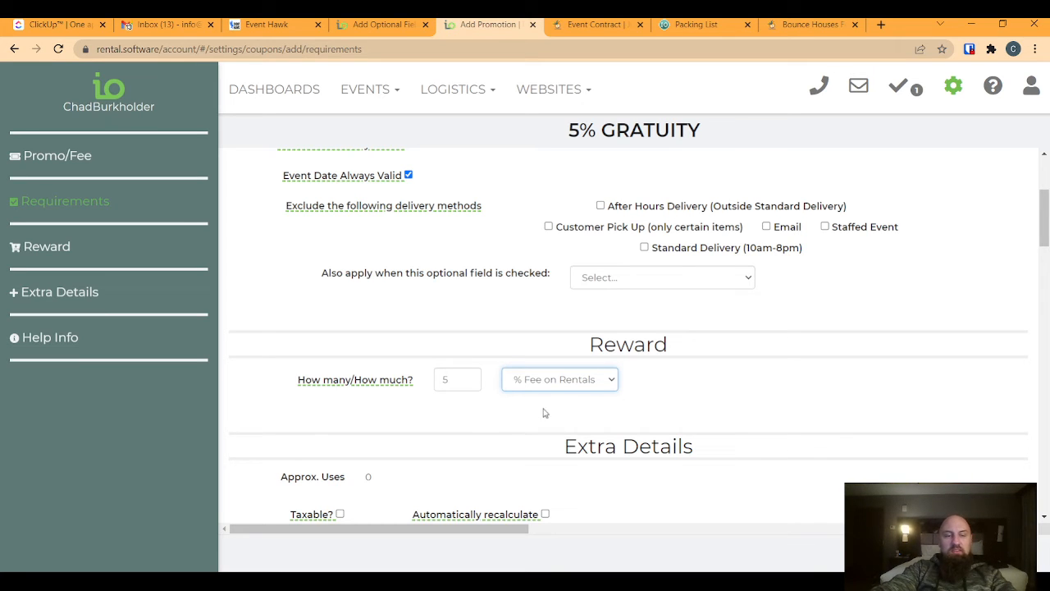
left_click(479, 411)
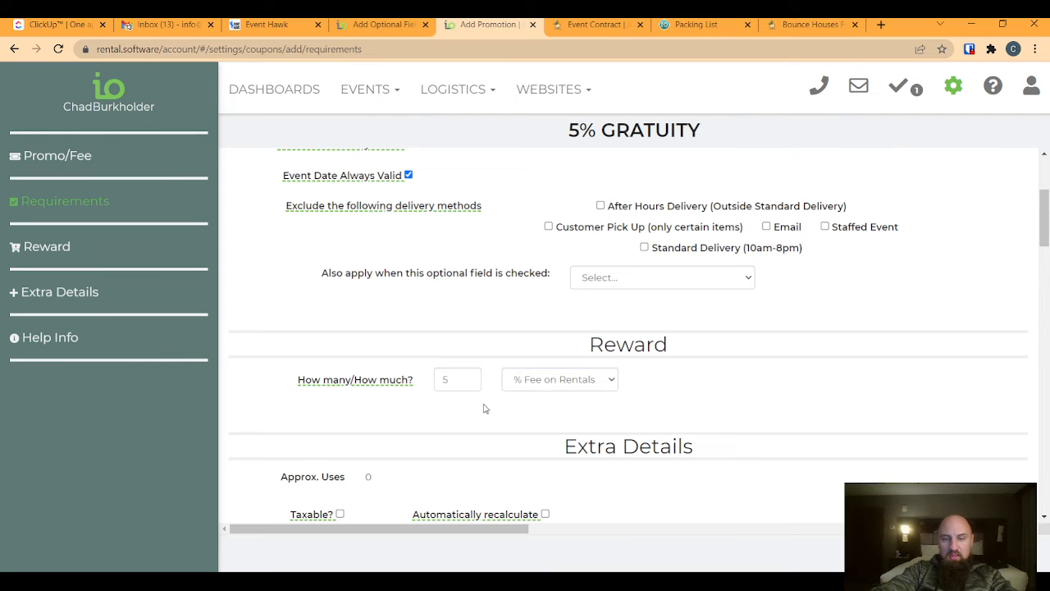
Allow the gratuity fee to be used with other promo/fees of the same type, leave it non-taxable, and save it.
scroll(459, 386, "down", 3)
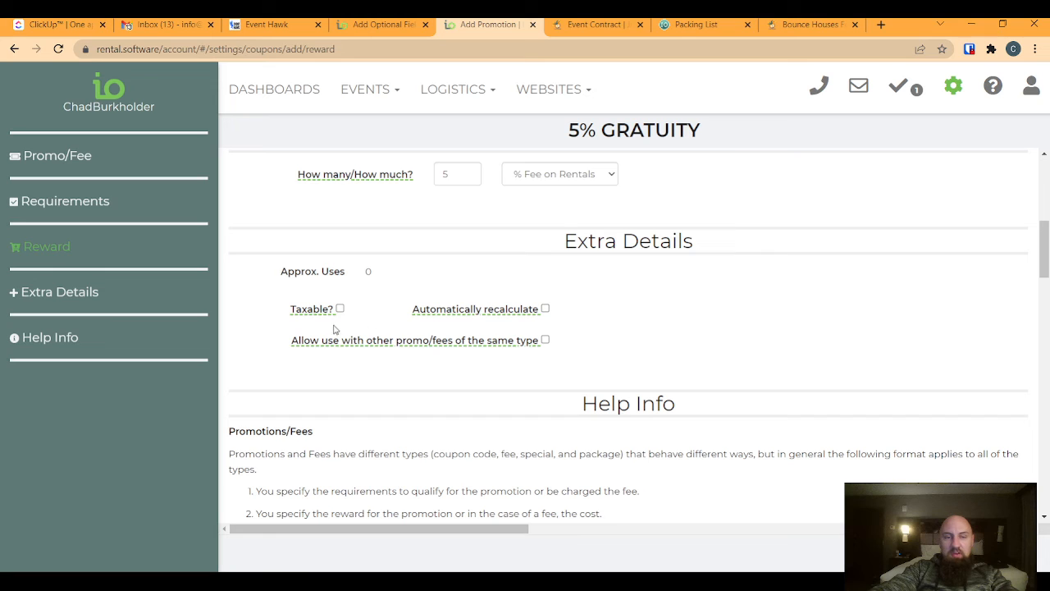
left_click_drag(309, 326, 291, 298)
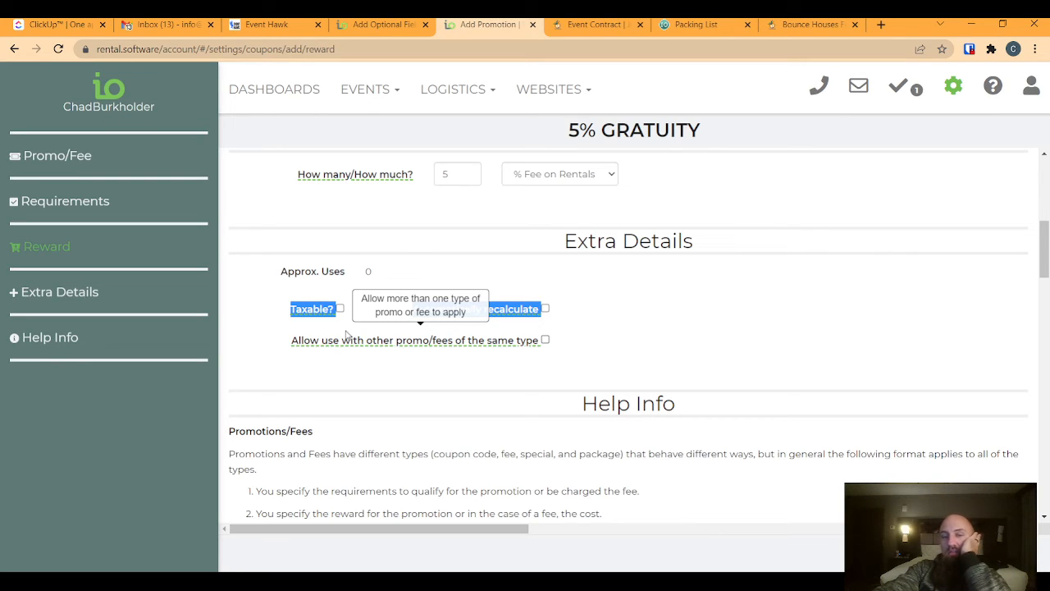
left_click(318, 334)
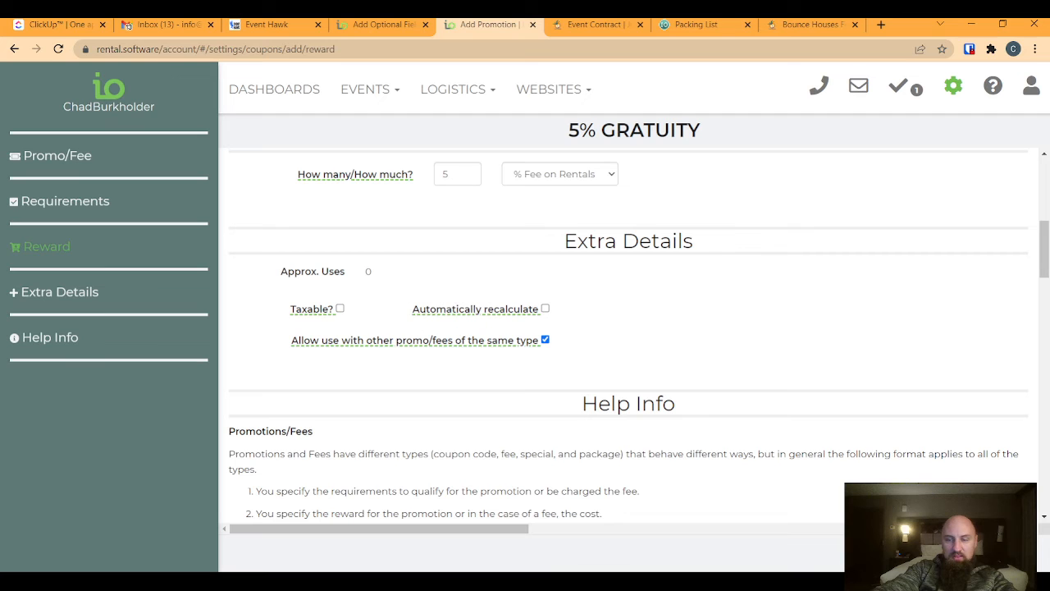
left_click(1003, 553)
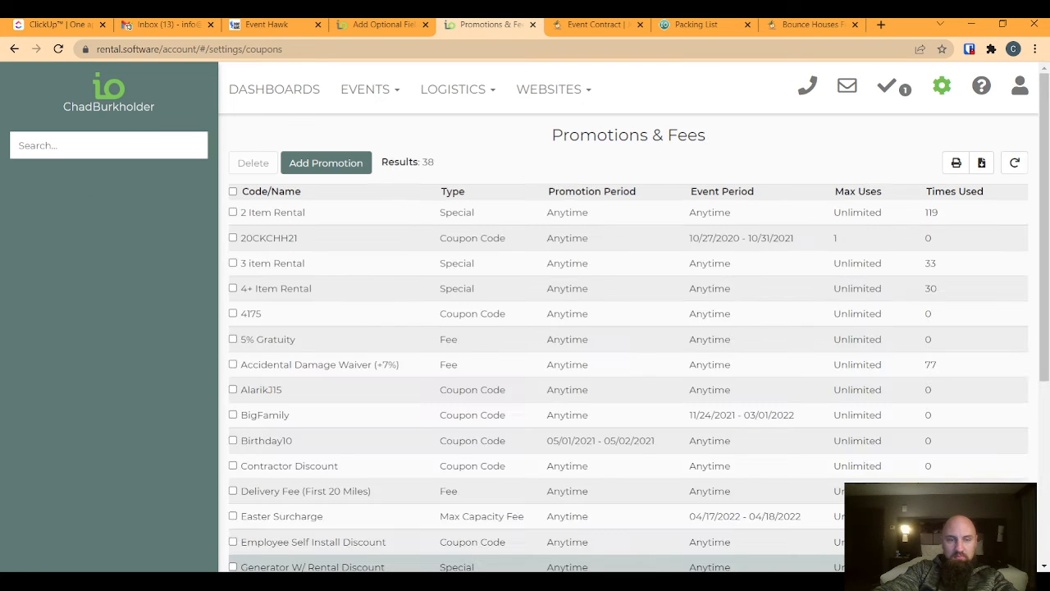
Start a new optional field in the Optional Fields settings and name it "5% Gratuity".
left_click(943, 91)
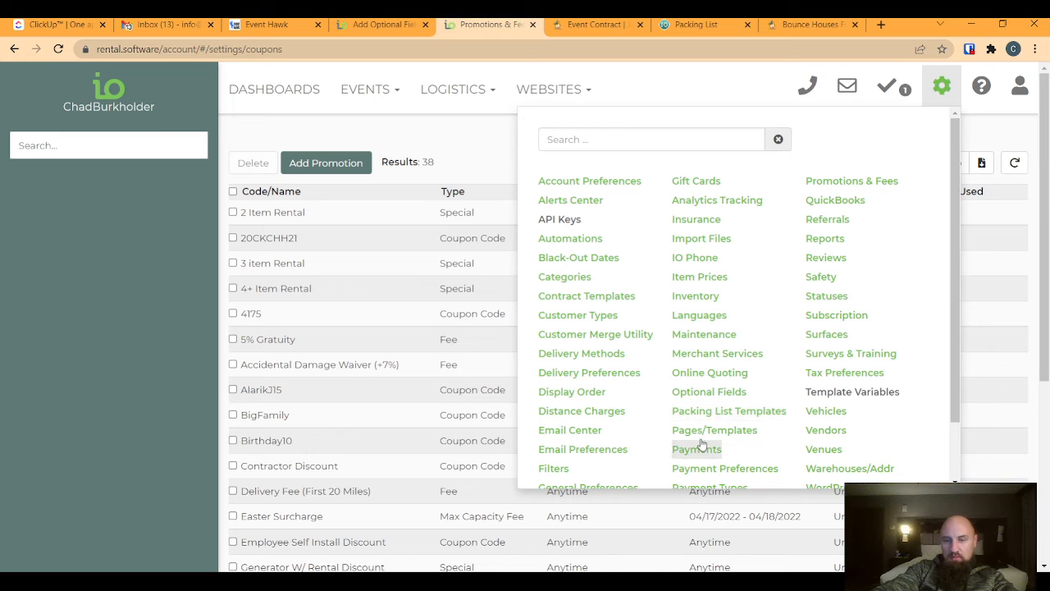
left_click(703, 401)
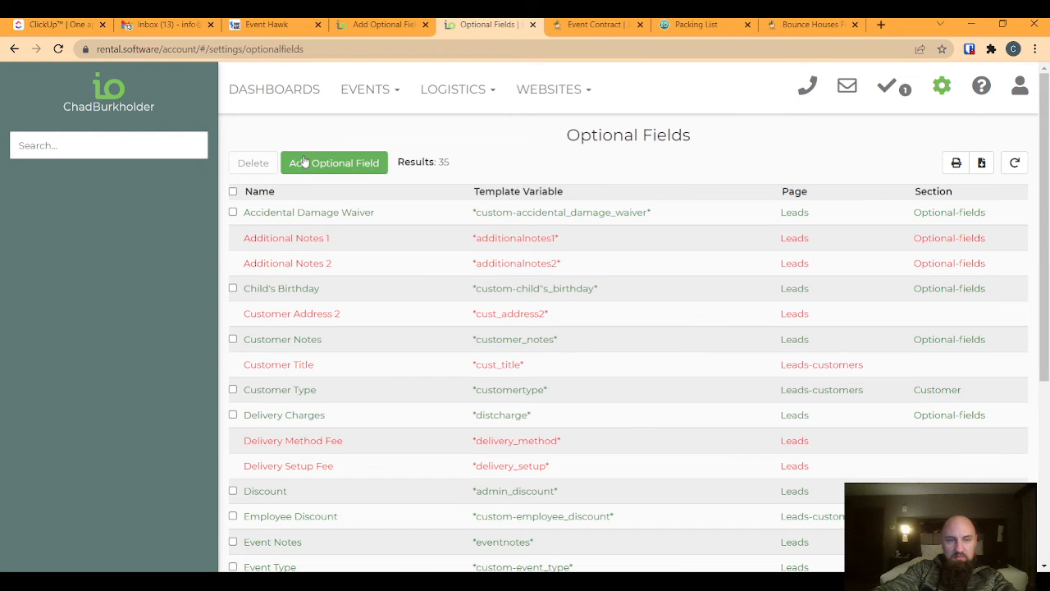
left_click(306, 163)
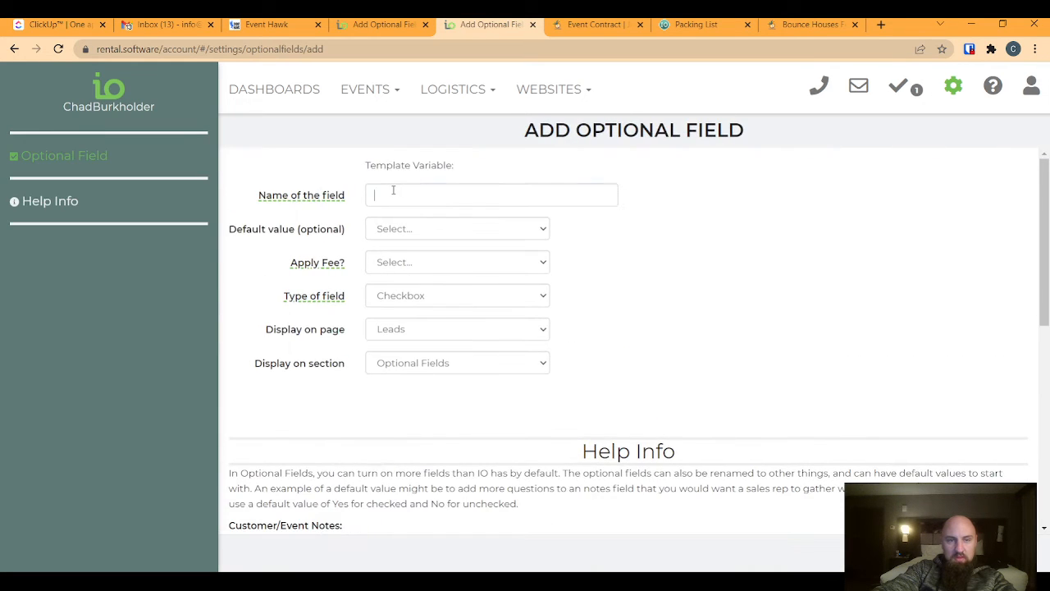
left_click(393, 191)
type("5%")
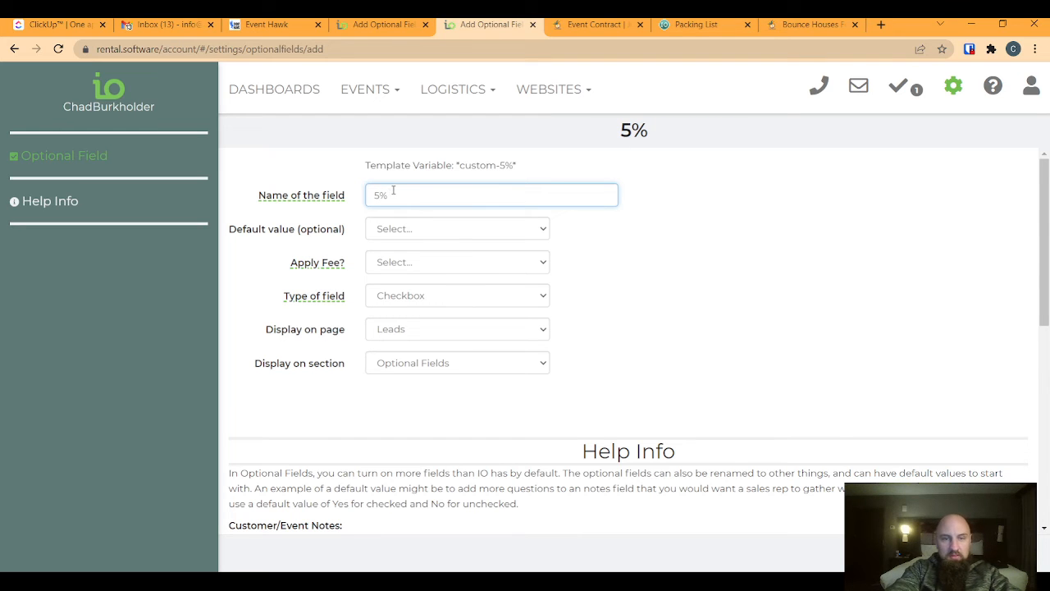
type(" Tip")
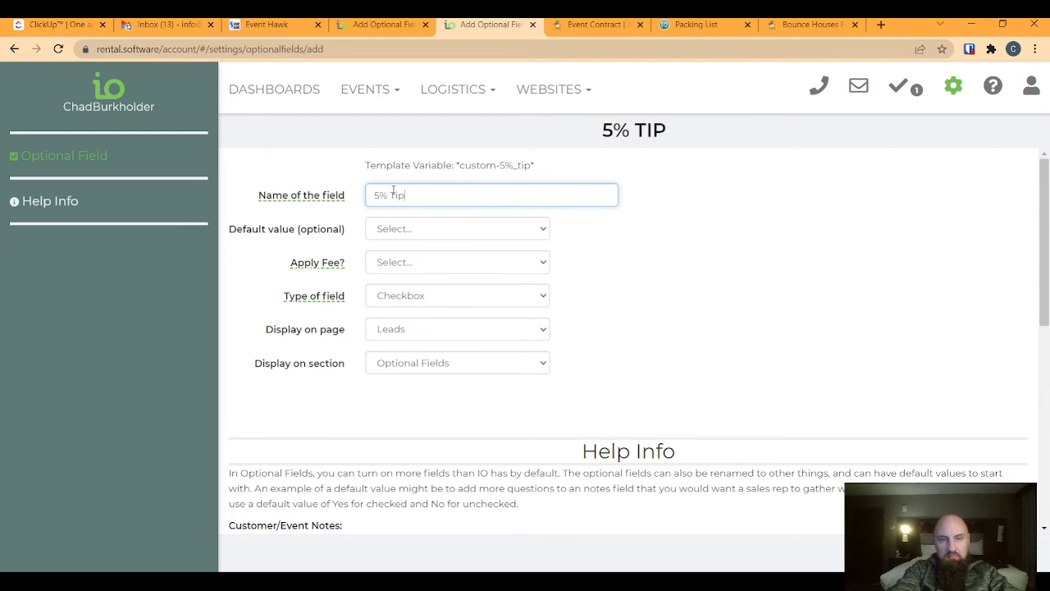
key("BackSpace")
key("BackSpace")
key("BackSpace")
type("Gratuity")
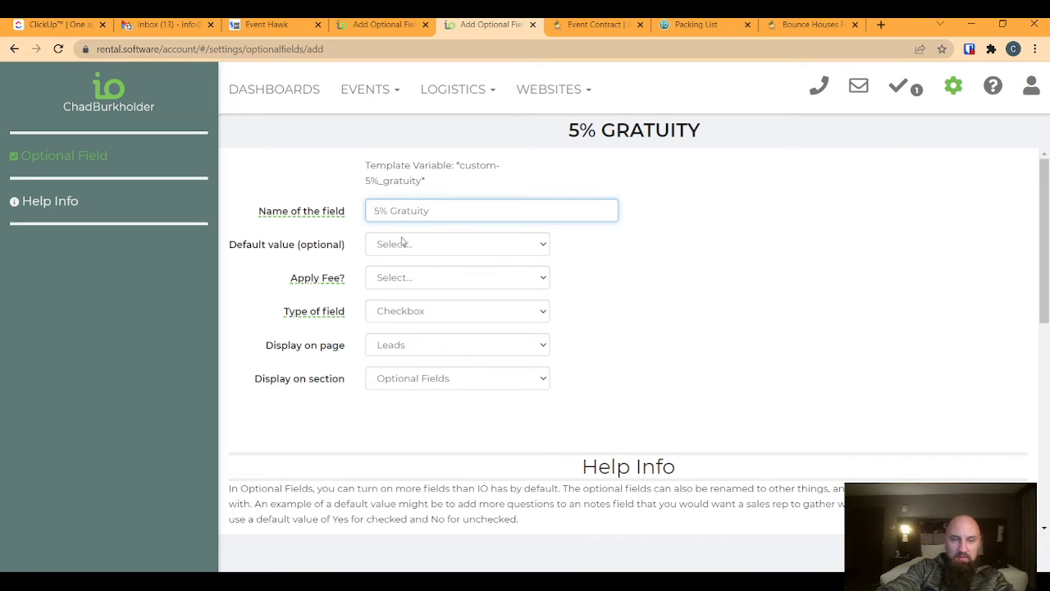
Make the optional field apply the 5% Gratuity (Fee), leave its default value unset, and save the field.
left_click(393, 286)
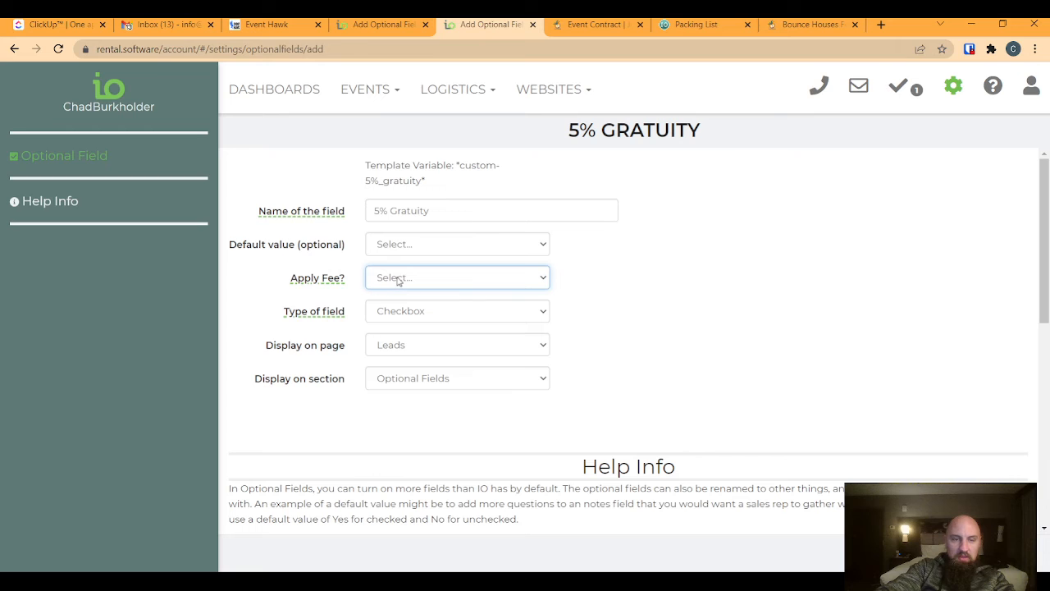
left_click(402, 379)
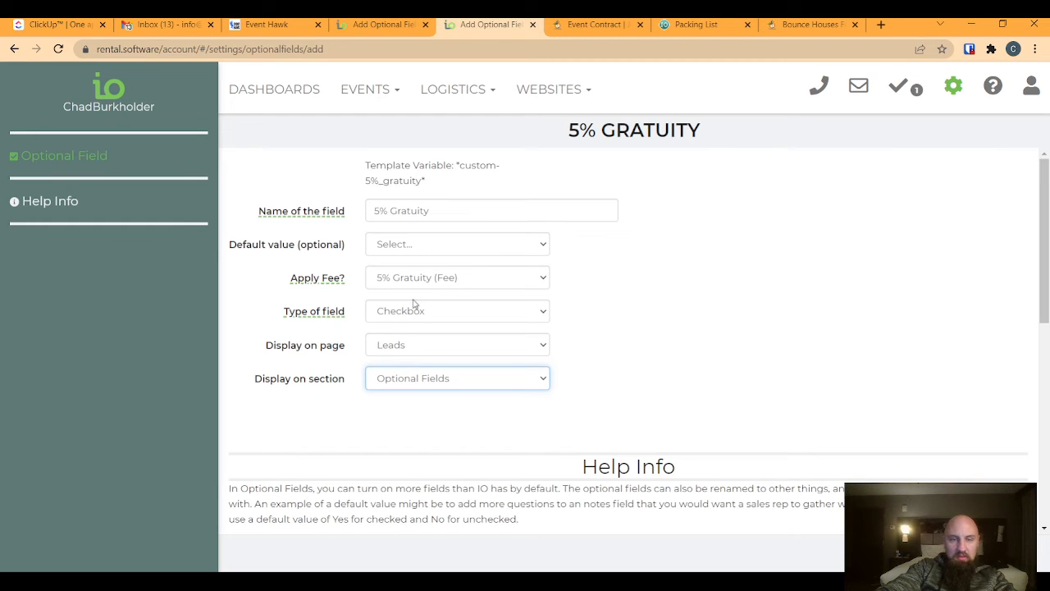
left_click(415, 244)
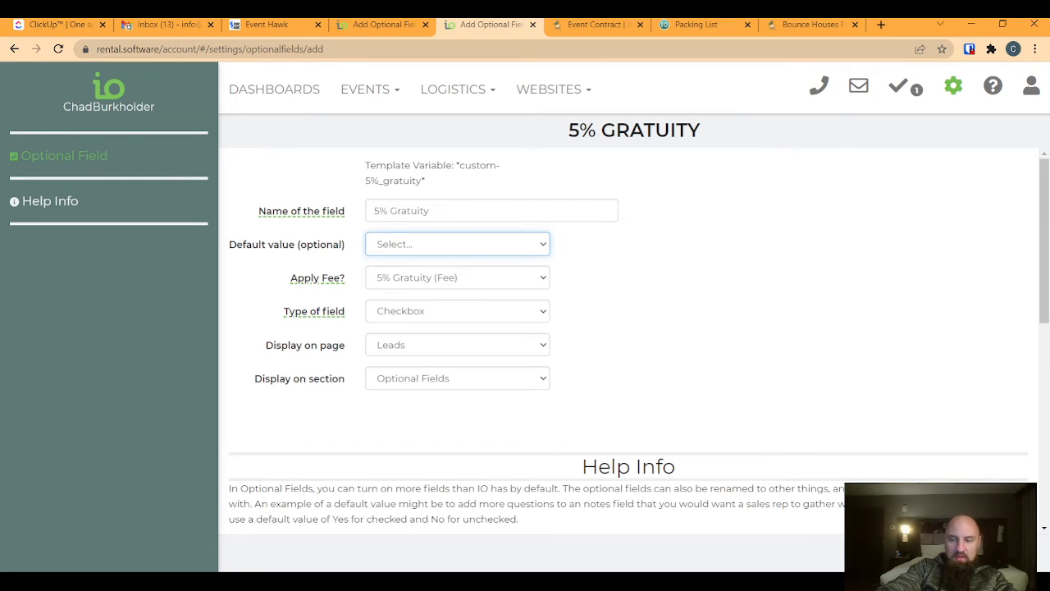
left_click(989, 553)
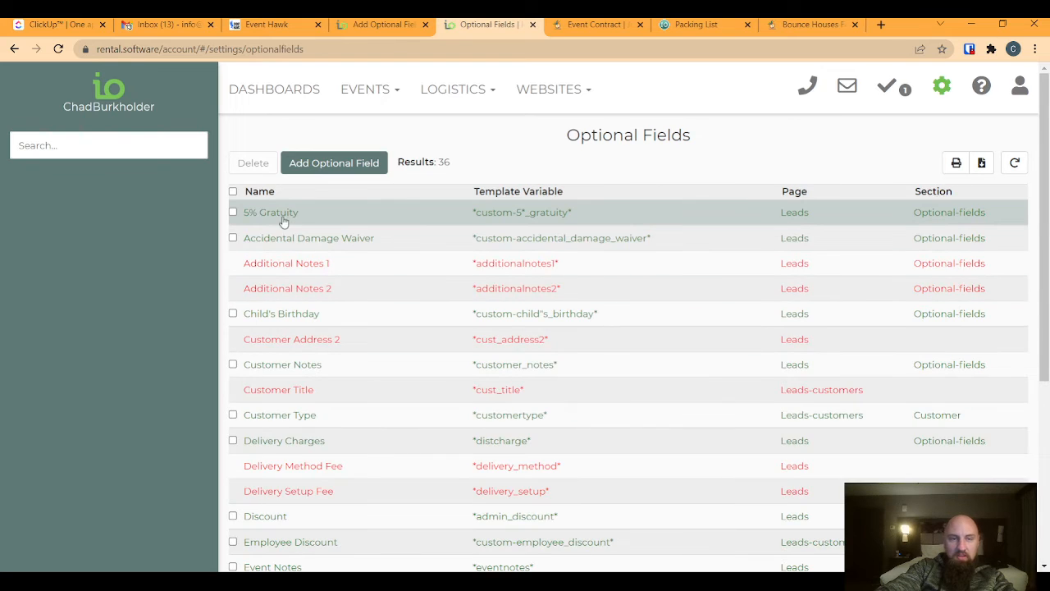
Reopen the 5% Gratuity optional field, add it to the Jumping Jacks Event Rentals quote form, and save.
left_click(278, 217)
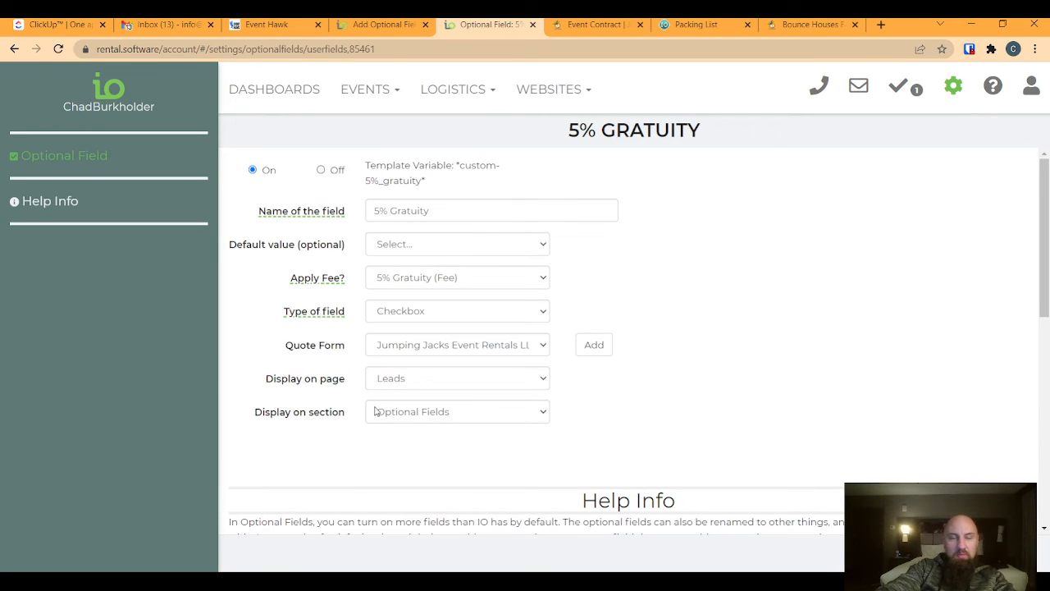
left_click(532, 351)
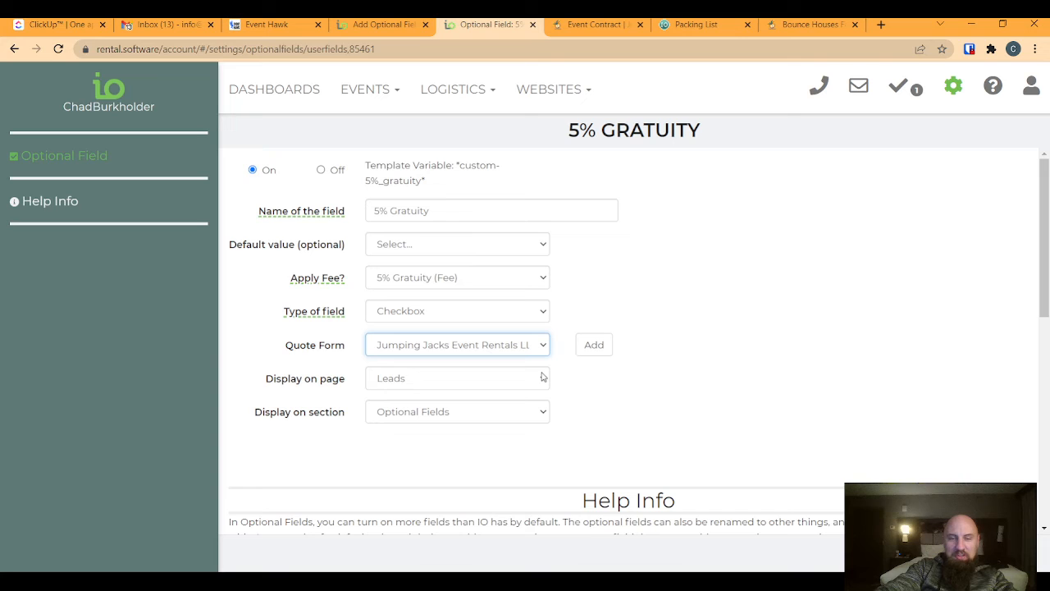
left_click(604, 349)
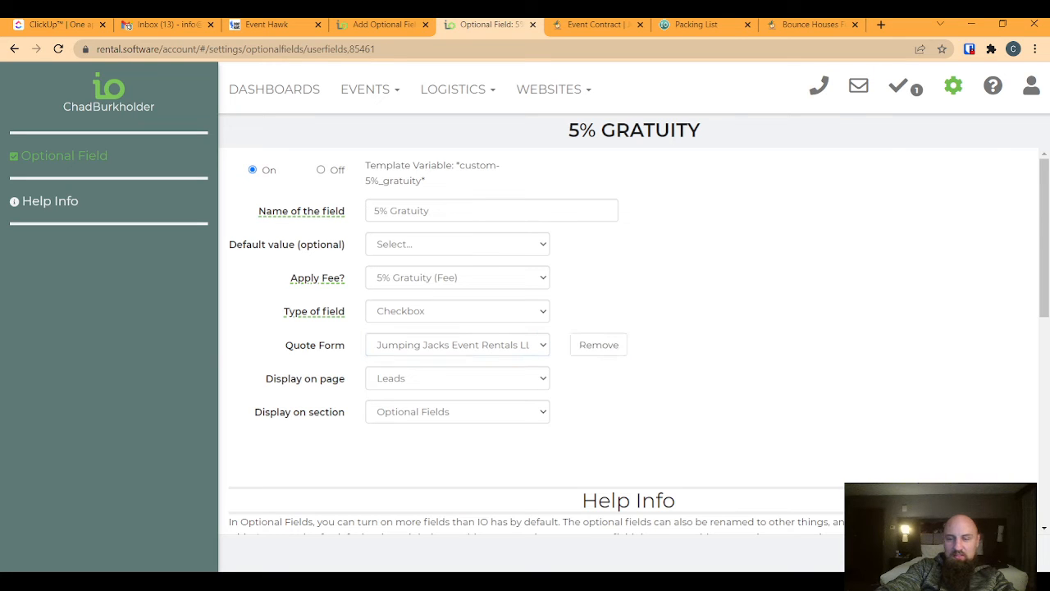
left_click(984, 554)
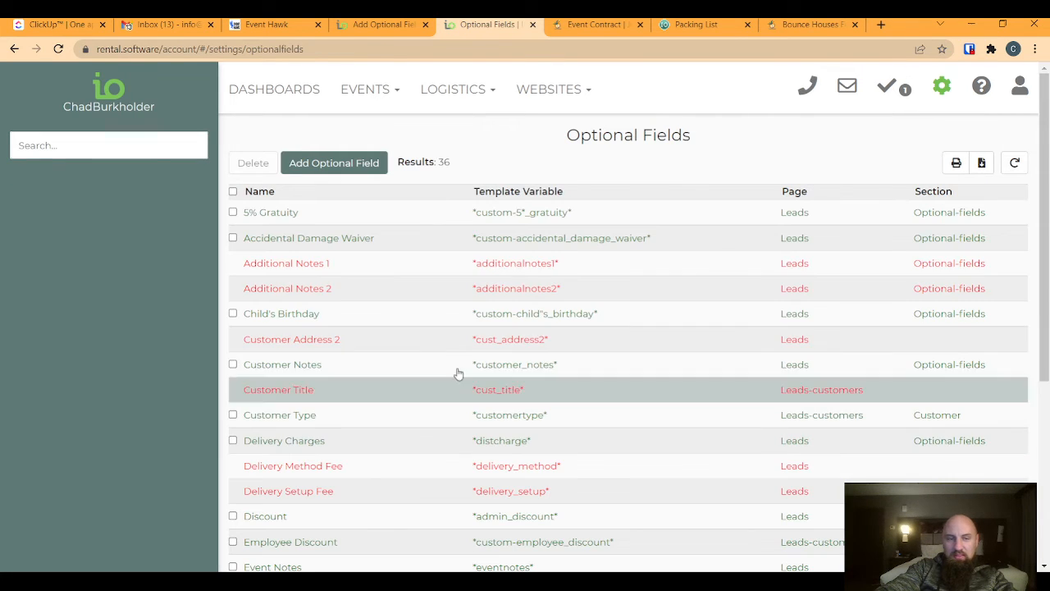
Open the Jumping Jacks website's quote form to check the gratuity checkbox.
left_click(568, 90)
left_click(561, 148)
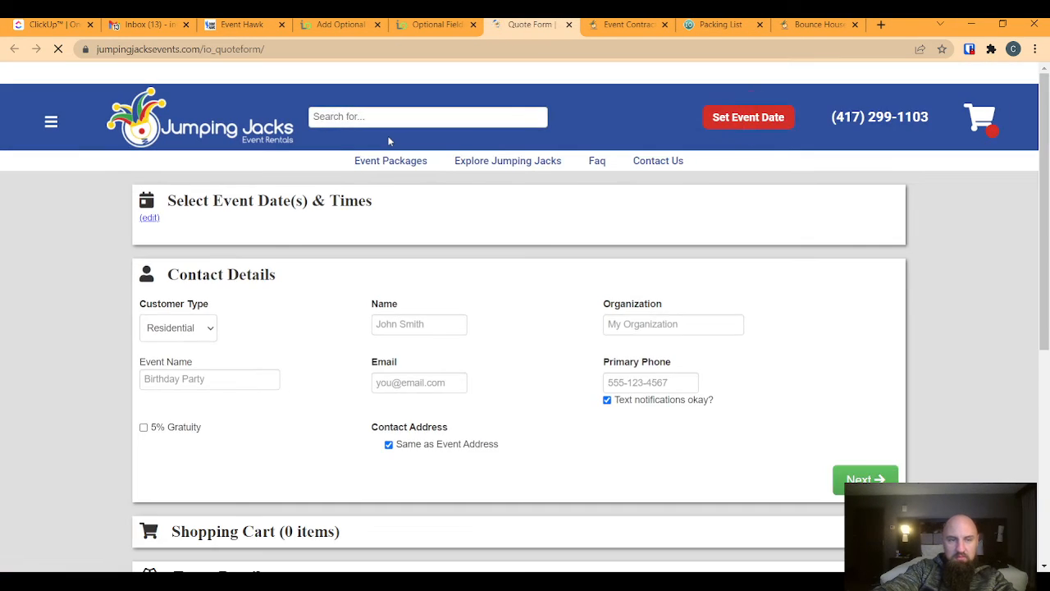
Tick the 5% Gratuity checkbox in the quote form's contact details.
scroll(288, 312, "down", 1)
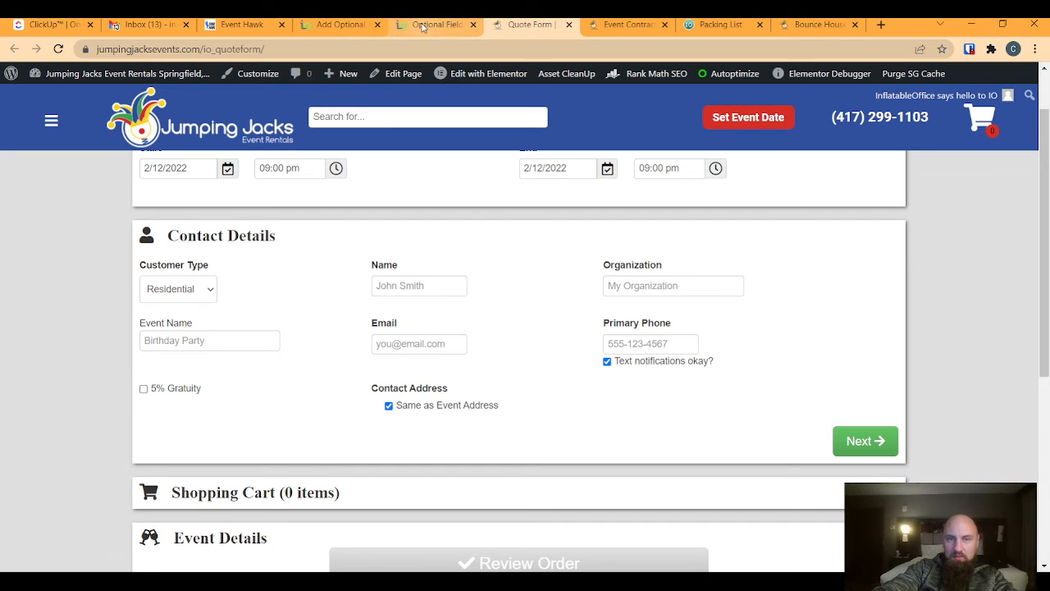
scroll(356, 307, "down", 3)
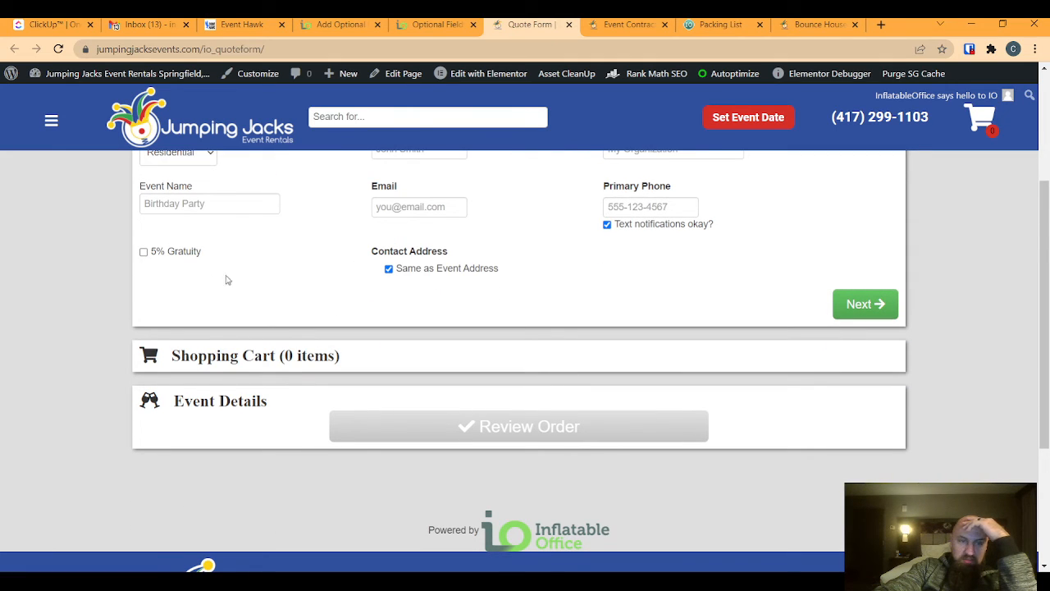
left_click(144, 251)
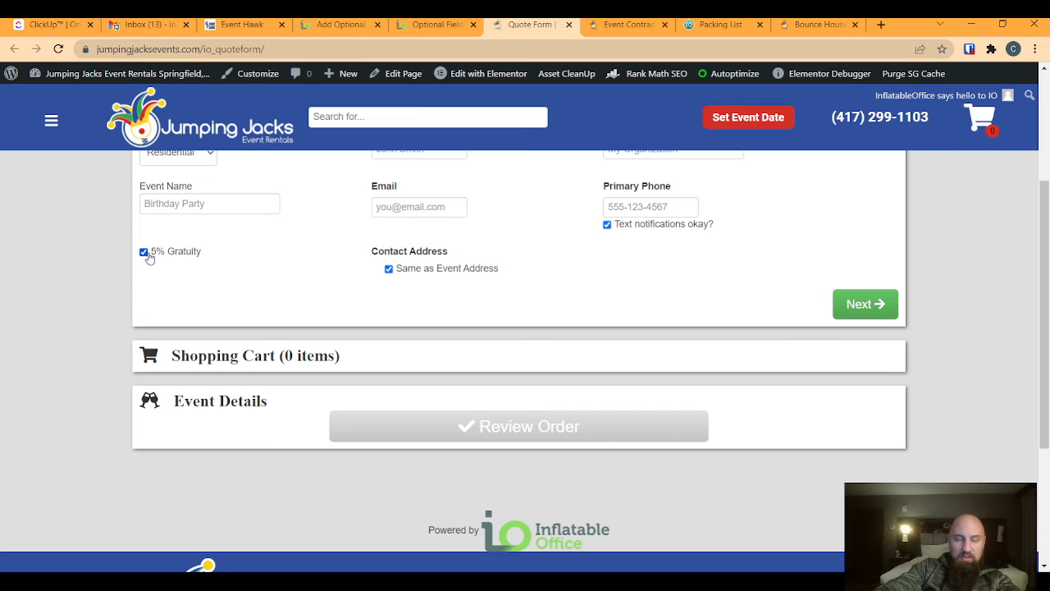
Open the 5% Gratuity fee in the Promotions & Fees settings and set its requirement unit to Events.
left_click(434, 25)
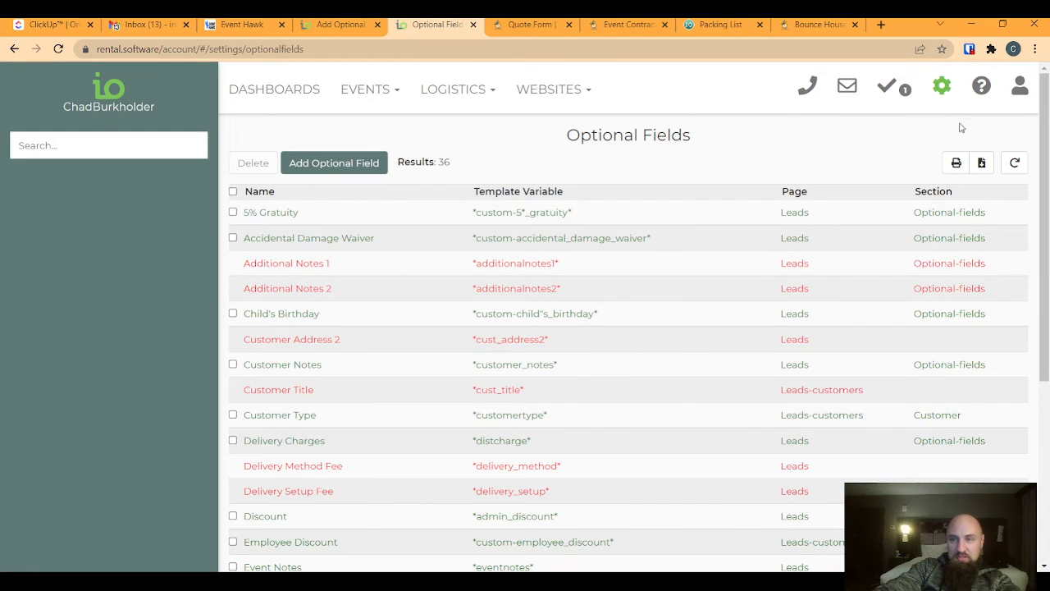
left_click(941, 86)
left_click(846, 181)
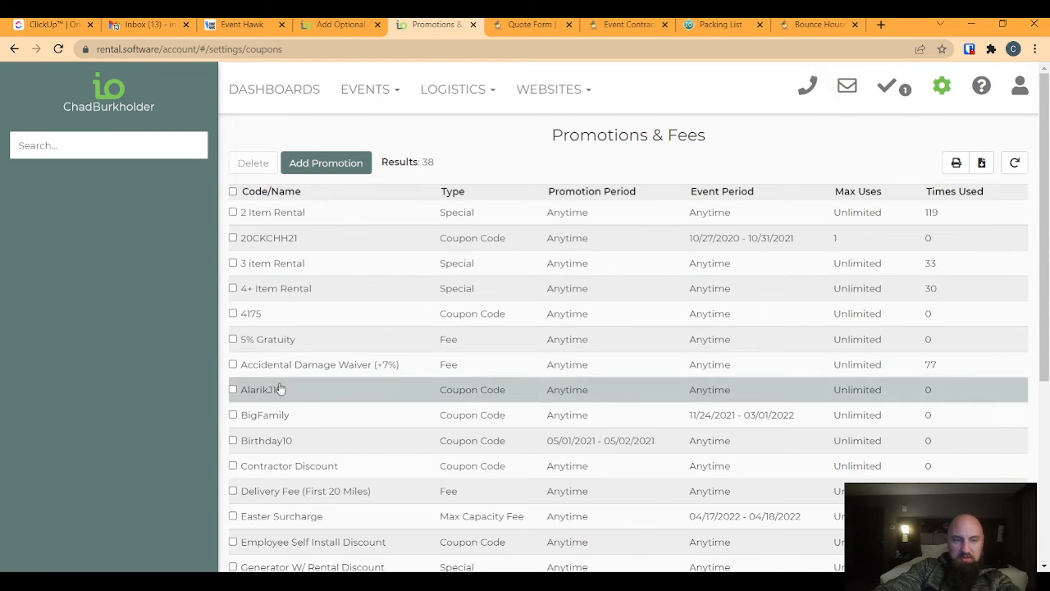
left_click(272, 339)
left_click(482, 312)
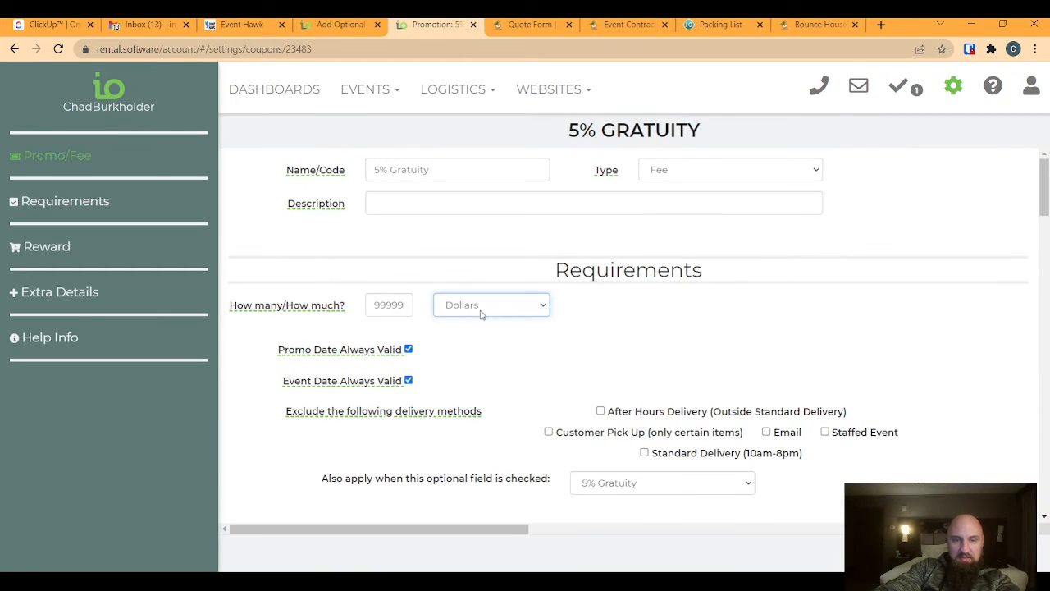
left_click(480, 337)
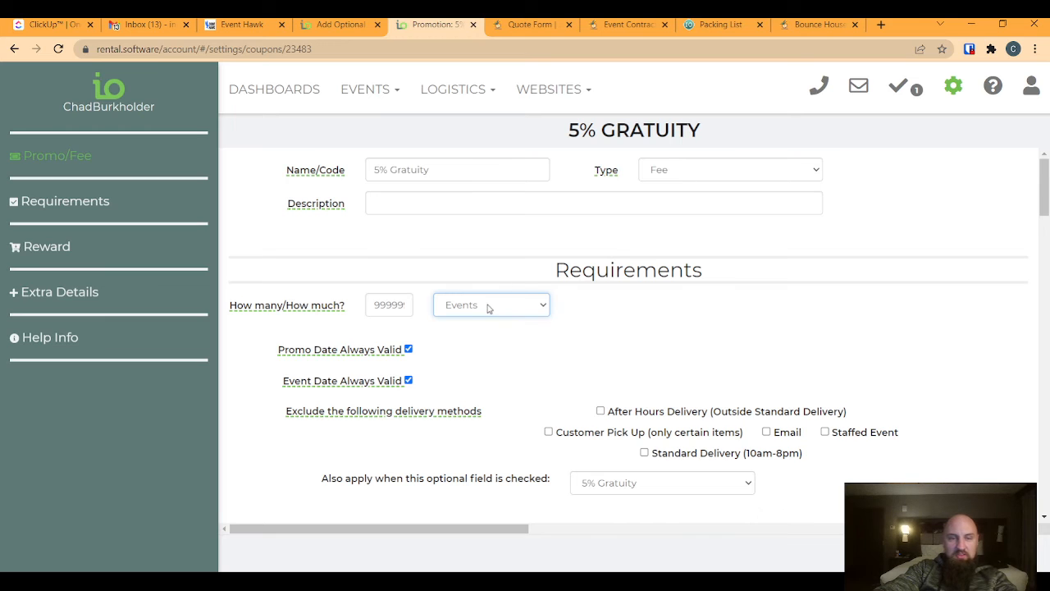
Try "5% tip" as the fee's name and change it back to "5% Gratuity".
double_click(391, 172)
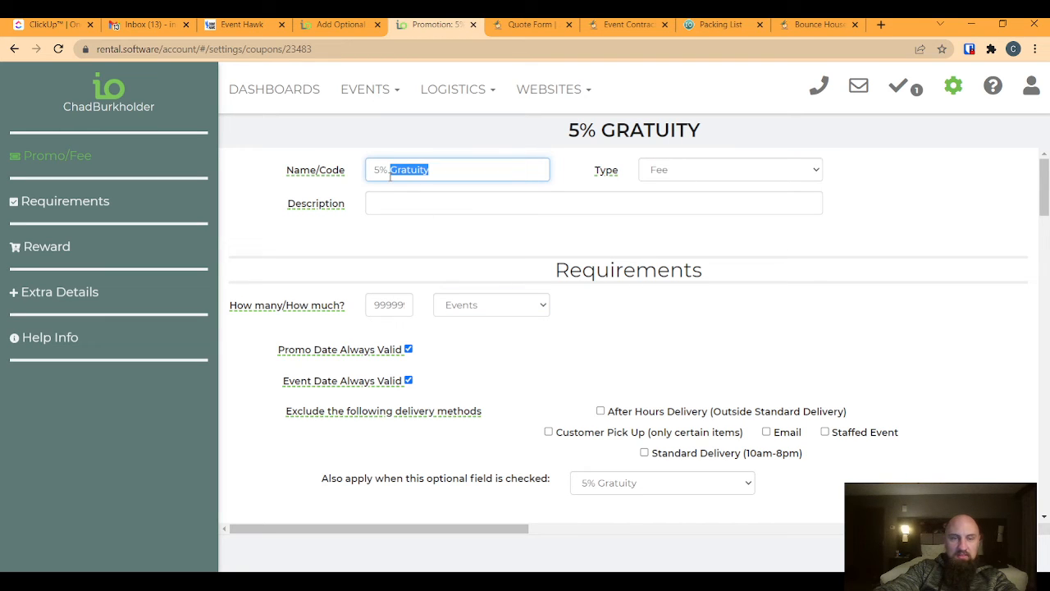
type("tip")
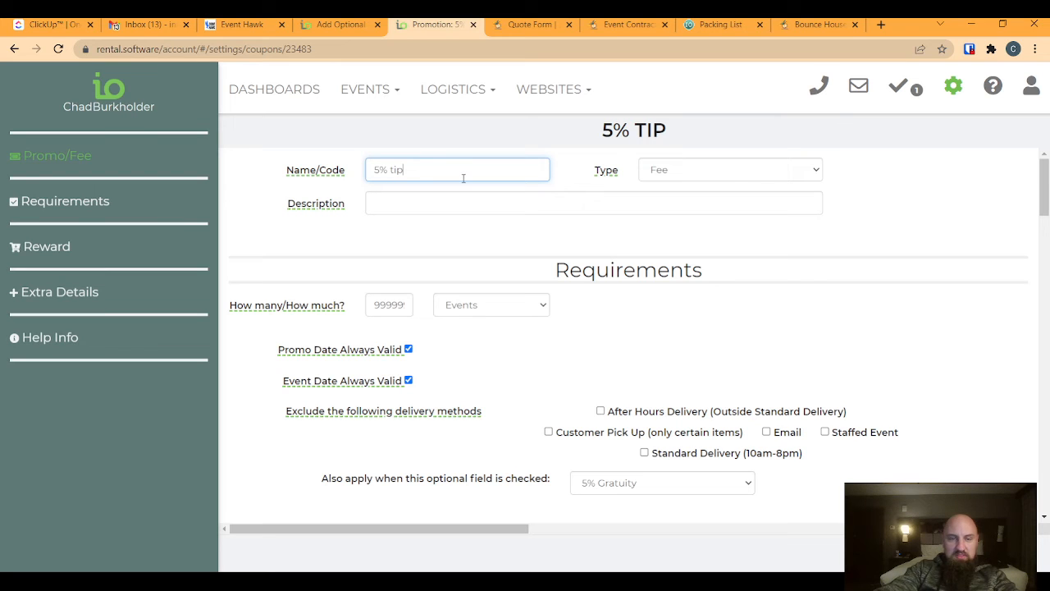
left_click_drag(449, 177, 358, 183)
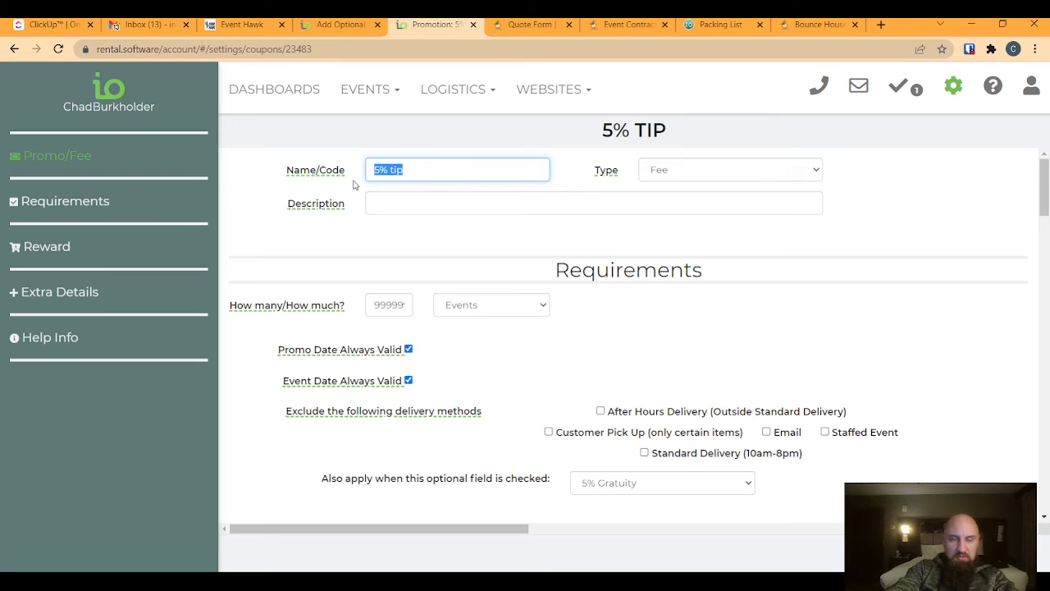
left_click_drag(410, 170, 392, 171)
type("Gr")
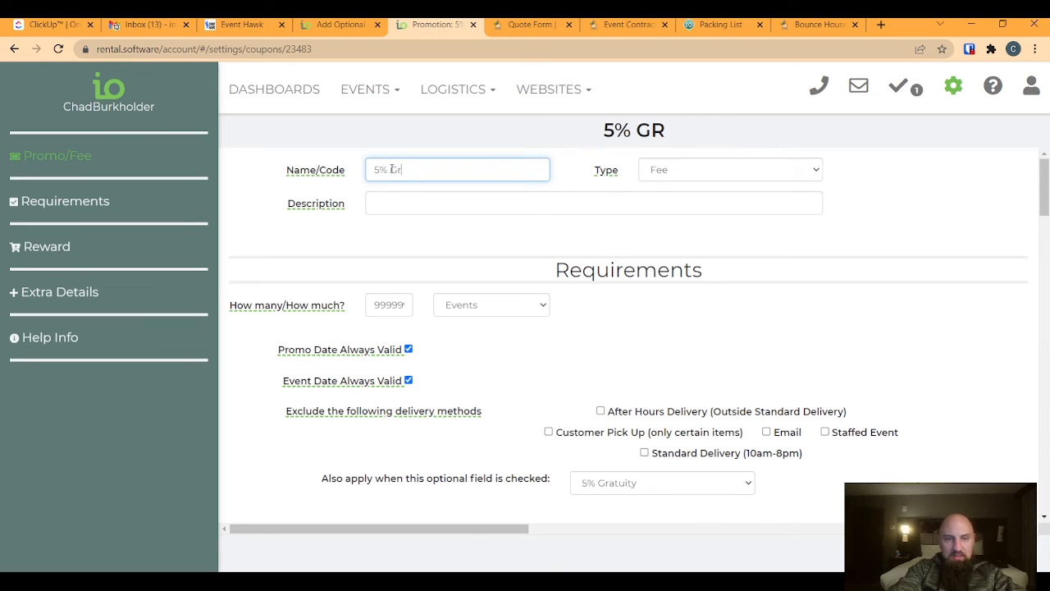
type("ati")
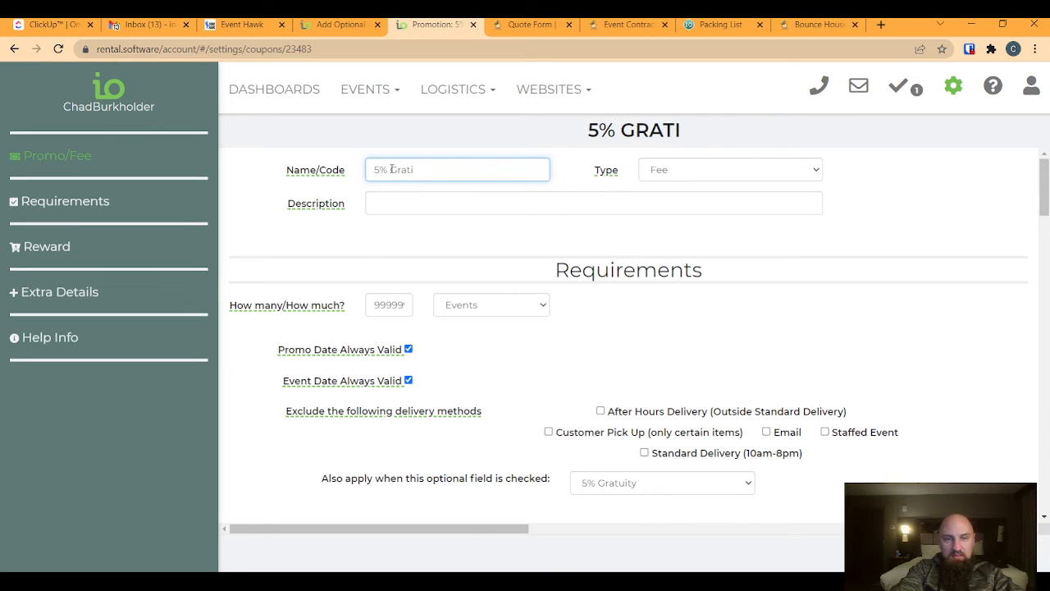
key("BackSpace")
type("uity")
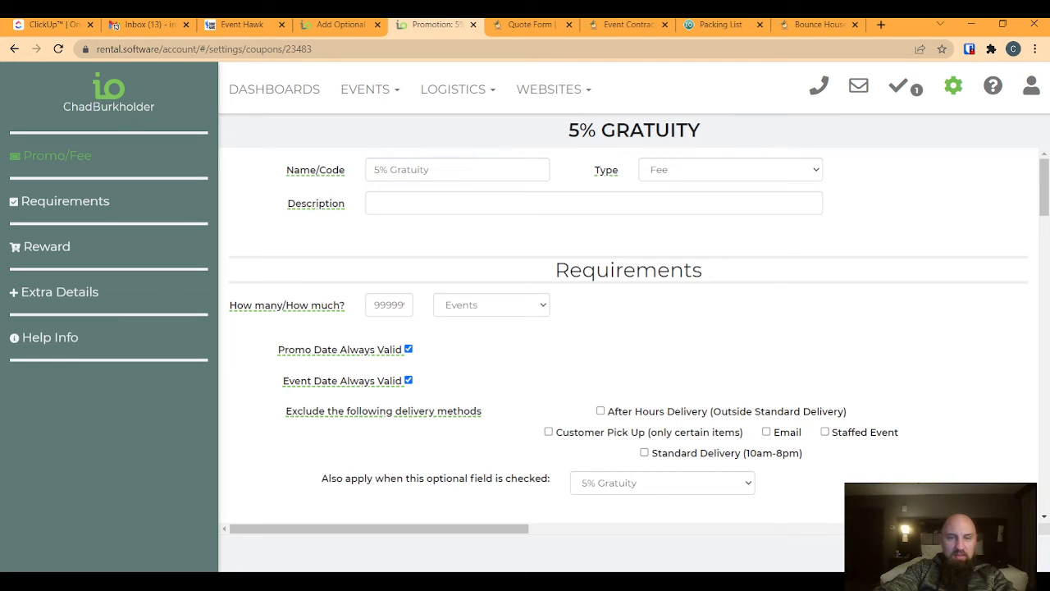
Untick 5% Gratuity on the website's quote form and close the leftover Add Optional Field browser page.
left_click(530, 25)
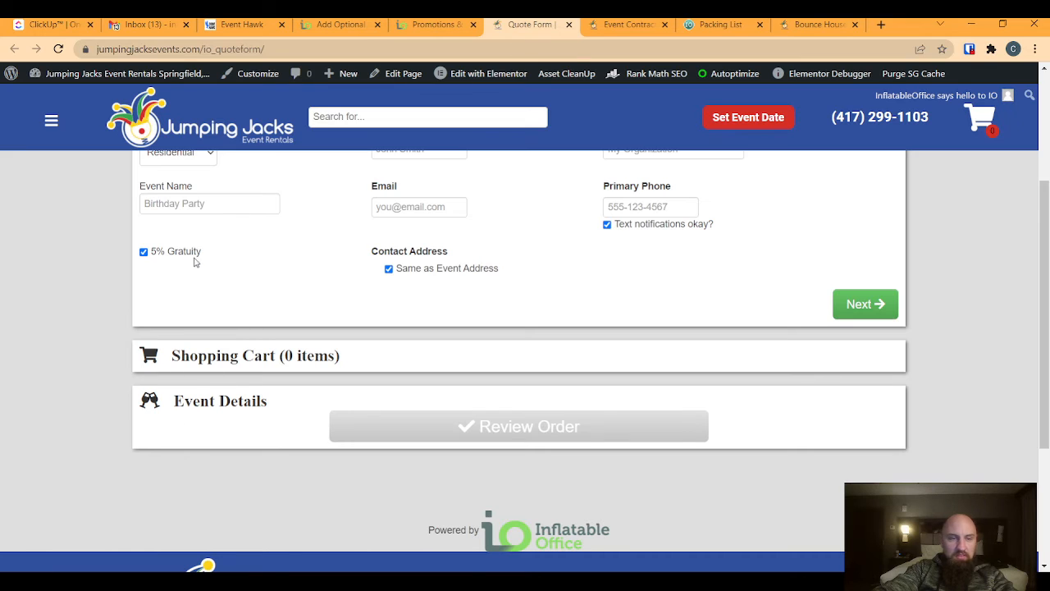
left_click(144, 251)
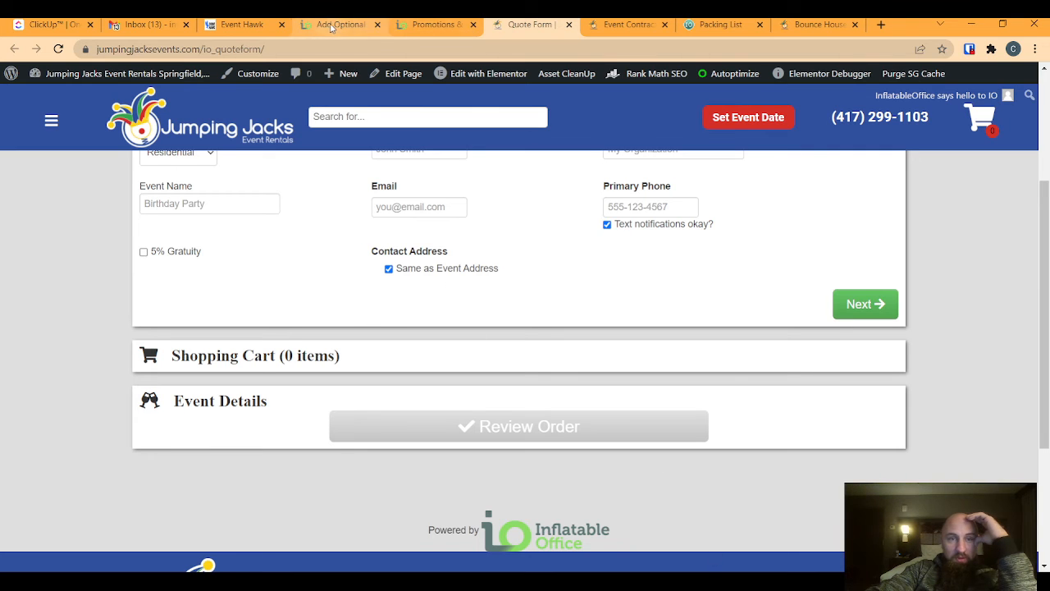
left_click(377, 26)
left_click(374, 26)
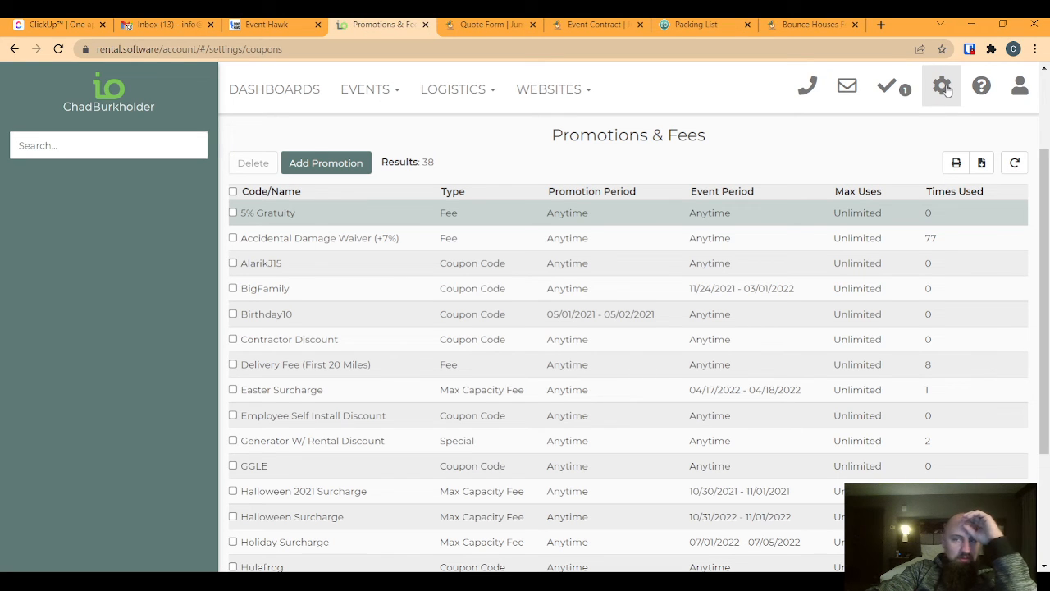
Start a new lead filter in the Filters settings and name it "Tip Report".
left_click(945, 89)
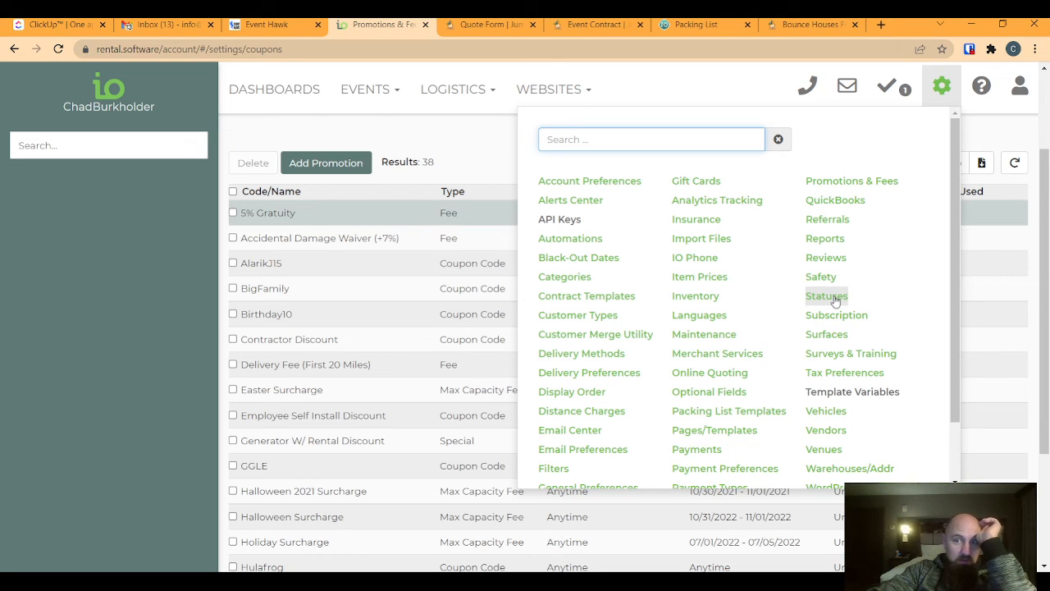
left_click(553, 468)
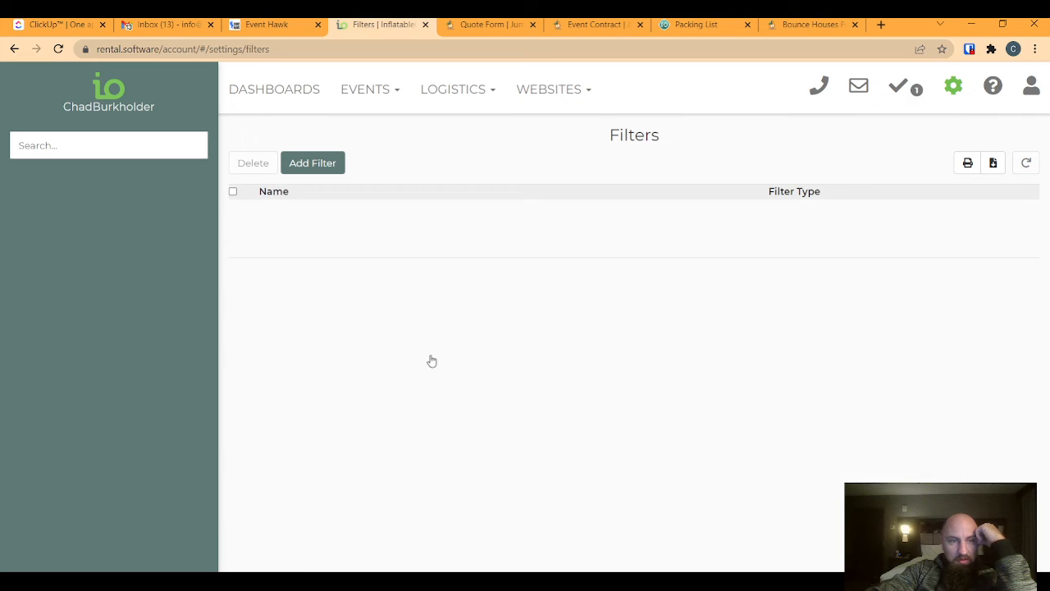
left_click(312, 162)
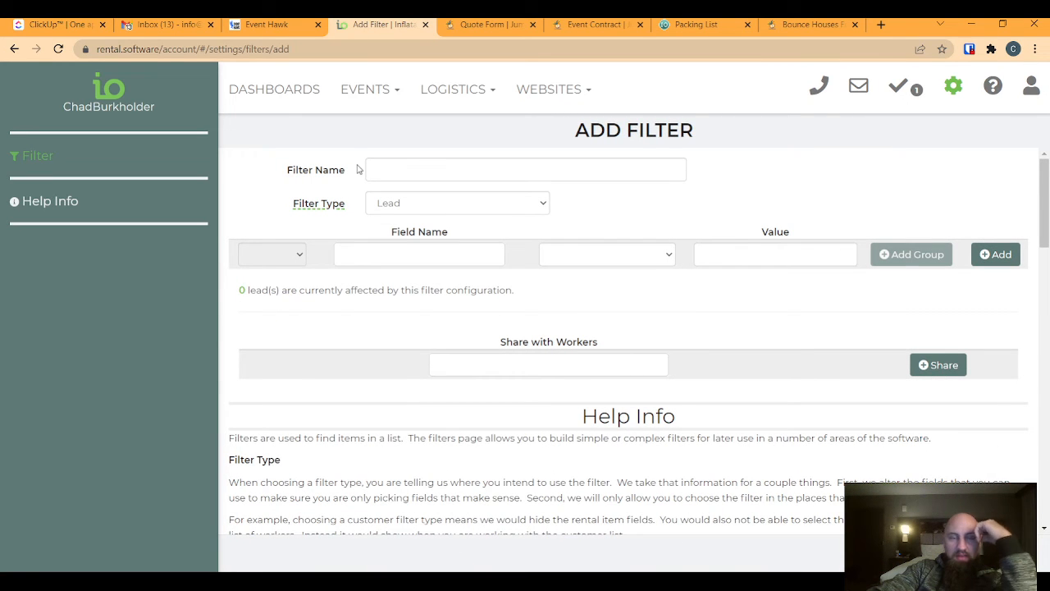
left_click(382, 171)
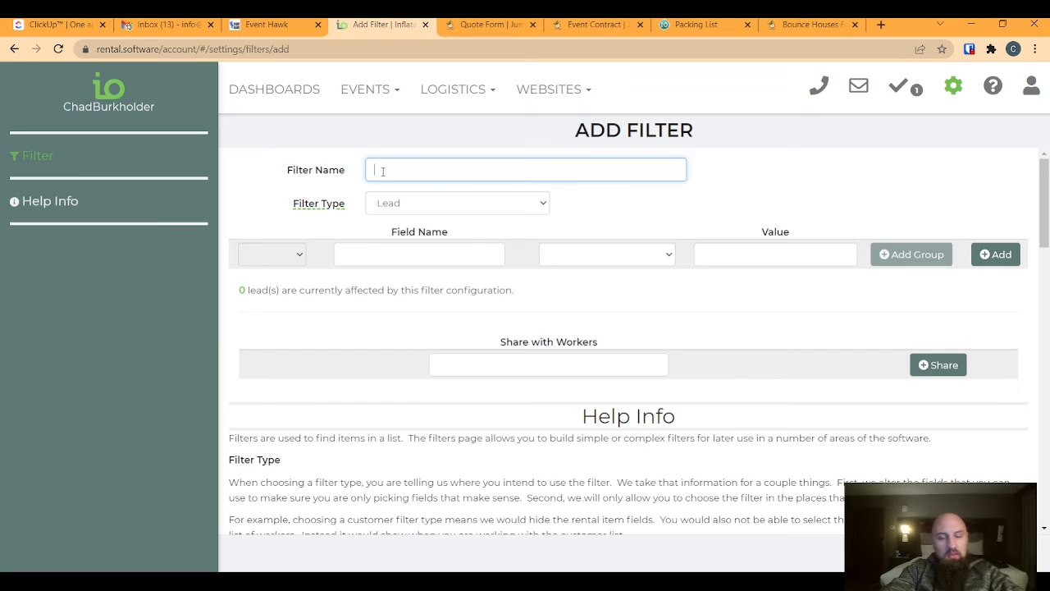
type("Tip Repor")
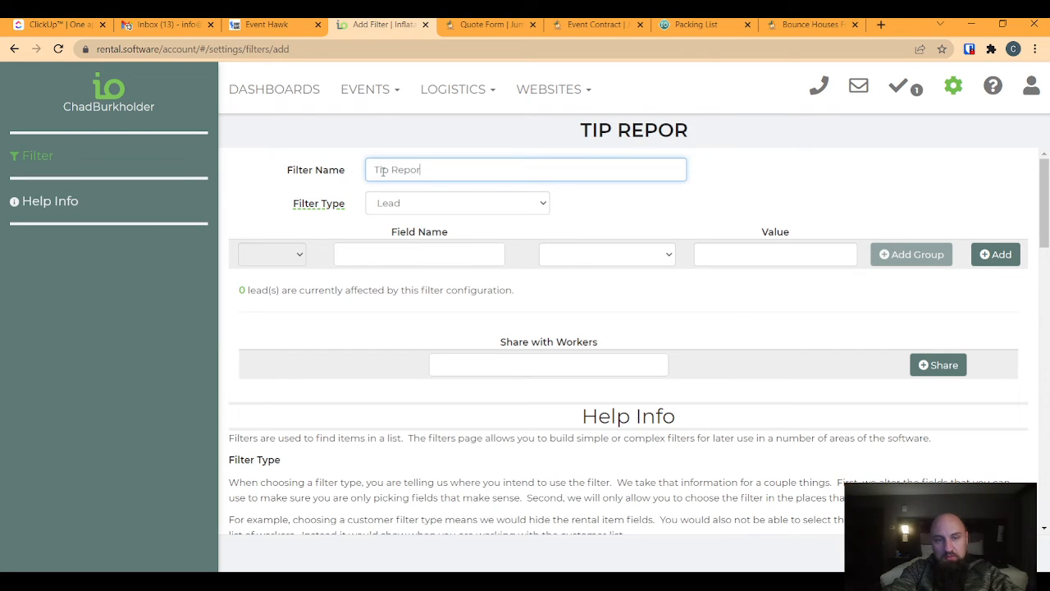
type("t")
Add a filter condition requiring that Lead Status contains "Complete".
left_click(389, 260)
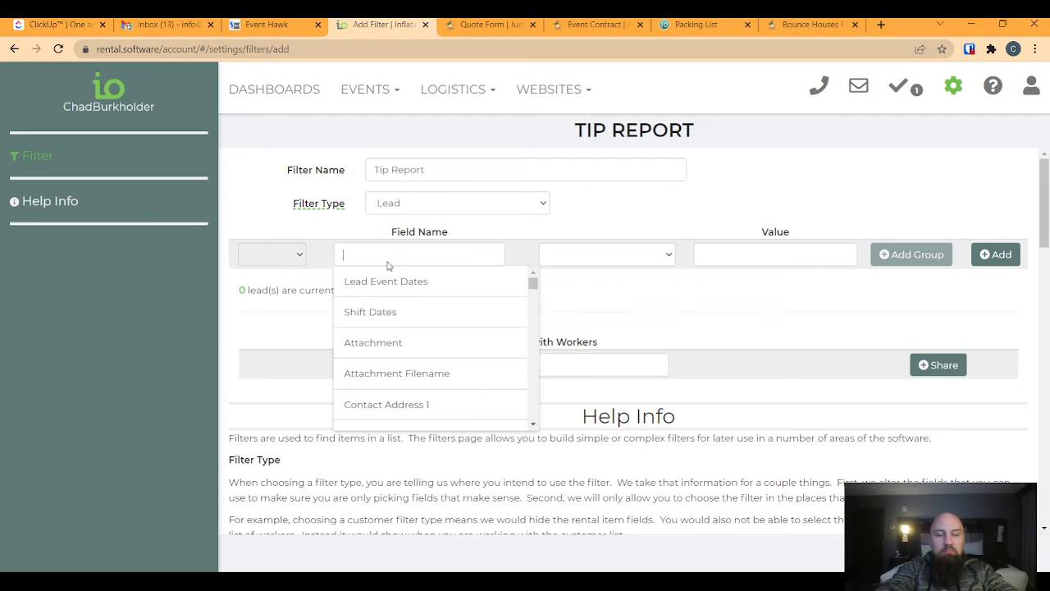
type("stat")
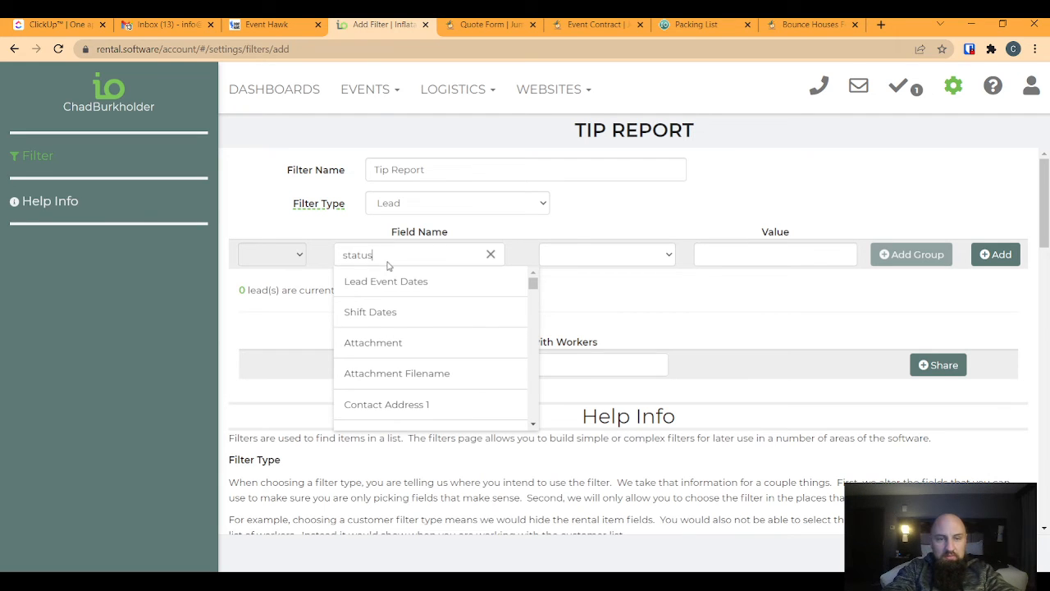
type("us")
left_click(408, 293)
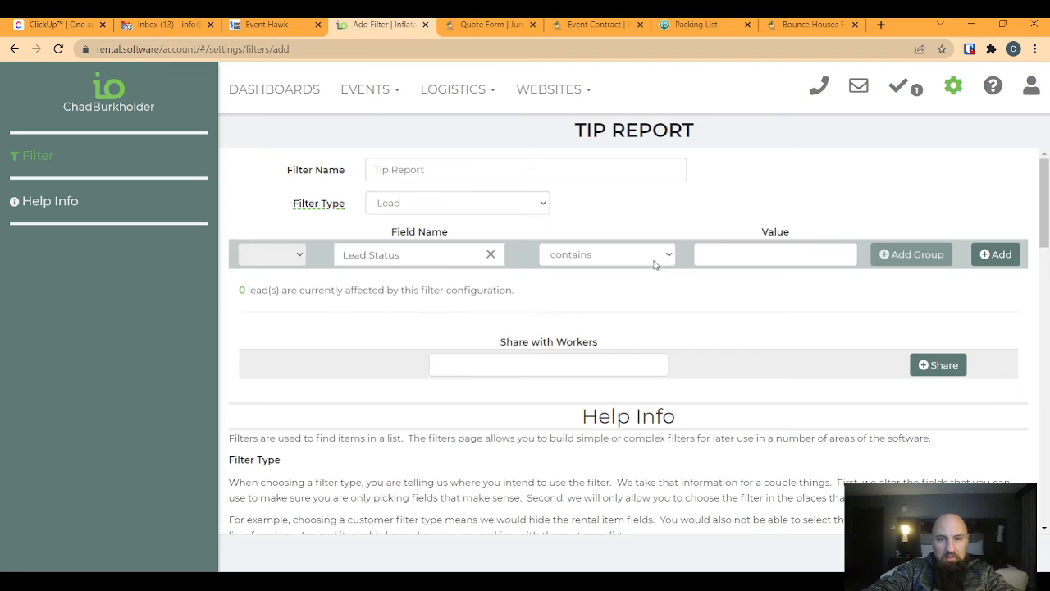
left_click(721, 244)
type("Complet")
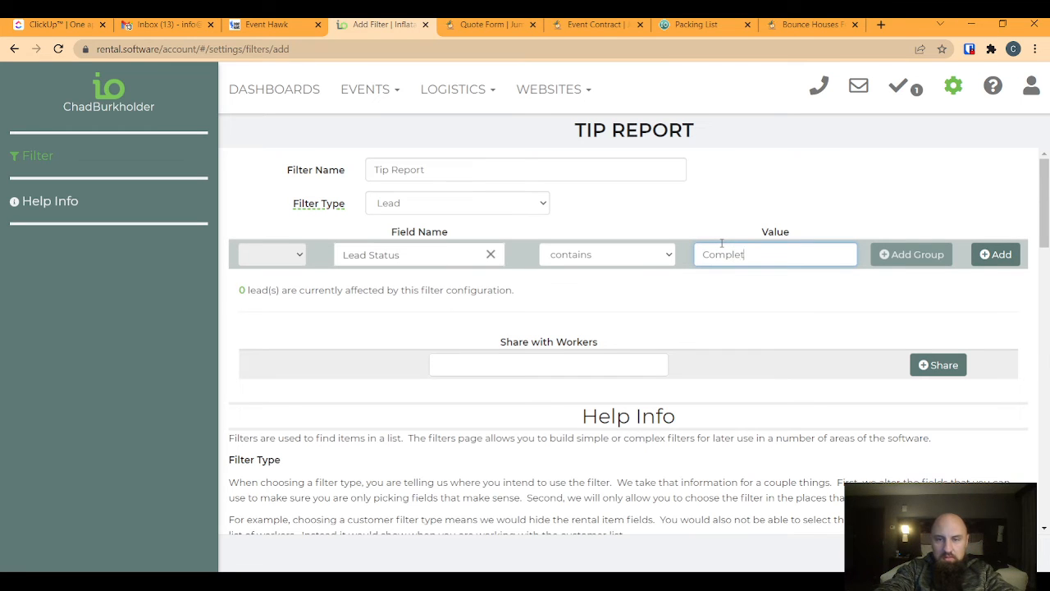
type("e")
left_click(995, 254)
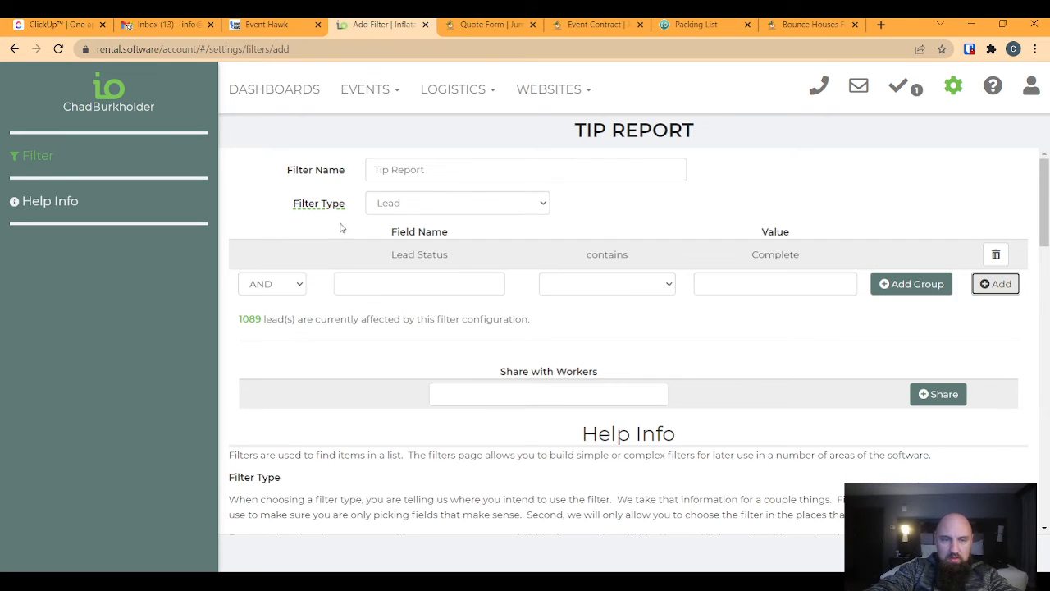
Add a separate AND group to the filter with the condition that 5% Gratuity is checked.
left_click(390, 288)
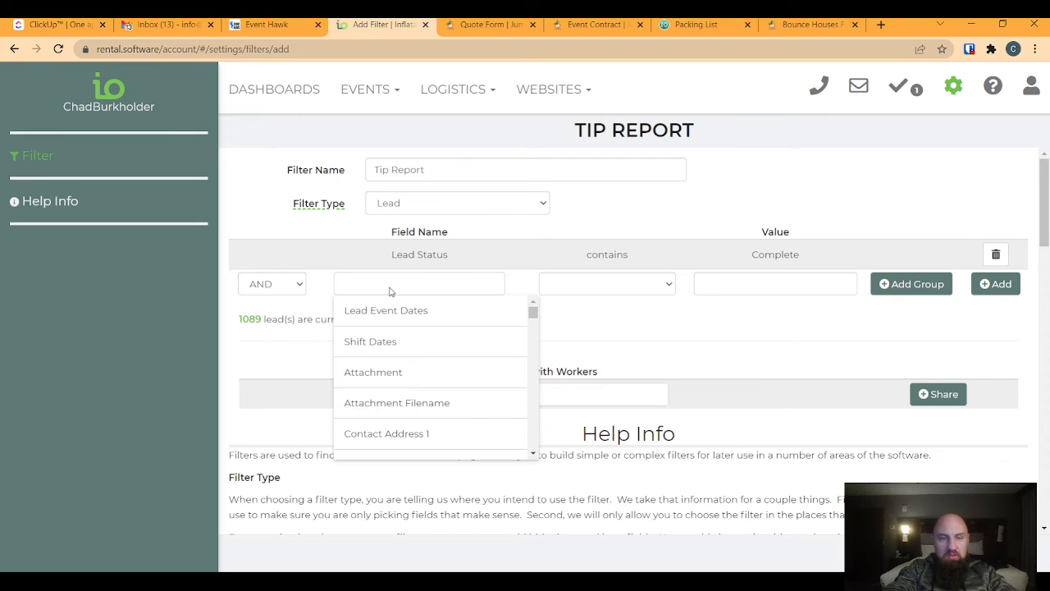
type("gratuity")
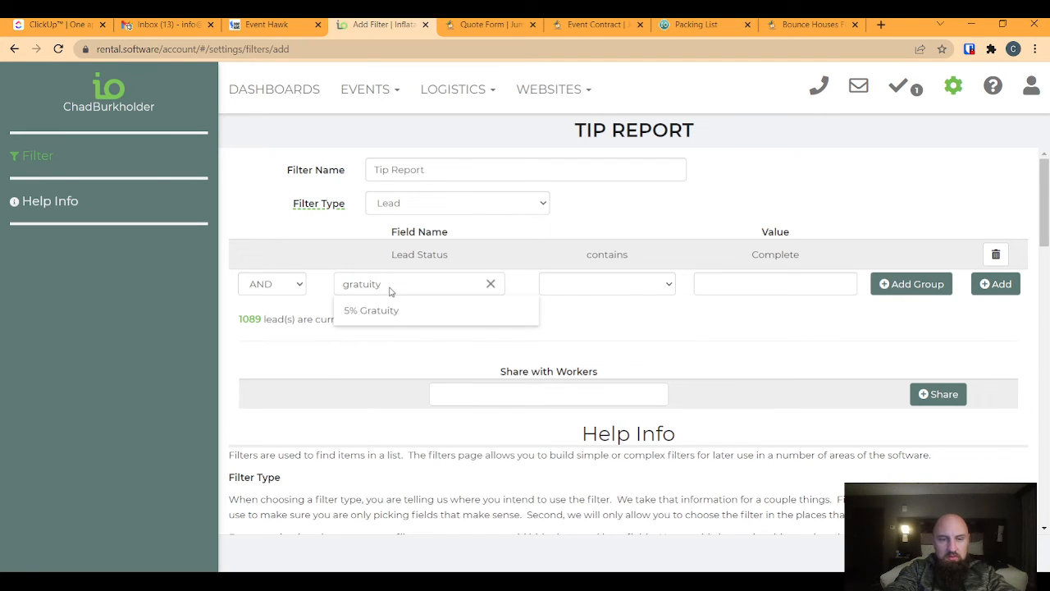
left_click(391, 315)
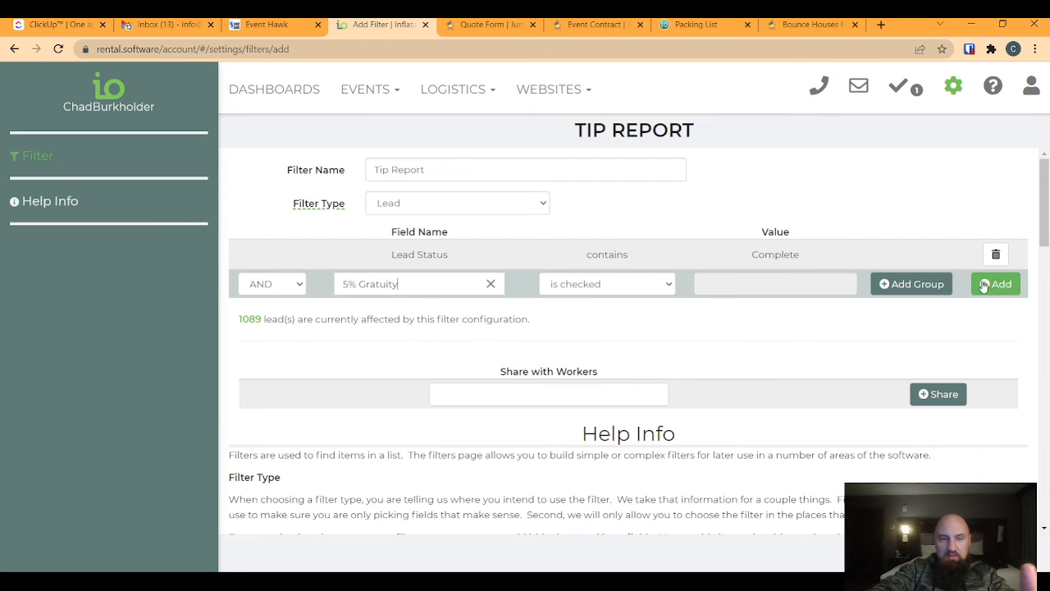
left_click(923, 284)
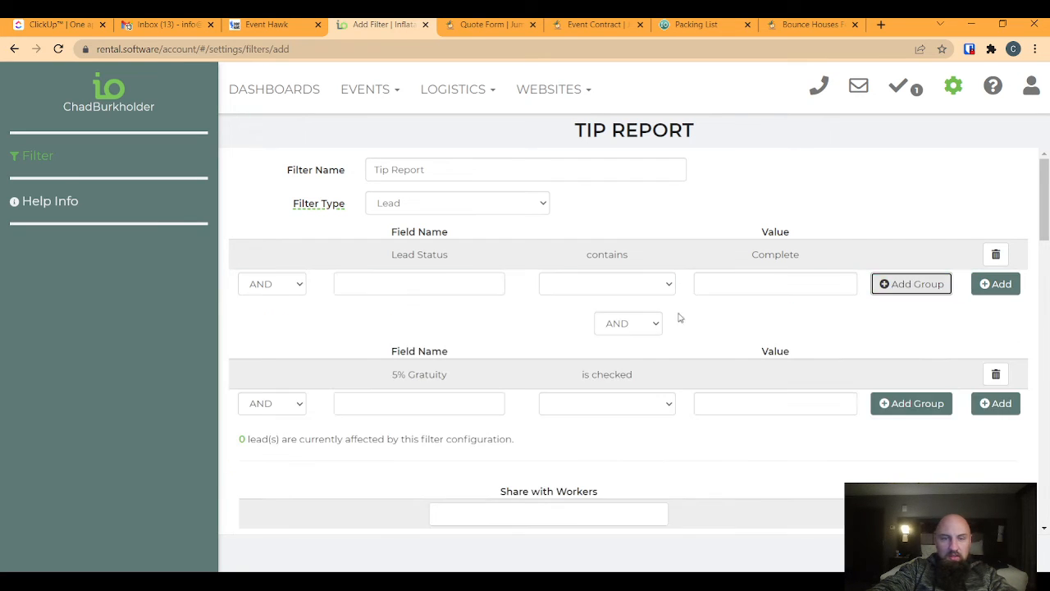
Set the gratuity group's next-condition operator to OR, leave that condition empty, and save the Tip Report filter.
left_click(276, 403)
left_click(279, 437)
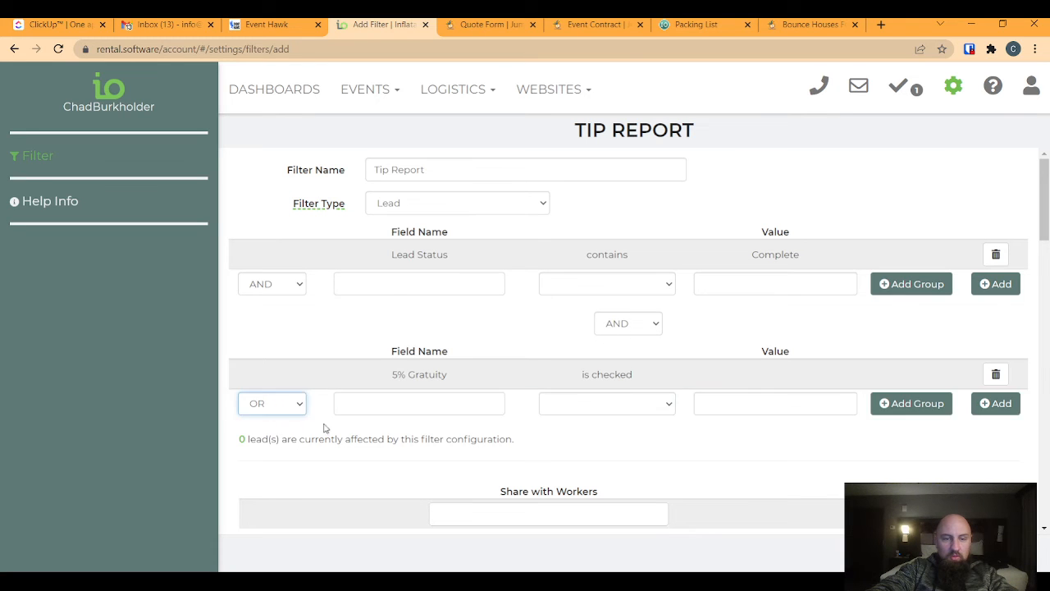
left_click(398, 410)
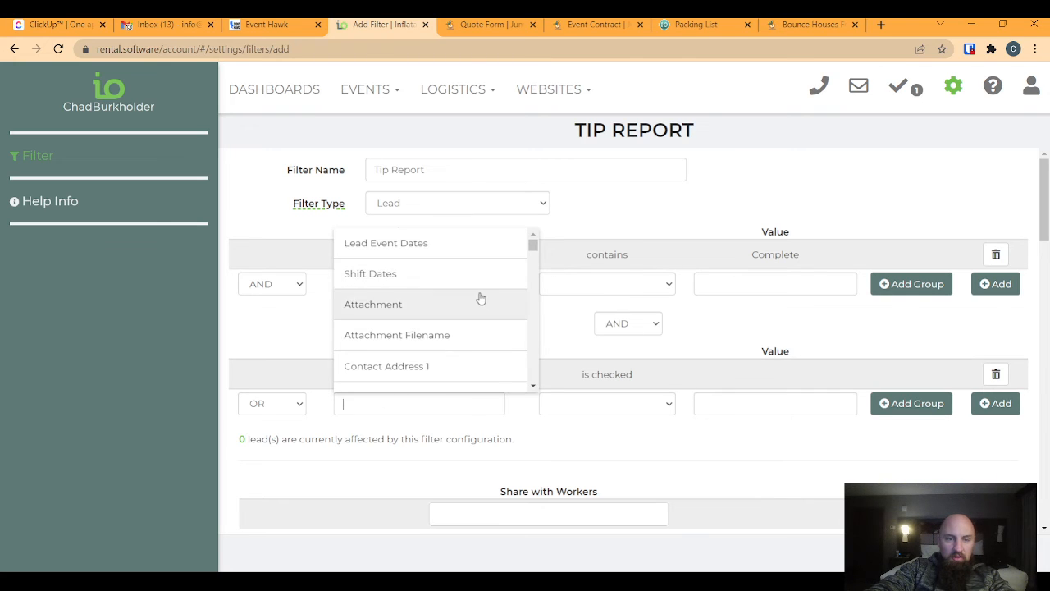
left_click(287, 336)
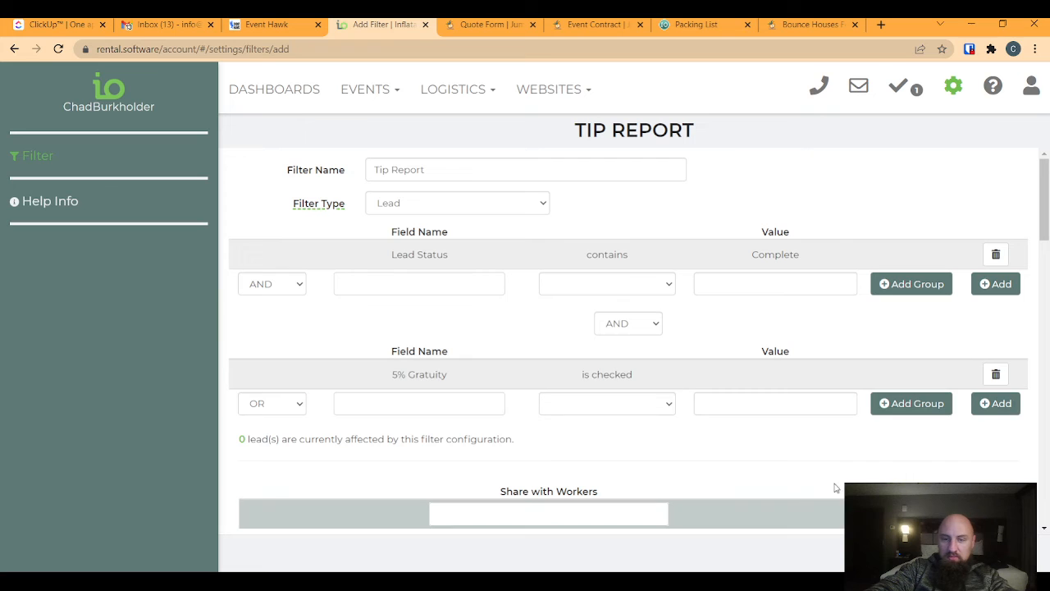
left_click(996, 553)
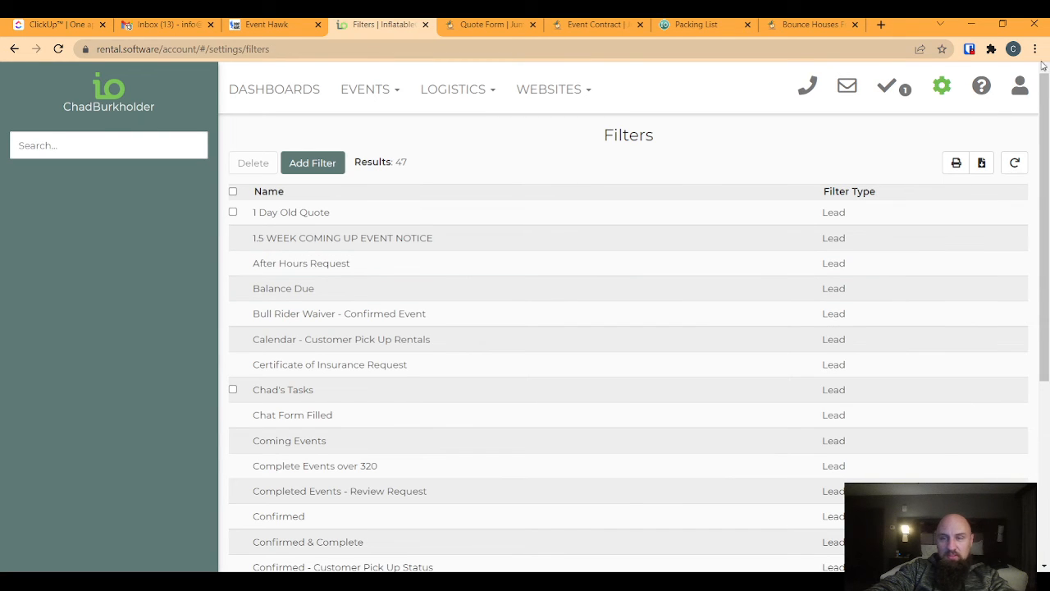
Start a new report in the Reports settings, name it "Tip Report", and keep its type as Leads.
left_click(942, 88)
left_click(827, 240)
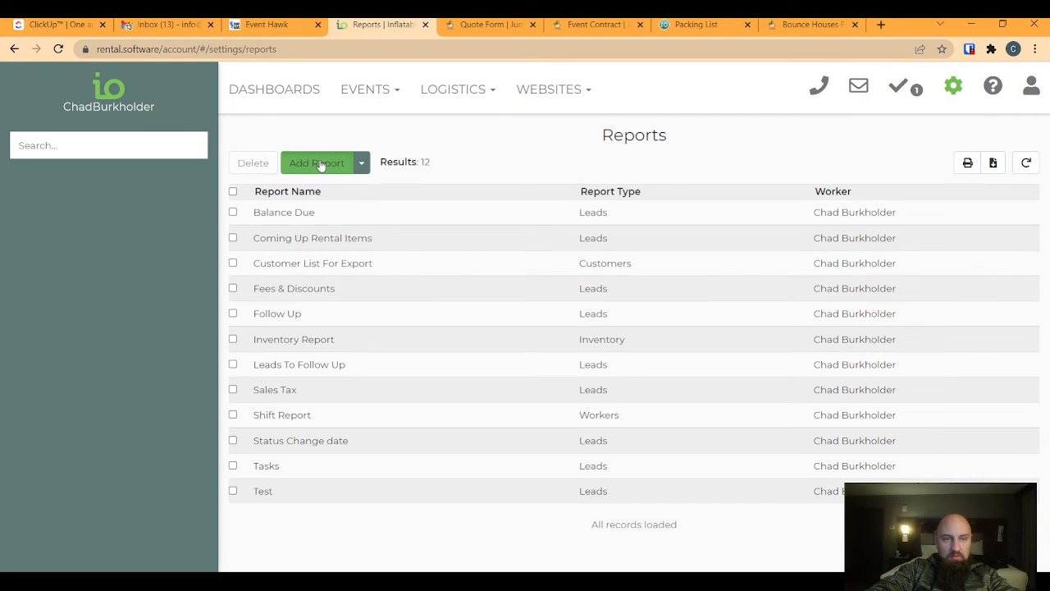
left_click(320, 164)
left_click(402, 170)
type("Ti")
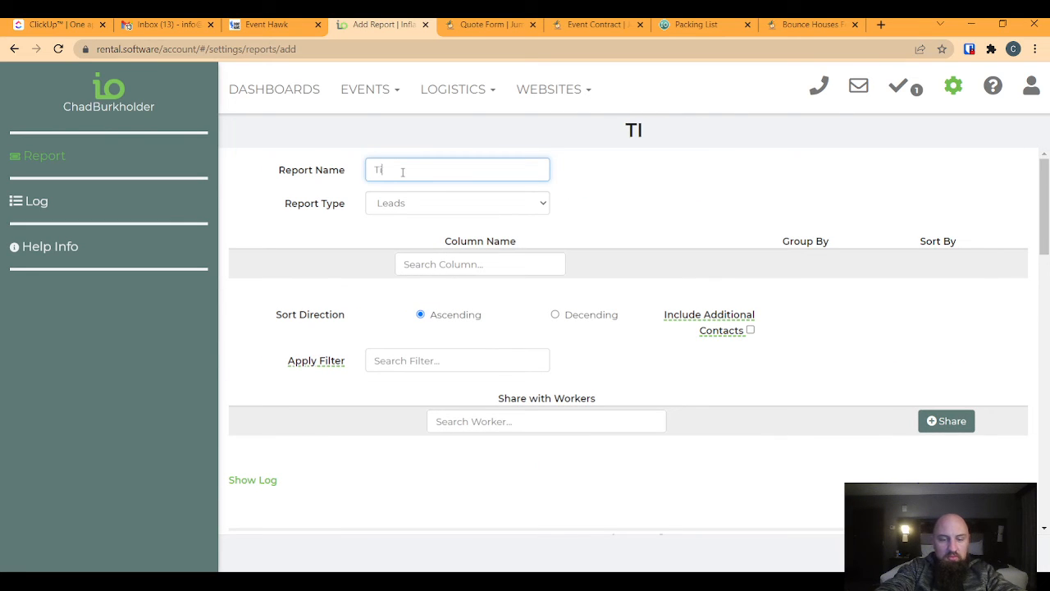
type("p Report")
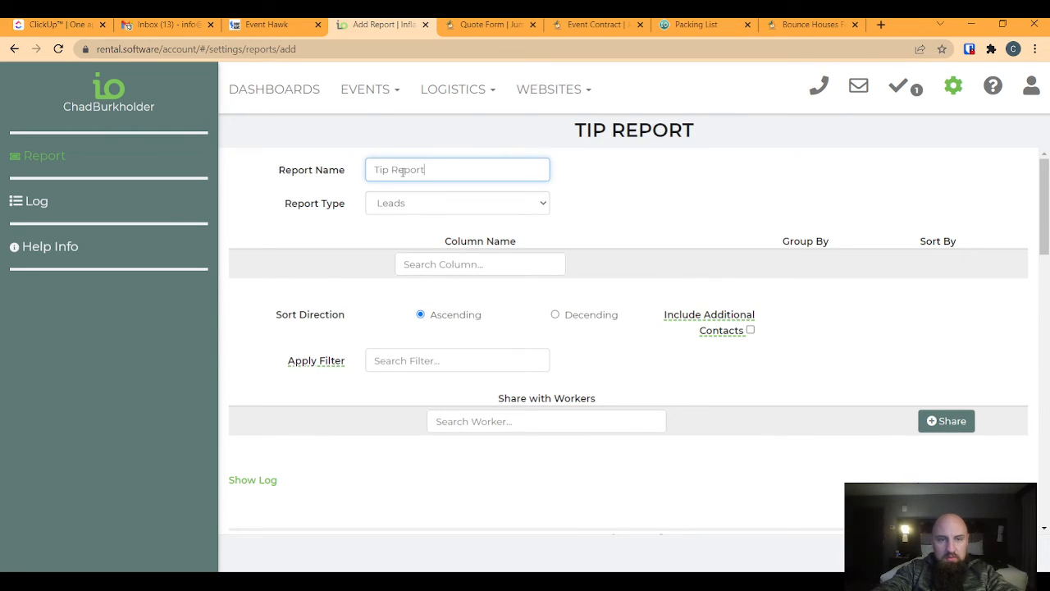
left_click(467, 267)
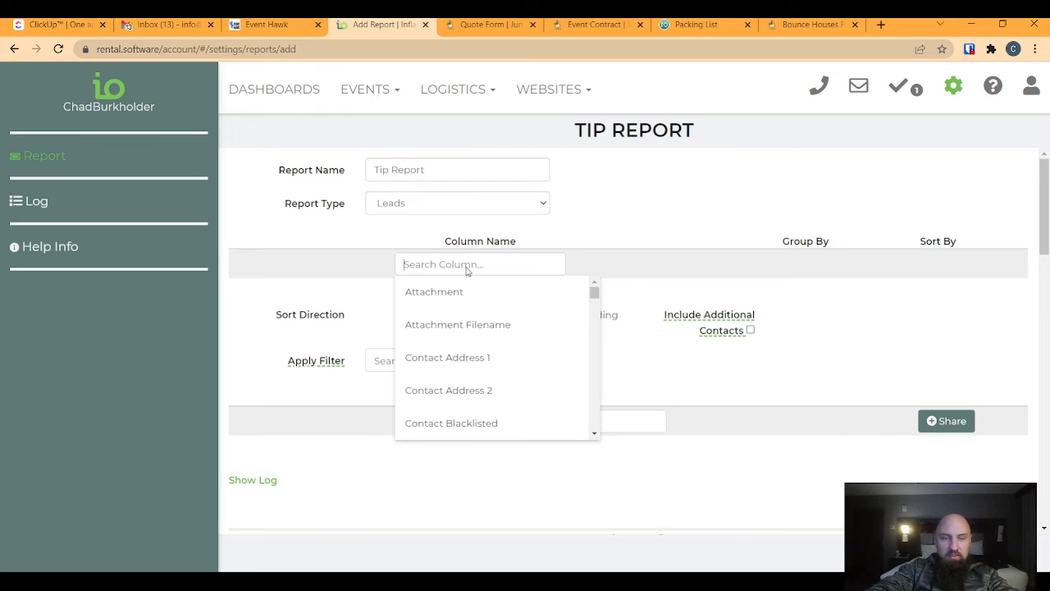
left_click(449, 207)
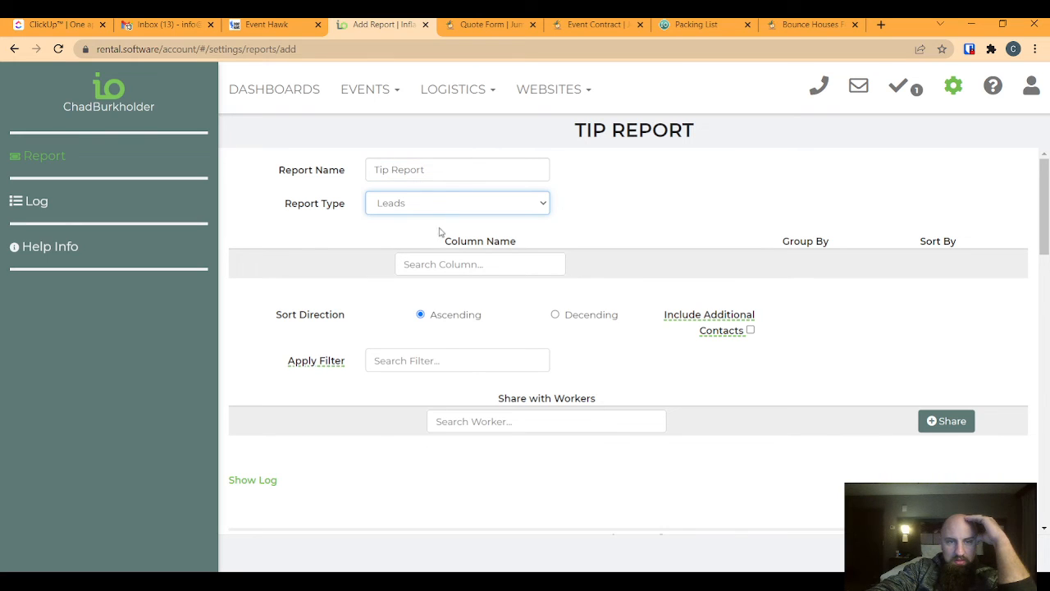
Find the 5% Gratuity field and add it as a column of the report.
left_click(468, 266)
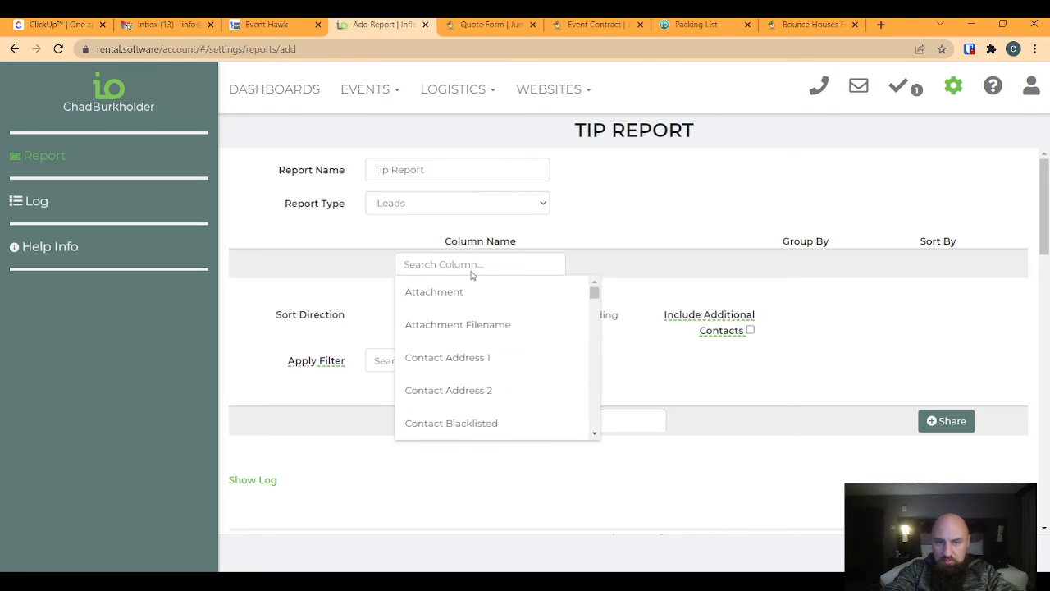
type("tip")
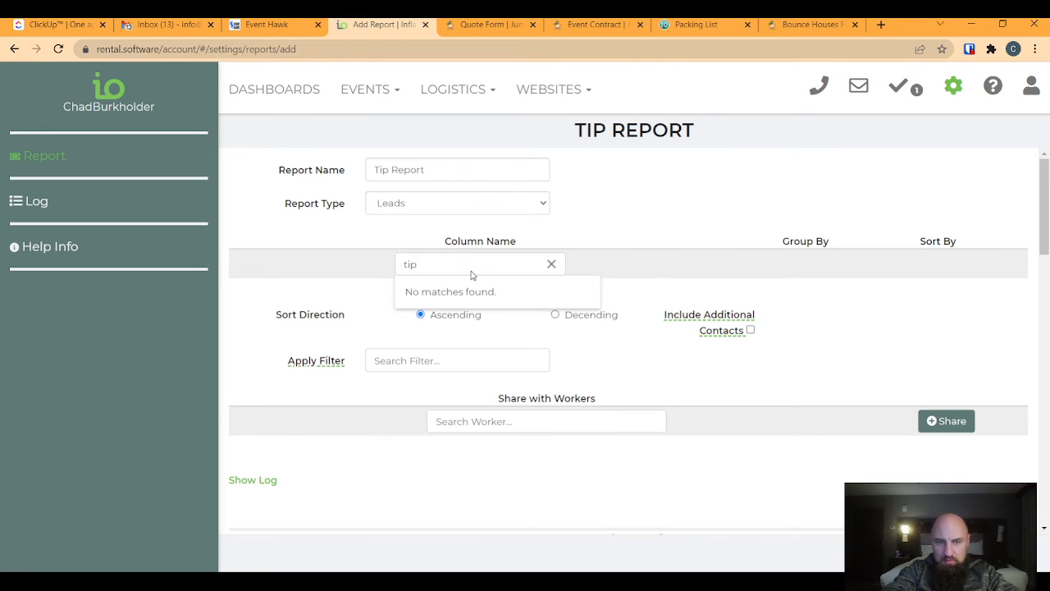
key("BackSpace")
key("BackSpace")
key("BackSpace")
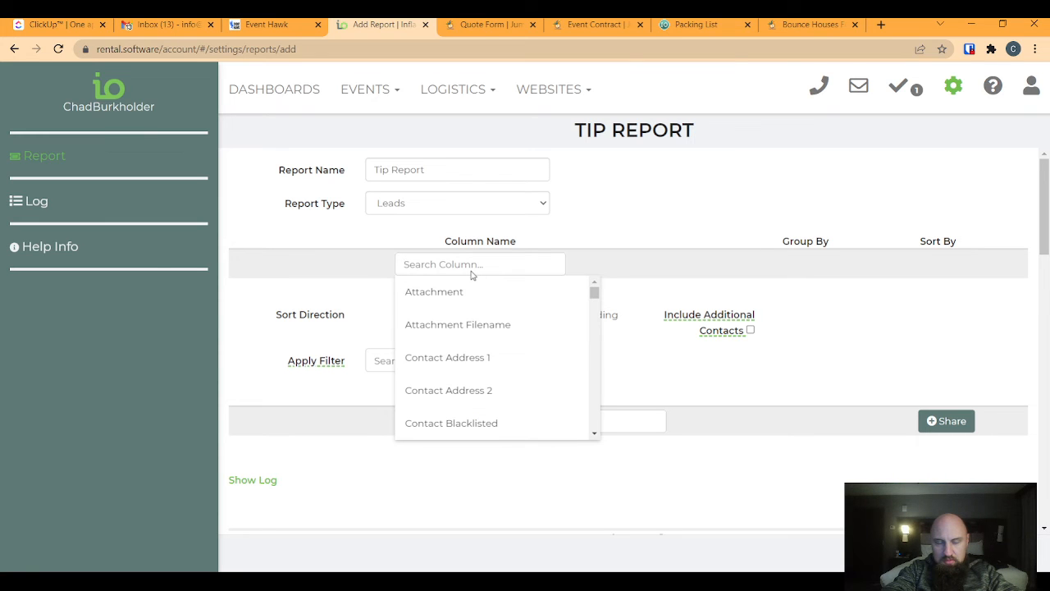
type("gra")
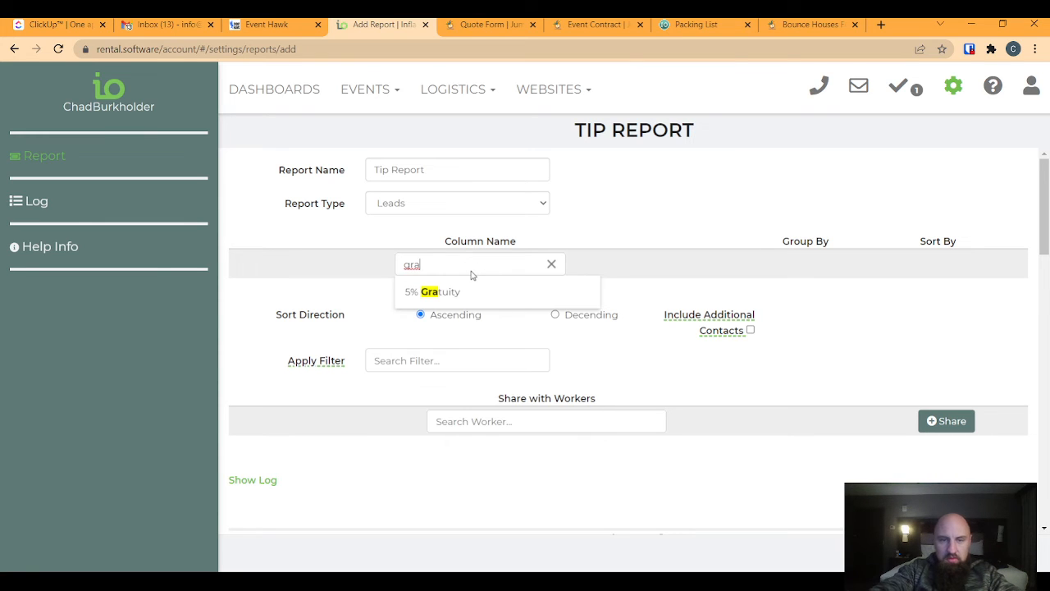
left_click(433, 293)
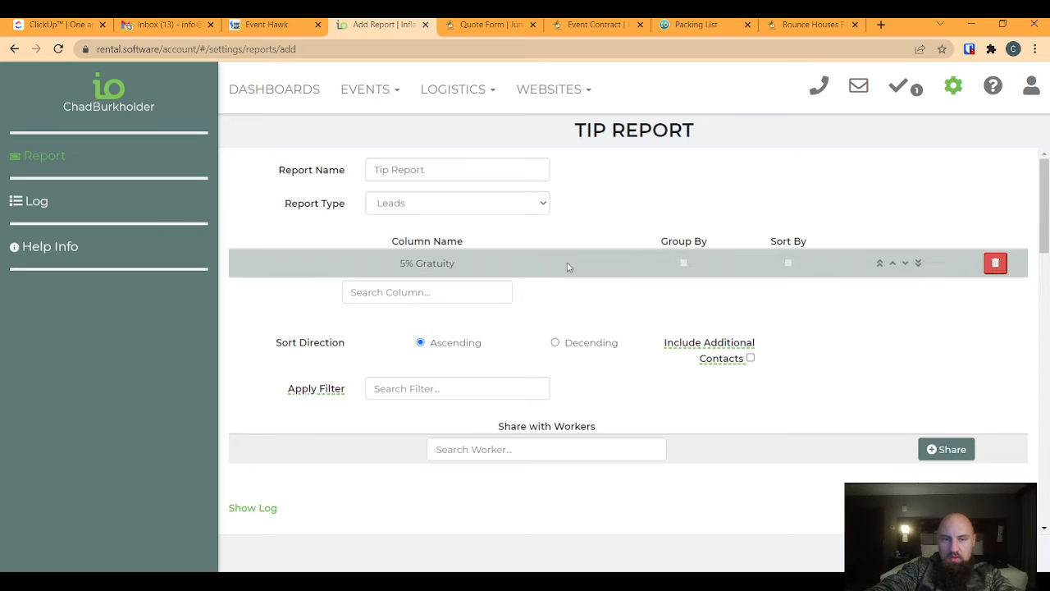
Search the available columns for "shift" and add Lead Shift Worker Names to the report.
left_click(450, 292)
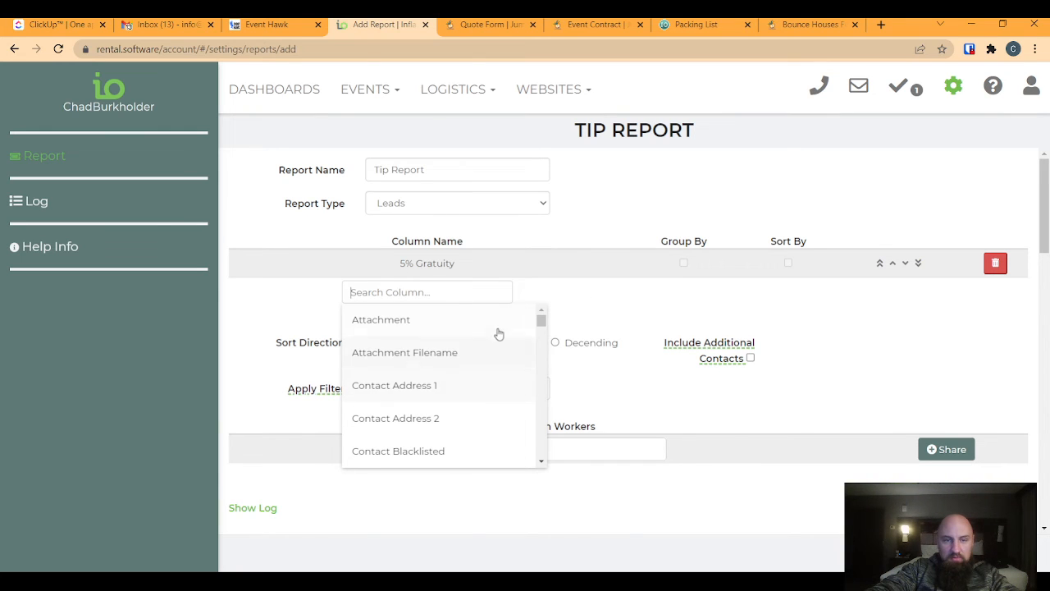
left_click(374, 291)
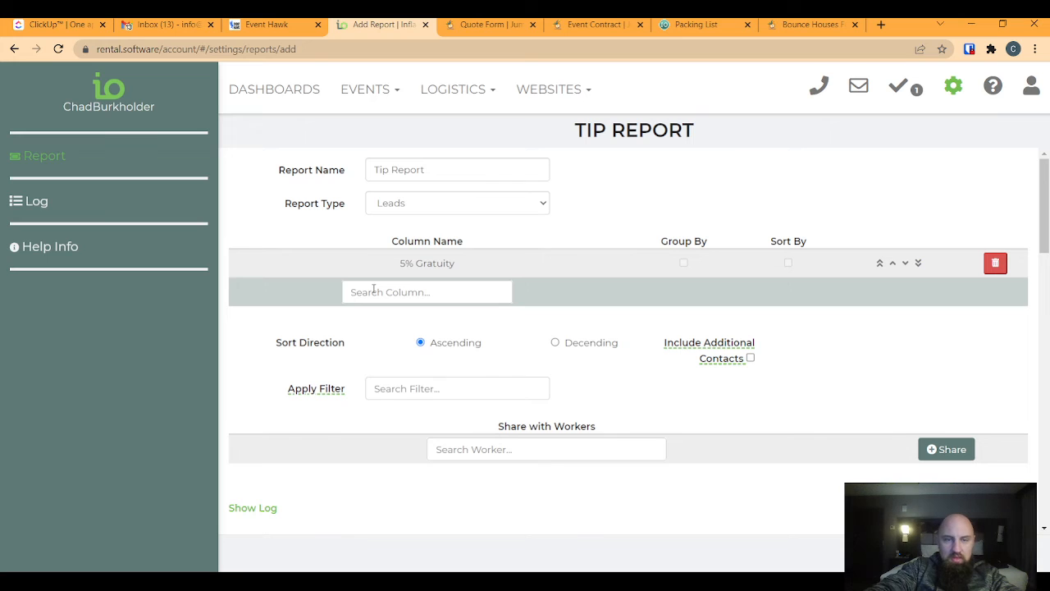
left_click(373, 290)
type("shift")
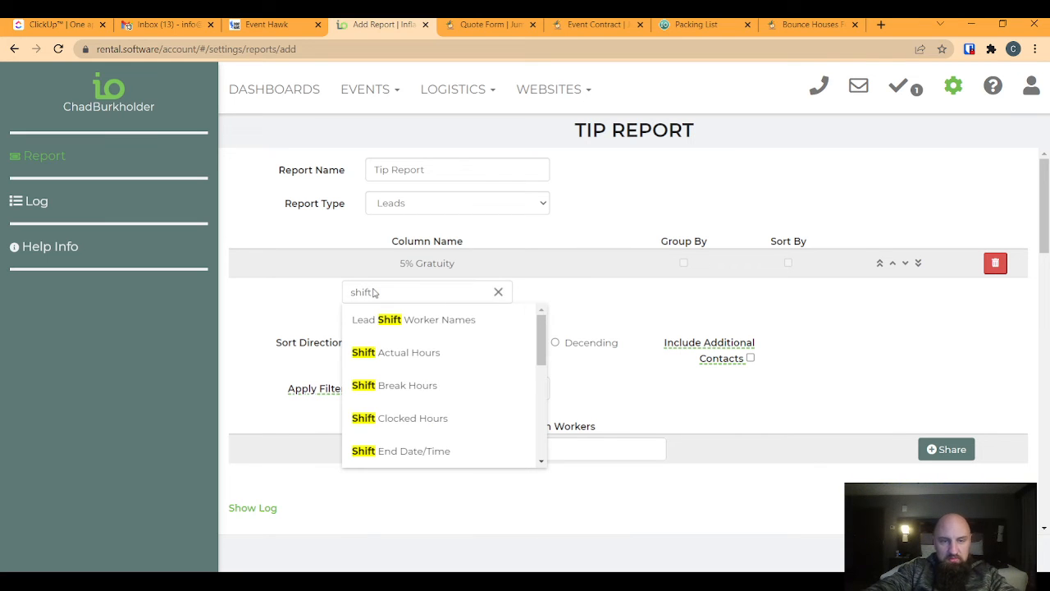
left_click(458, 324)
left_click(435, 322)
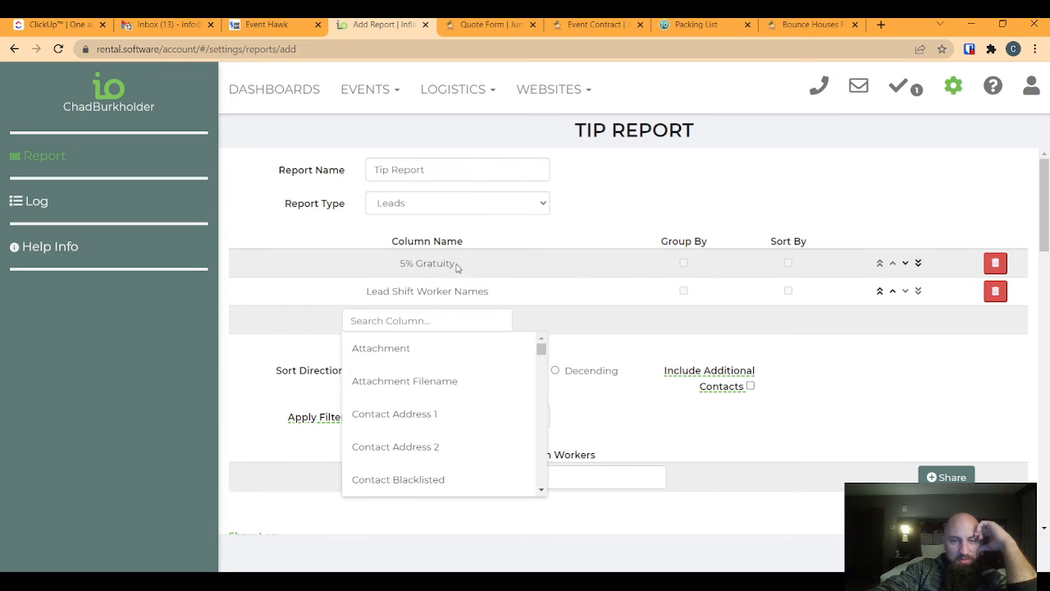
left_click(432, 322)
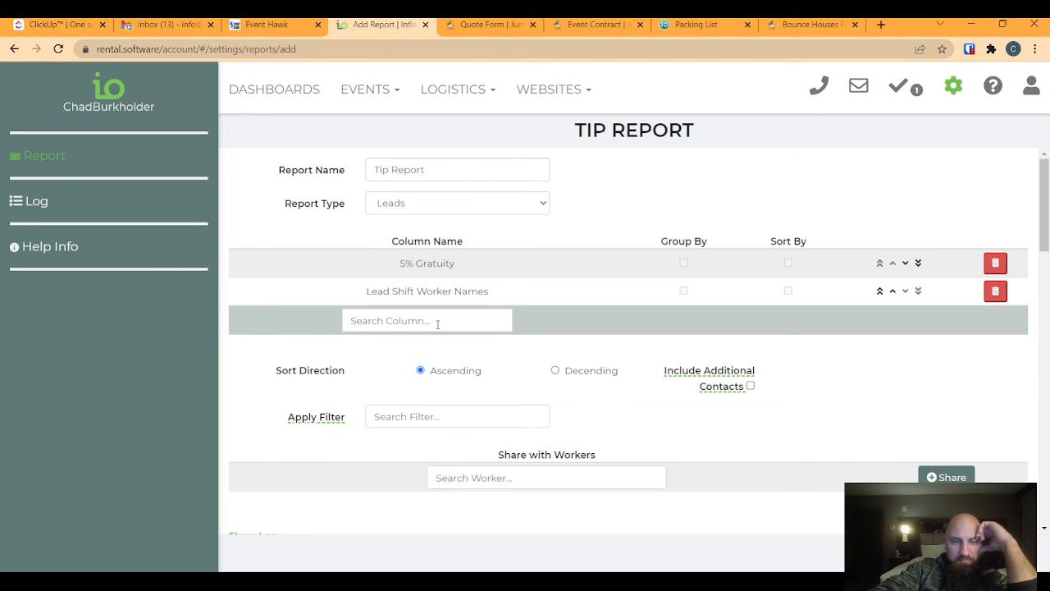
Apply the Tip Report filter to the new report.
scroll(509, 325, "down", 1)
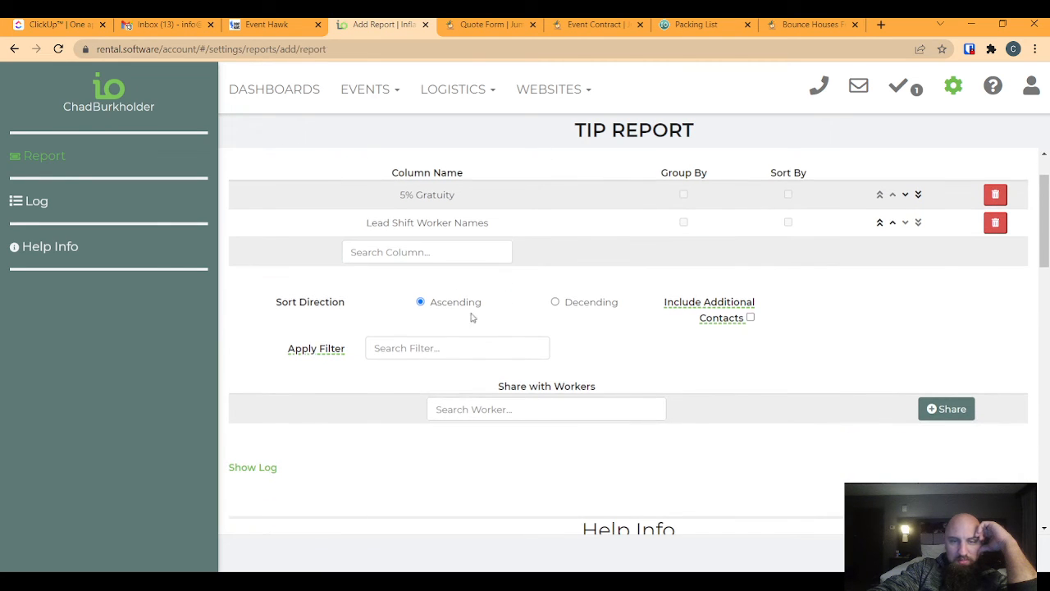
left_click(390, 353)
type("tip")
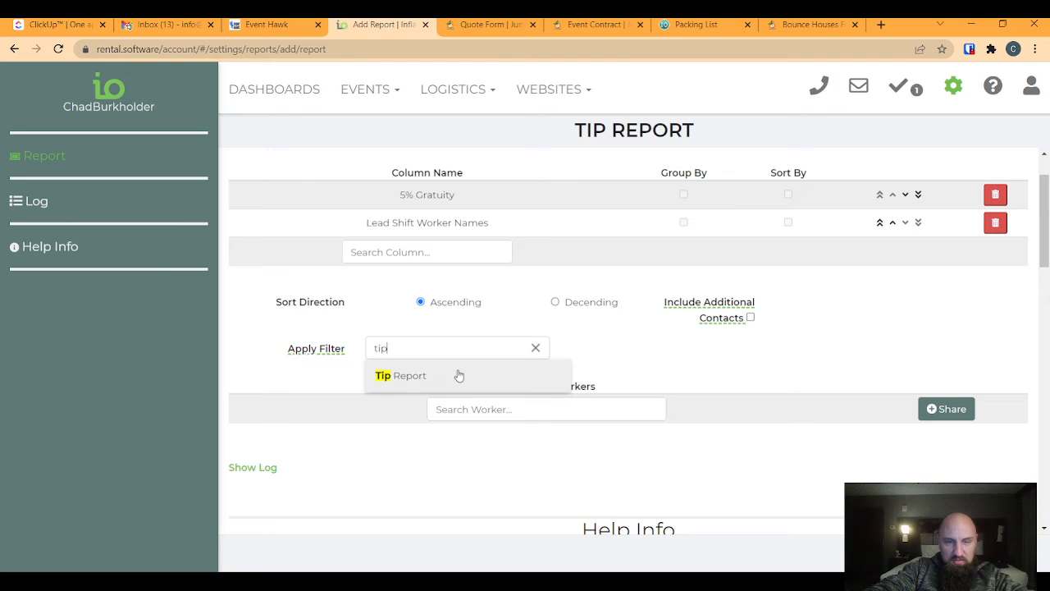
left_click(459, 373)
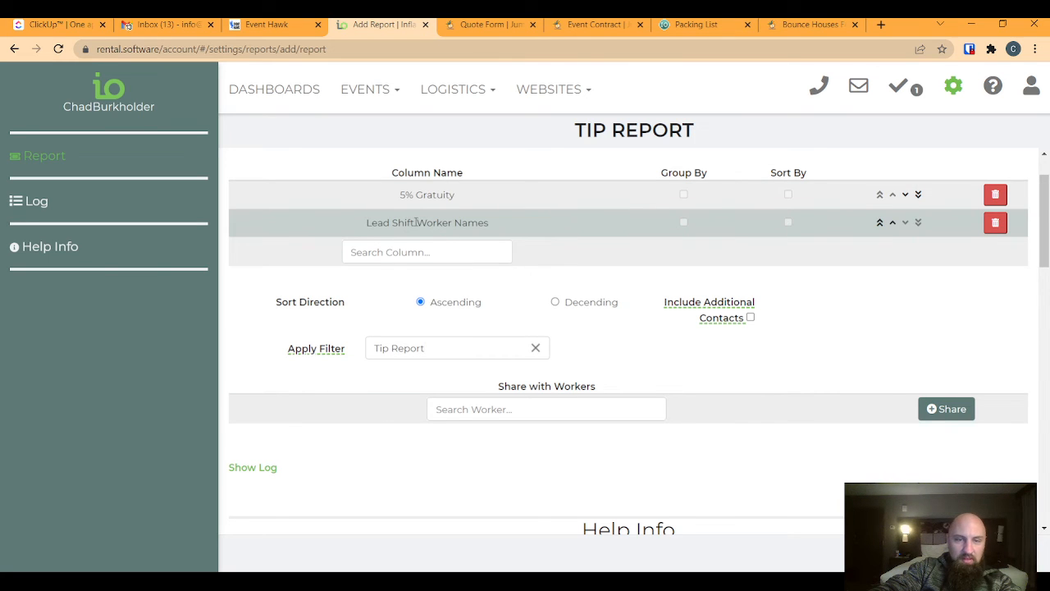
Move the Lead Shift Worker Names column above 5% Gratuity and add a Lead $ Rental Total column.
left_click(879, 223)
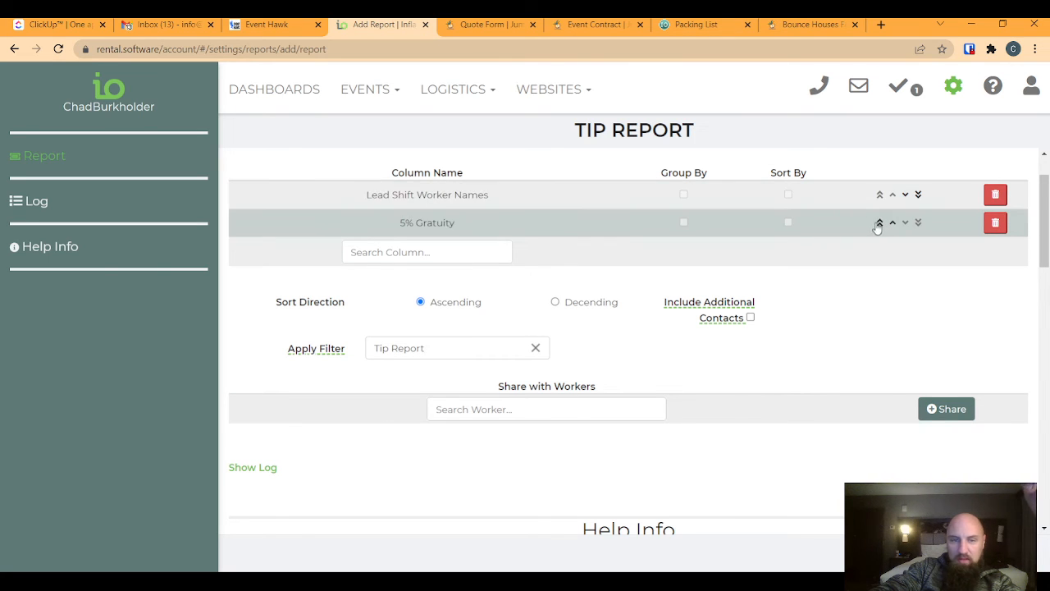
left_click(413, 256)
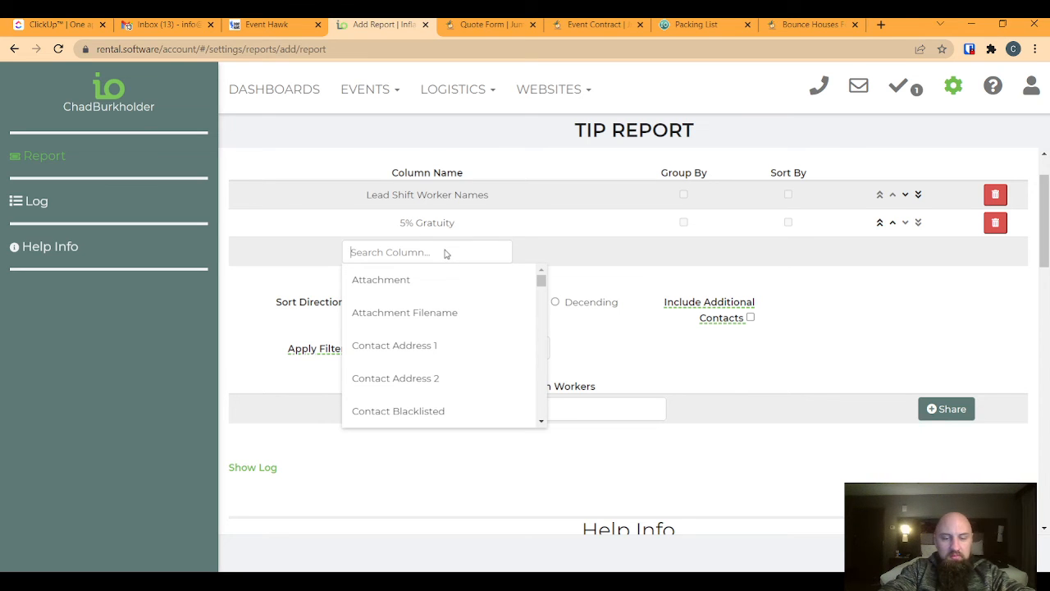
type("total")
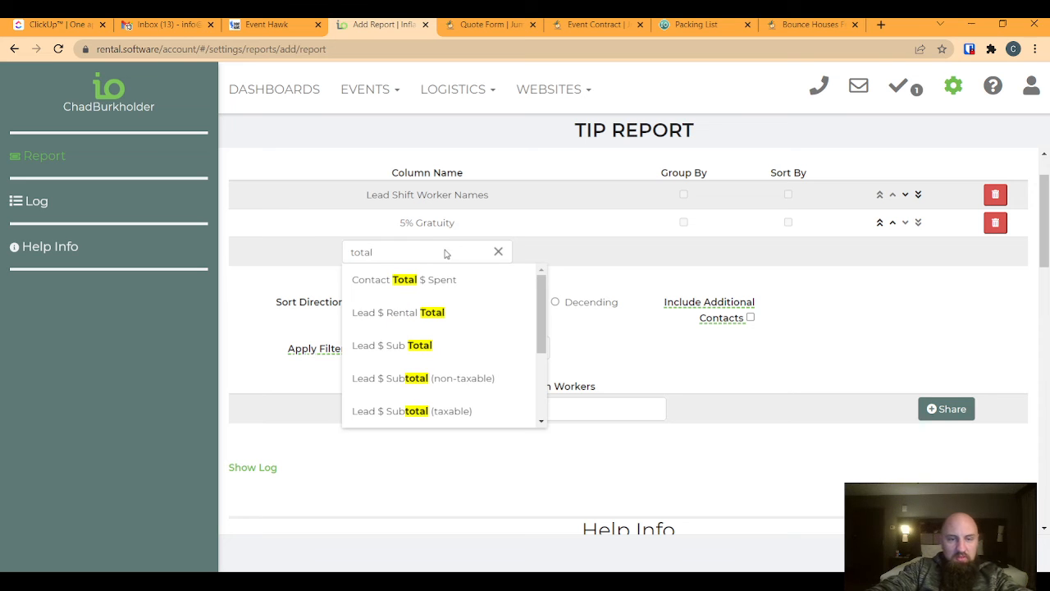
left_click(395, 315)
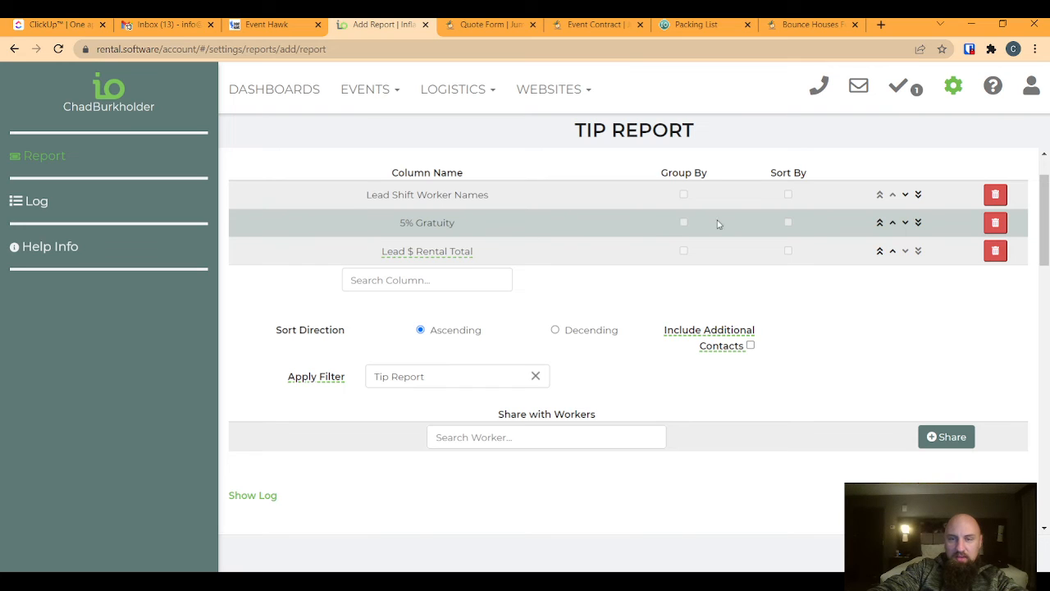
left_click(443, 280)
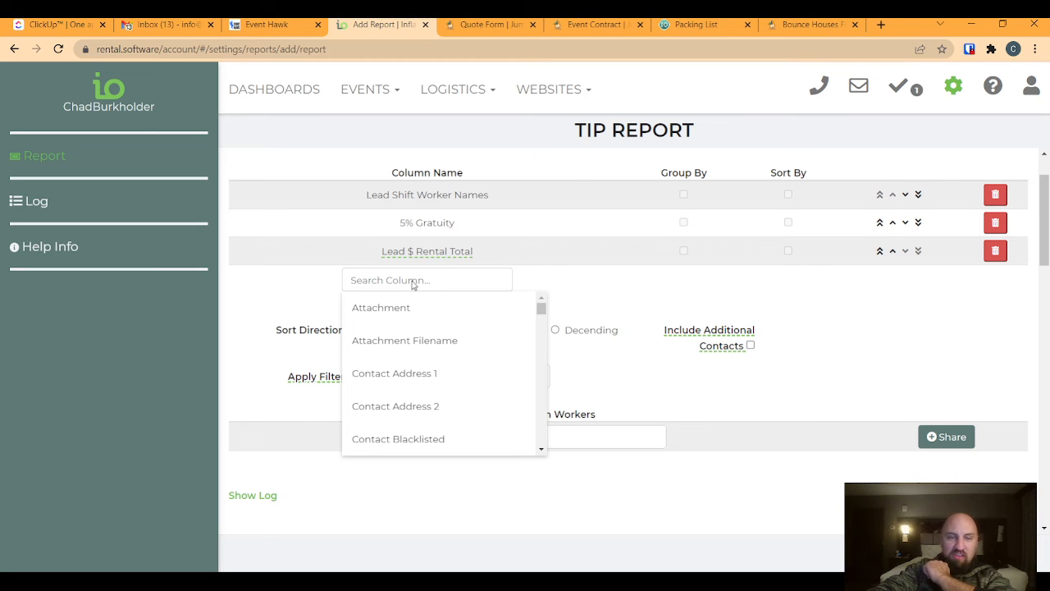
type("5")
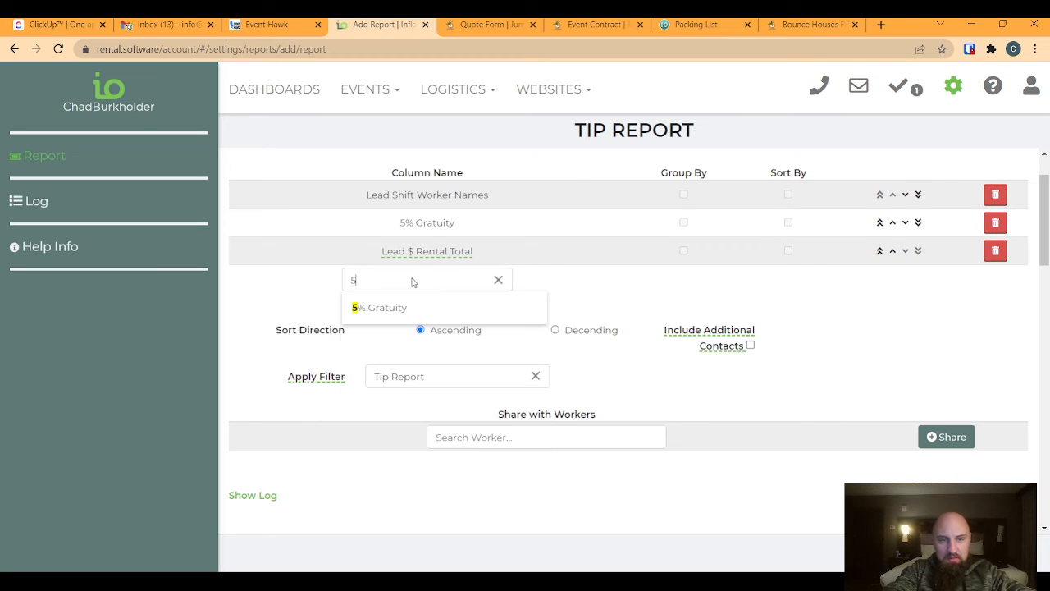
type("%")
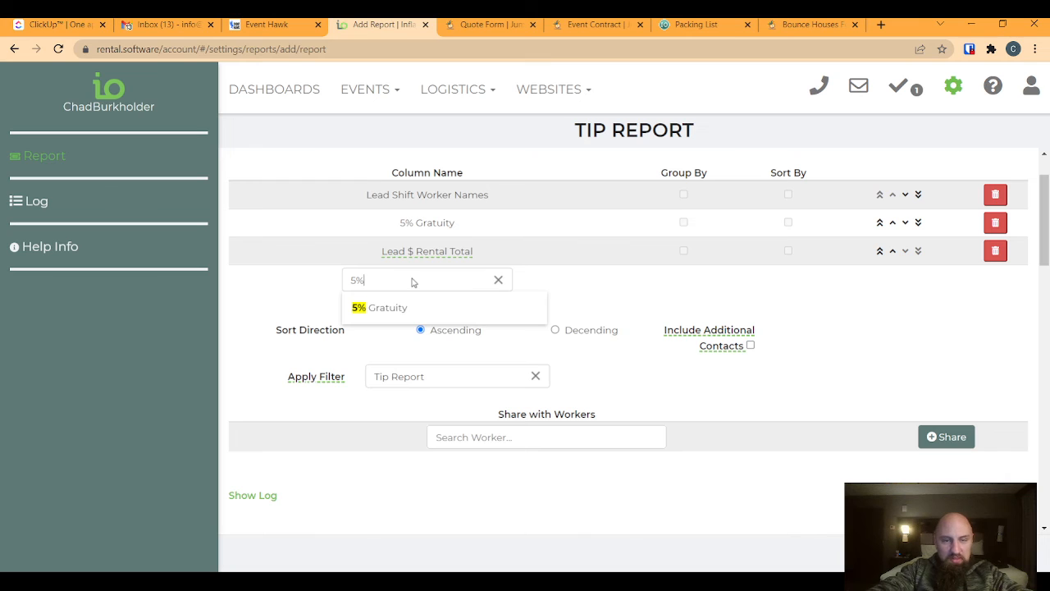
key("BackSpace")
key("BackSpace")
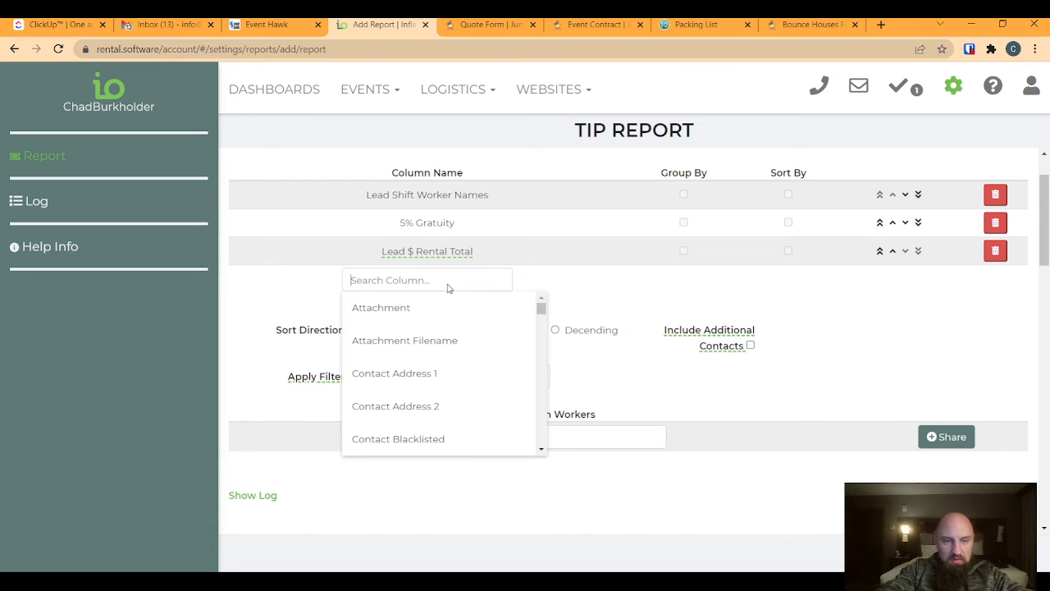
left_click(590, 283)
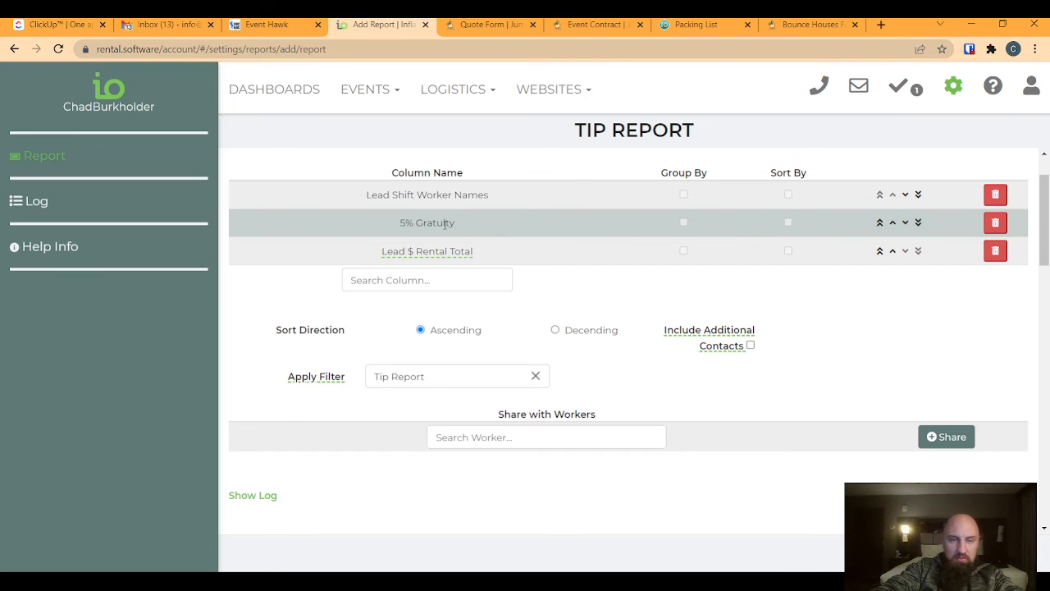
Save the report and display the Leads/Events list using the Tip Report.
left_click(1005, 553)
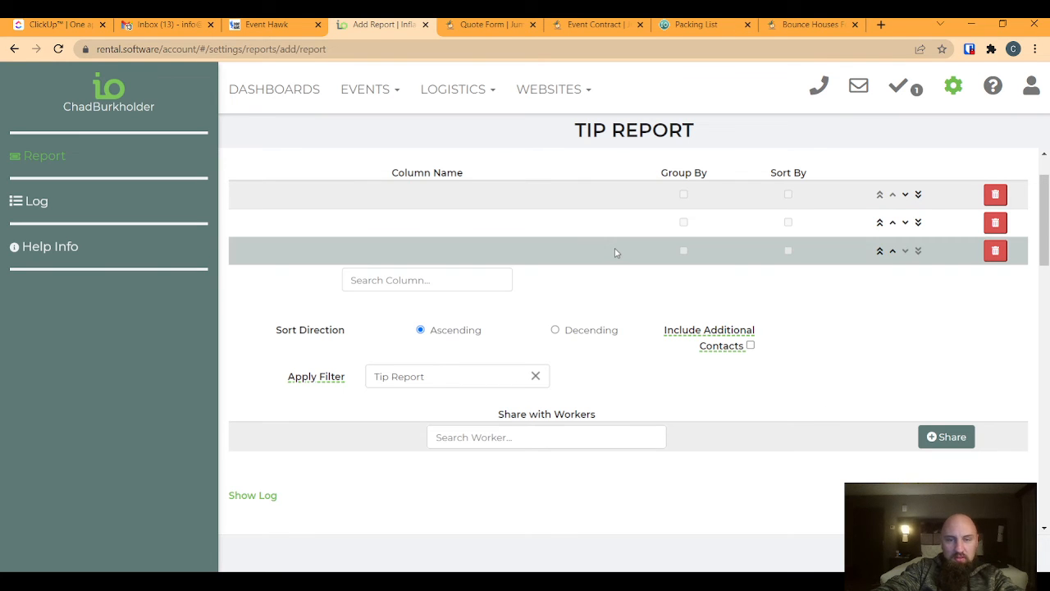
left_click(365, 88)
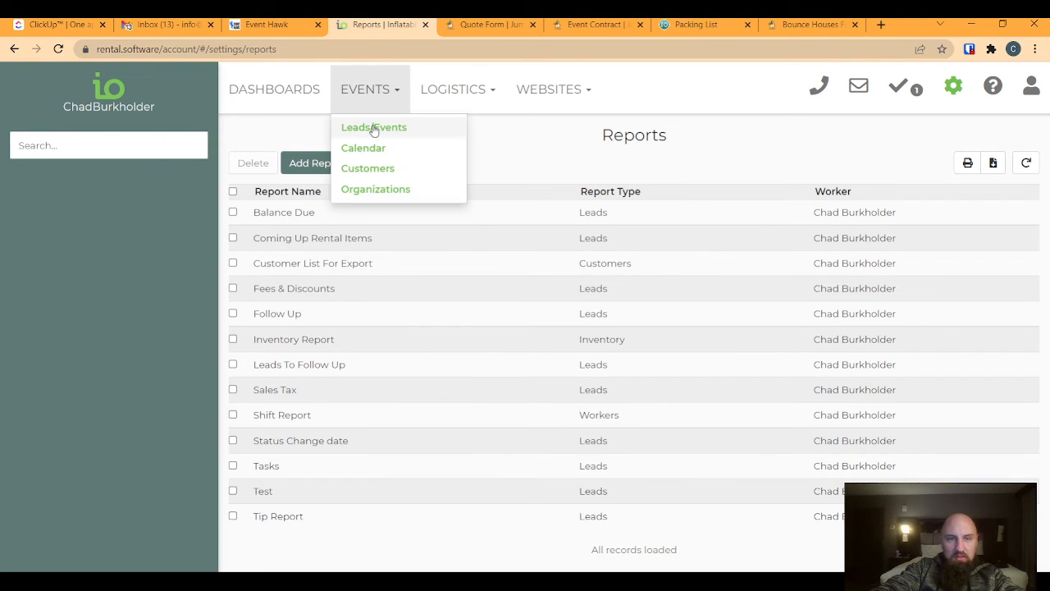
left_click(370, 128)
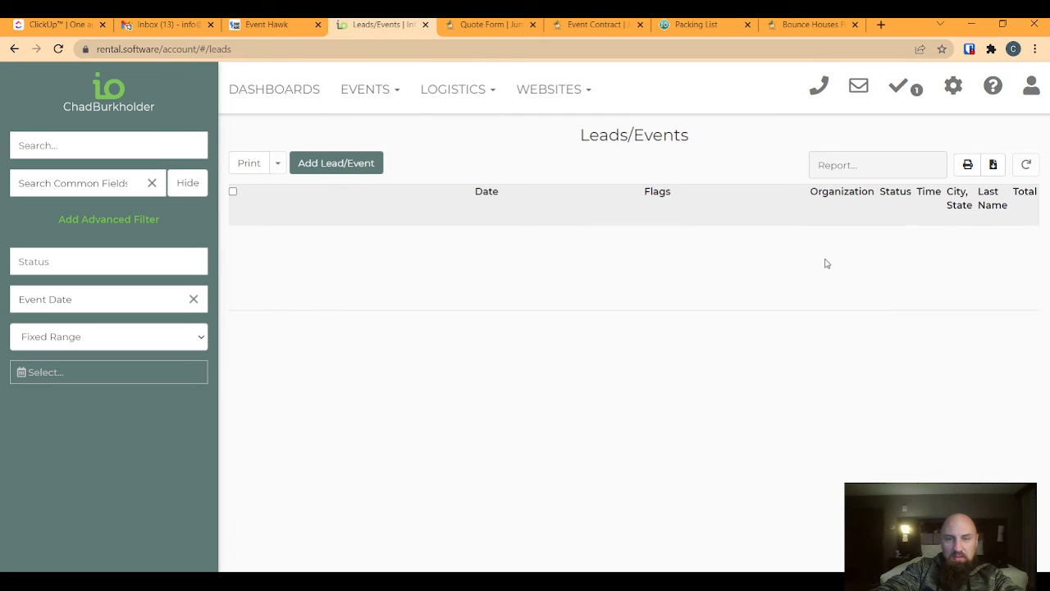
left_click(840, 168)
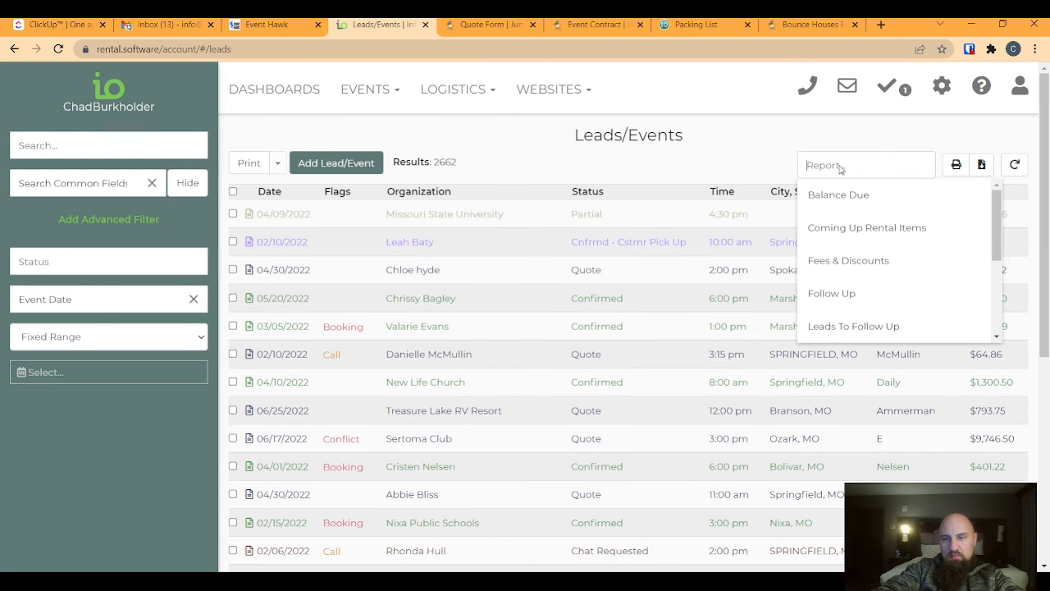
scroll(844, 293, "down", 3)
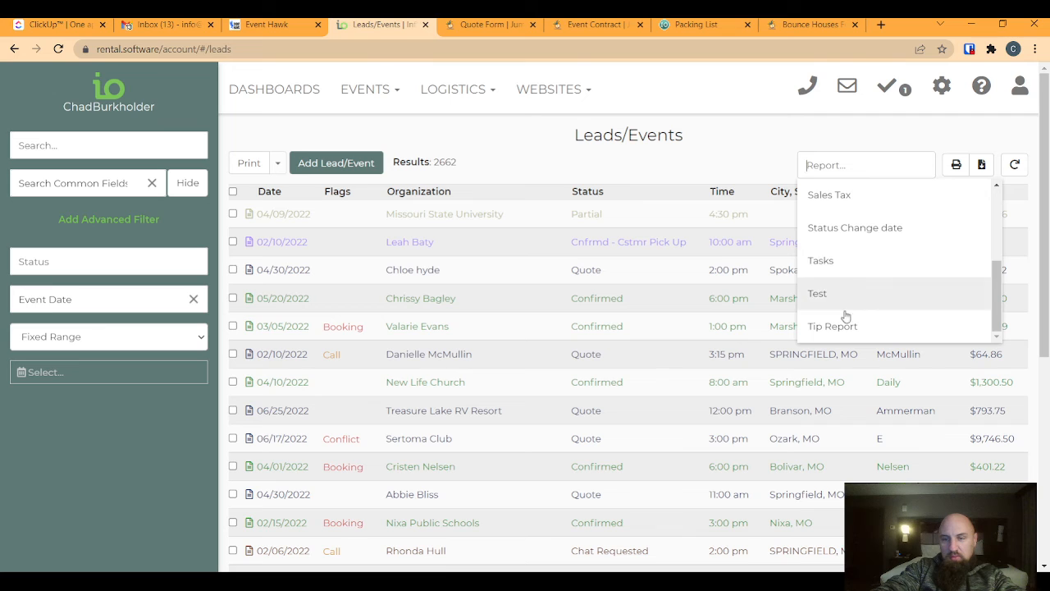
left_click(831, 325)
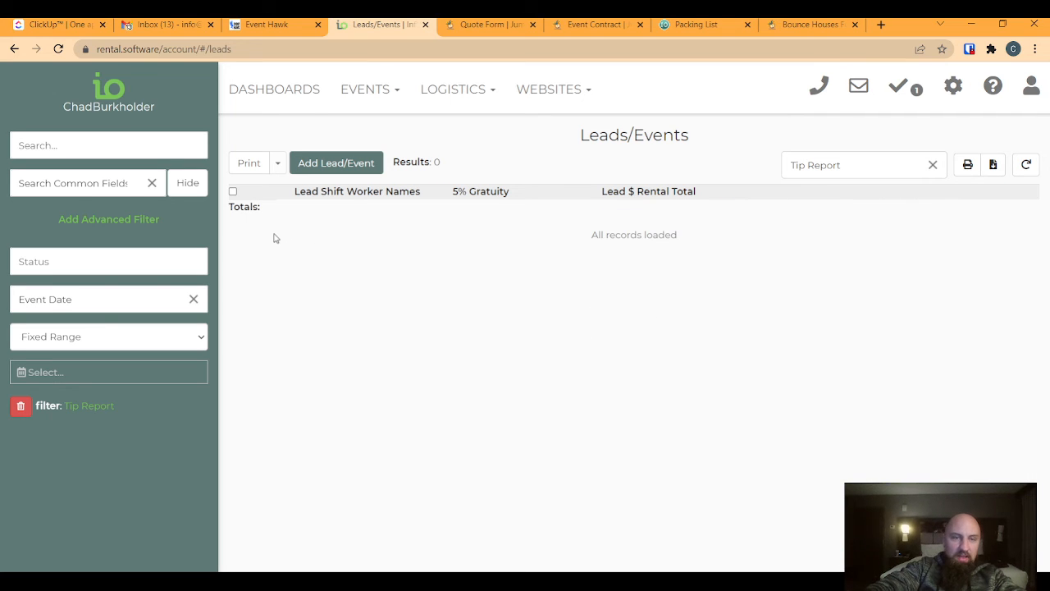
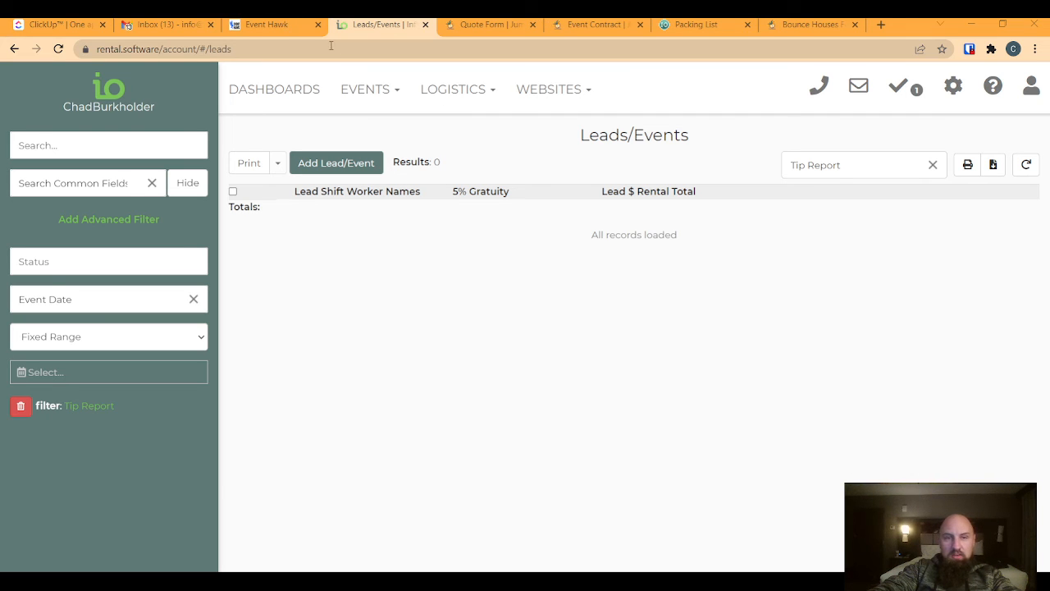
Switch to the Jumping Jacks quote form and view the optional fields under Event Details.
left_click(490, 24)
left_click(225, 402)
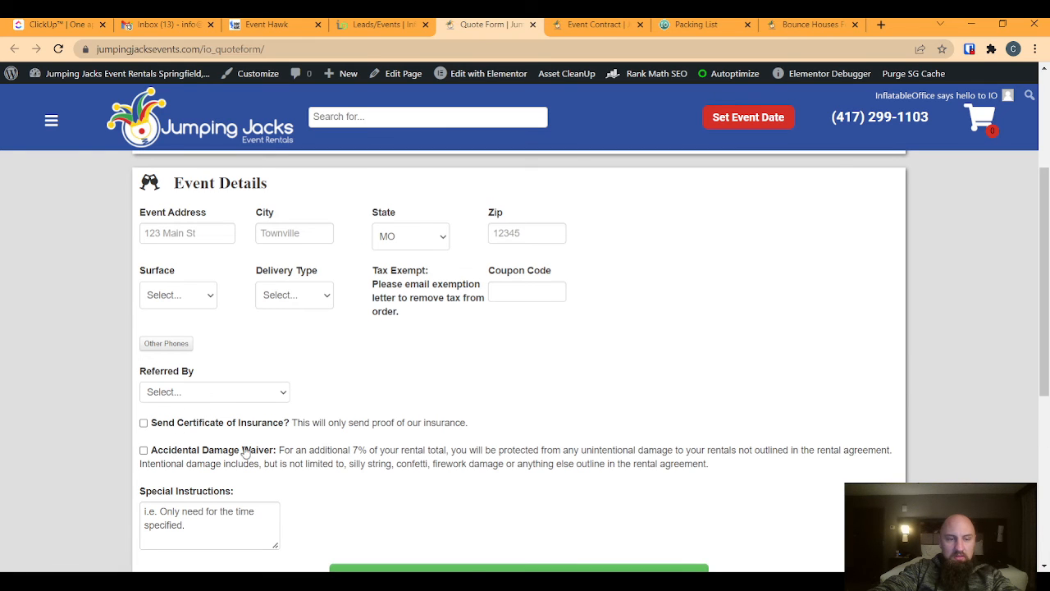
Review the remaining Event Details fields on the quote form and expand the Contact Details section.
scroll(237, 445, "down", 2)
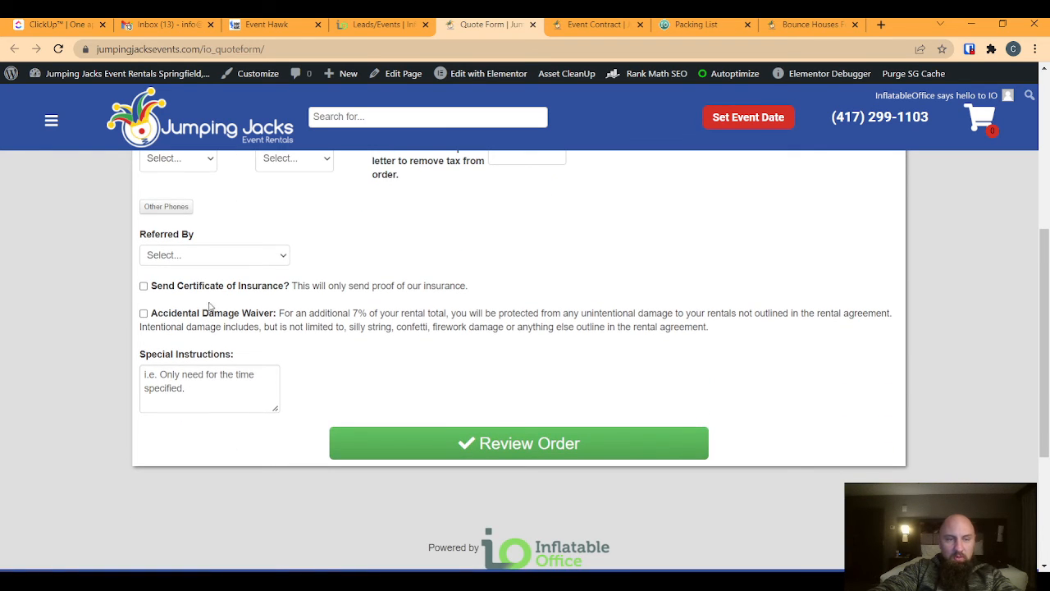
scroll(365, 371, "up", 3)
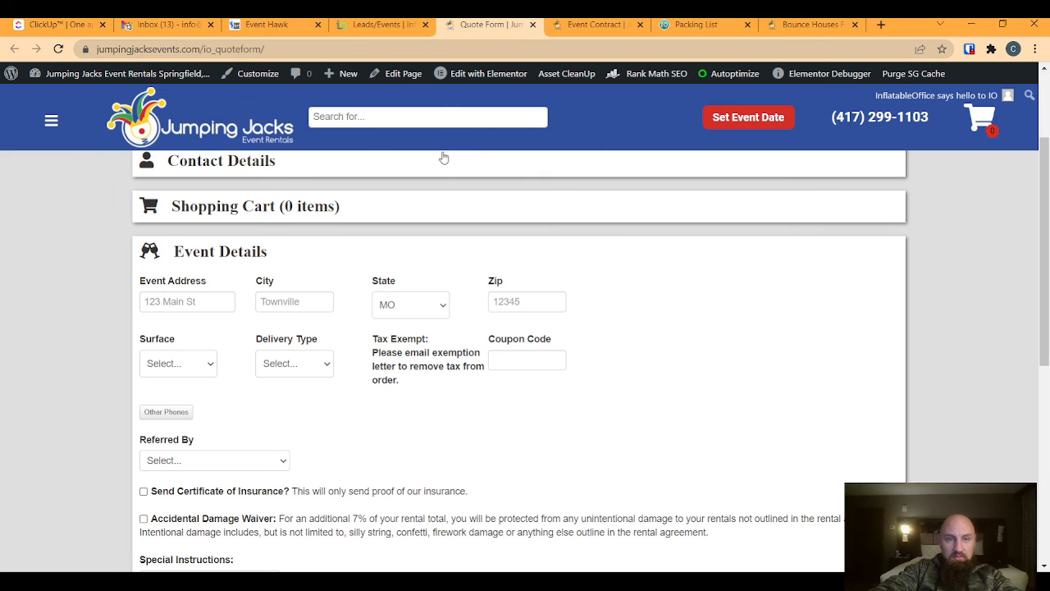
left_click(216, 165)
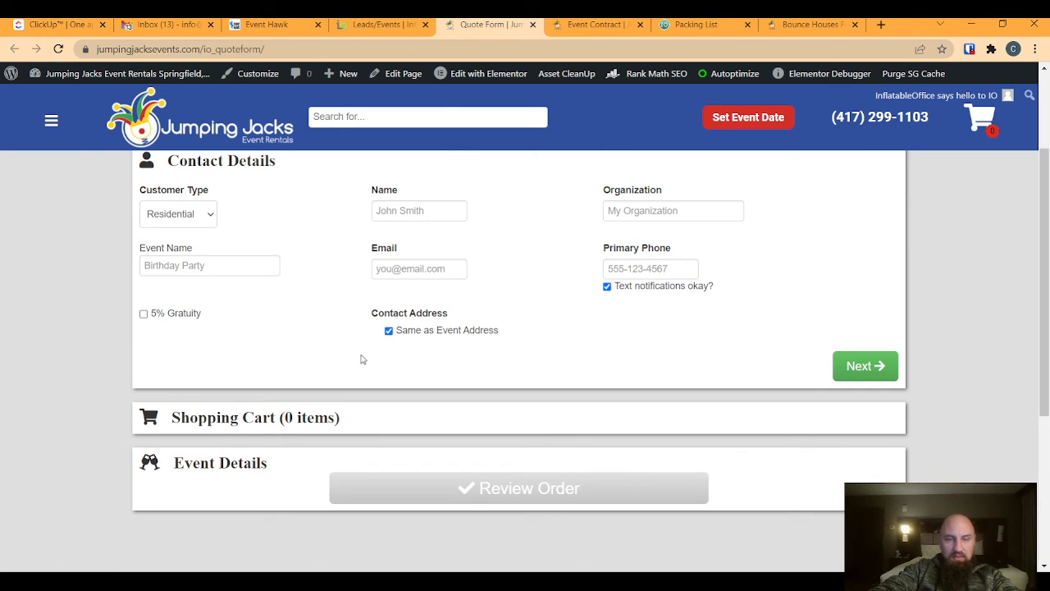
Switch to the rental software's page templates and open the WP Checkout template in code view.
left_click(400, 24)
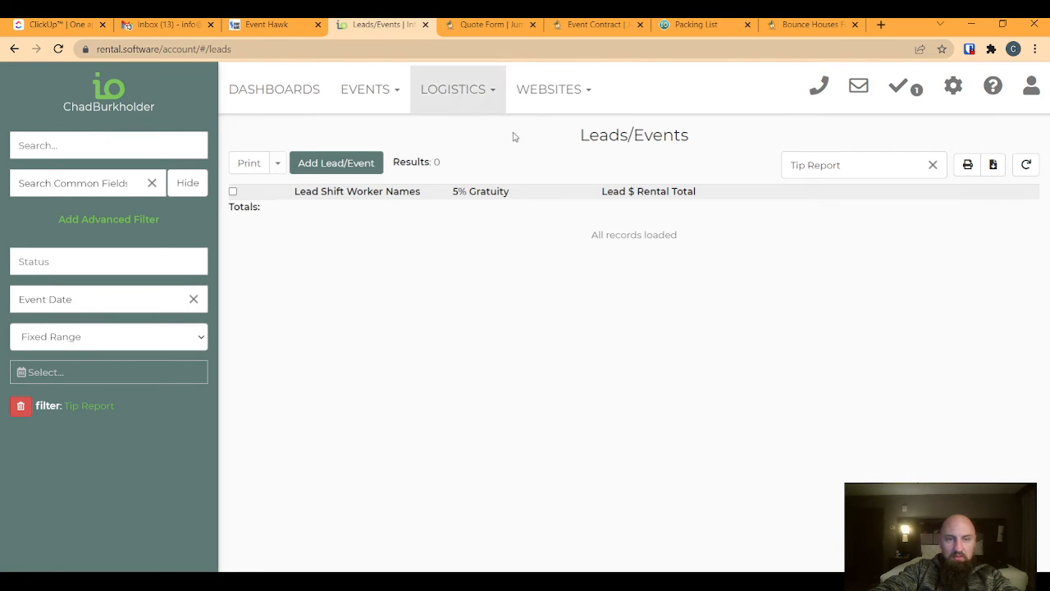
left_click(952, 85)
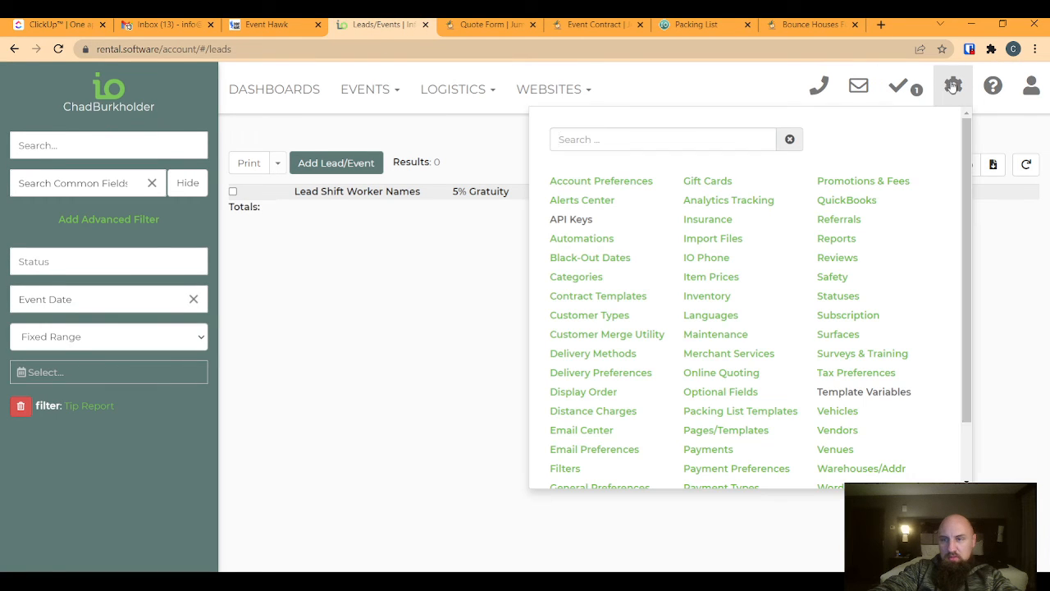
left_click(723, 431)
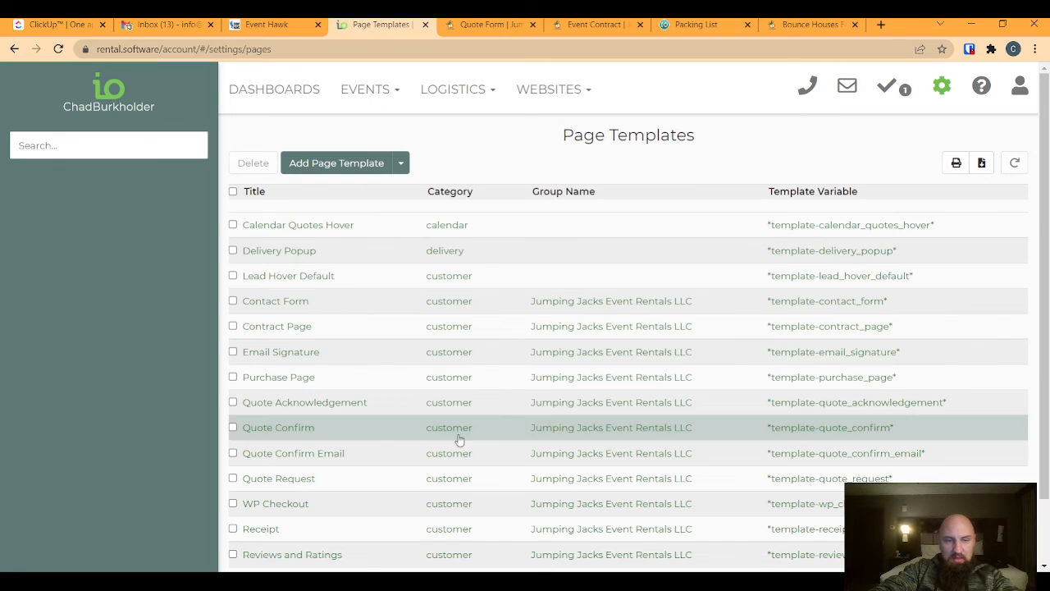
left_click(277, 501)
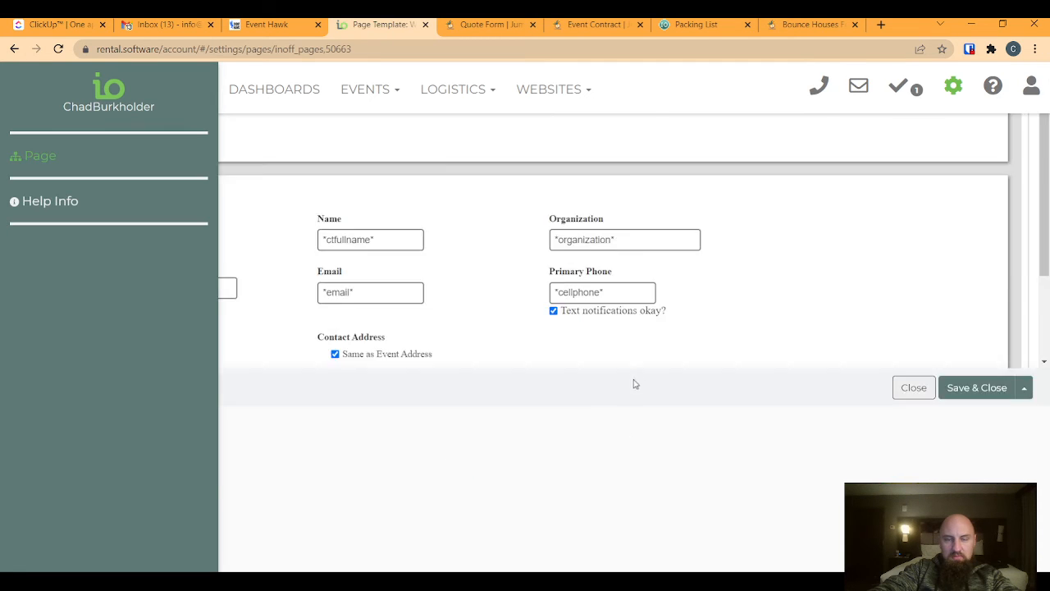
left_click(725, 343)
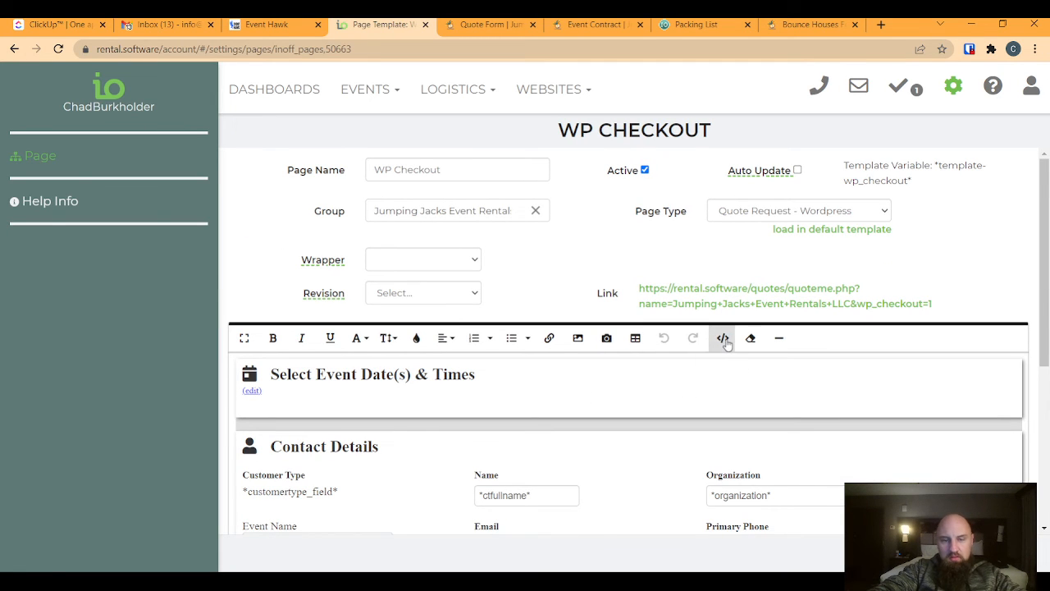
Search the template code for "5%", highlight the 5% Gratuity checkbox block, and examine the code around it.
key("ctrl+f")
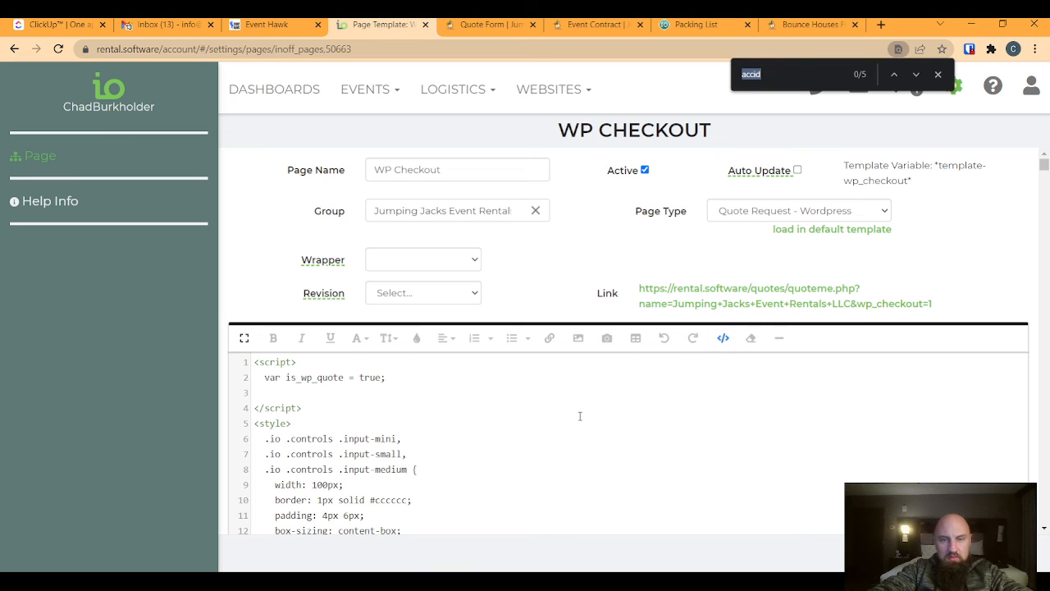
type("5%")
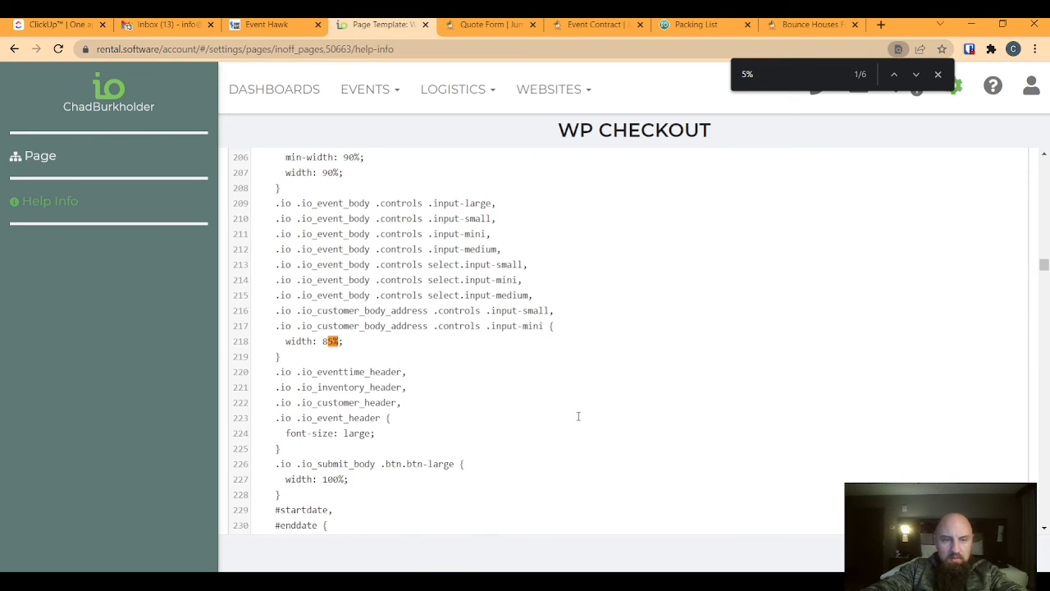
left_click(916, 75)
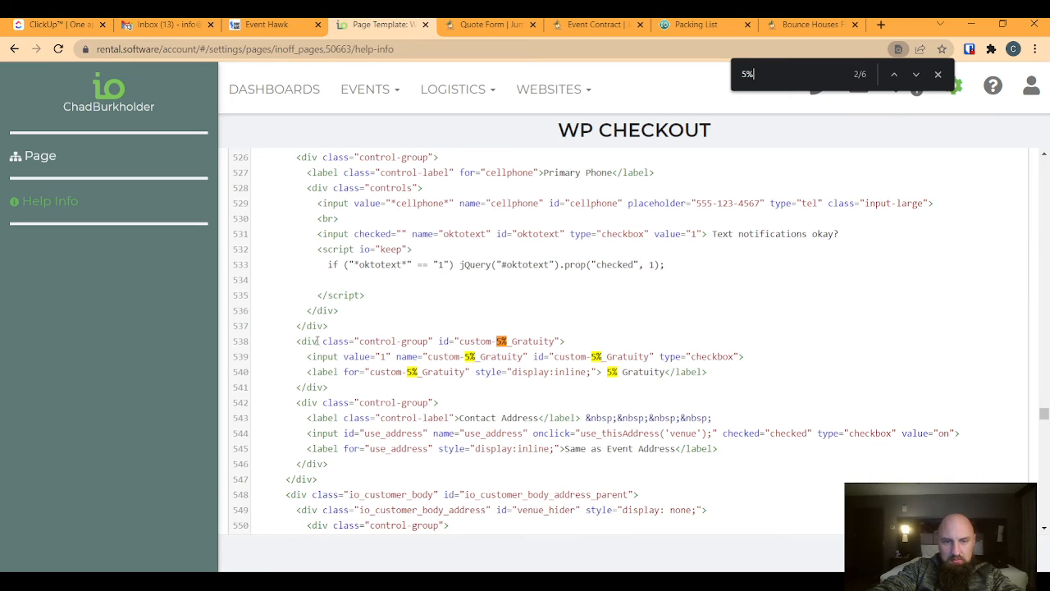
left_click_drag(302, 343, 393, 384)
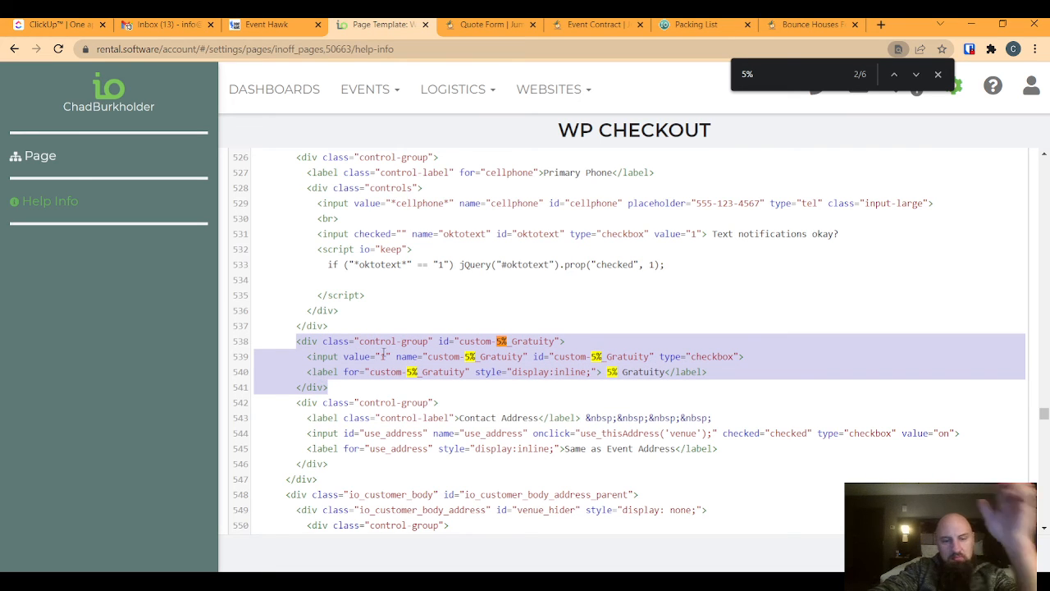
scroll(369, 353, "up", 3)
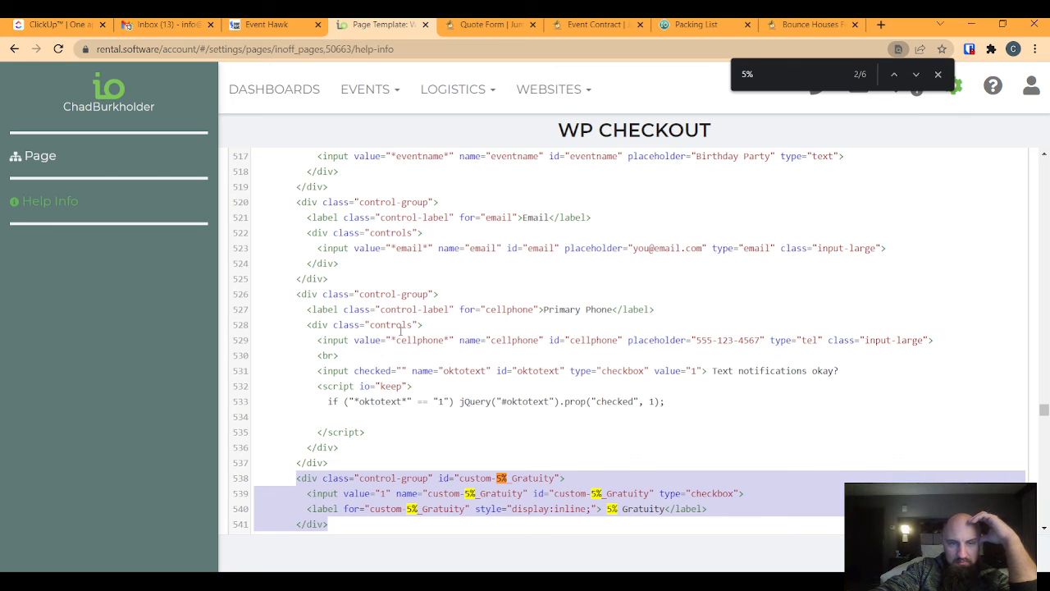
scroll(400, 331, "up", 3)
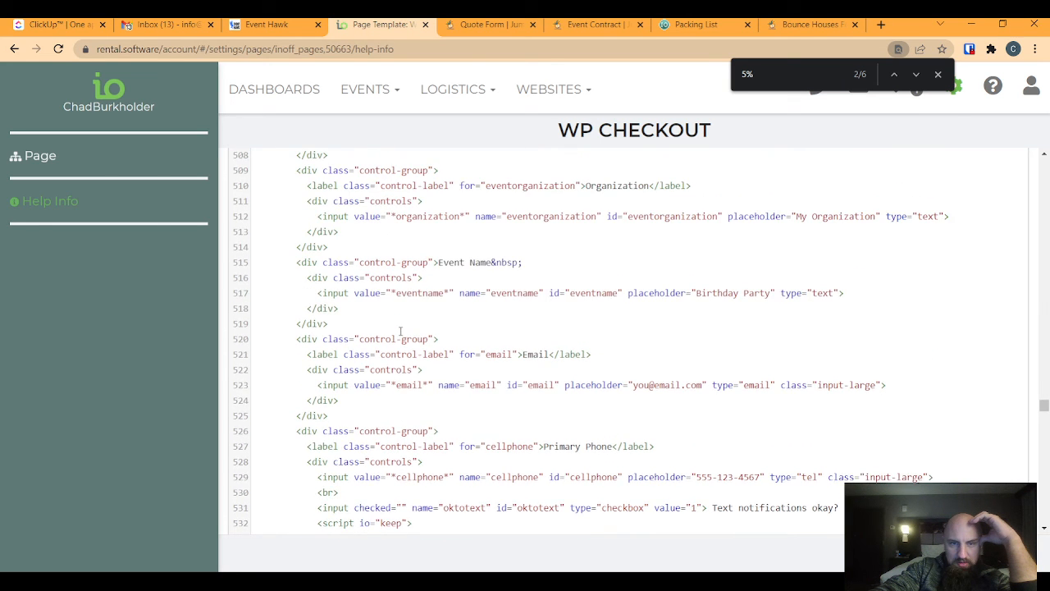
scroll(400, 330, "down", 6)
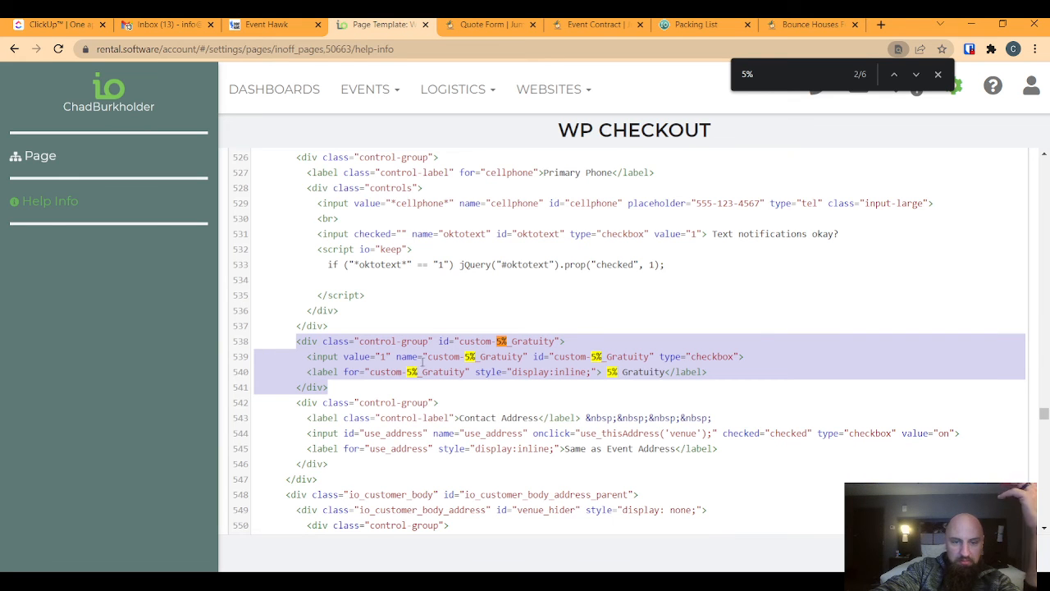
scroll(423, 362, "down", 6)
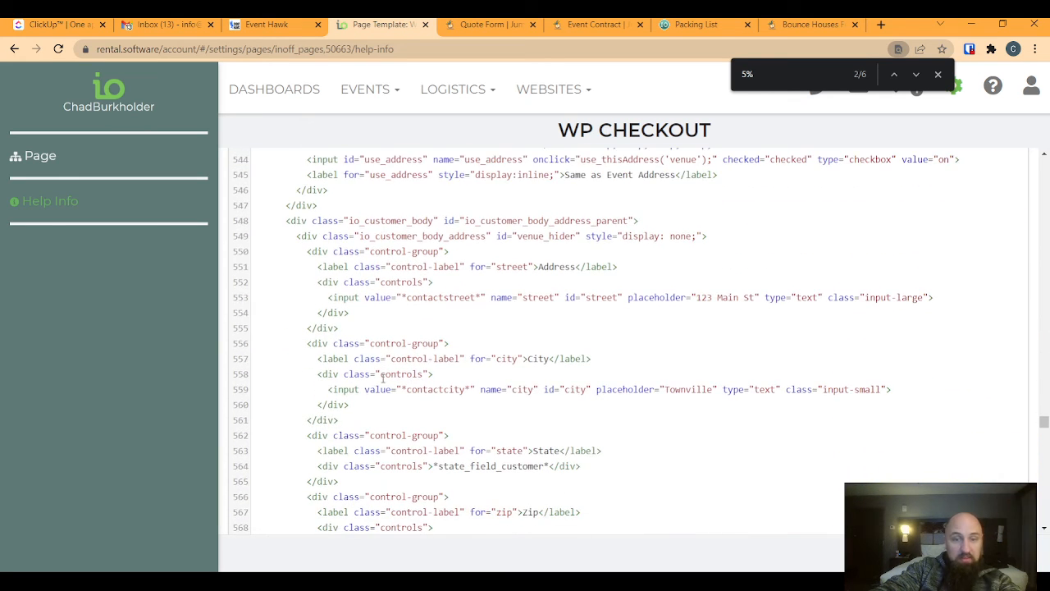
Return to the Jumping Jacks quote form and compare the Contact Details and Event Details sections.
left_click(493, 25)
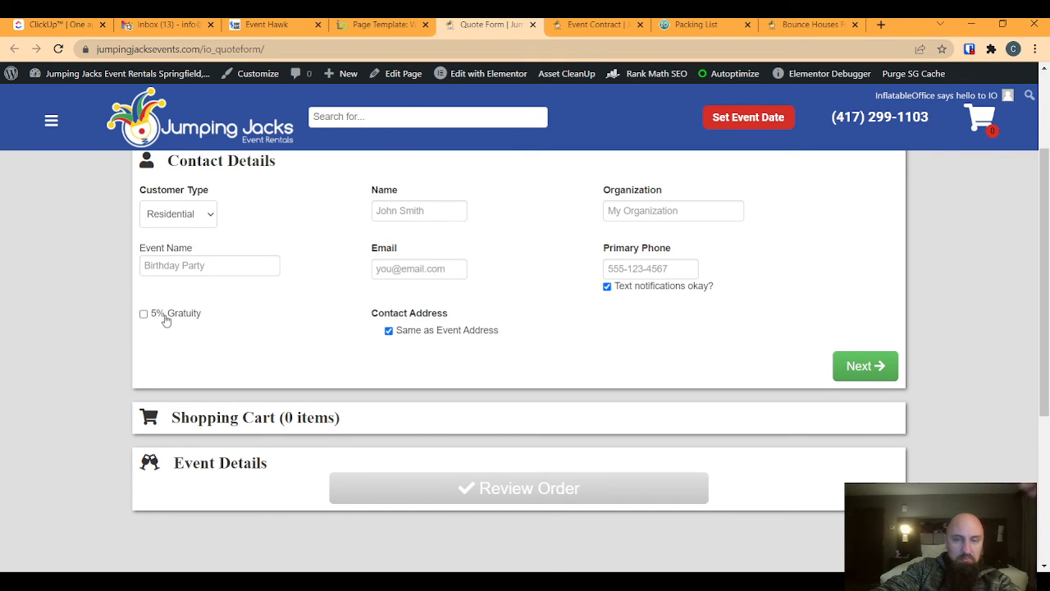
left_click(199, 476)
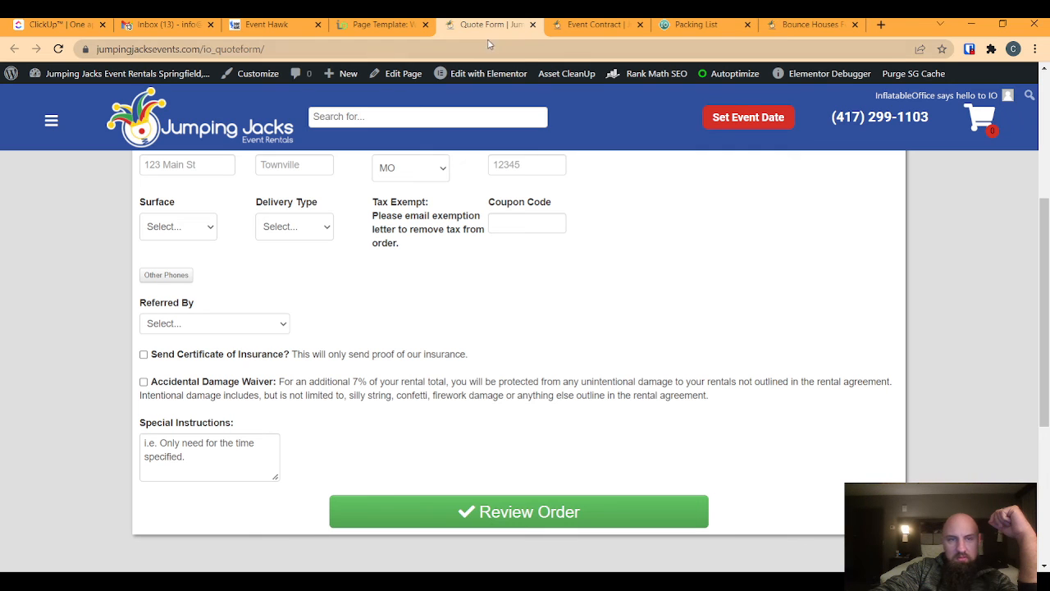
Start a new lead/event in the rental software and view its Optional Fields section, closing the page search.
left_click(348, 22)
left_click(365, 89)
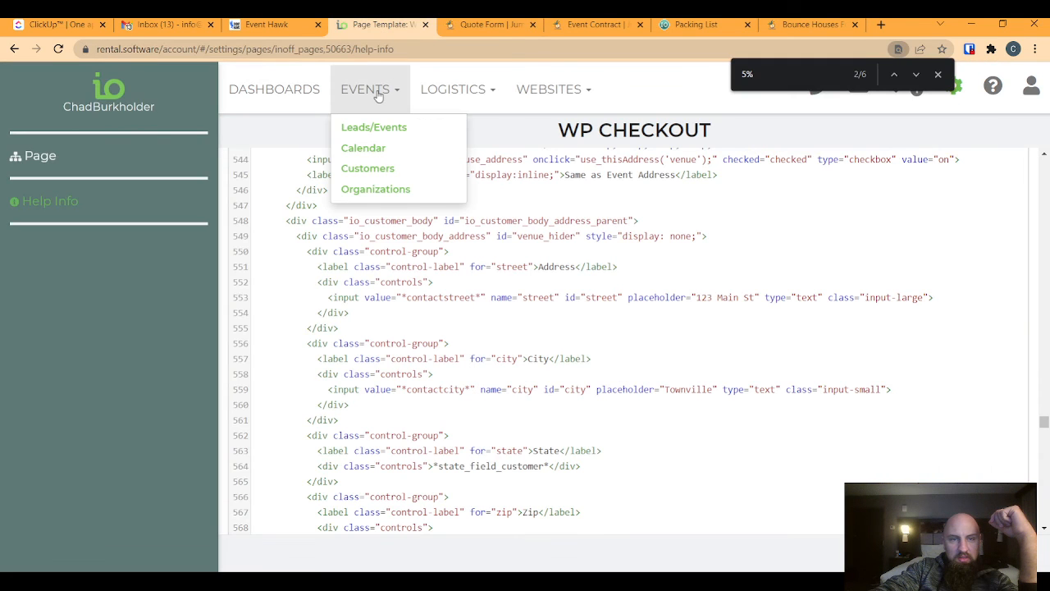
left_click(376, 125)
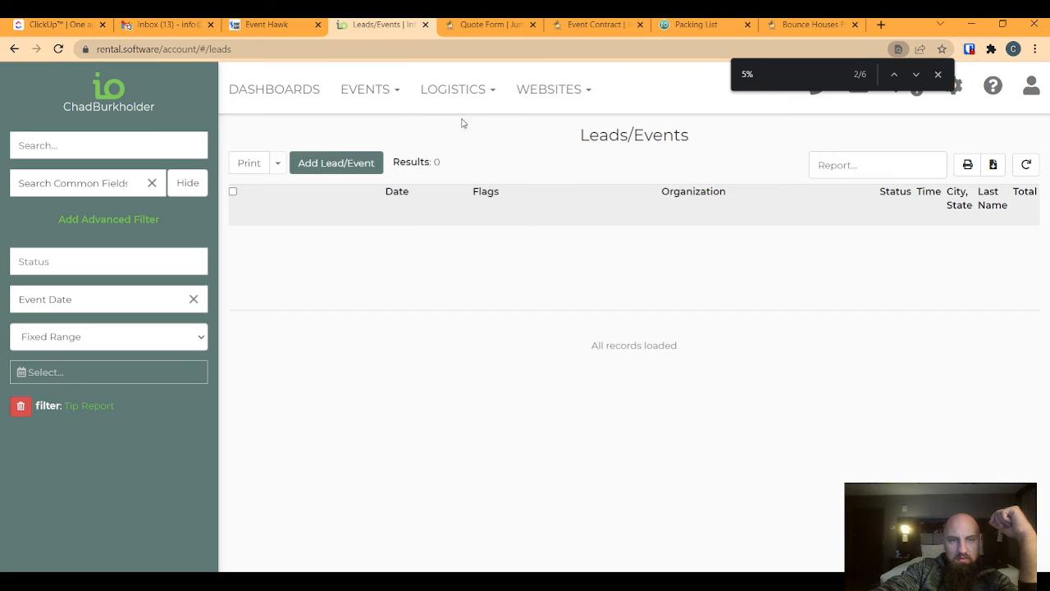
left_click(326, 167)
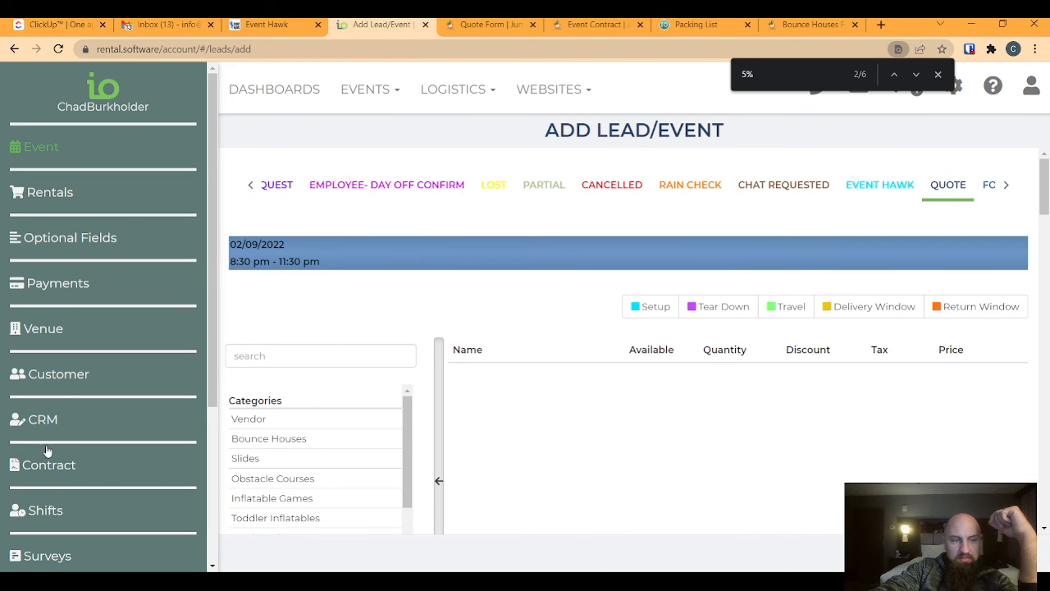
left_click(50, 241)
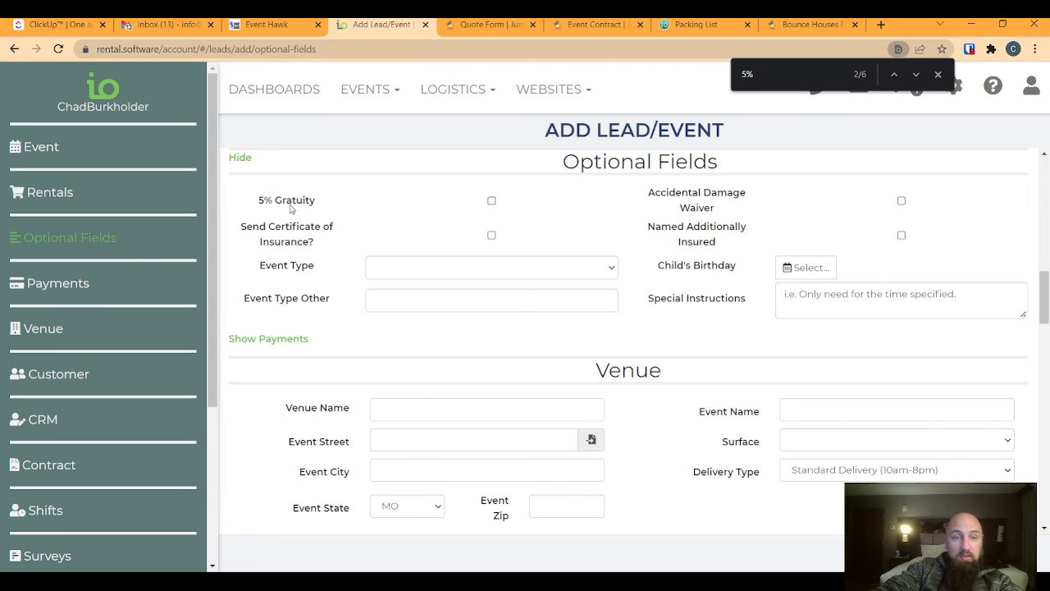
left_click(943, 76)
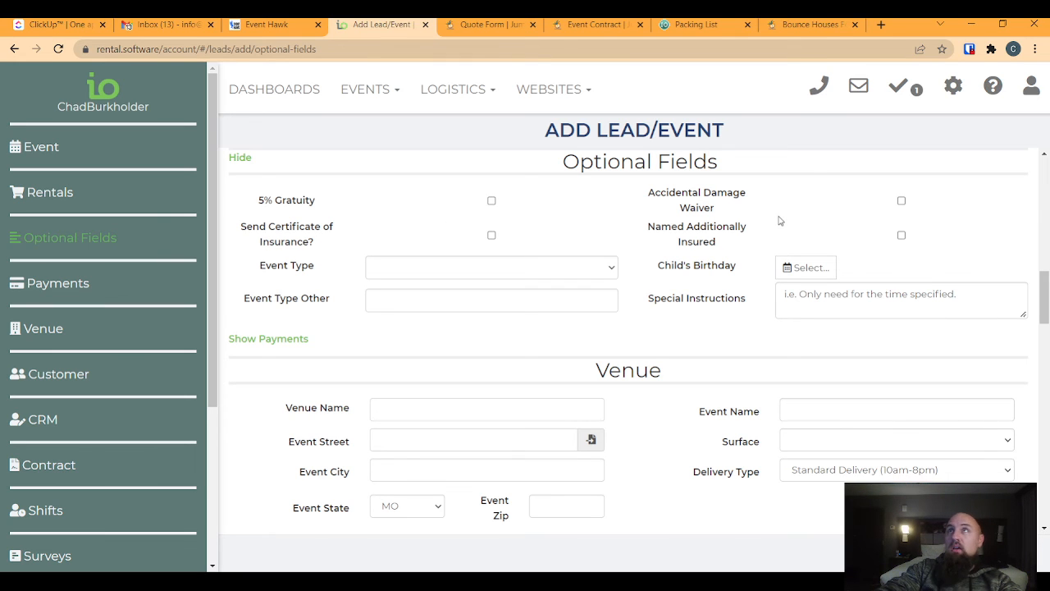
Leave the new lead unsaved and open the Optional Fields: Leads entry in the Display Order settings.
left_click(954, 92)
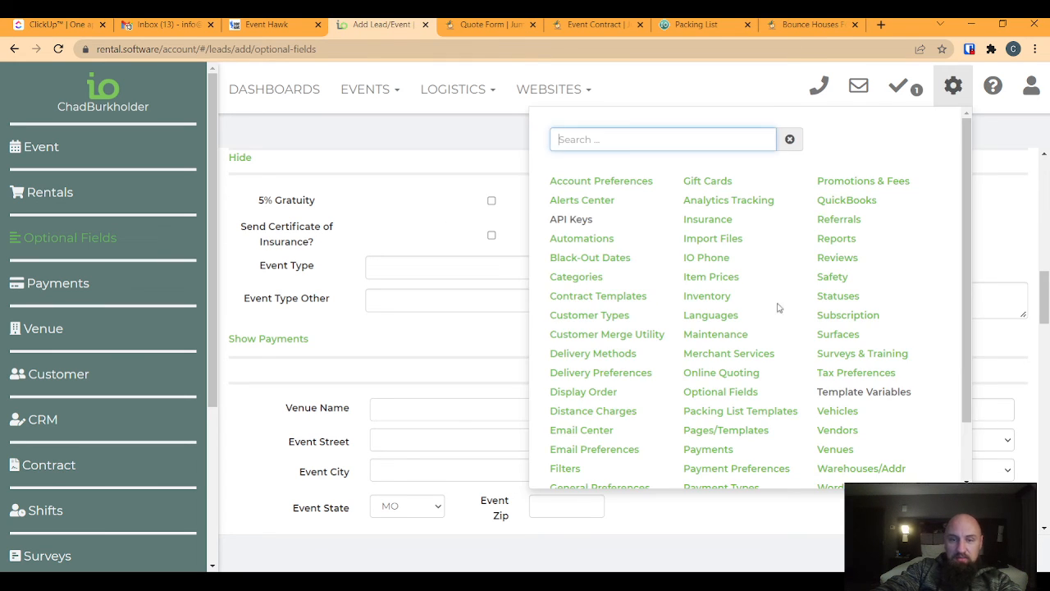
left_click(594, 393)
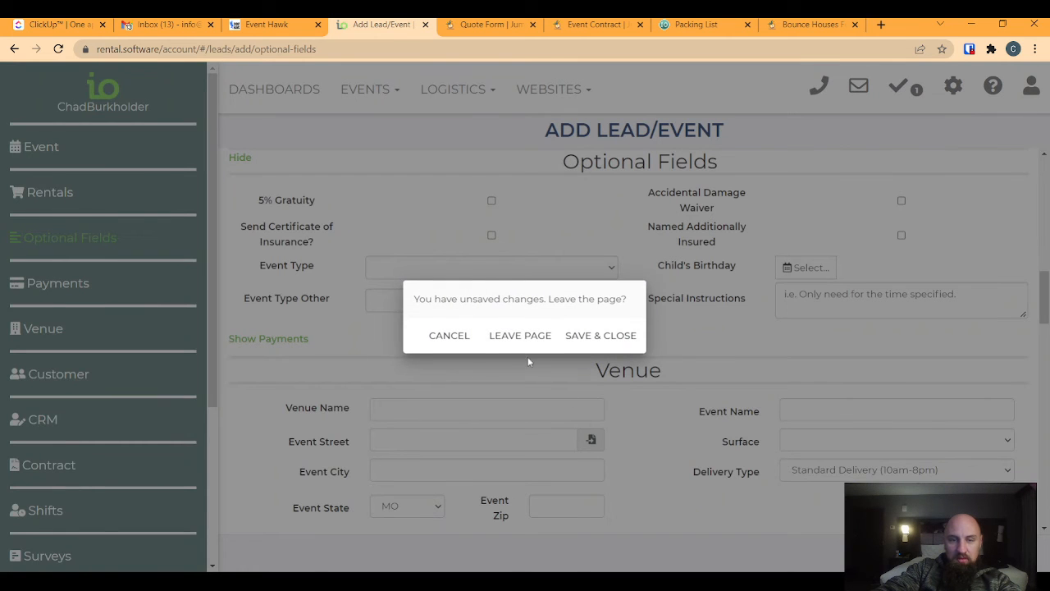
left_click(520, 334)
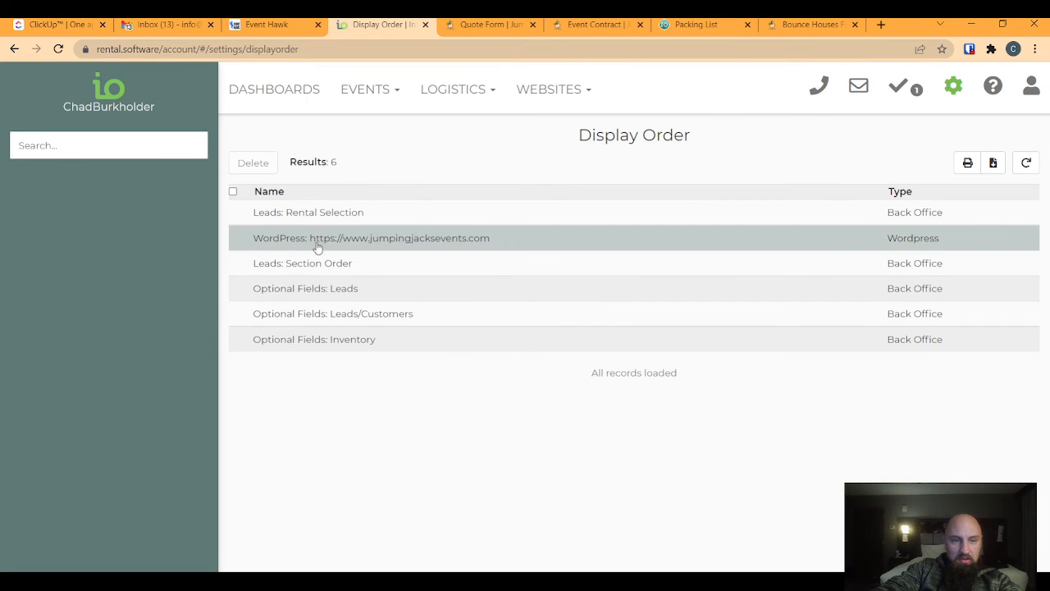
left_click(322, 295)
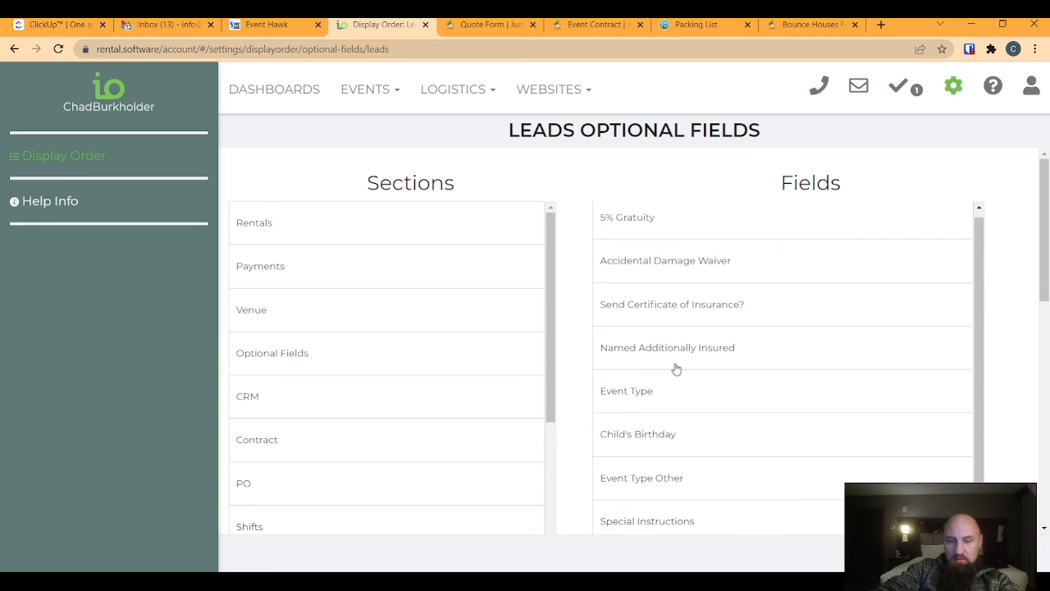
Move the 5% Gratuity field between Event Type Other and Special Instructions in the leads optional field order.
scroll(968, 321, "down", 2)
scroll(976, 279, "up", 5)
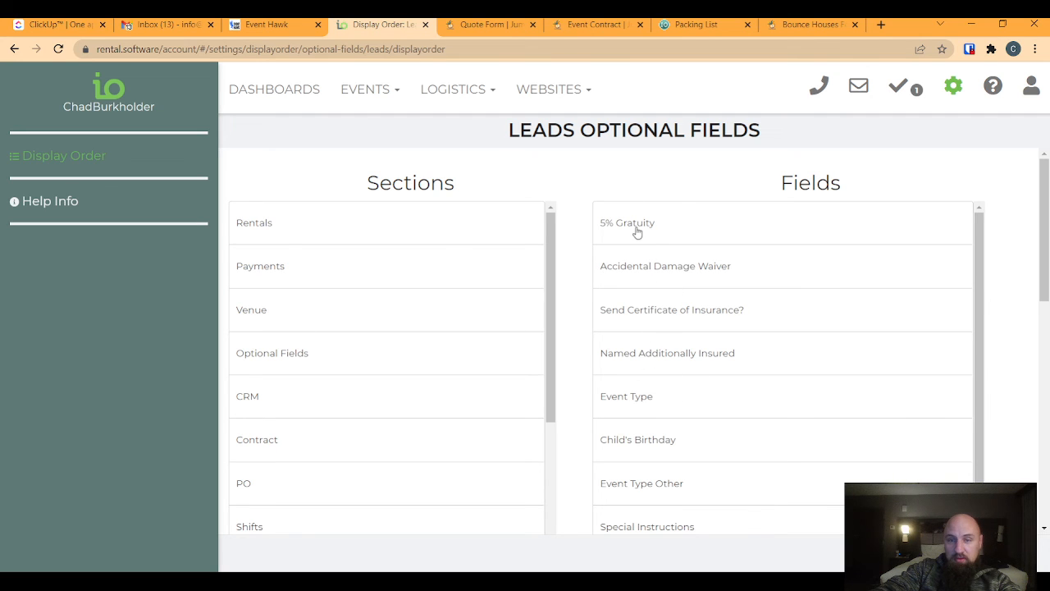
scroll(731, 308, "down", 1)
scroll(651, 215, "up", 1)
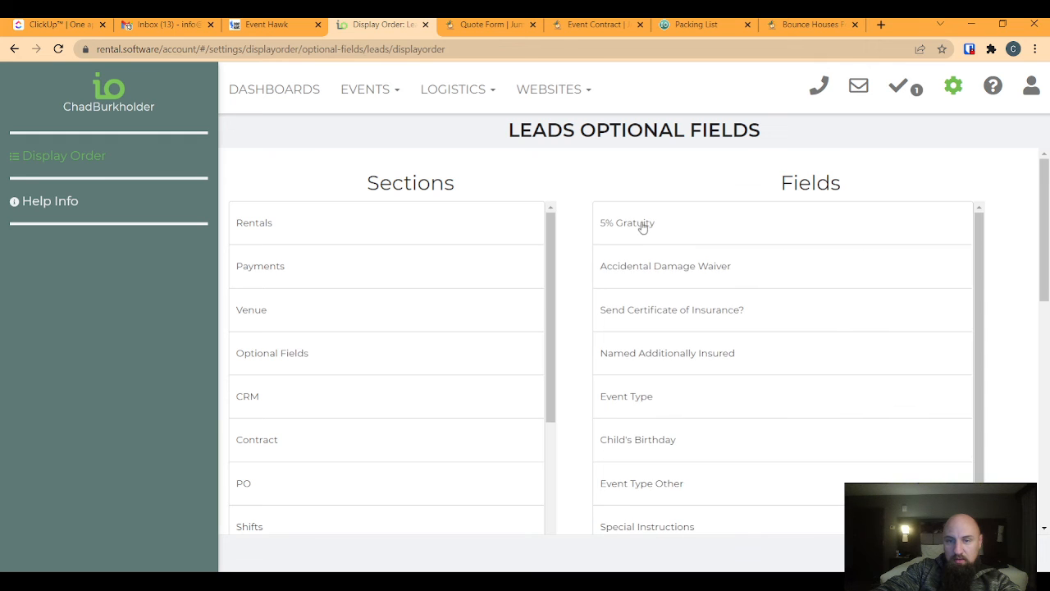
left_click_drag(642, 227, 666, 488)
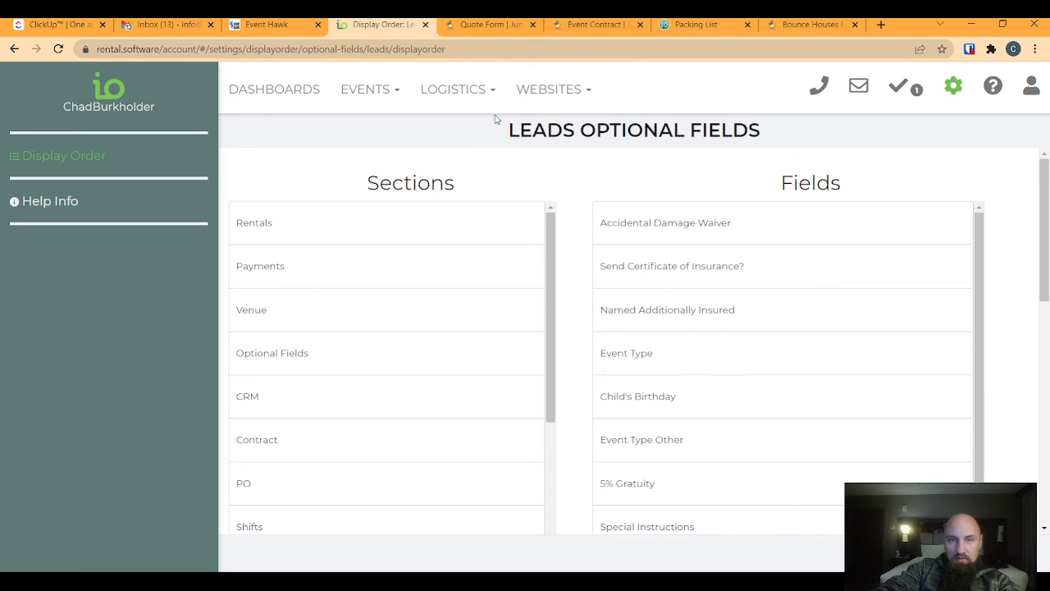
Start another new lead/event and check the order of its Optional Fields and the area around the Rentals totals.
left_click(350, 89)
left_click(365, 129)
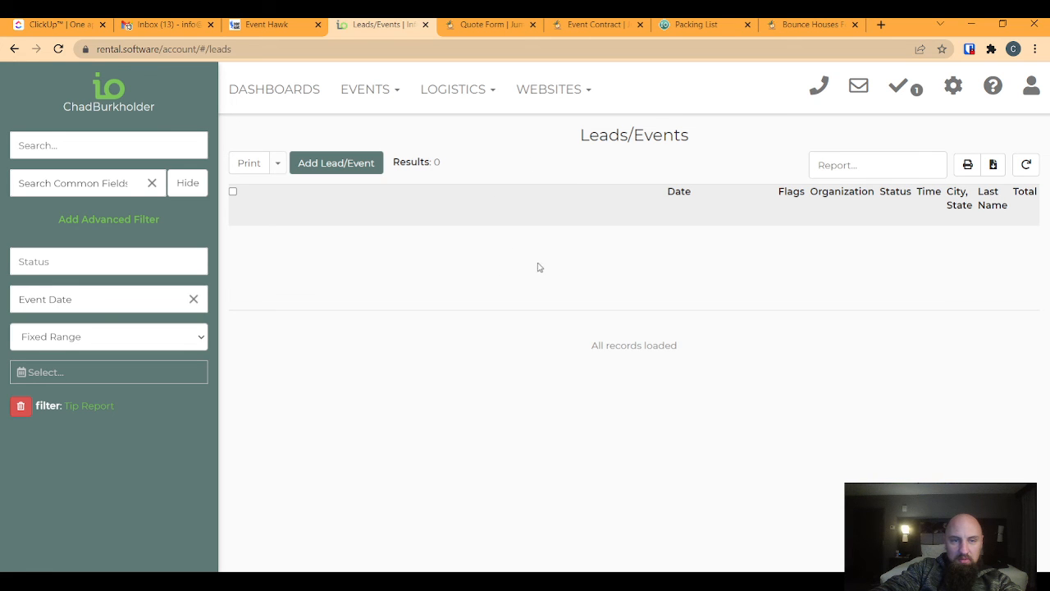
left_click(338, 163)
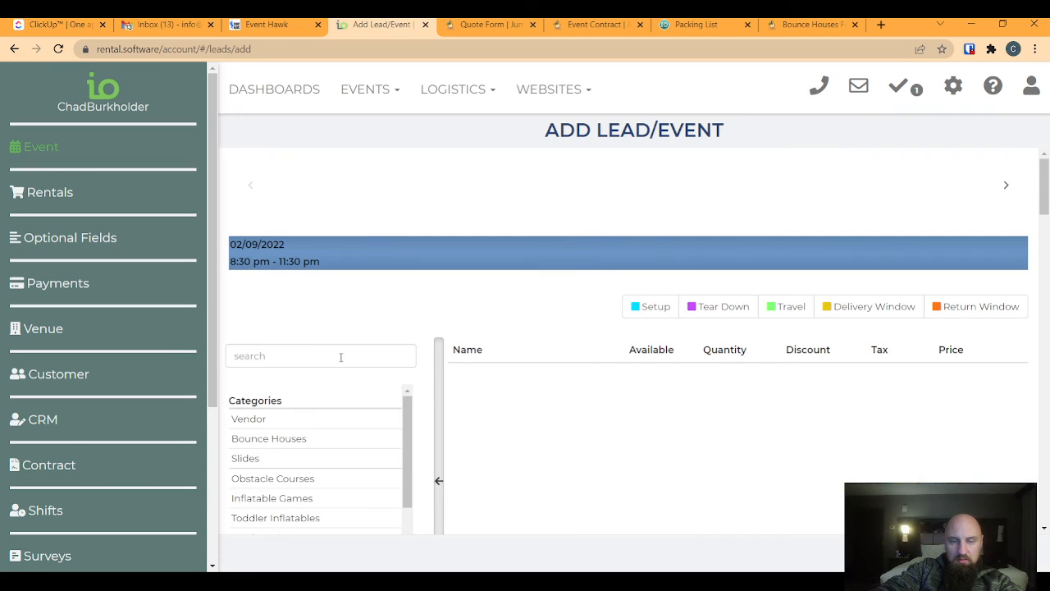
left_click(74, 238)
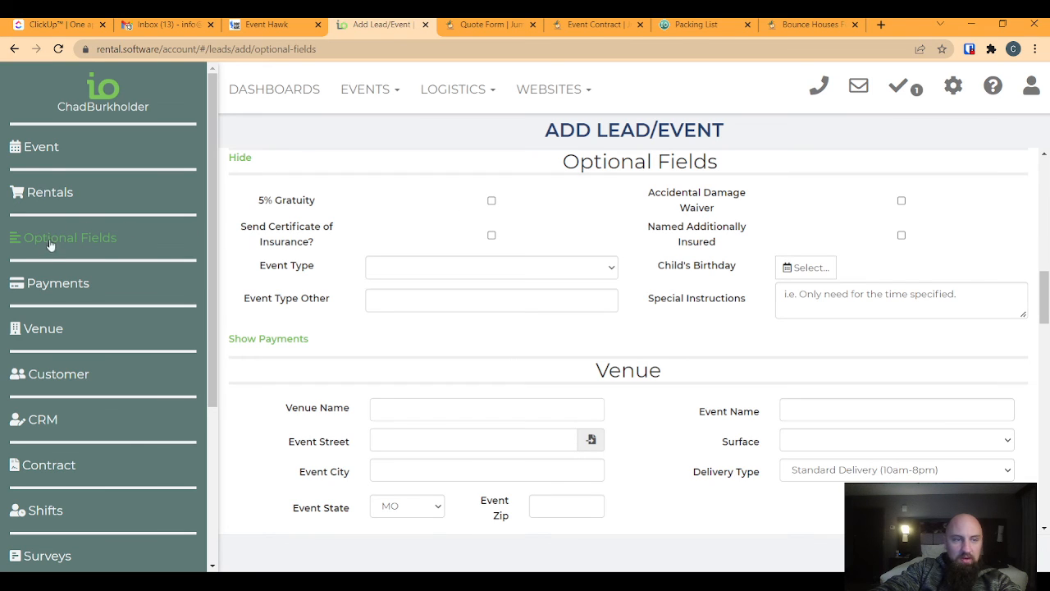
left_click(60, 197)
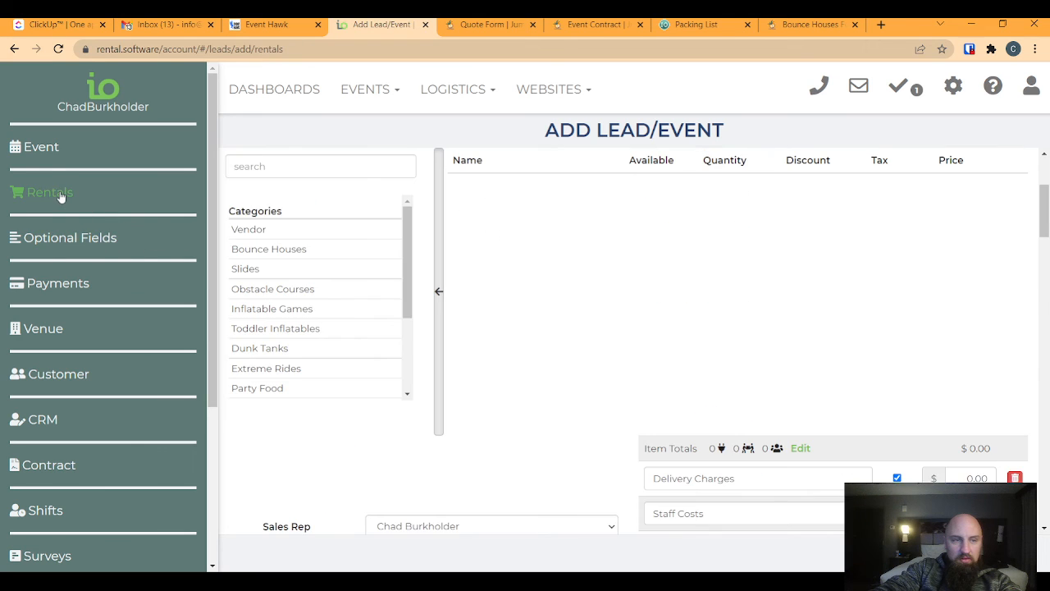
scroll(501, 306, "down", 3)
scroll(502, 307, "down", 3)
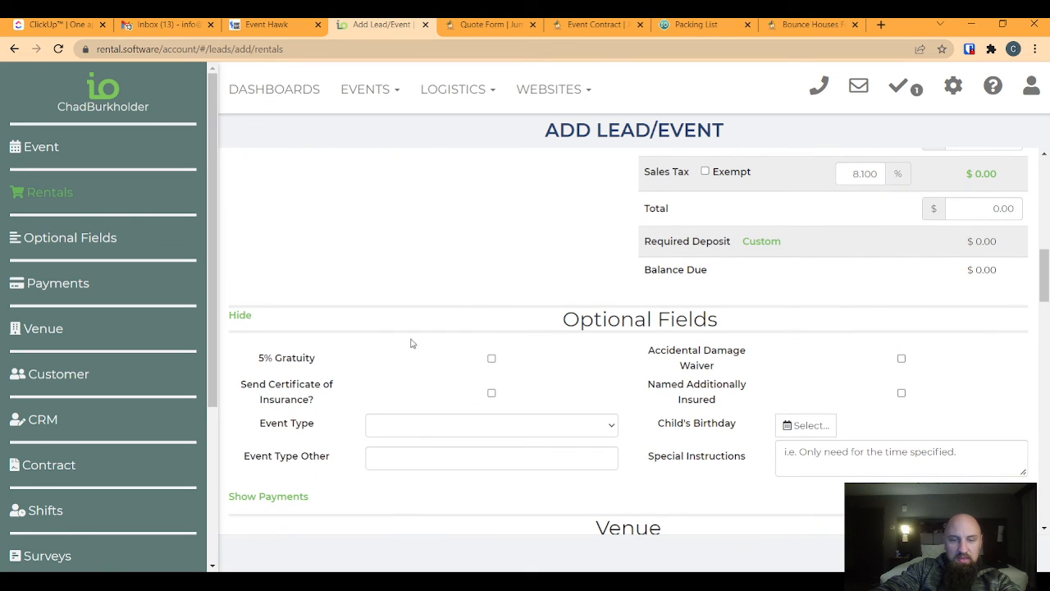
Collapse and reopen the new lead's Optional Fields section, and expand the Payments section to view its entry row.
left_click(240, 317)
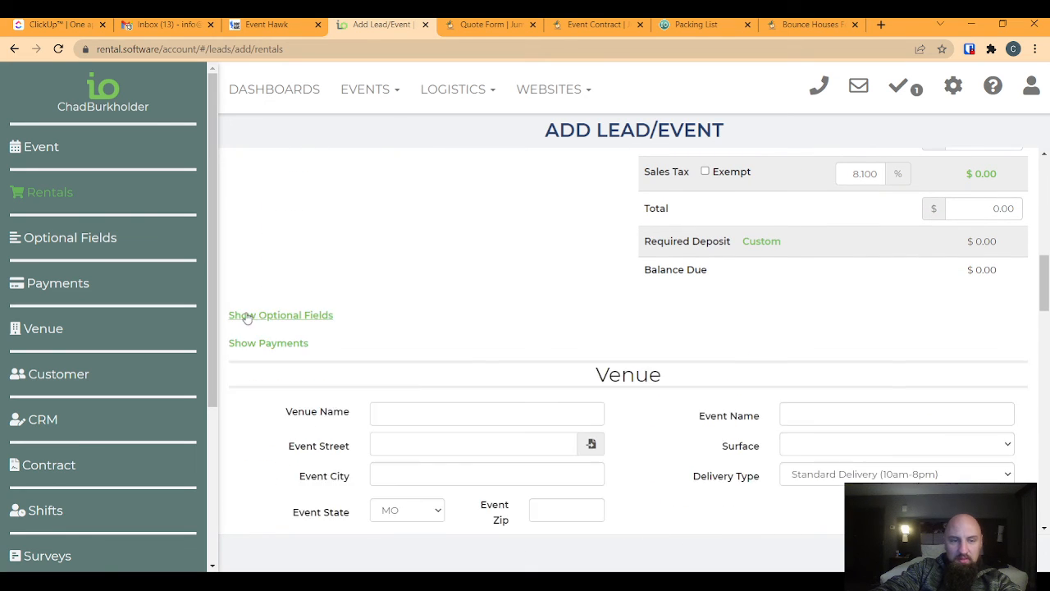
left_click(317, 317)
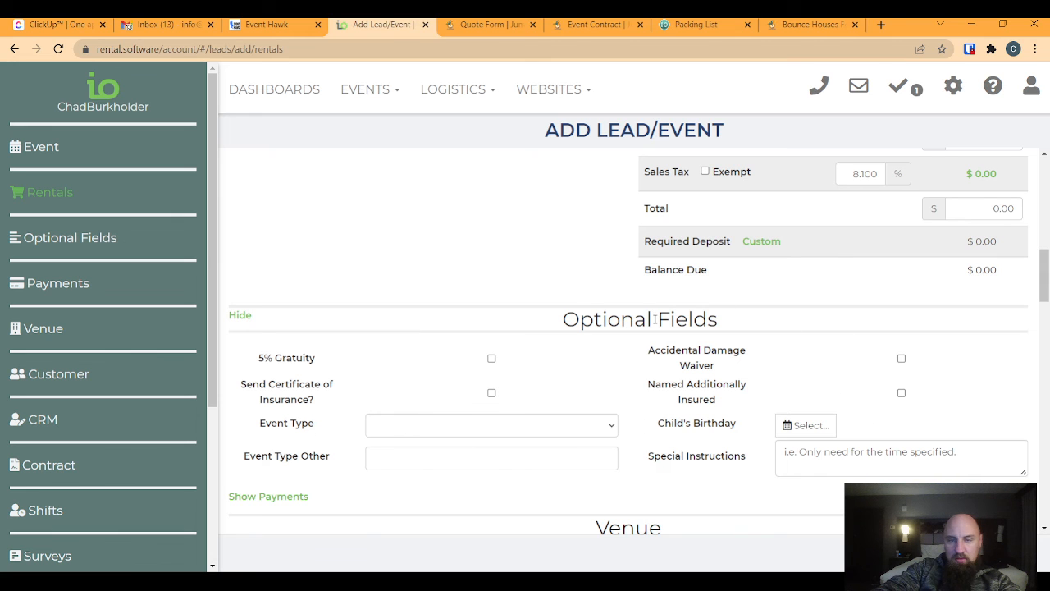
scroll(336, 334, "down", 2)
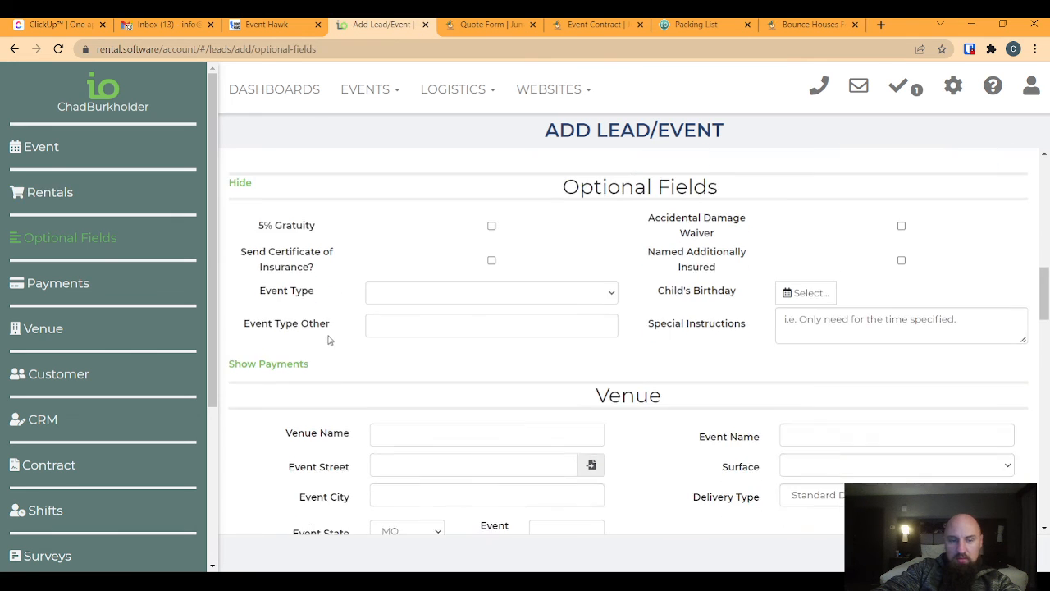
left_click(269, 359)
scroll(453, 366, "down", 2)
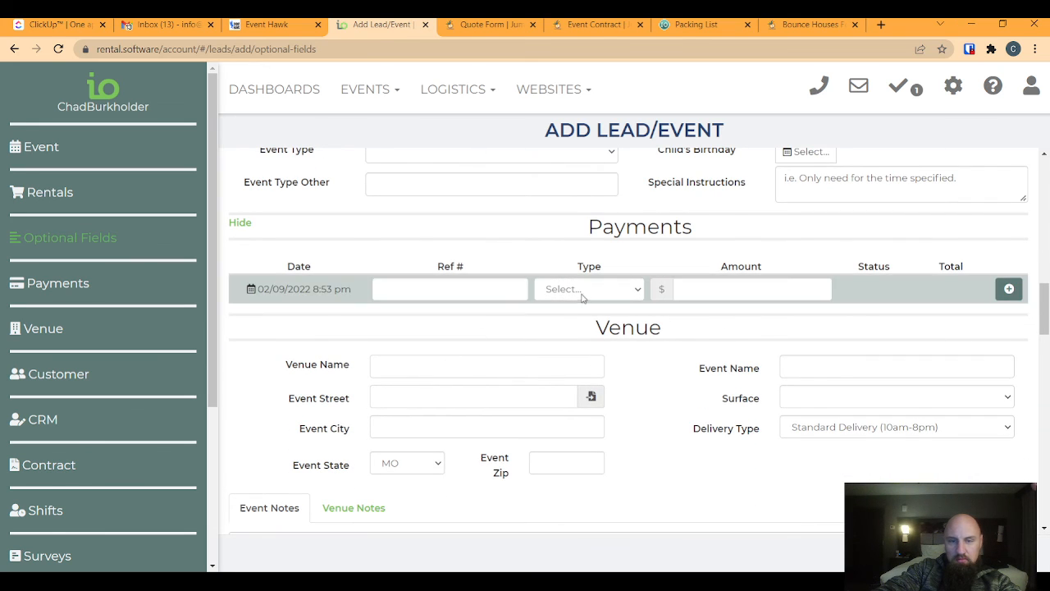
left_click(544, 293)
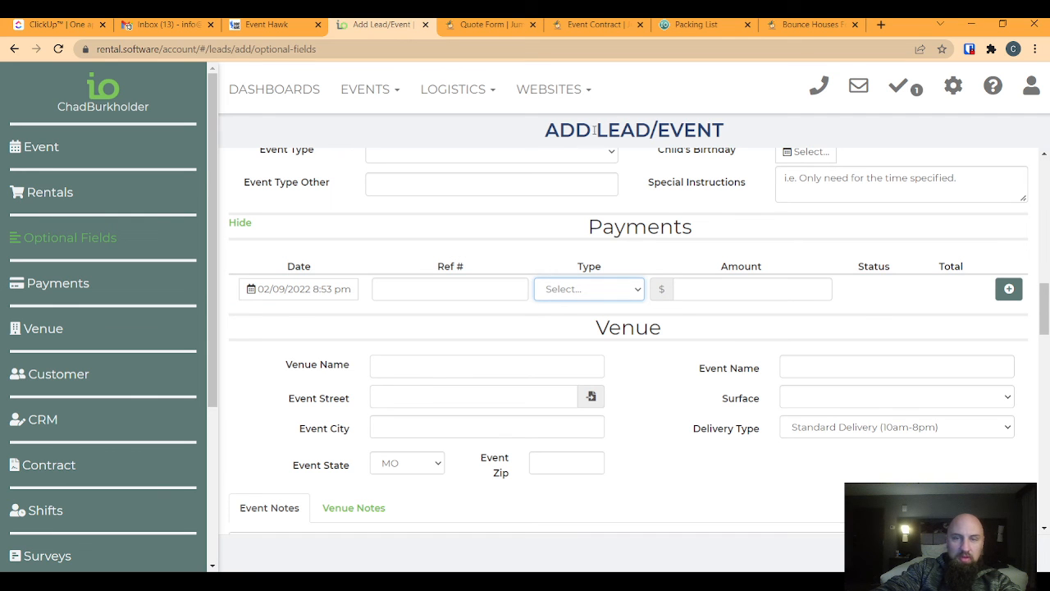
Review the expanded Optional Fields and Payments sections of the lead, and collapse both.
scroll(552, 264, "up", 1)
scroll(553, 264, "up", 2)
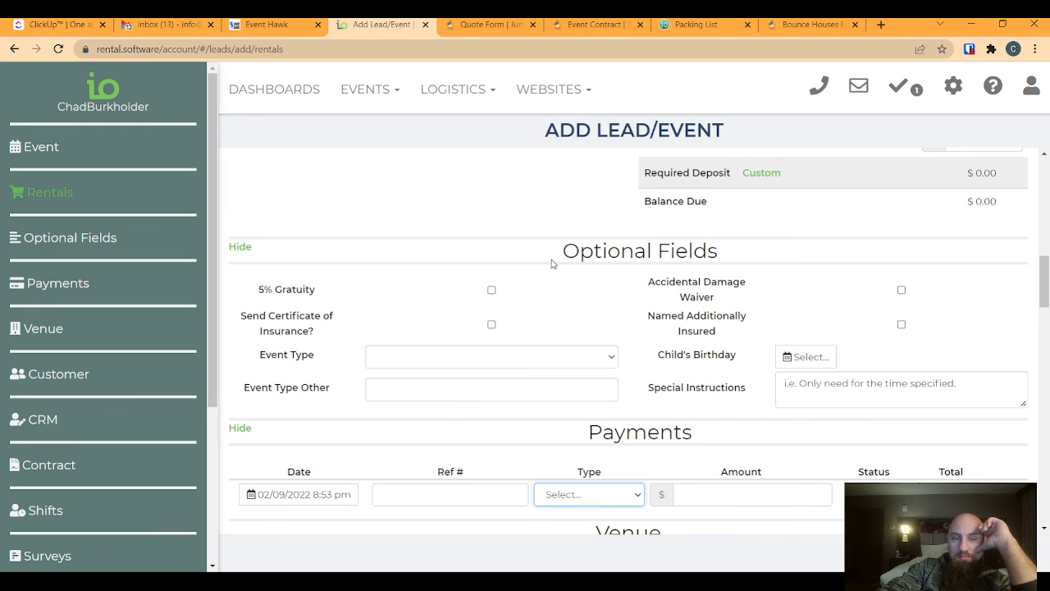
scroll(587, 388, "down", 1)
scroll(586, 388, "down", 1)
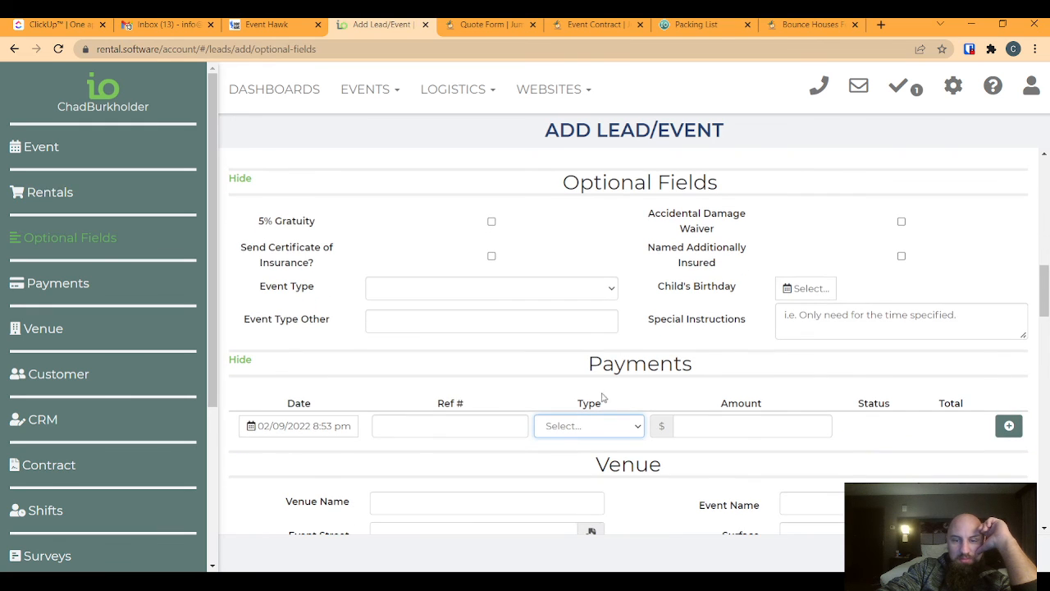
left_click(250, 364)
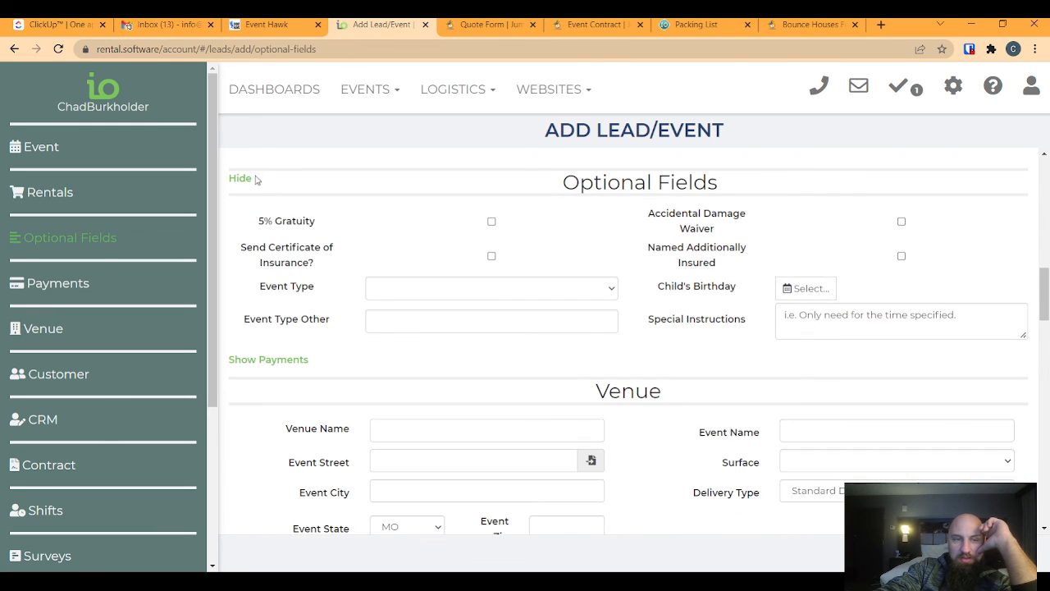
left_click(246, 178)
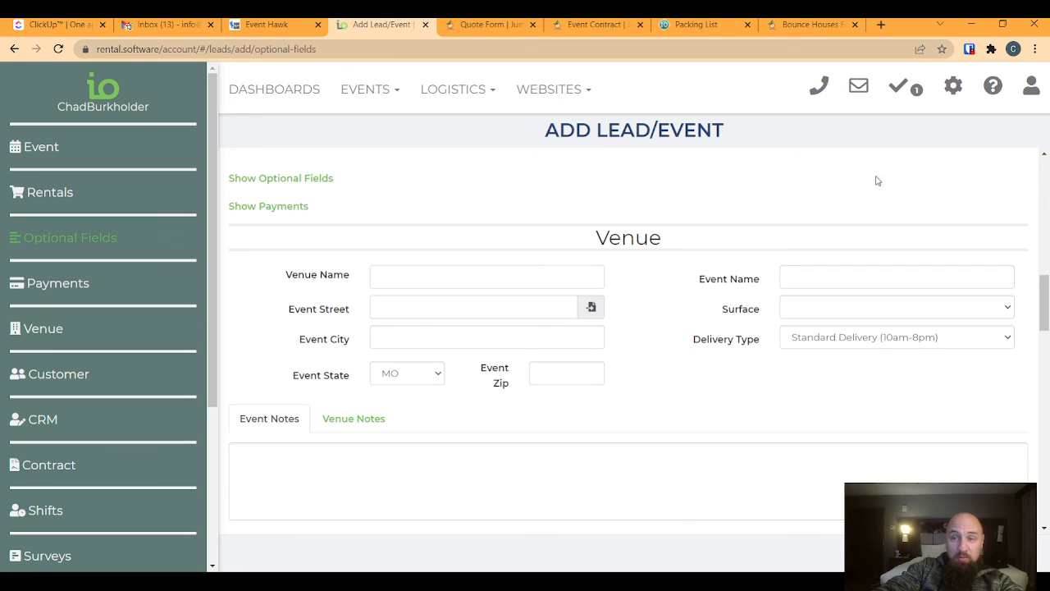
Leave the new lead unsaved and open the Automations settings.
left_click(954, 87)
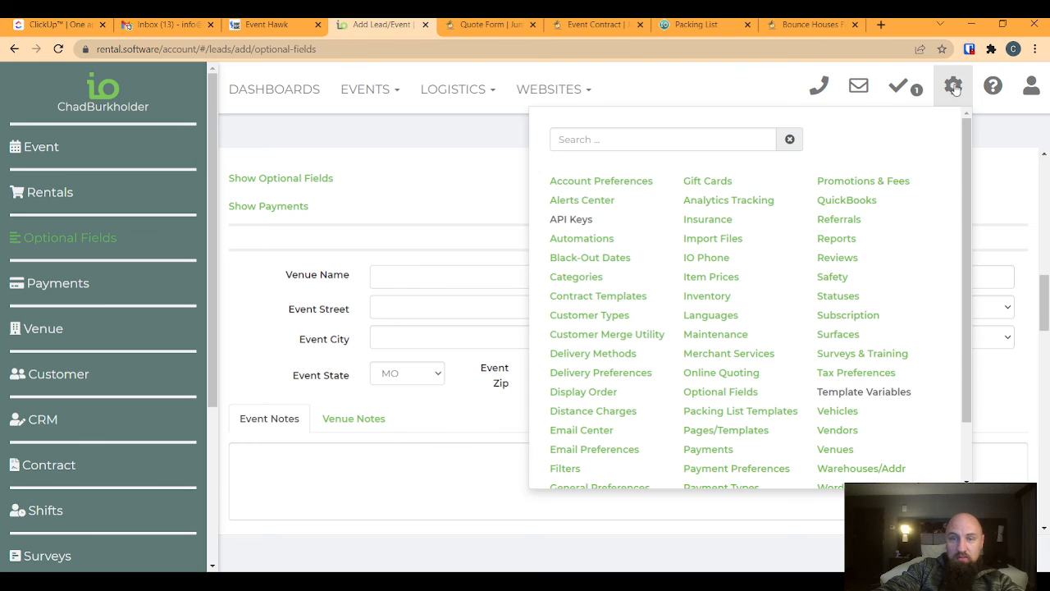
left_click(584, 238)
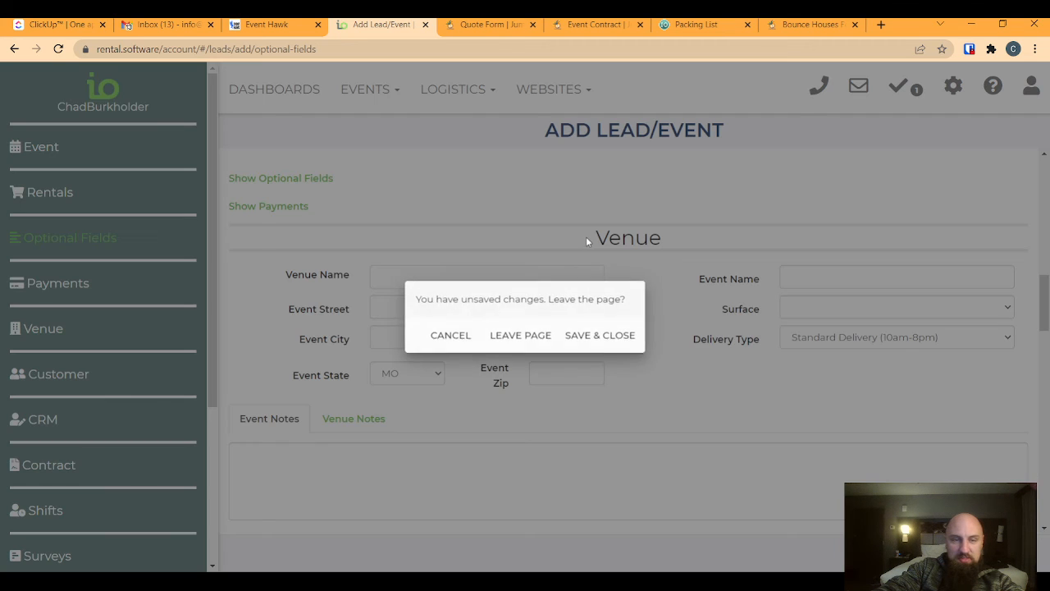
left_click(502, 335)
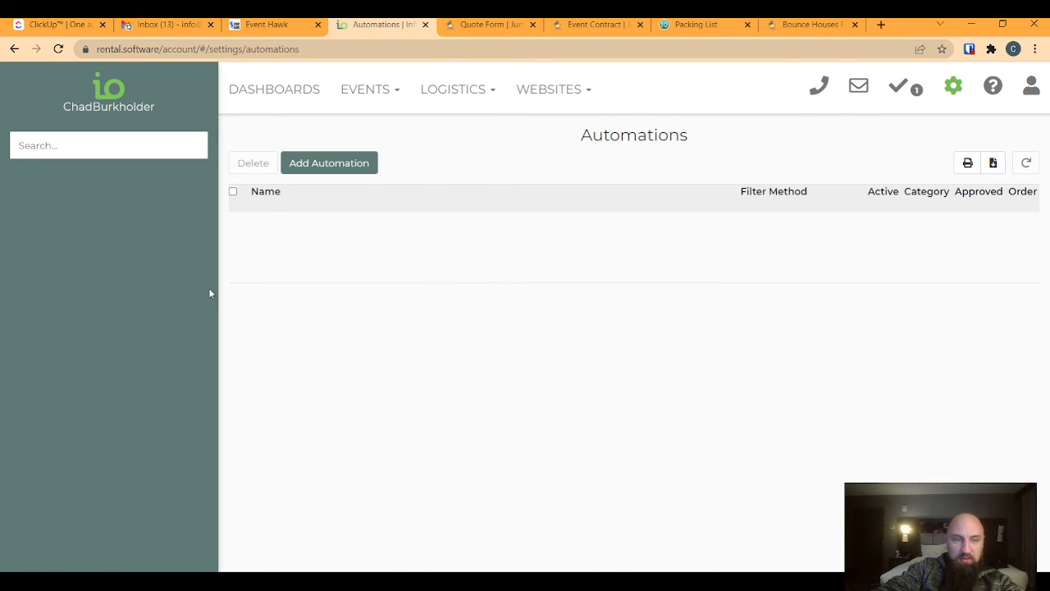
Search the automations for "certi", remove the Contract Sent filter from Notice - Vendor - Certificate of Insurance Request, and save it.
left_click(134, 145)
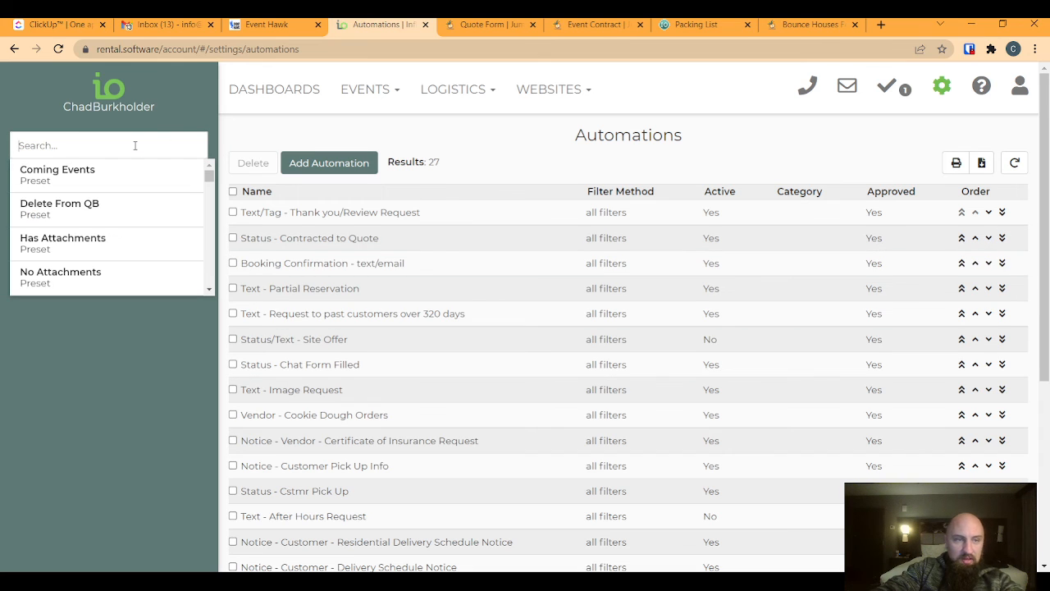
type("certi")
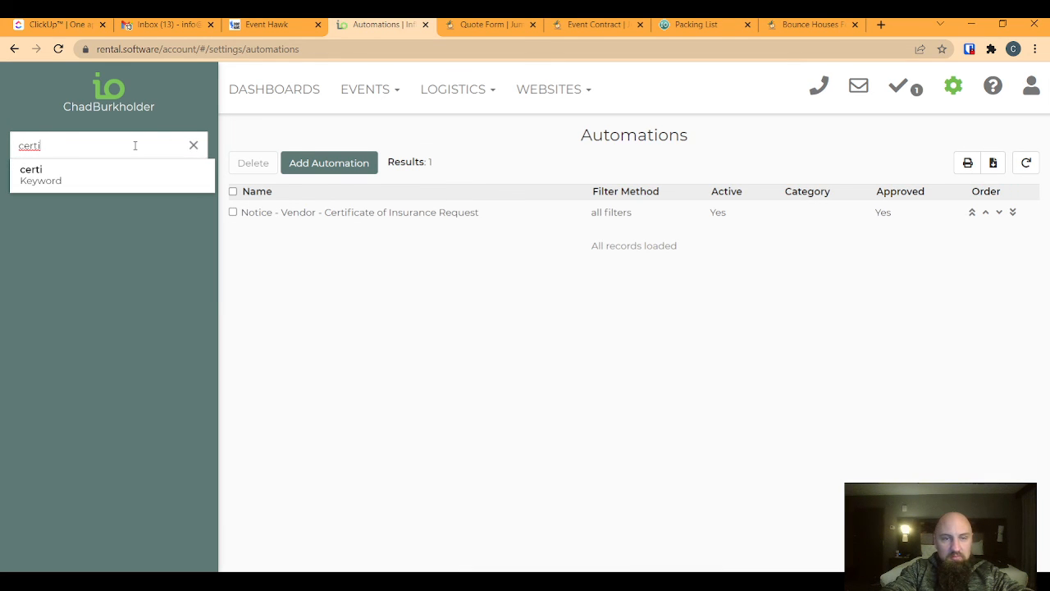
left_click(400, 218)
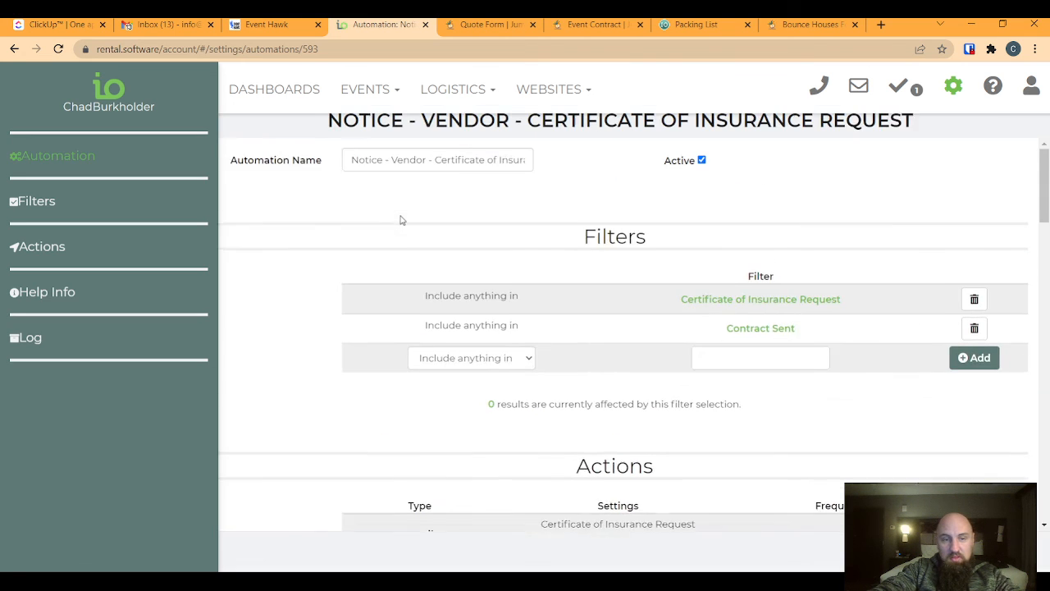
left_click(968, 338)
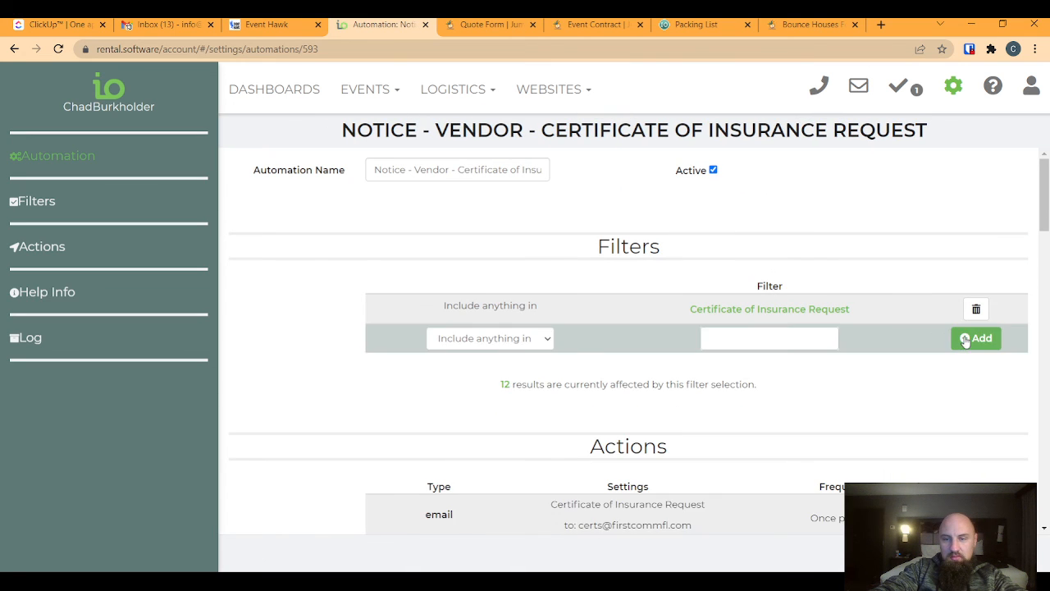
left_click(984, 554)
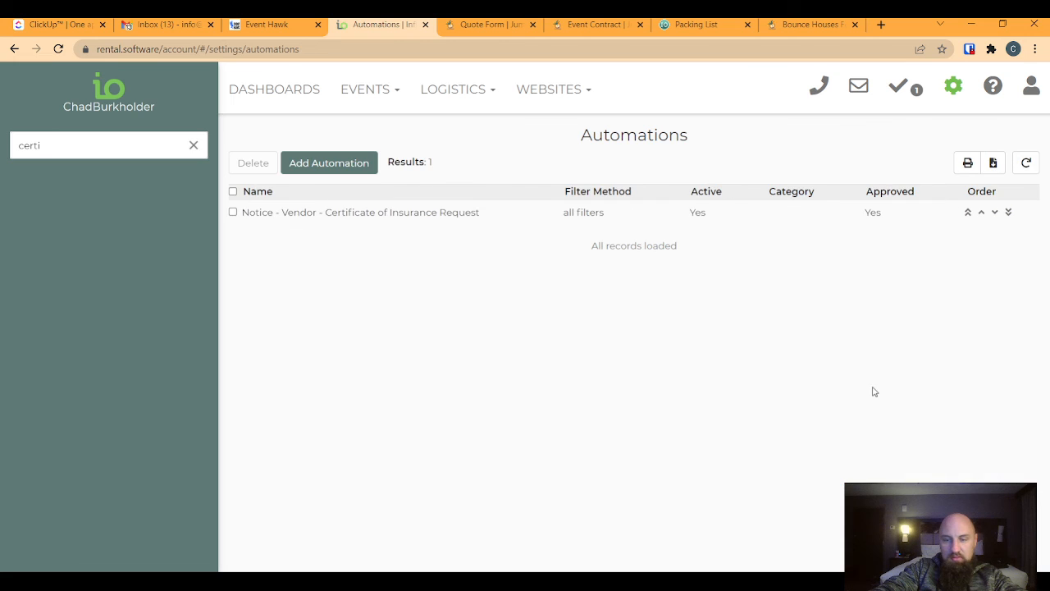
Reopen the Certificate of Insurance Request automation, examine its filter, email action and help info, and return to the automations list.
left_click(318, 216)
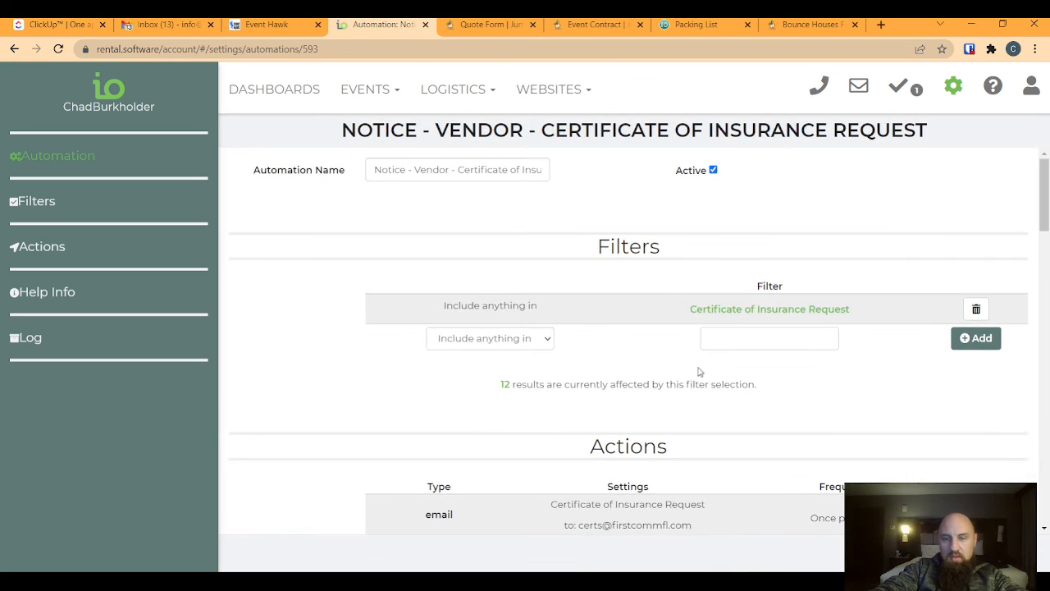
scroll(705, 353, "down", 3)
scroll(640, 365, "down", 3)
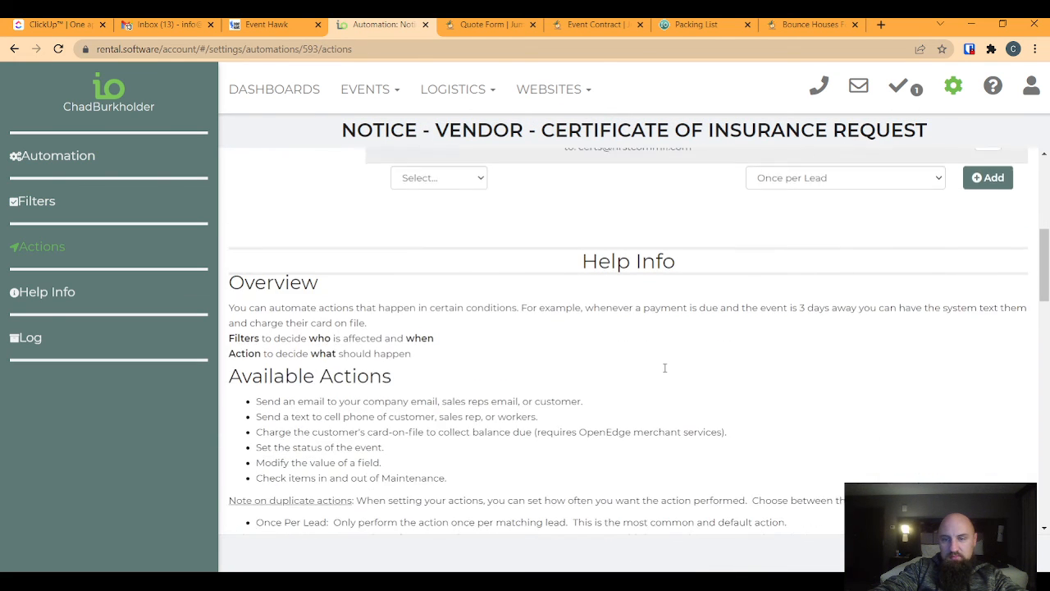
scroll(773, 295, "up", 1)
scroll(776, 299, "down", 1)
scroll(776, 300, "up", 1)
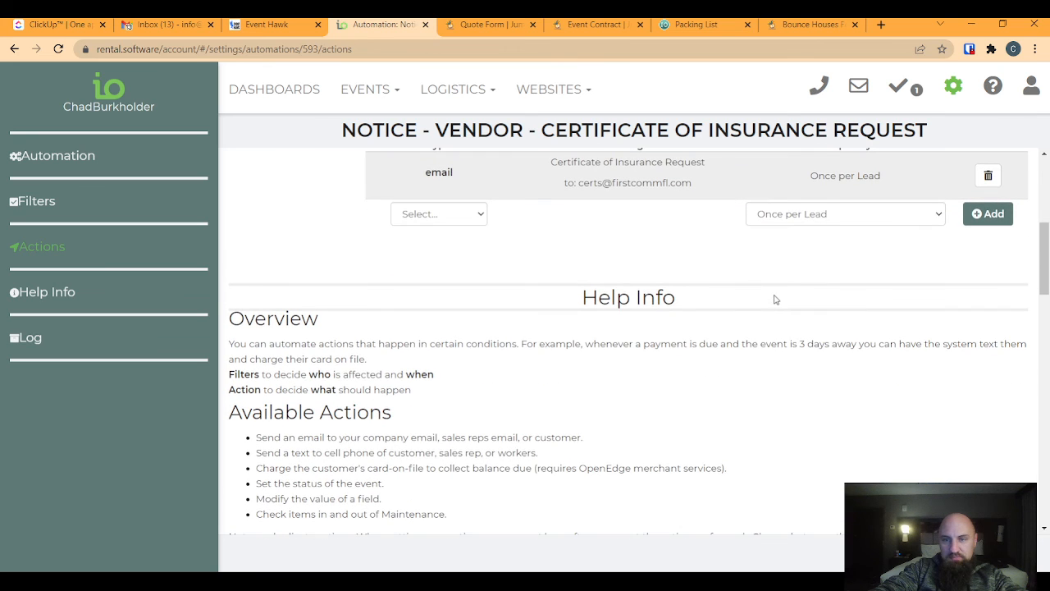
scroll(726, 374, "up", 4)
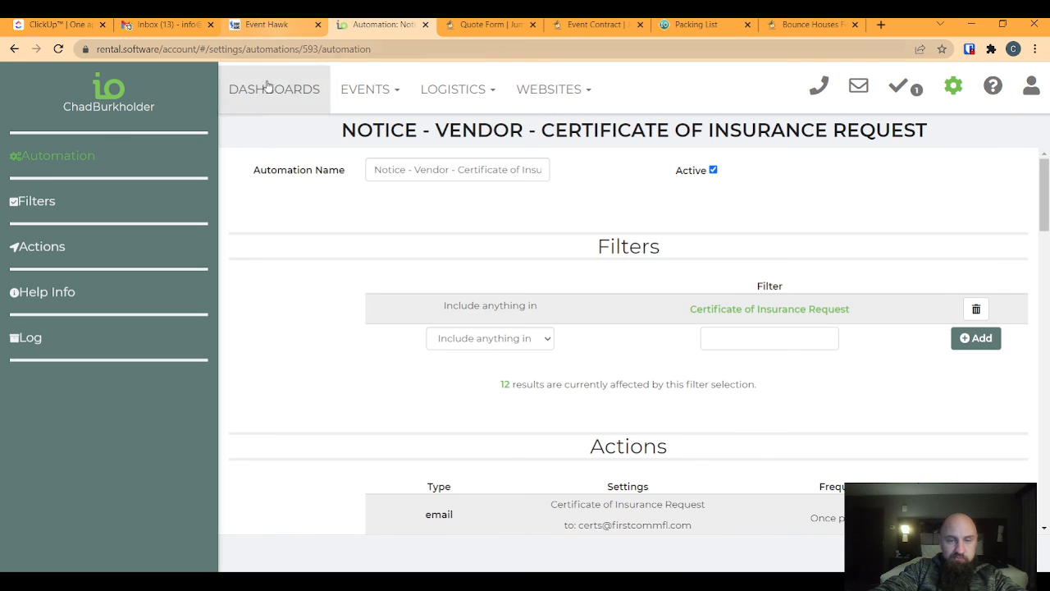
key("alt+Left")
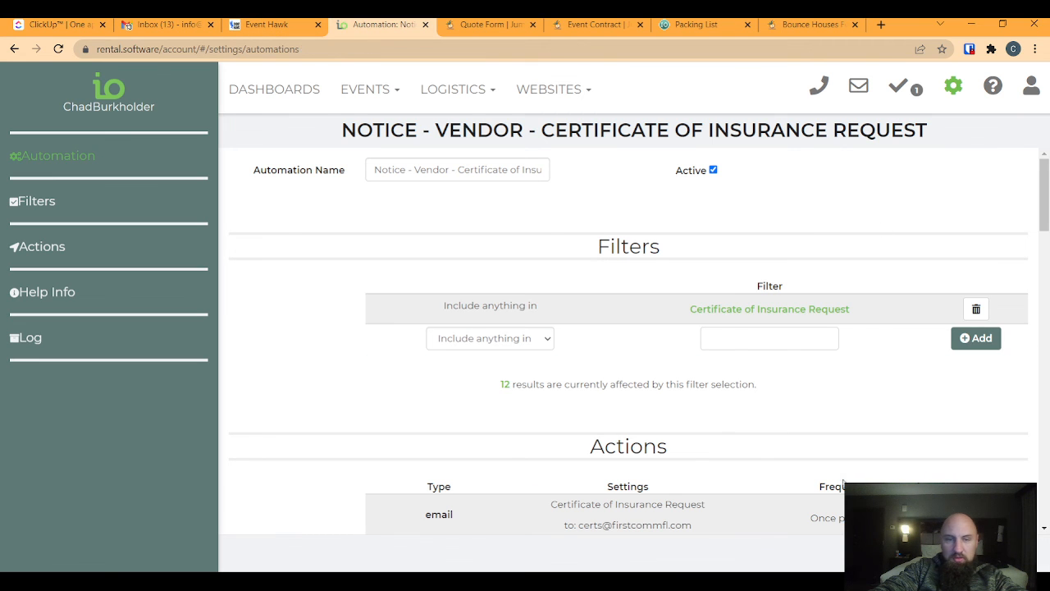
Start a new automation with a set field action, trying Training QR Code and Short Description before choosing Named Additionally Insured.
left_click(329, 163)
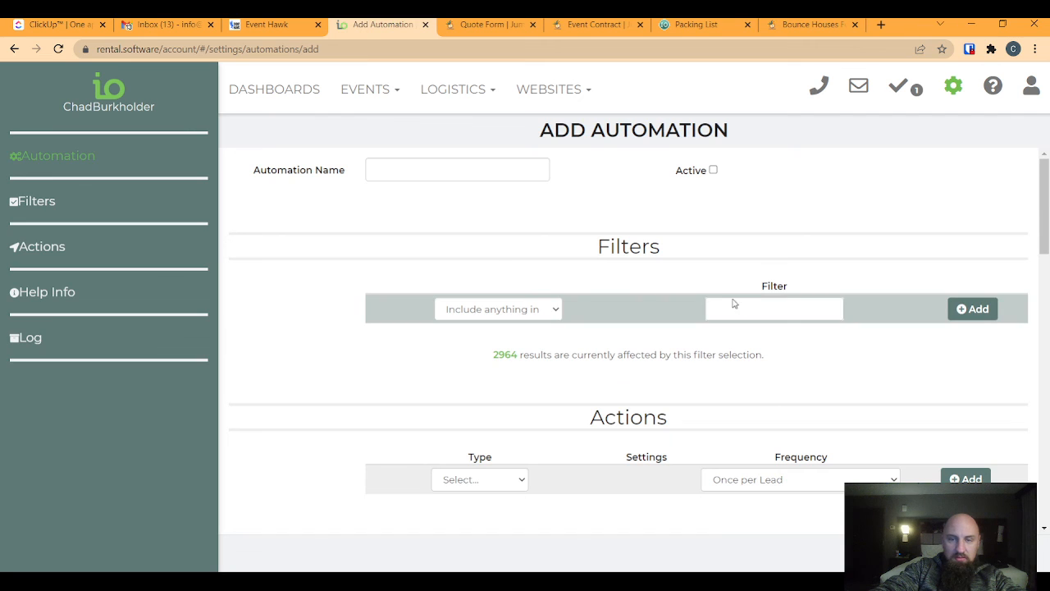
left_click(483, 481)
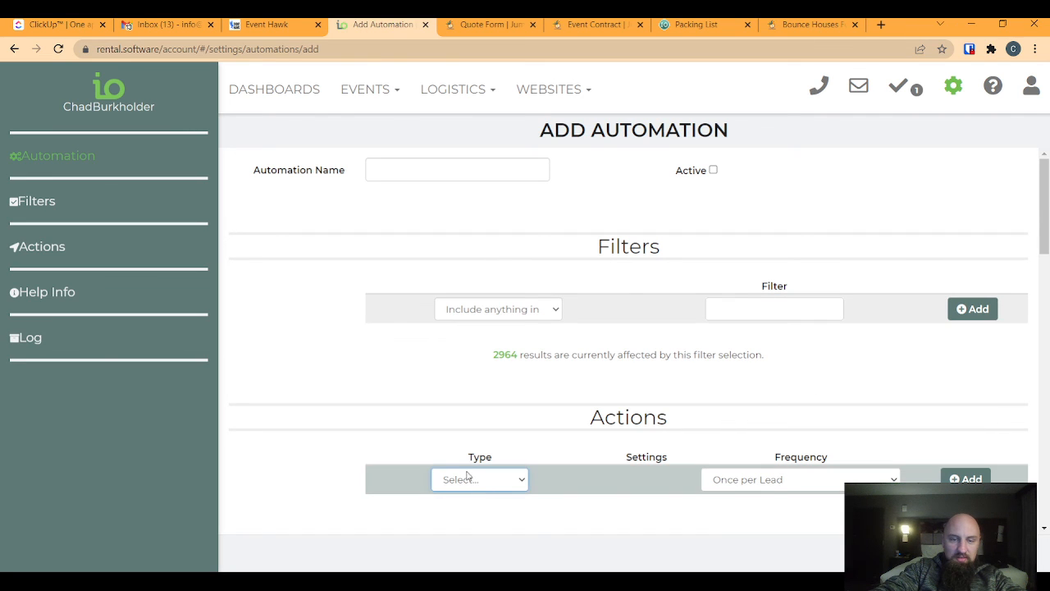
left_click(465, 456)
left_click(620, 480)
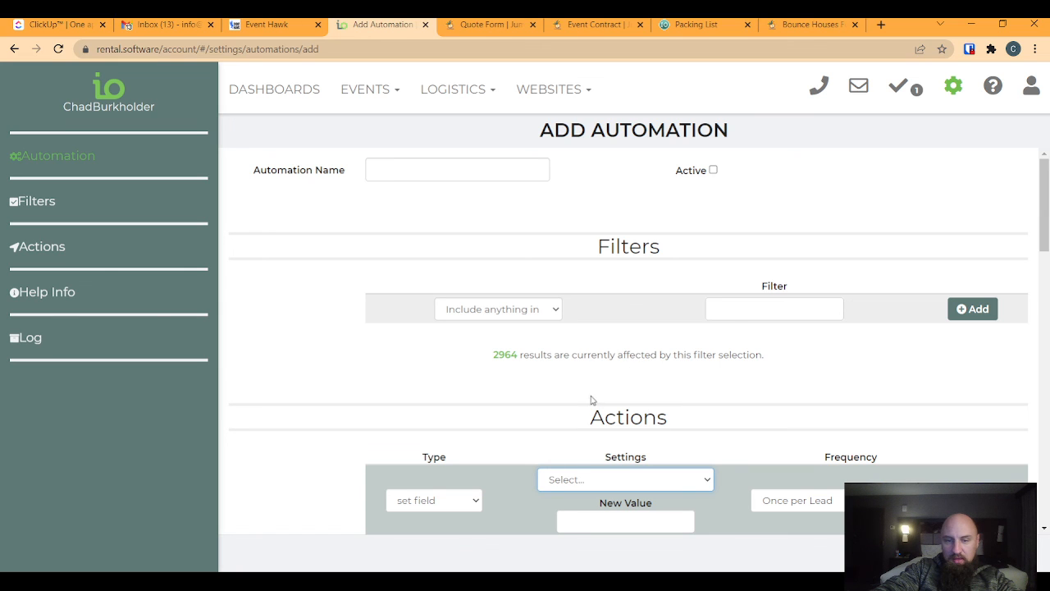
left_click(609, 453)
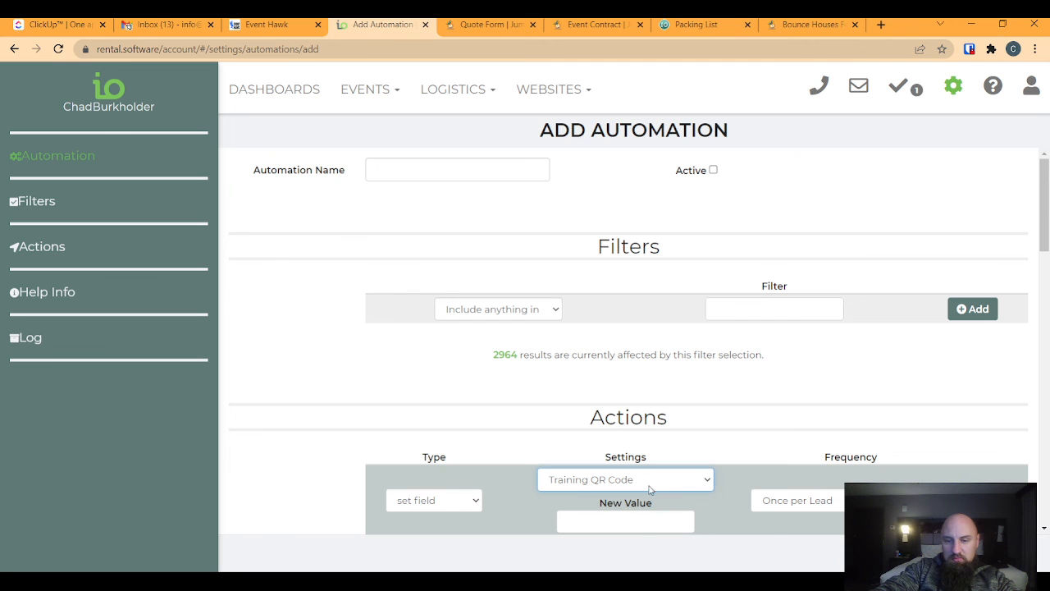
left_click(615, 442)
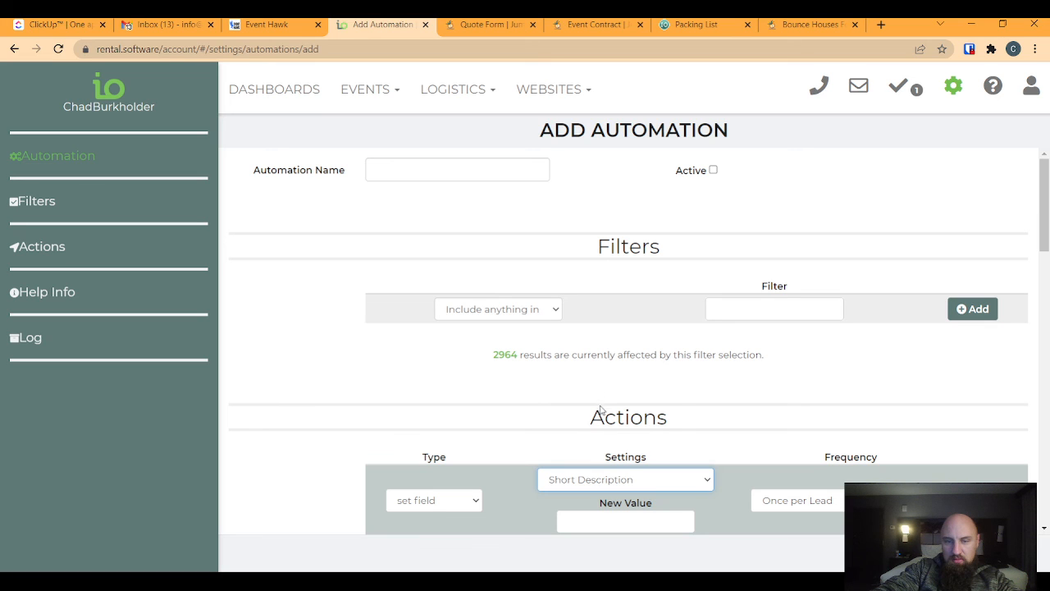
left_click(613, 392)
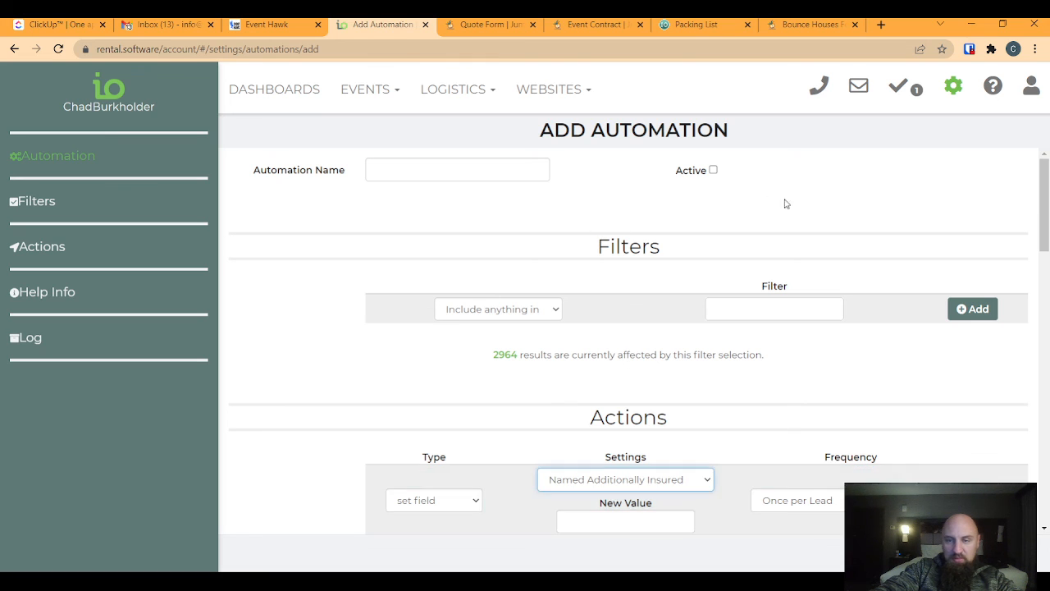
left_click(824, 225)
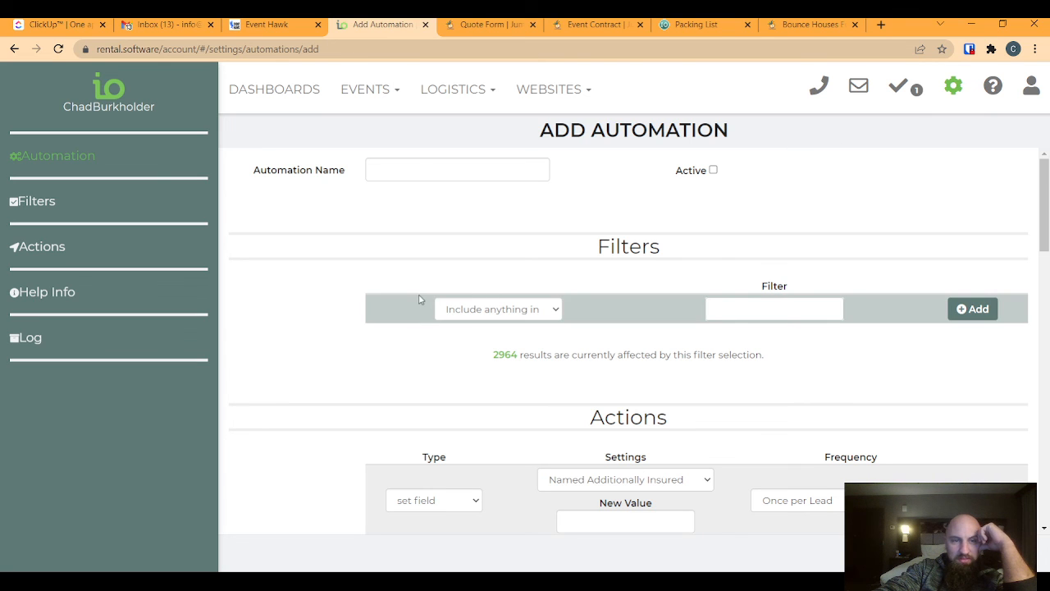
Discard the unsaved automation and open the Optional Fields settings.
left_click(953, 87)
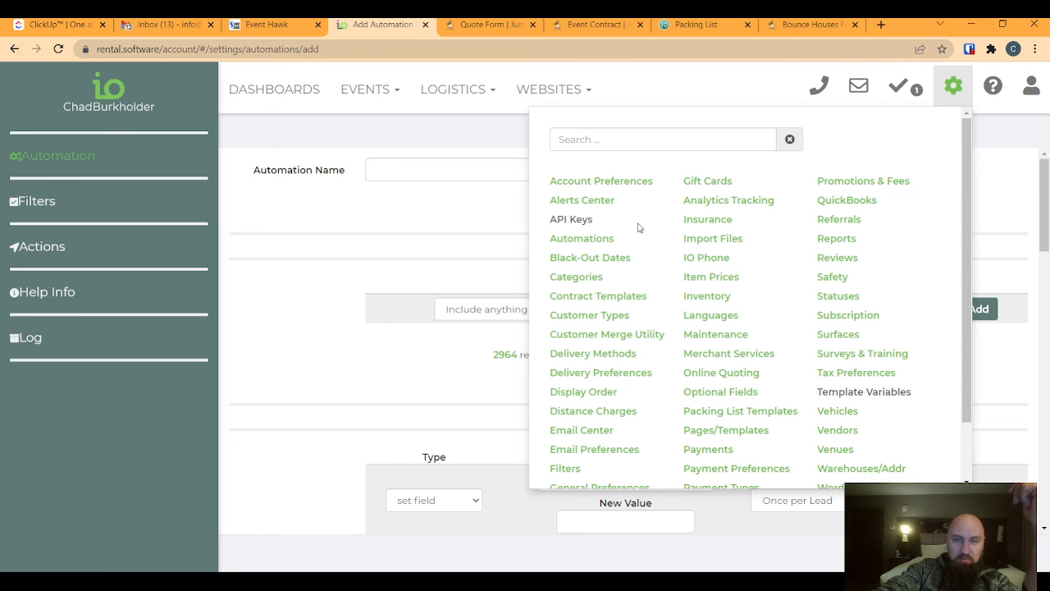
left_click(727, 393)
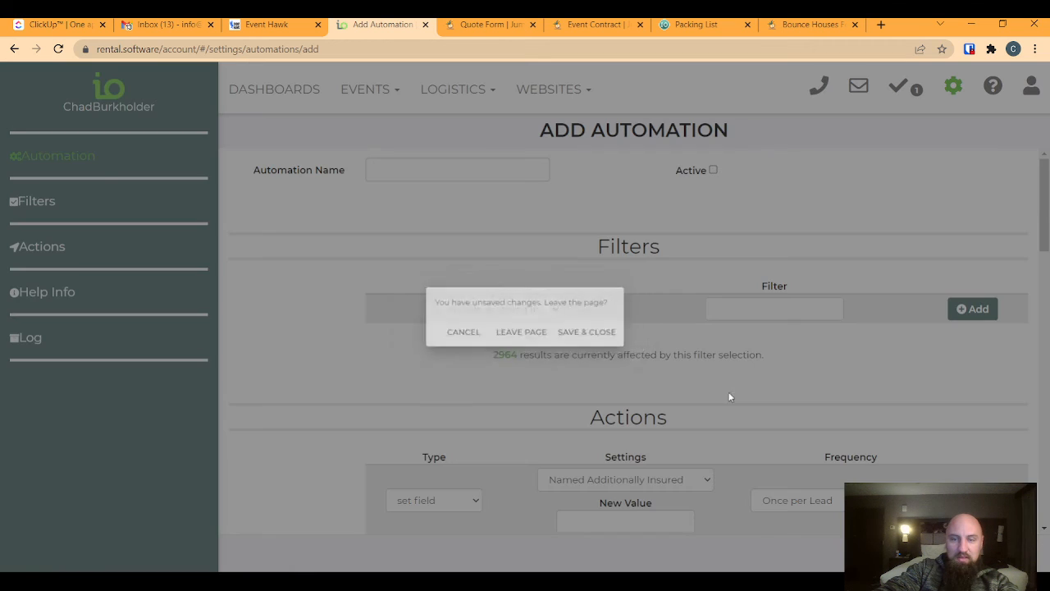
left_click(521, 331)
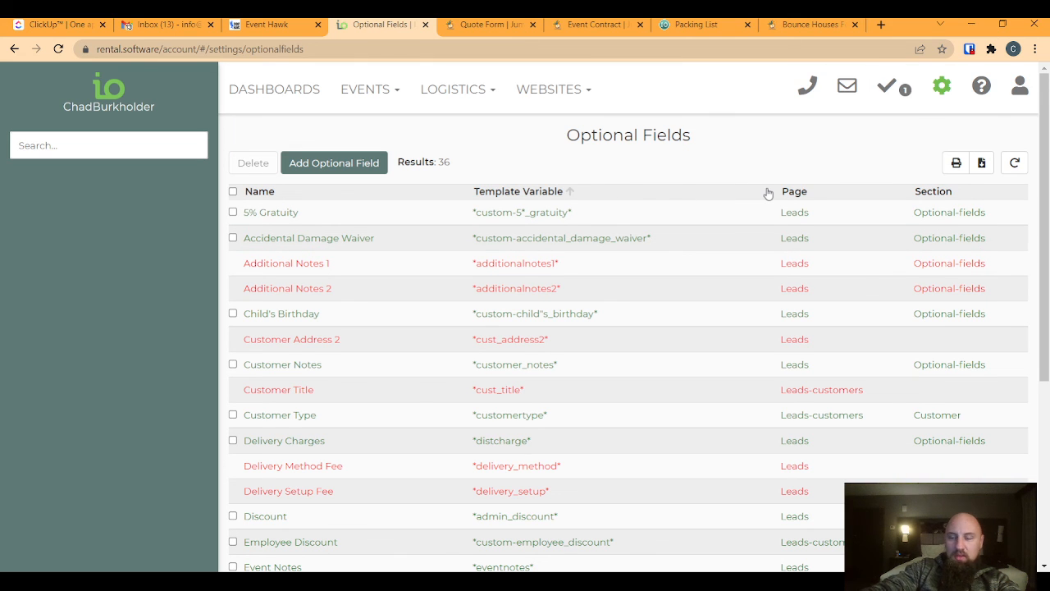
Switch to the website's quote form and set the Delivery Type in the event details to the After Hours option.
left_click(482, 26)
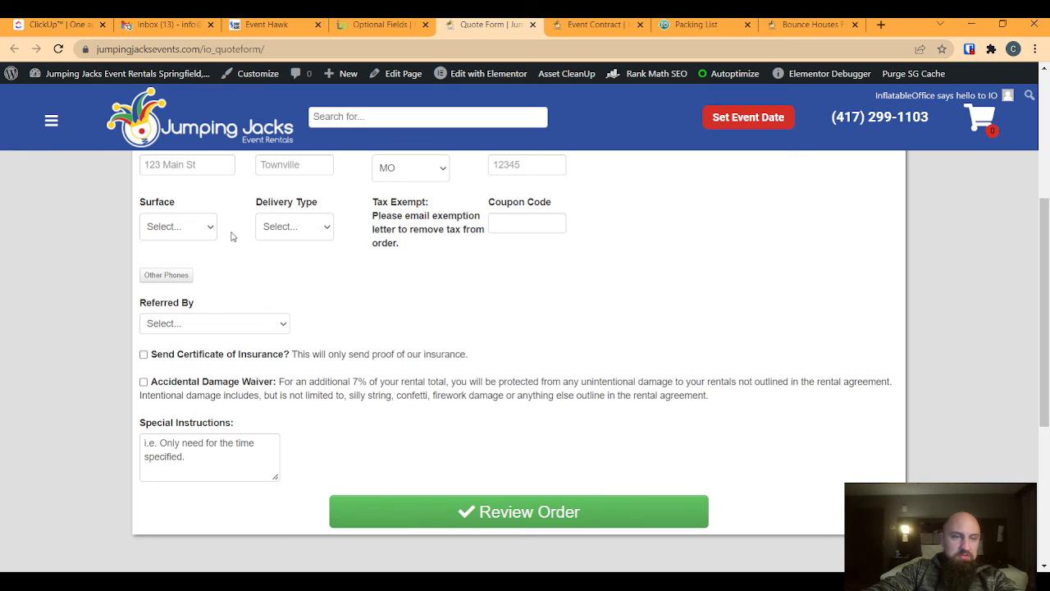
left_click(281, 260)
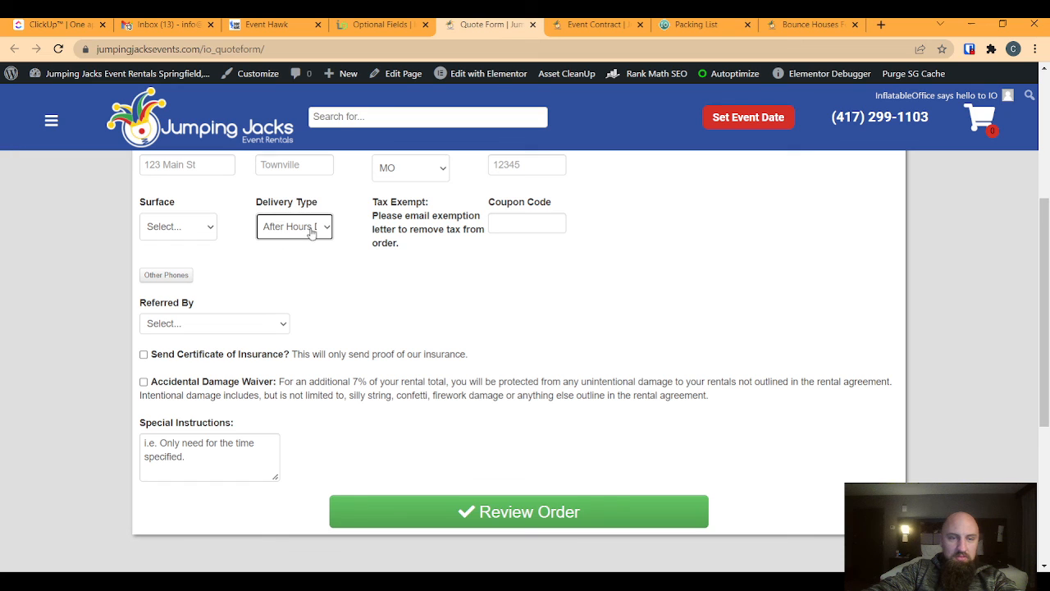
left_click(326, 230)
left_click(302, 262)
scroll(419, 317, "up", 2)
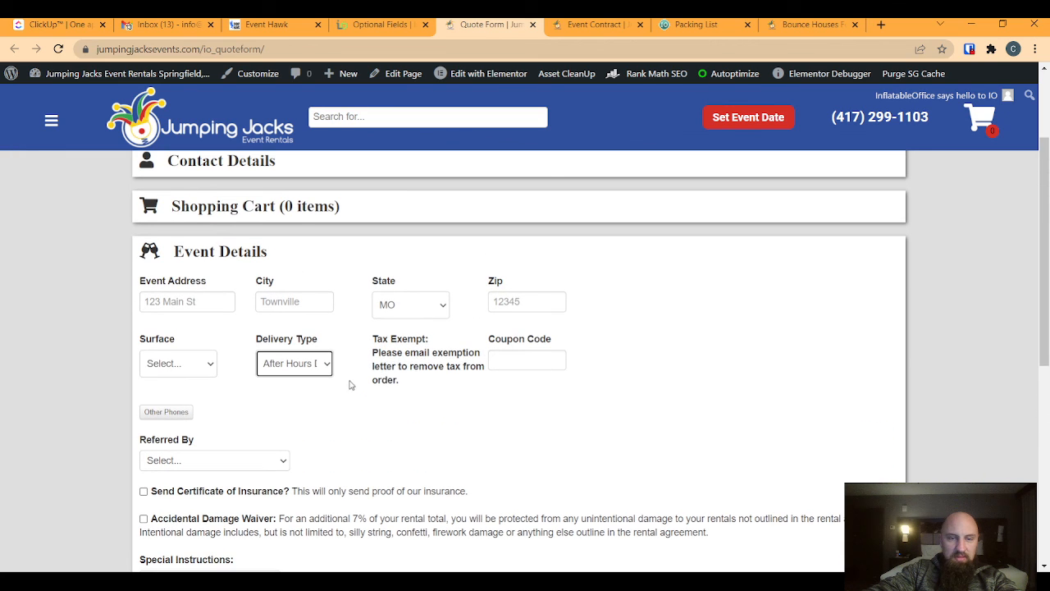
Alternate the Delivery Type between the Standard, After Hours and customer pick-up options to examine the conditional pick-up notice.
left_click(311, 363)
left_click(306, 443)
left_click(324, 369)
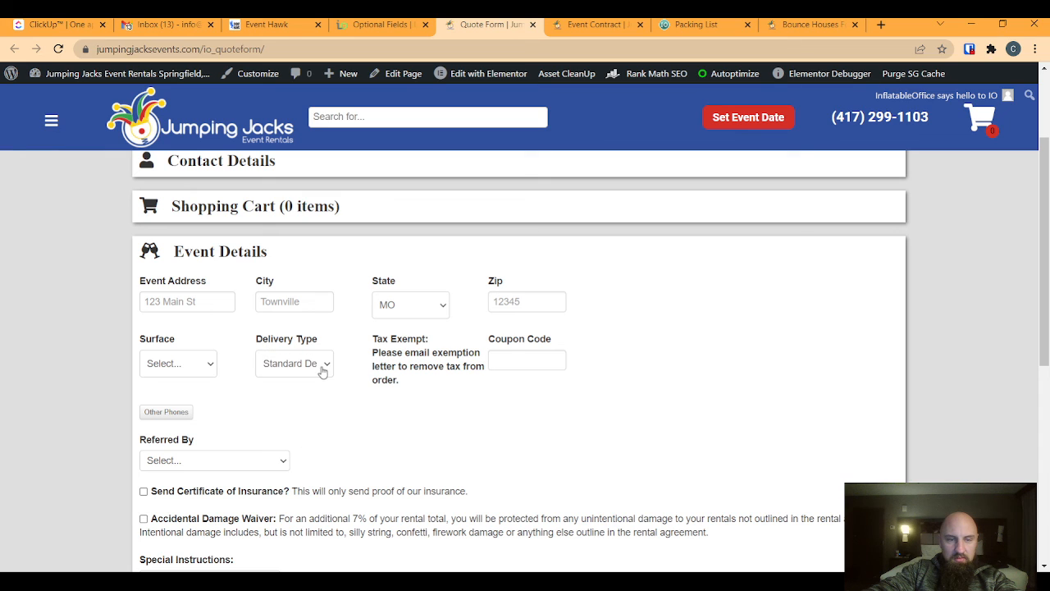
left_click(318, 390)
left_click(321, 373)
left_click(320, 414)
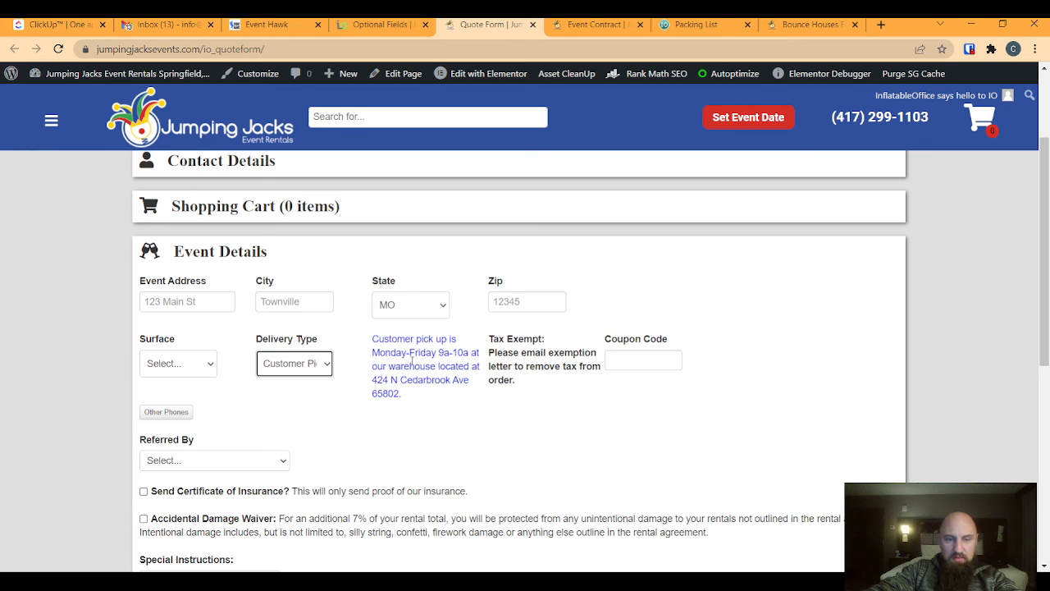
left_click(324, 371)
left_click(321, 402)
left_click(322, 368)
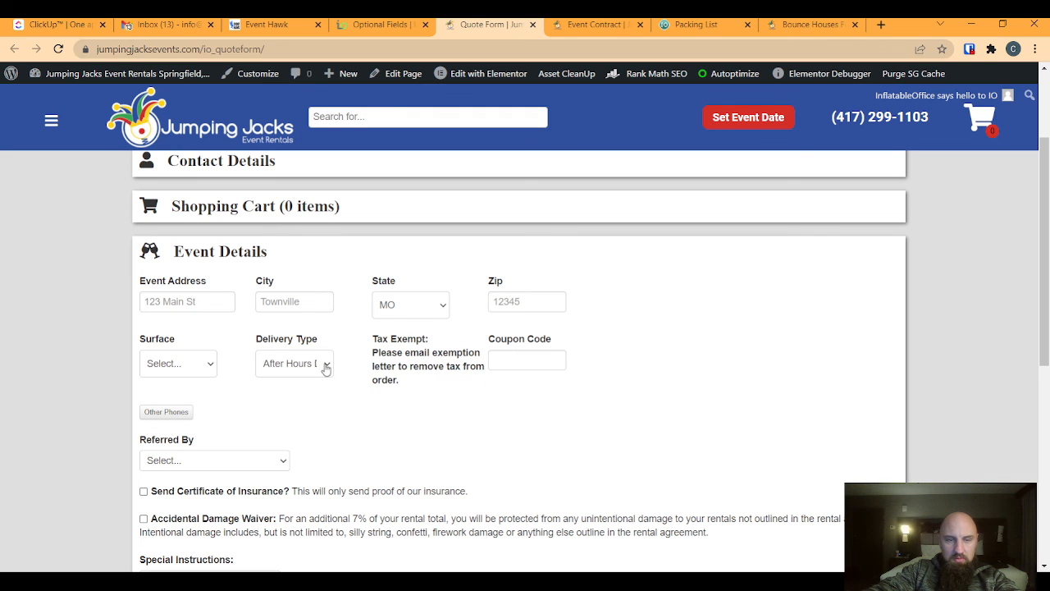
left_click(319, 412)
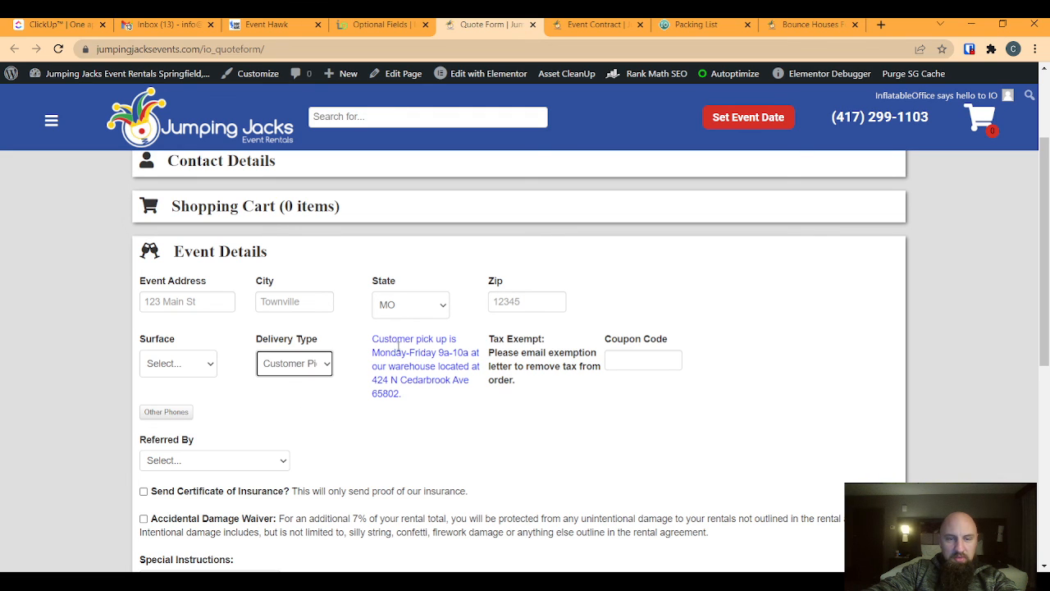
left_click_drag(392, 336, 344, 363)
Switch the Delivery Type through the After Hours and Standard options and end on the customer pick-up option.
left_click(319, 367)
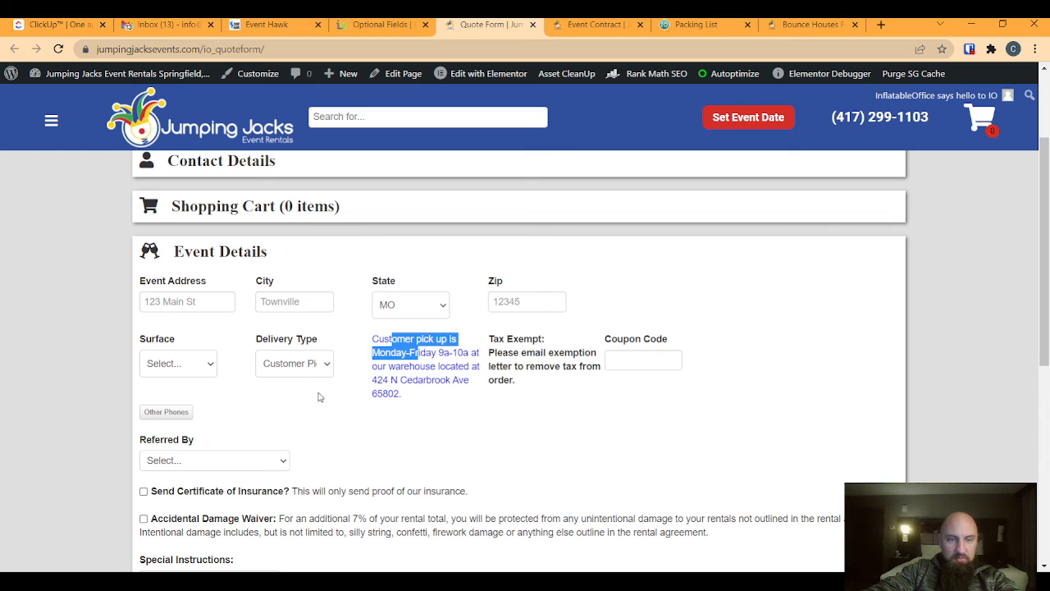
left_click(320, 400)
left_click(322, 364)
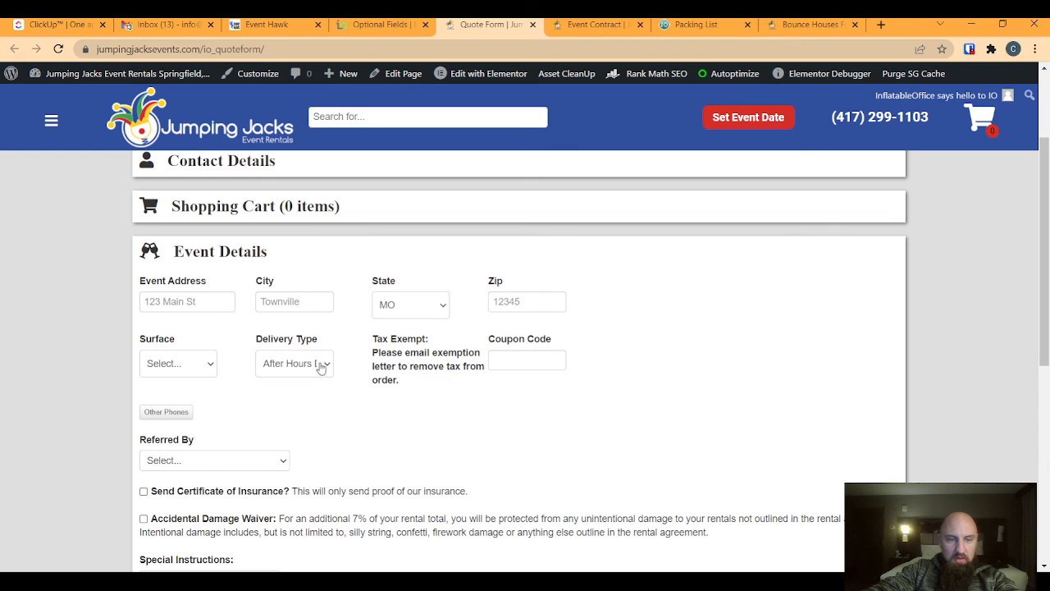
left_click(321, 420)
left_click(318, 364)
left_click(312, 432)
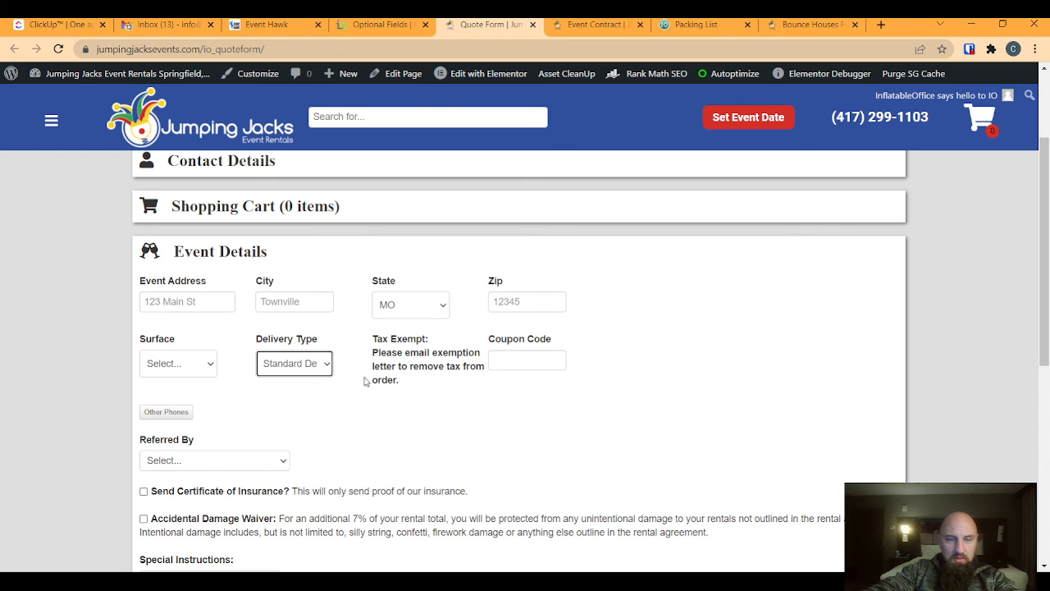
left_click(318, 382)
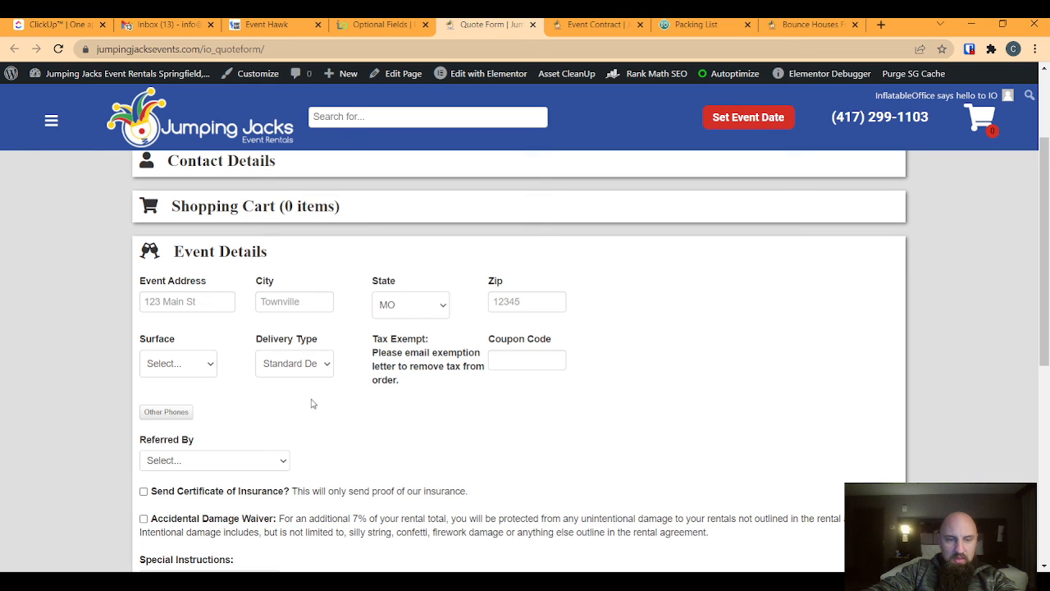
key("Down")
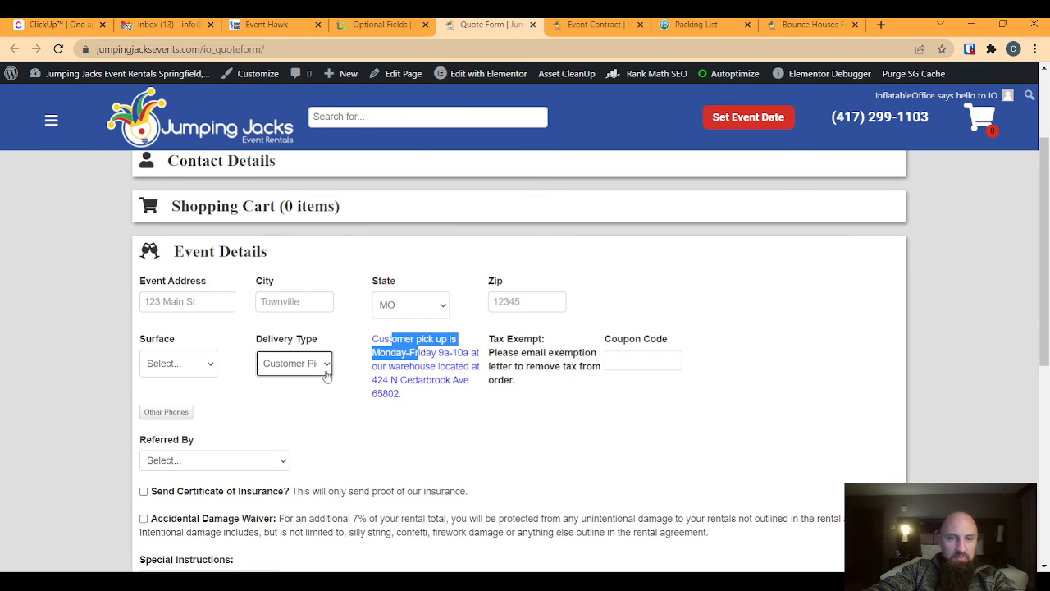
Set the Surface in the event details to the Grass option and expand the Contact Details section.
left_click(205, 370)
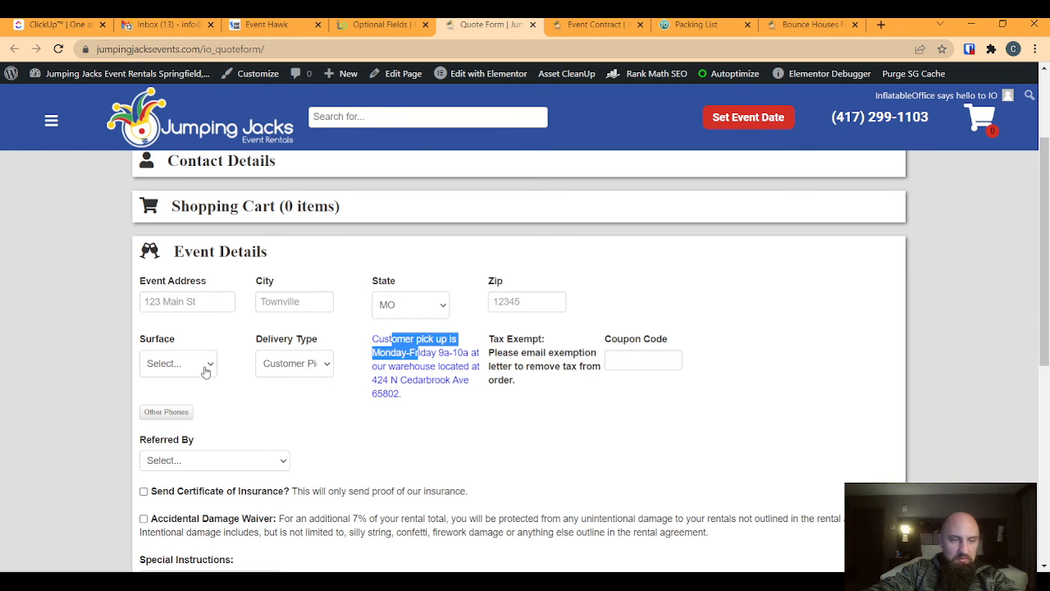
left_click(212, 404)
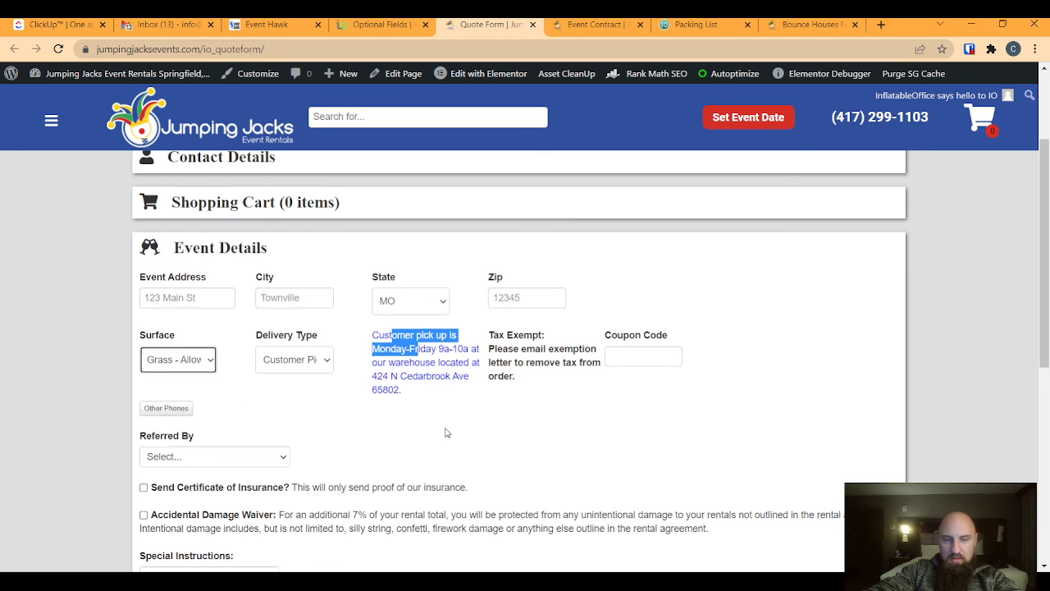
scroll(399, 418, "down", 3)
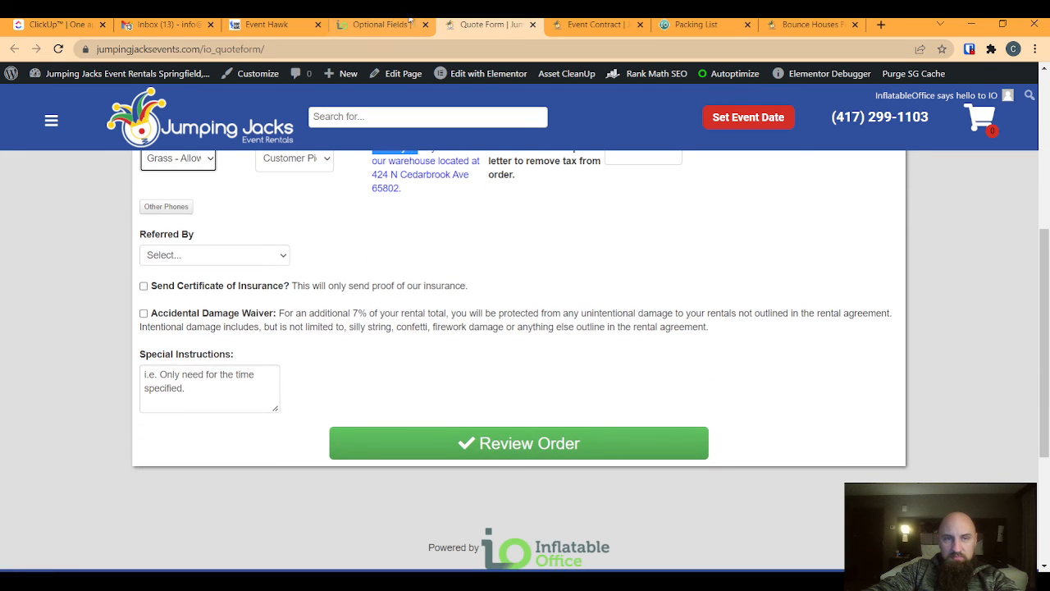
left_click(715, 581)
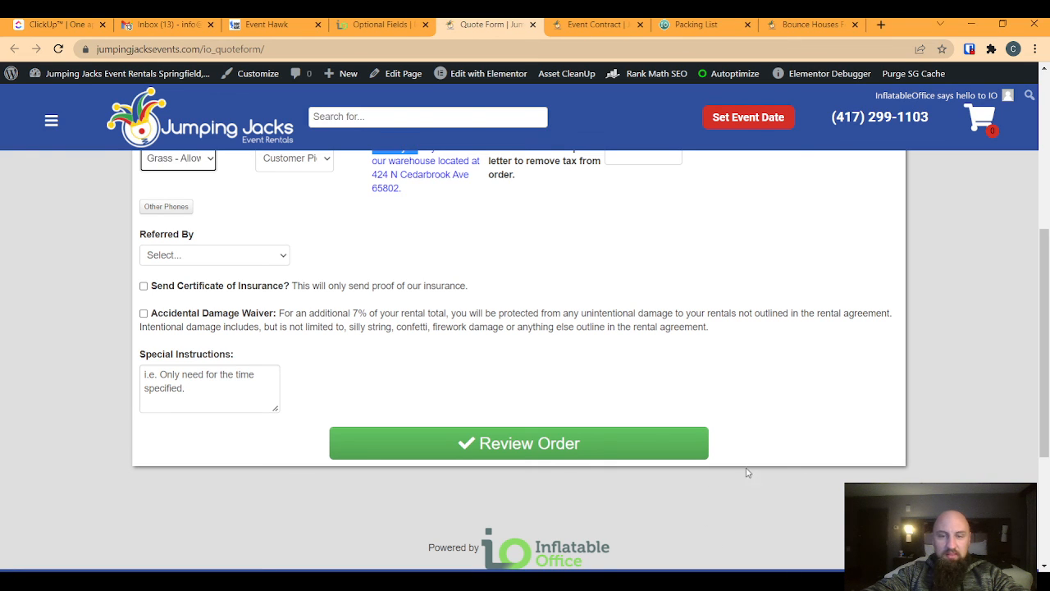
scroll(392, 341, "up", 4)
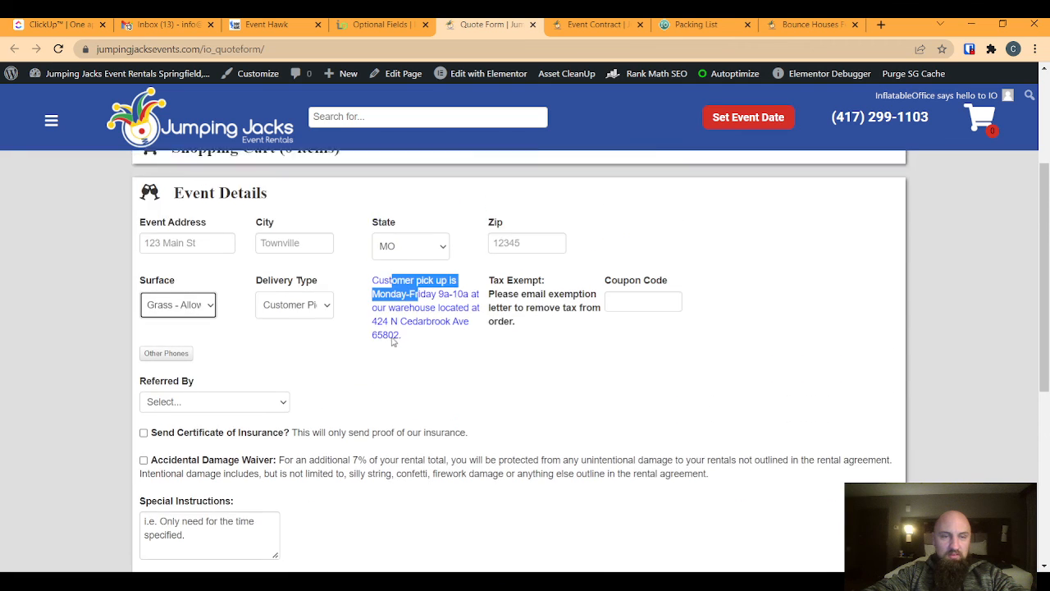
left_click(201, 312)
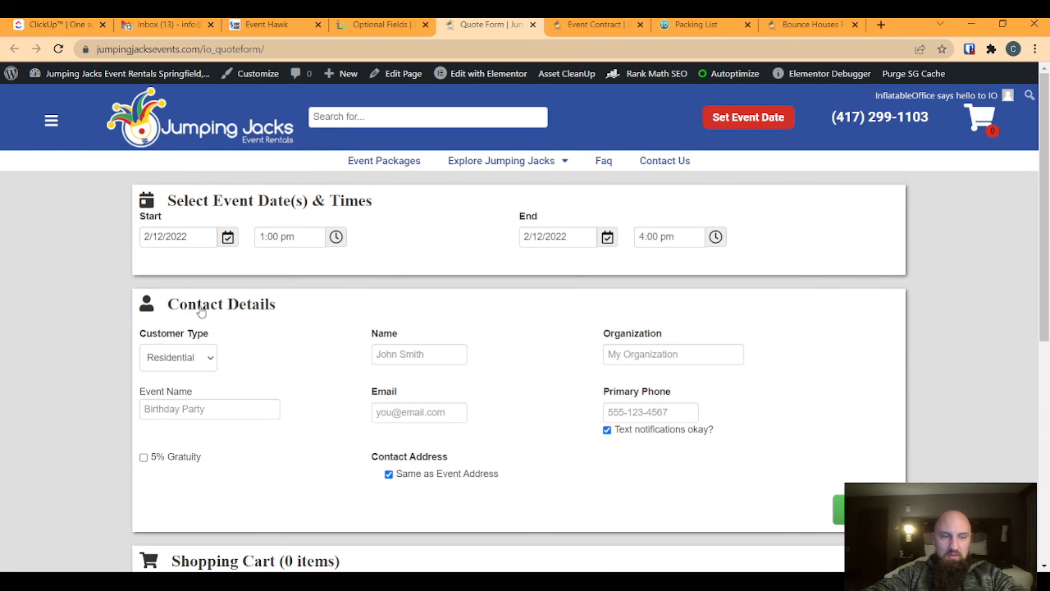